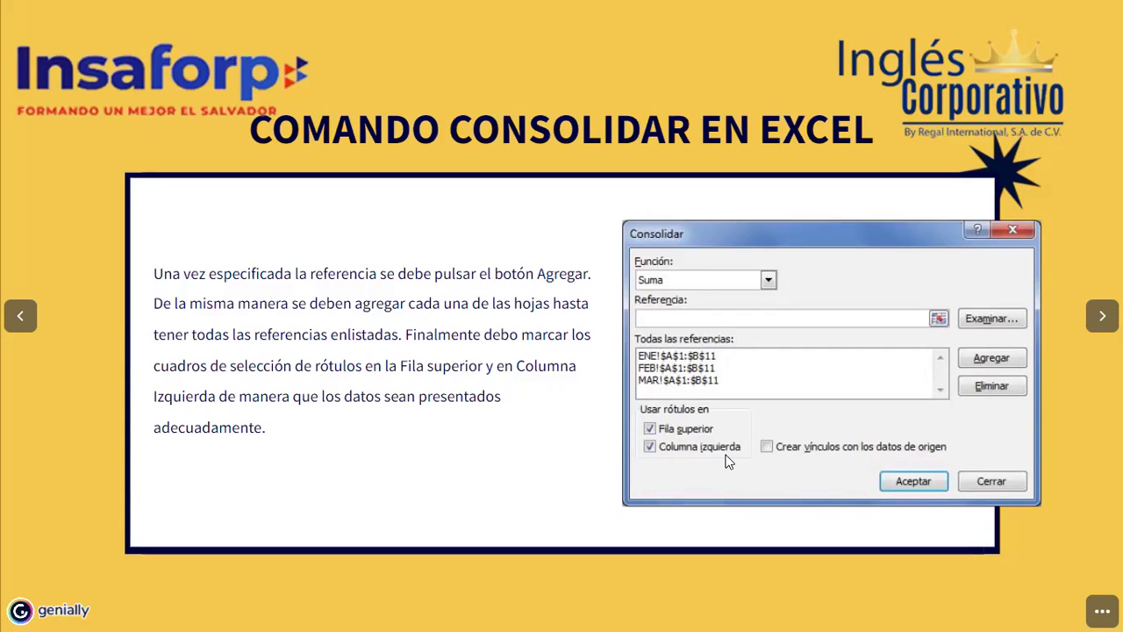
pyautogui.press('Right')
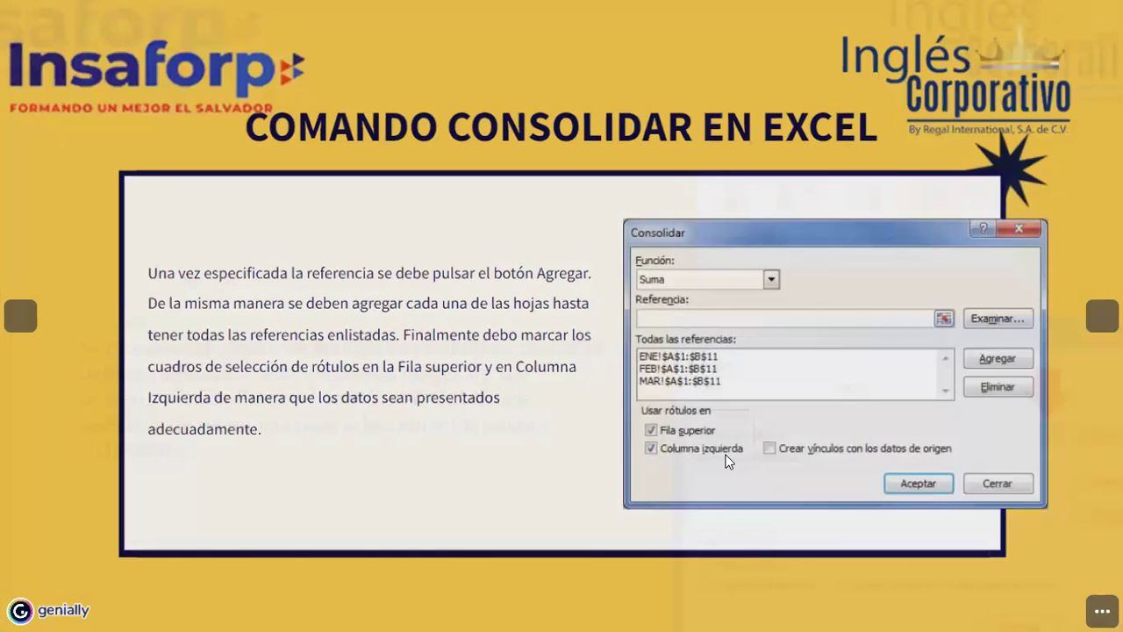
pyautogui.press('Left')
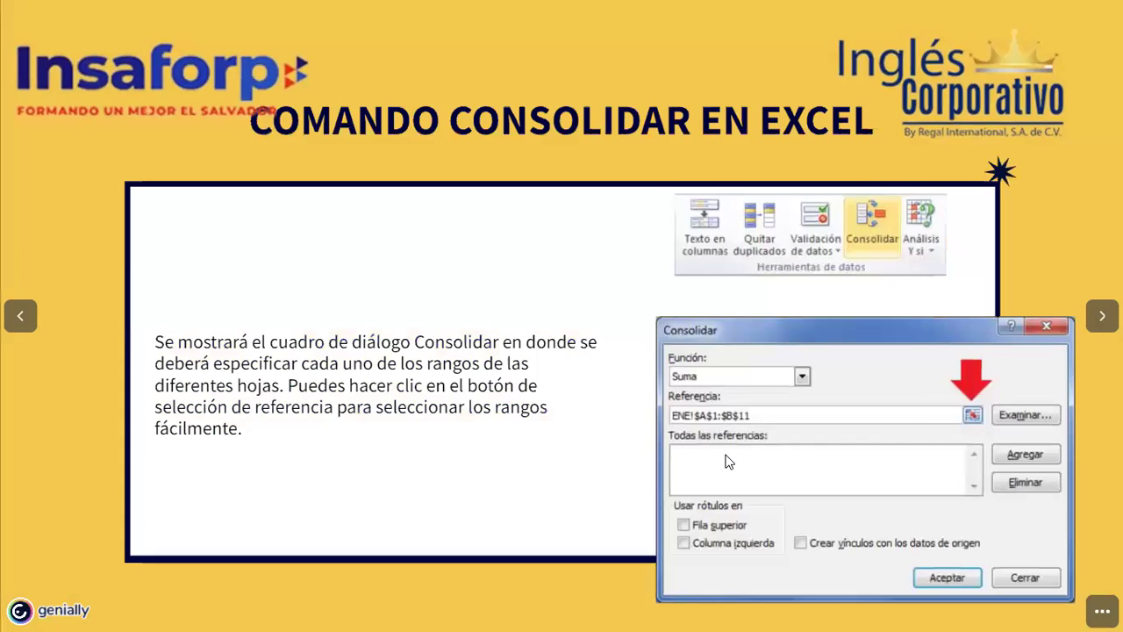
pyautogui.press('Left')
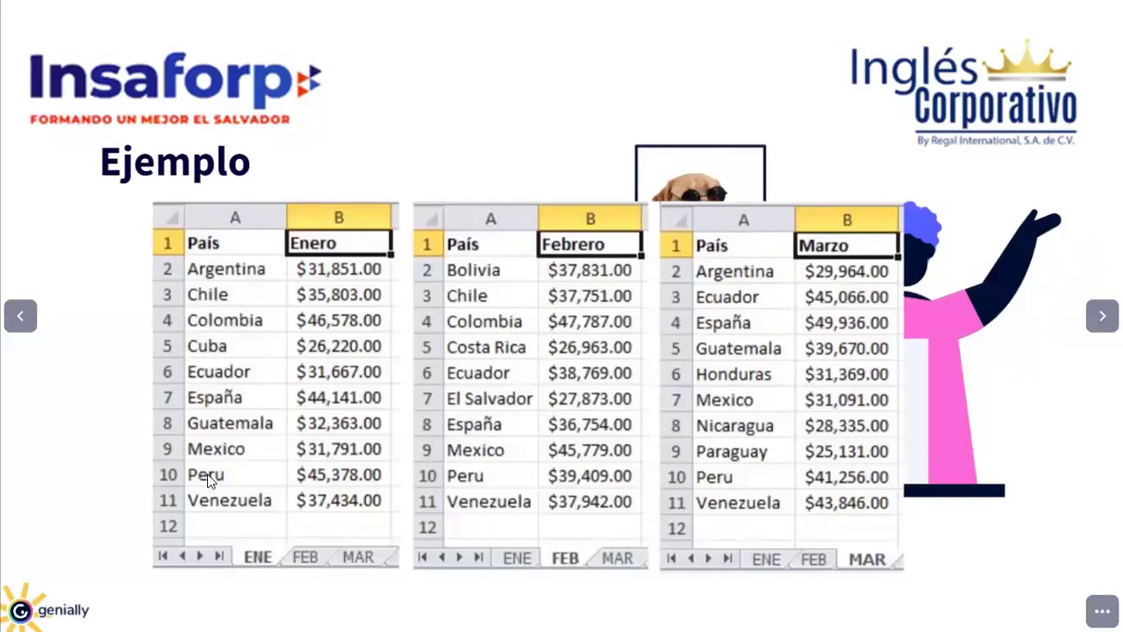
pyautogui.click(1101, 316)
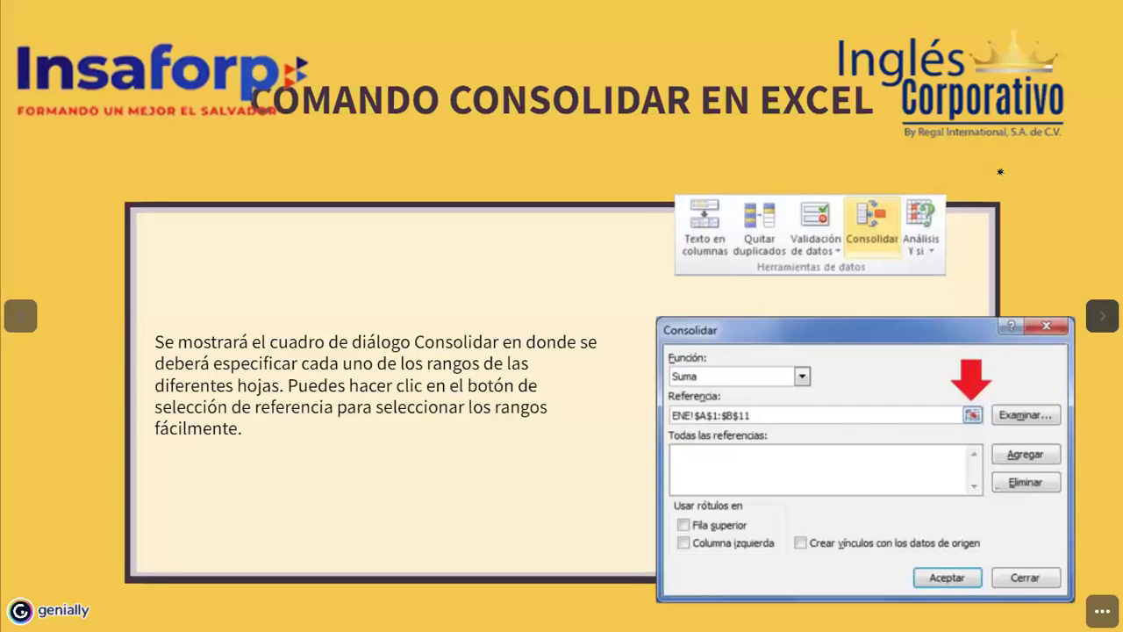
pyautogui.press('Right')
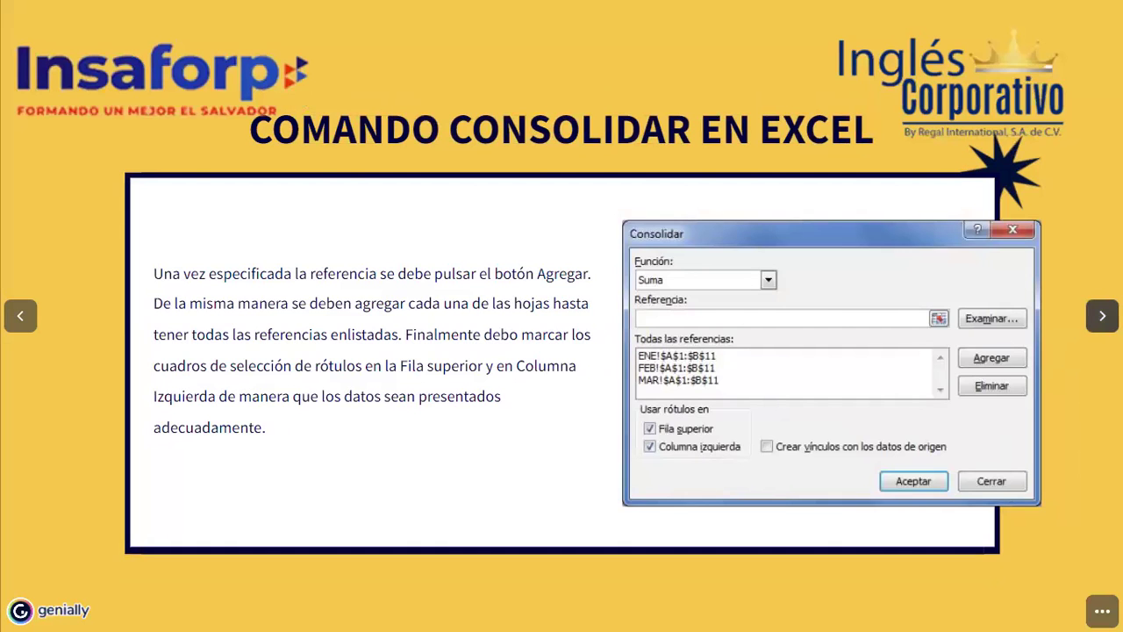
pyautogui.click(1102, 316)
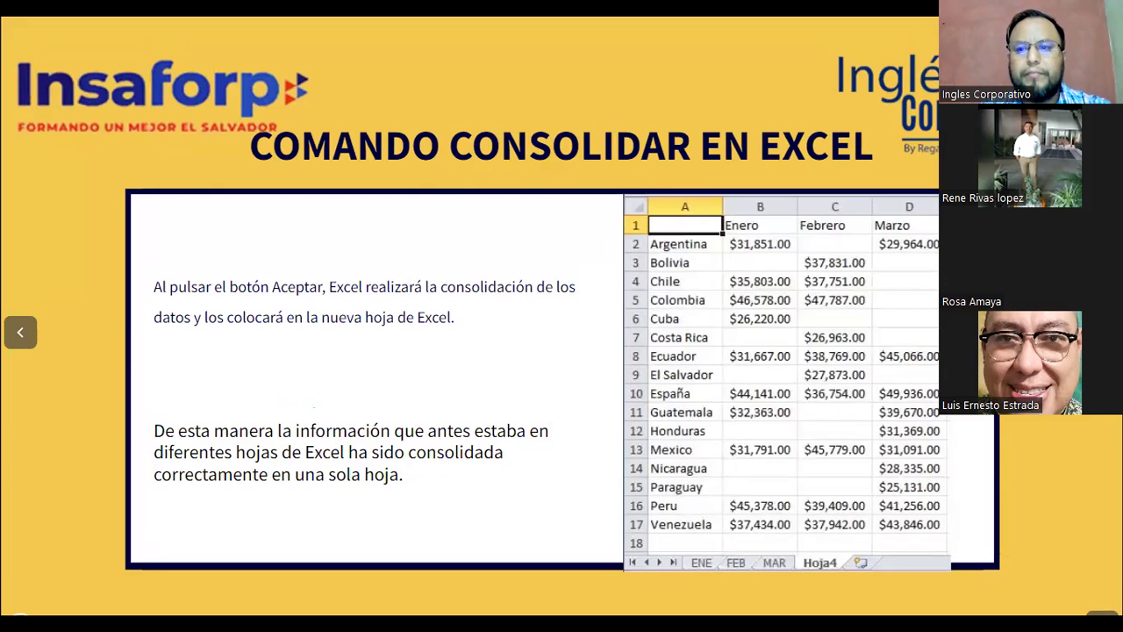
pyautogui.press('Right')
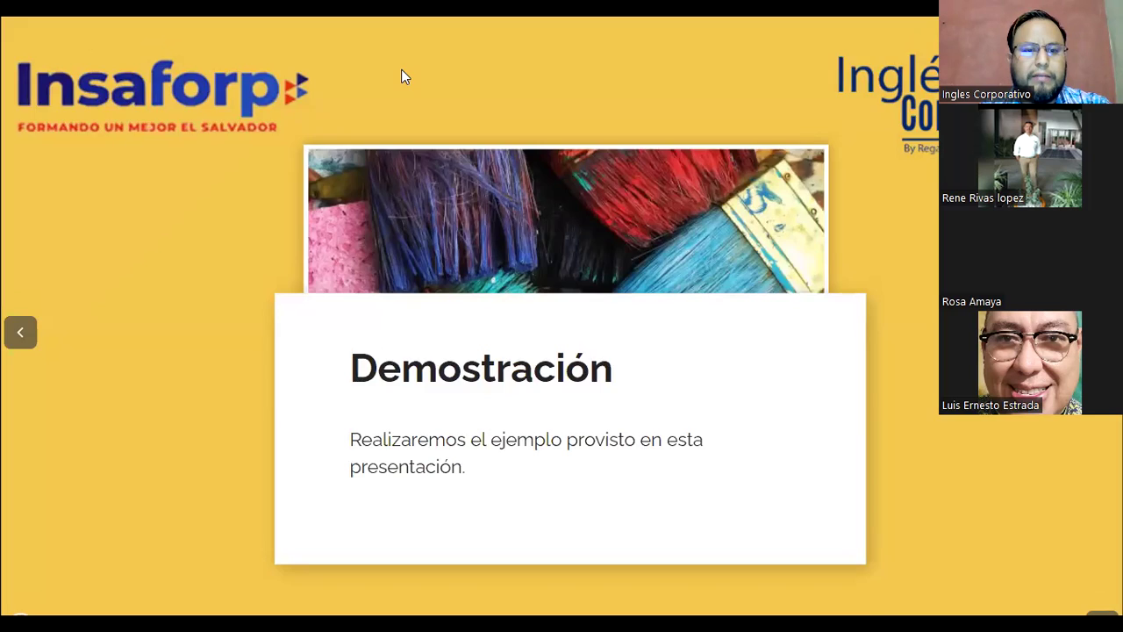
# Switch to Excel and examine the range A1:B11 on the Enero, Febrero and Marzo sheets, as well as the Conso1 sheet.
pyautogui.hotkey('alt', 'Tab')
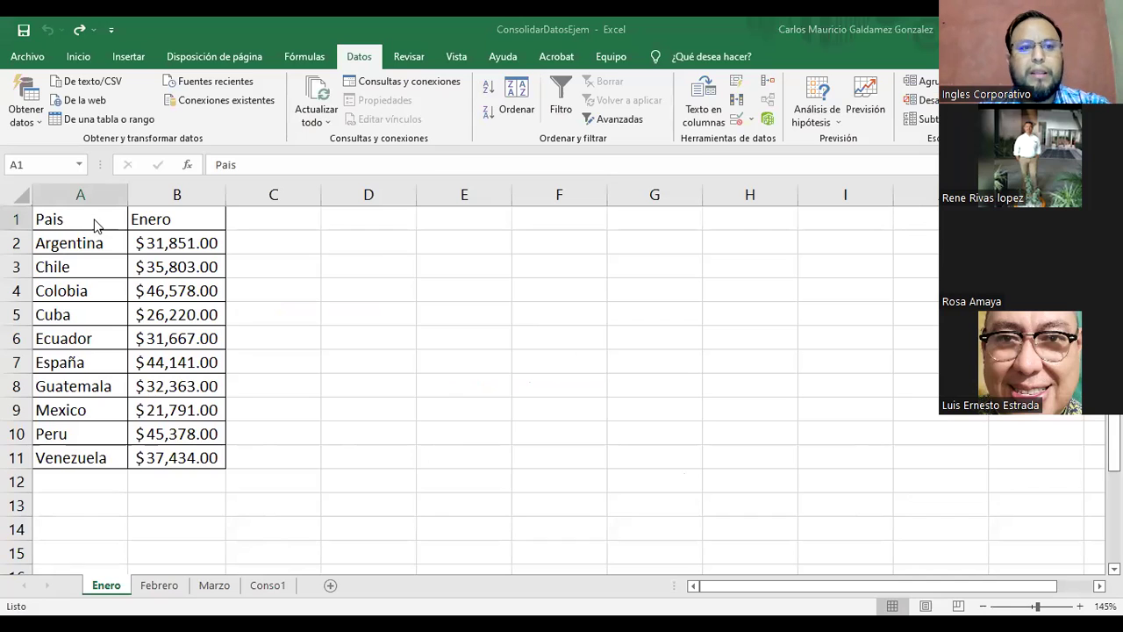
pyautogui.moveTo(96, 225); pyautogui.dragTo(168, 459)
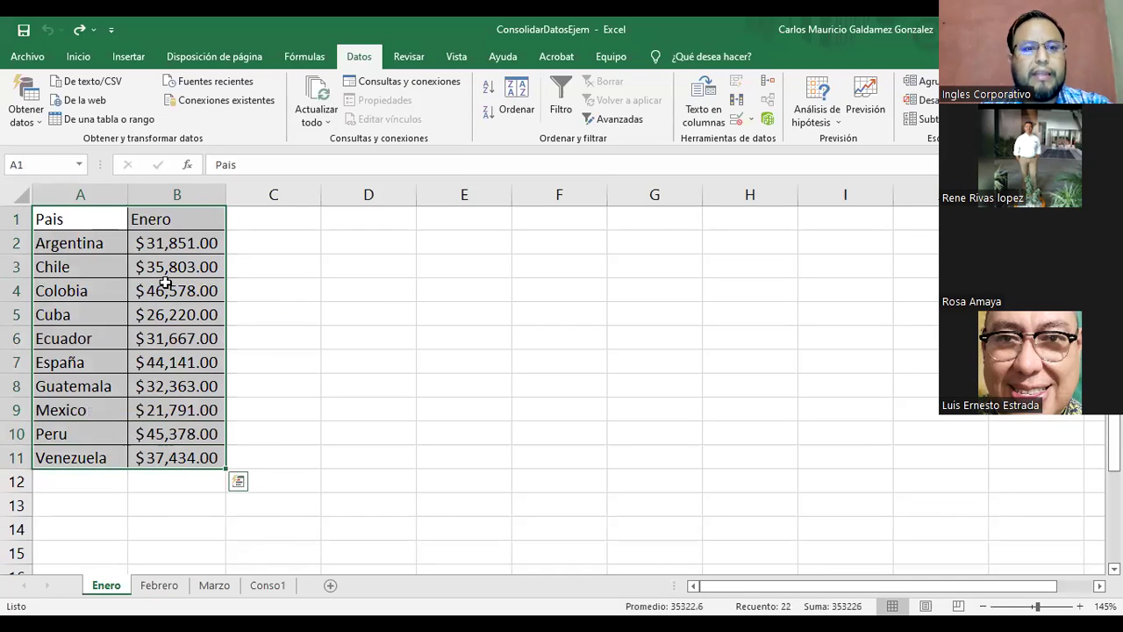
pyautogui.click(142, 589)
pyautogui.moveTo(81, 225); pyautogui.dragTo(167, 458)
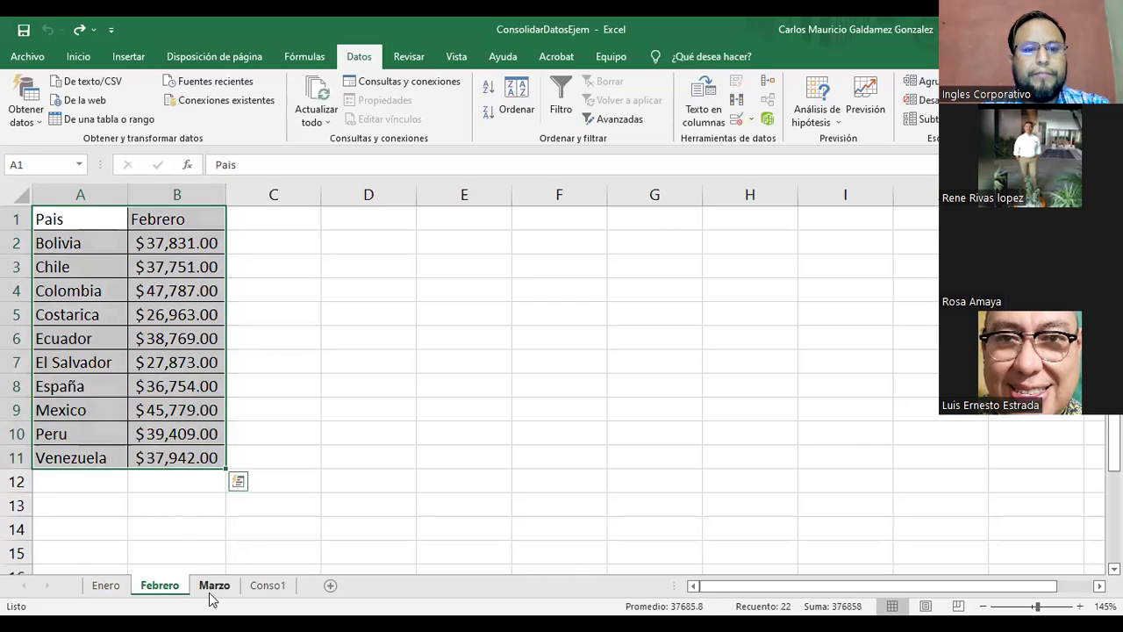
pyautogui.click(214, 586)
pyautogui.moveTo(83, 221); pyautogui.dragTo(187, 457)
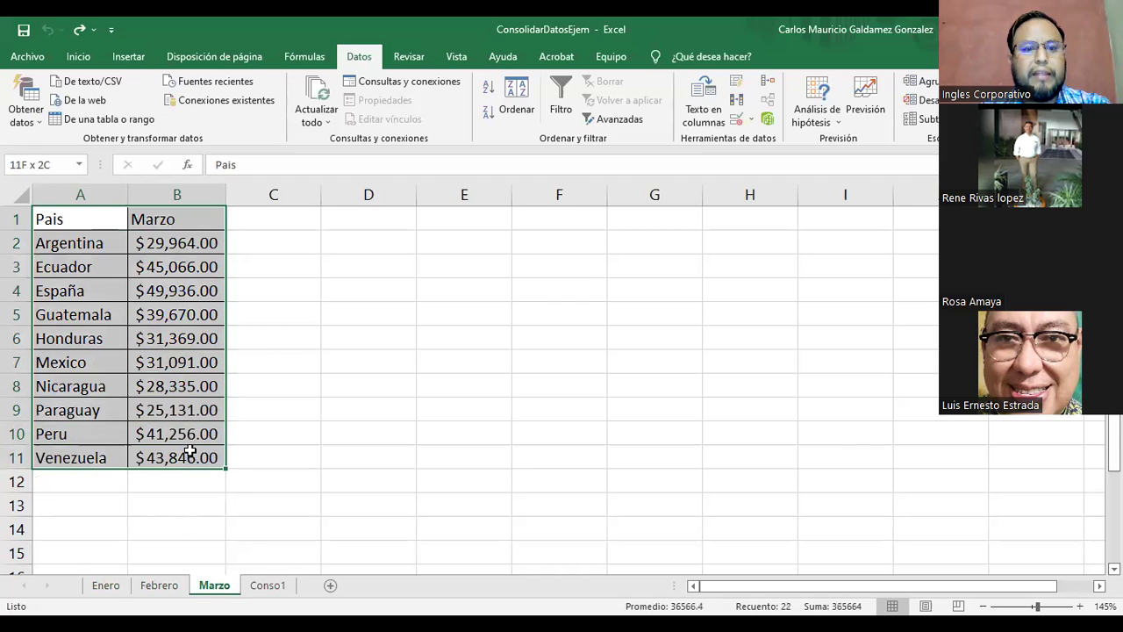
pyautogui.click(270, 588)
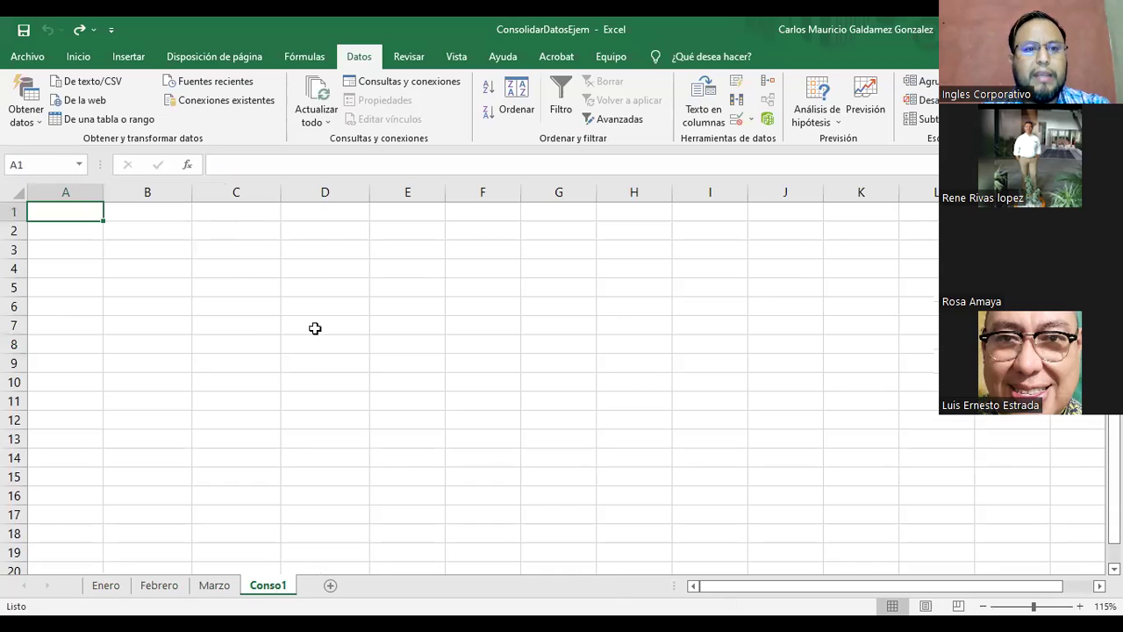
# On the Enero sheet, delete the Enero, Febrero and Marzo references from the Consolidate settings and close the dialog.
pyautogui.click(109, 587)
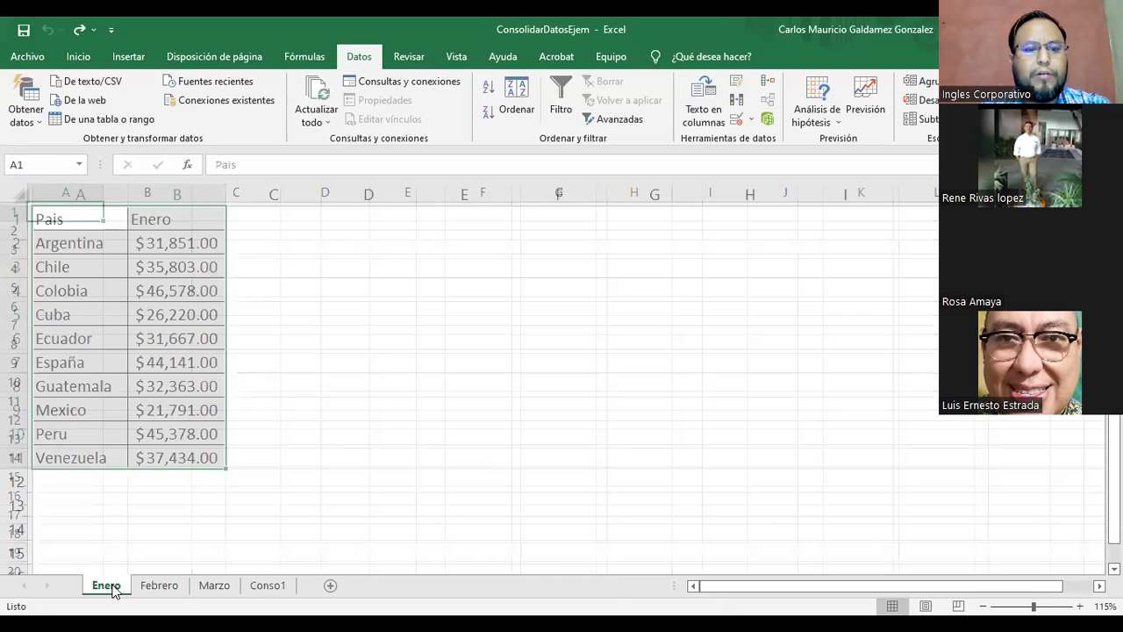
pyautogui.click(765, 83)
pyautogui.click(585, 369)
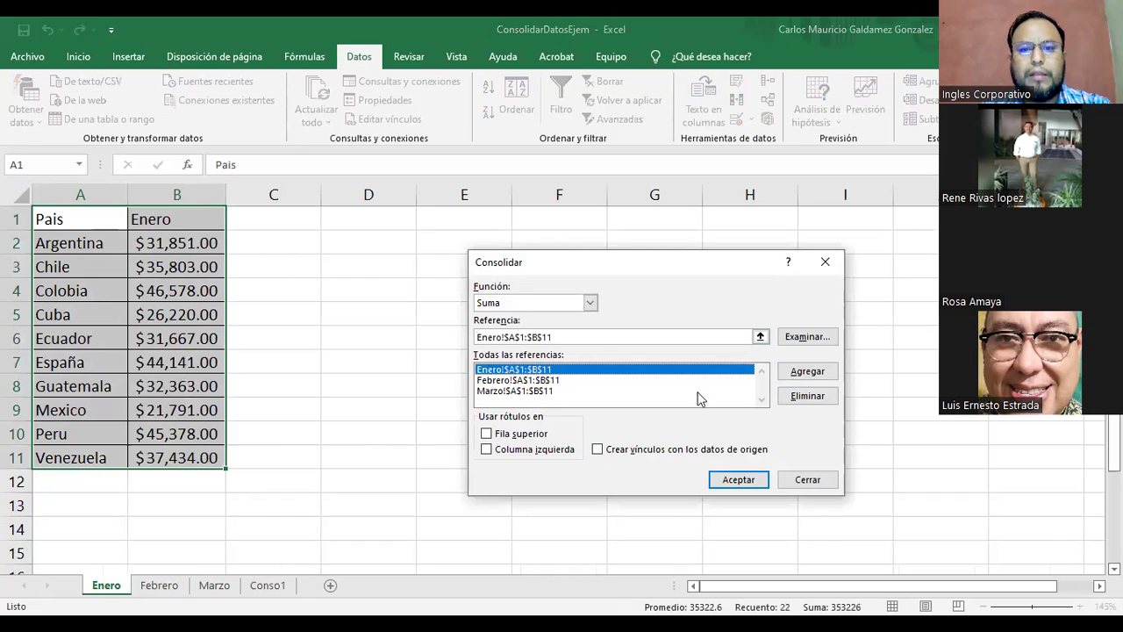
pyautogui.click(799, 402)
pyautogui.click(623, 373)
pyautogui.click(797, 398)
pyautogui.click(604, 372)
pyautogui.click(806, 397)
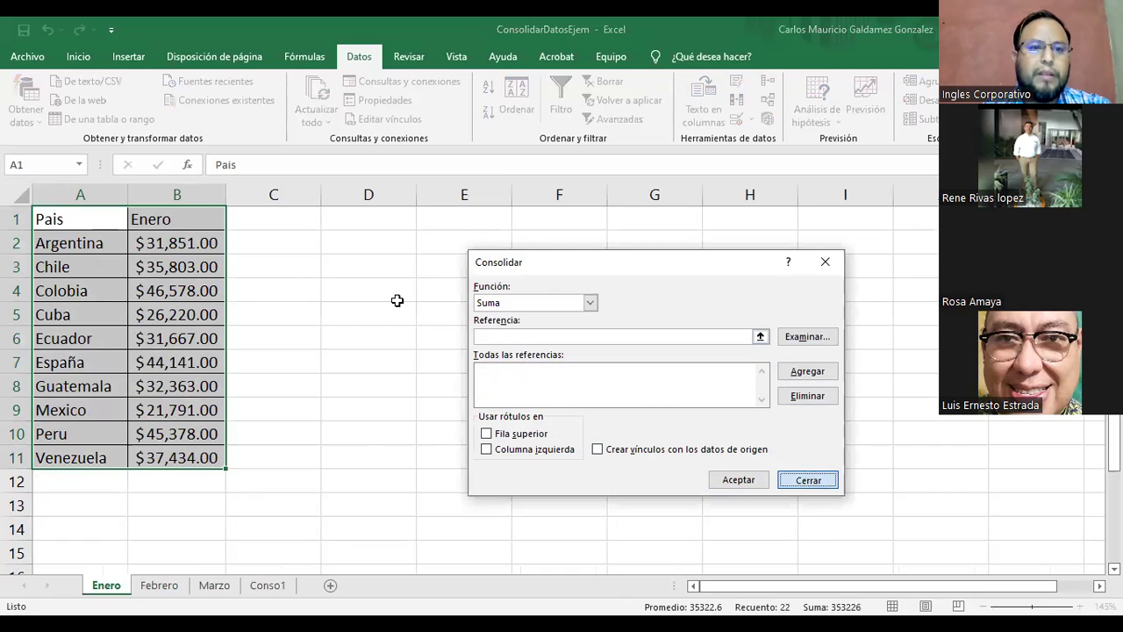
pyautogui.press('Escape')
# Start Consolidate at cell A1 of the Conso1 sheet and choose Suma as the function.
pyautogui.click(278, 586)
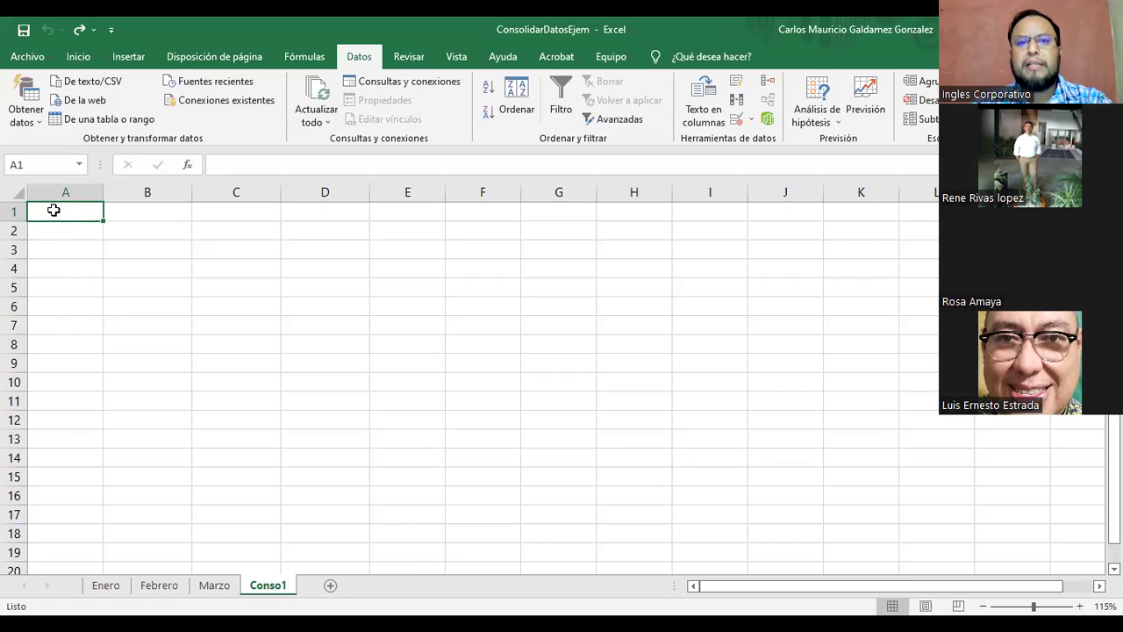
pyautogui.click(80, 58)
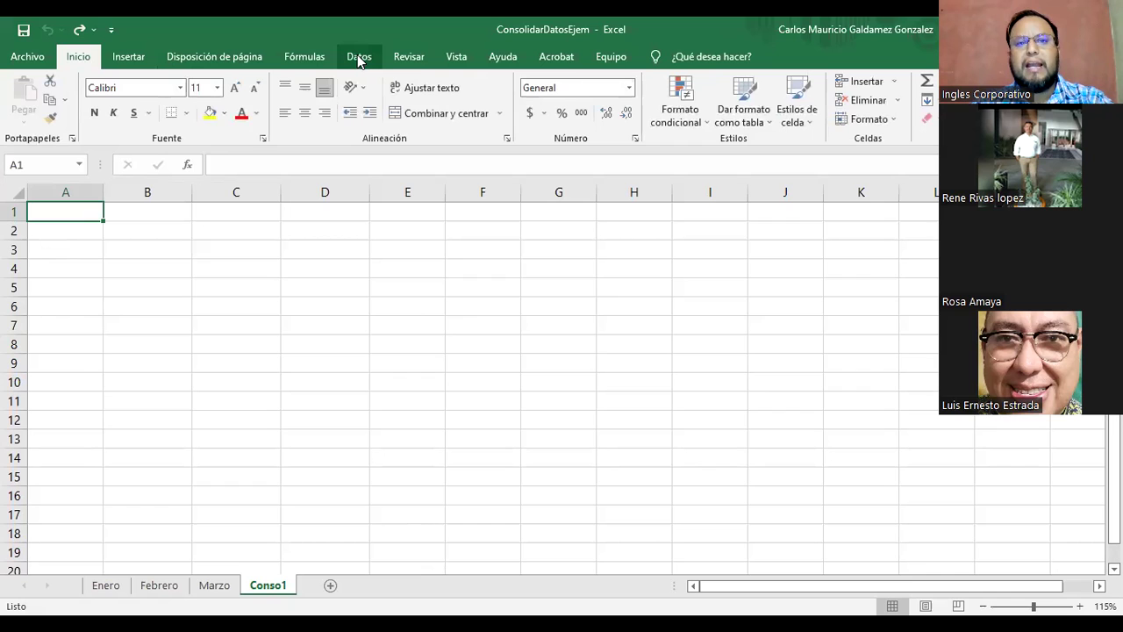
pyautogui.click(359, 58)
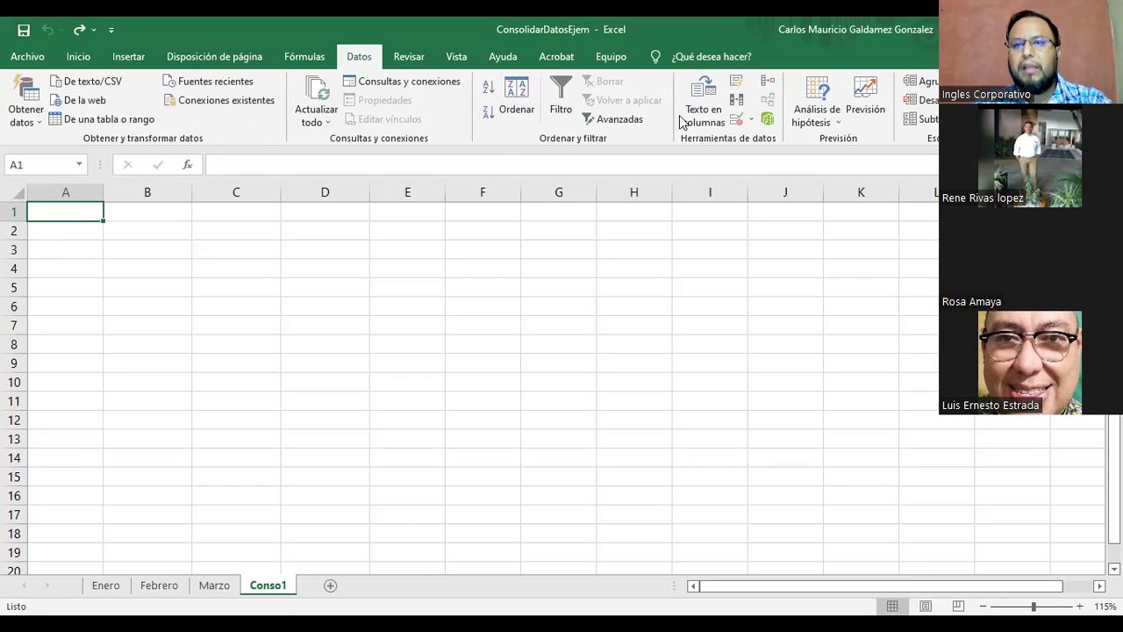
pyautogui.click(768, 83)
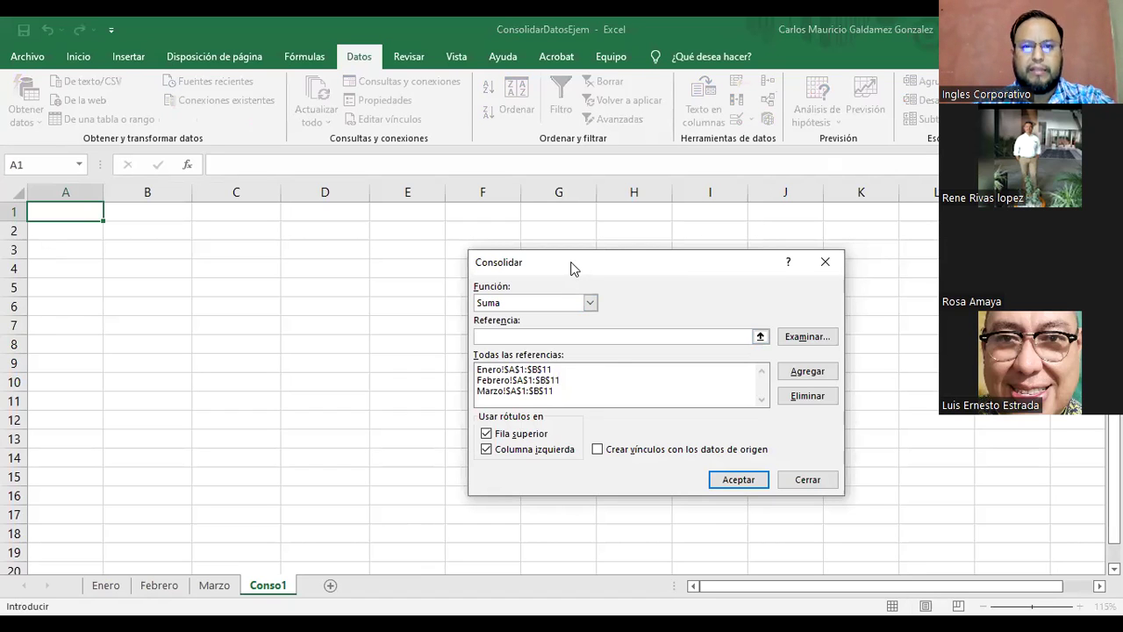
pyautogui.moveTo(571, 268); pyautogui.dragTo(550, 240)
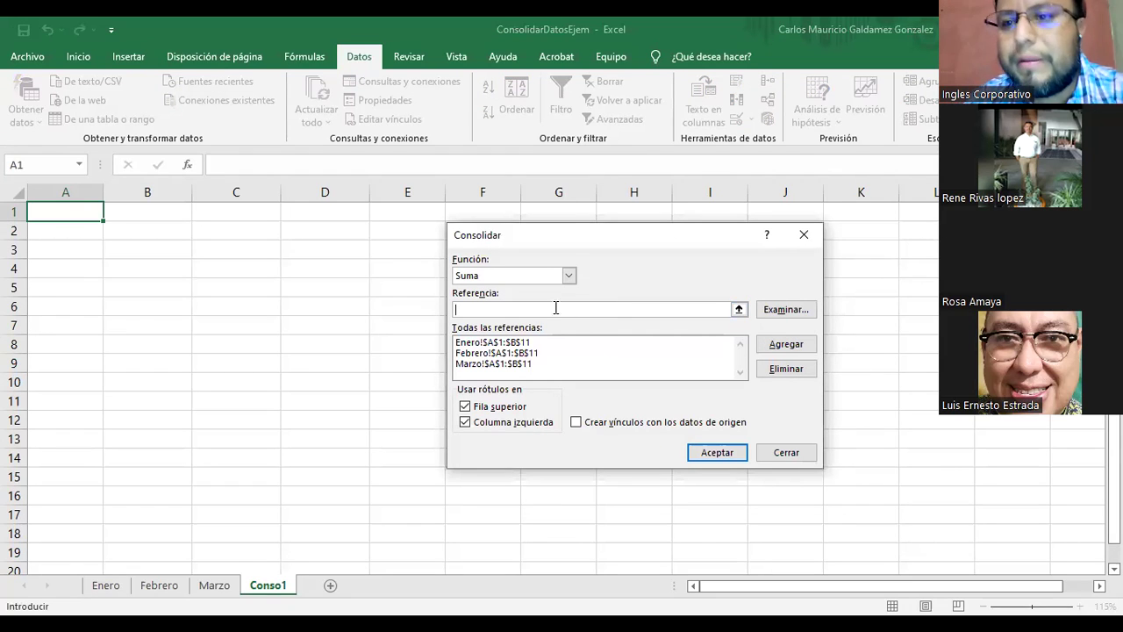
pyautogui.click(502, 280)
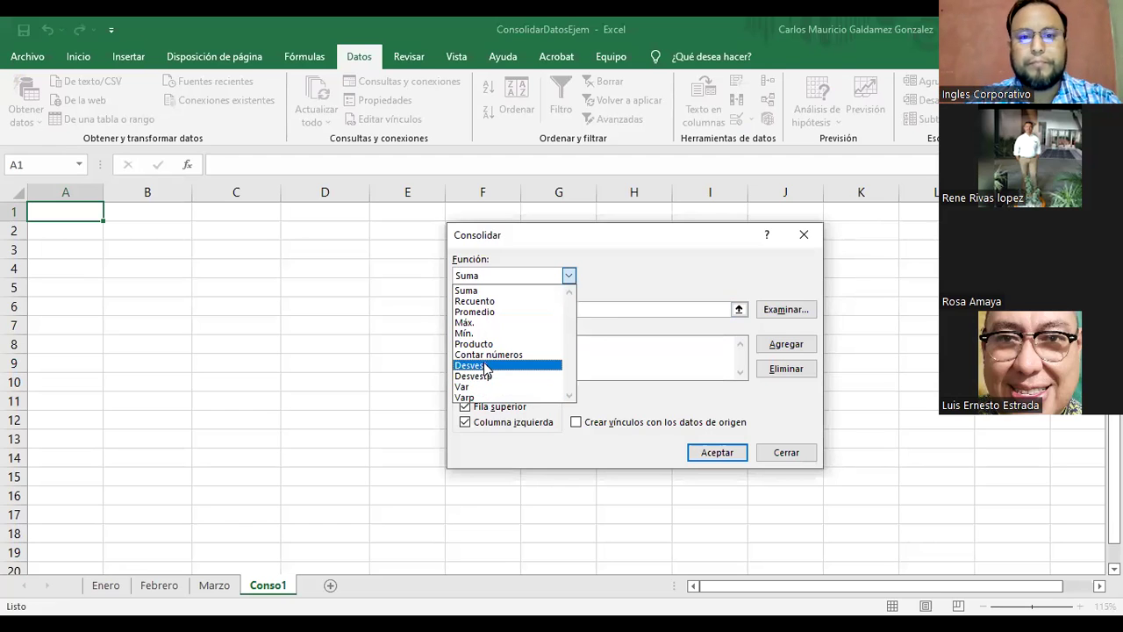
pyautogui.click(568, 275)
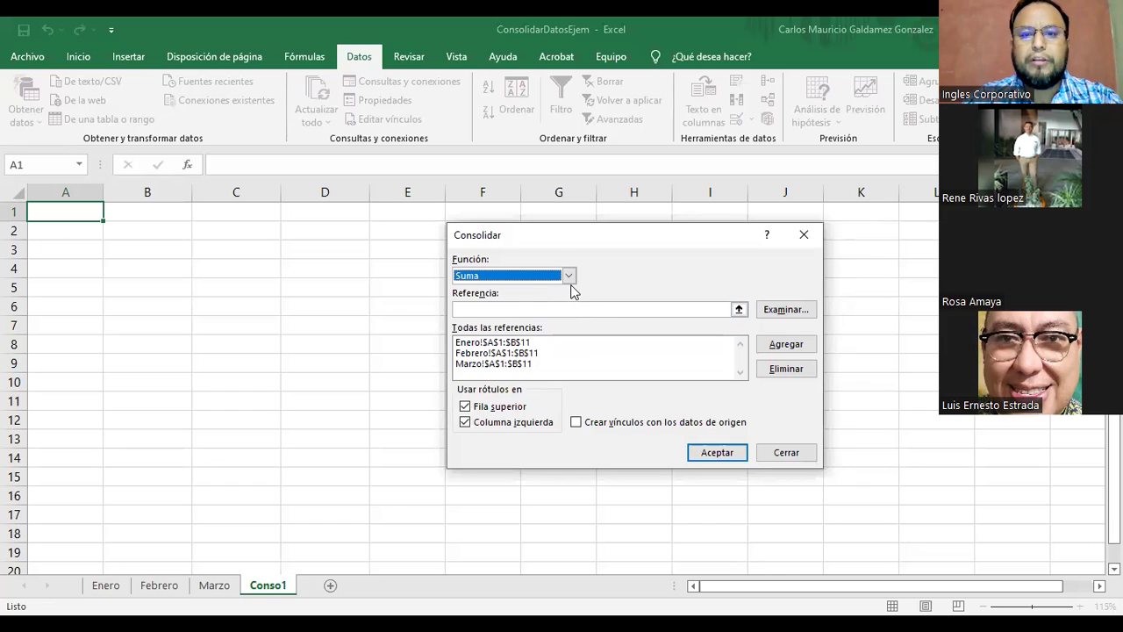
pyautogui.click(569, 277)
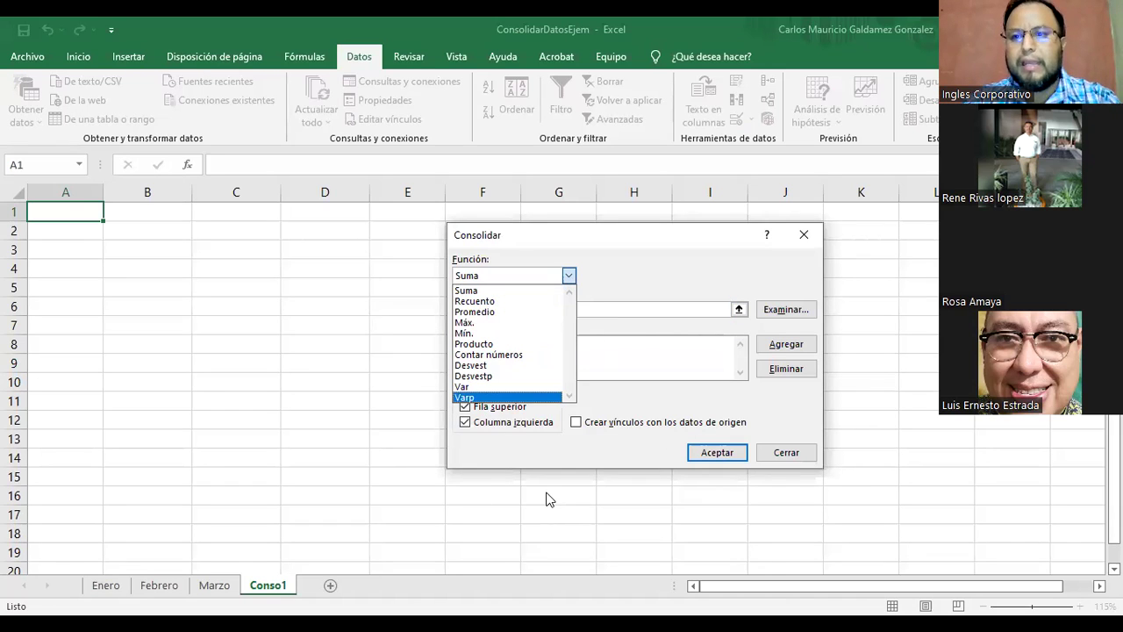
pyautogui.click(496, 293)
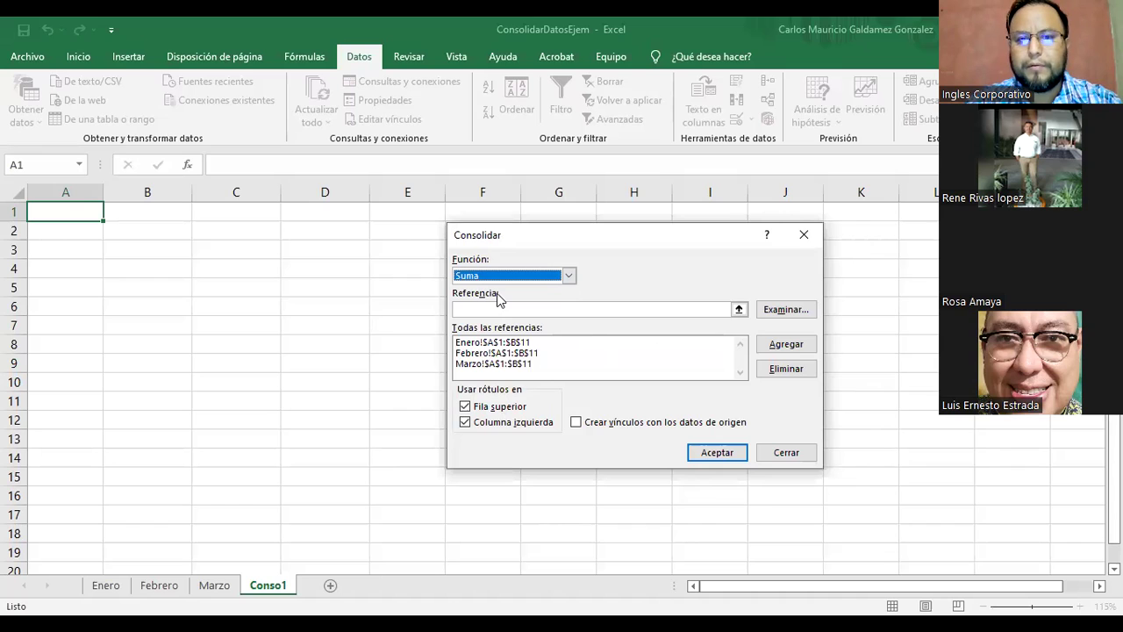
# Delete the saved Enero, Febrero and Marzo references from Conso1's Consolidate settings and accept the emptied list.
pyautogui.click(500, 343)
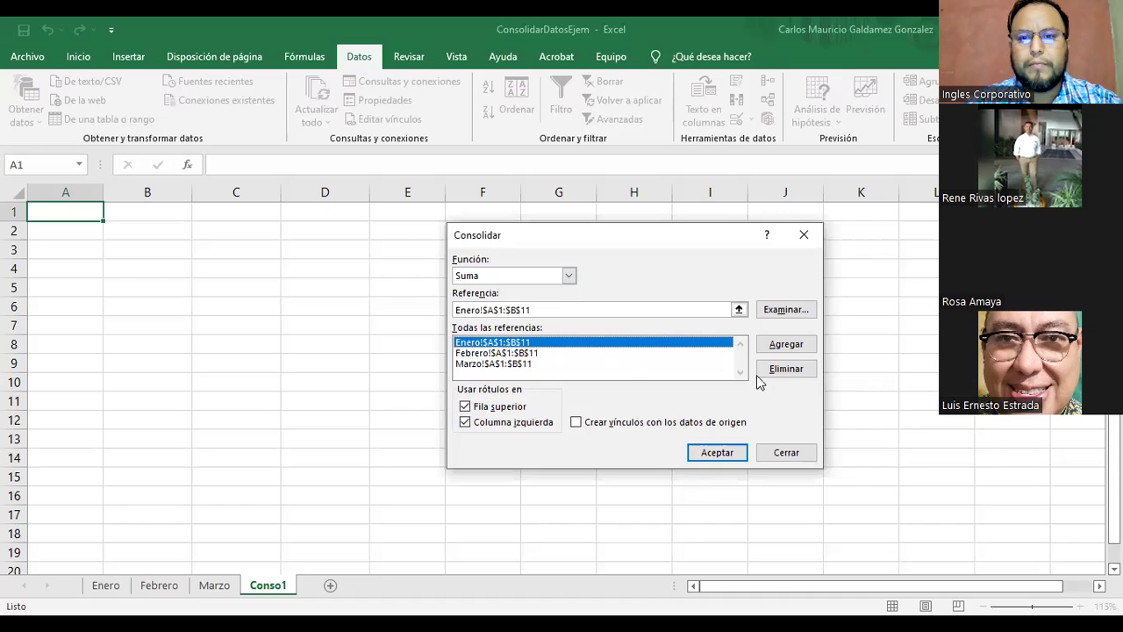
pyautogui.click(762, 375)
pyautogui.click(531, 342)
pyautogui.click(772, 376)
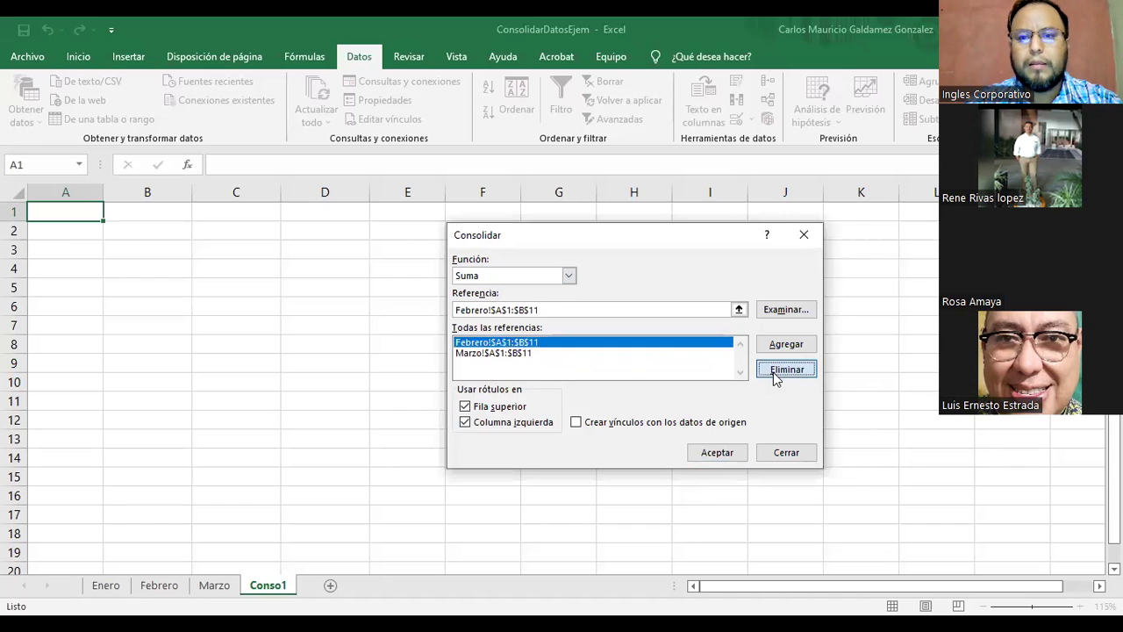
pyautogui.click(505, 346)
pyautogui.click(779, 372)
pyautogui.click(723, 454)
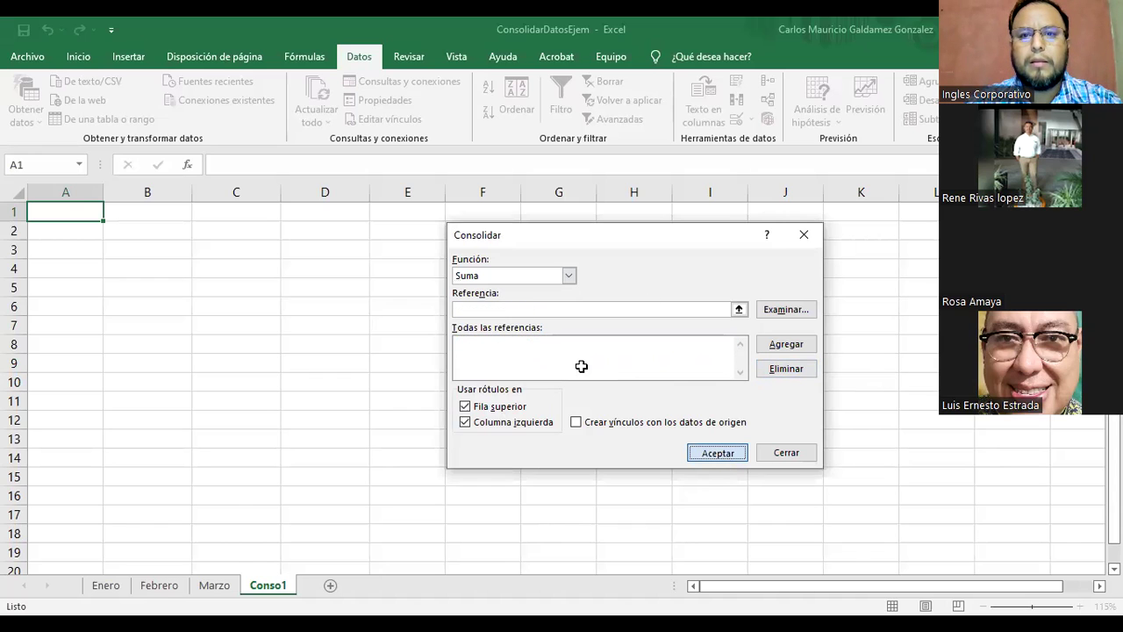
# Reopen Consolidate on the Conso1 sheet and add Enero!$A$1:$B$11 to the list of references.
pyautogui.click(765, 83)
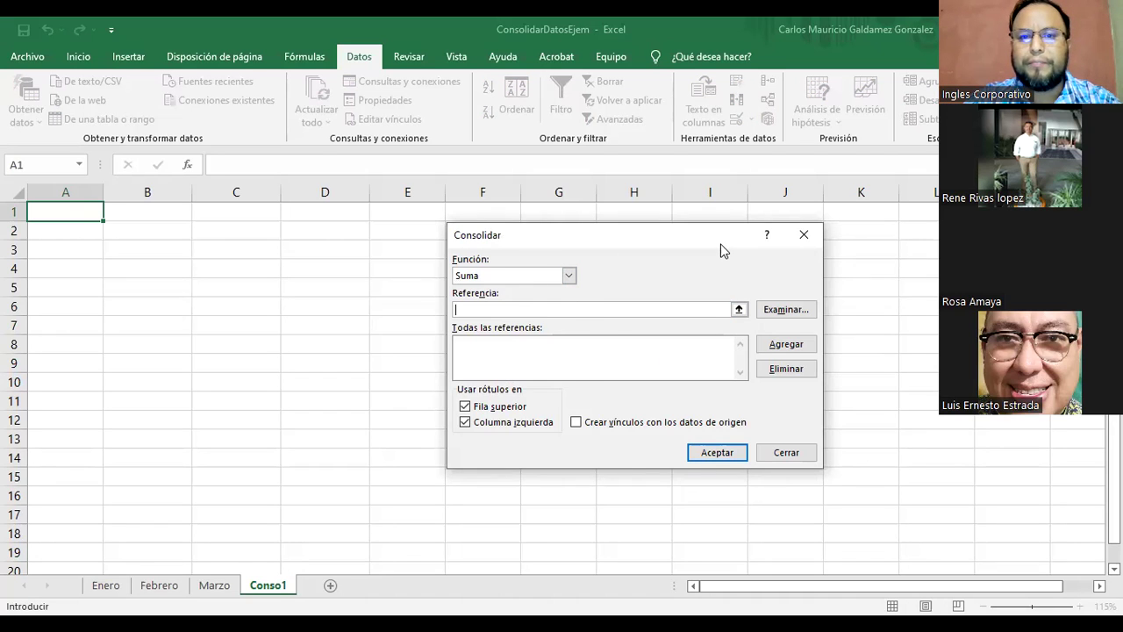
pyautogui.moveTo(719, 243); pyautogui.dragTo(794, 241)
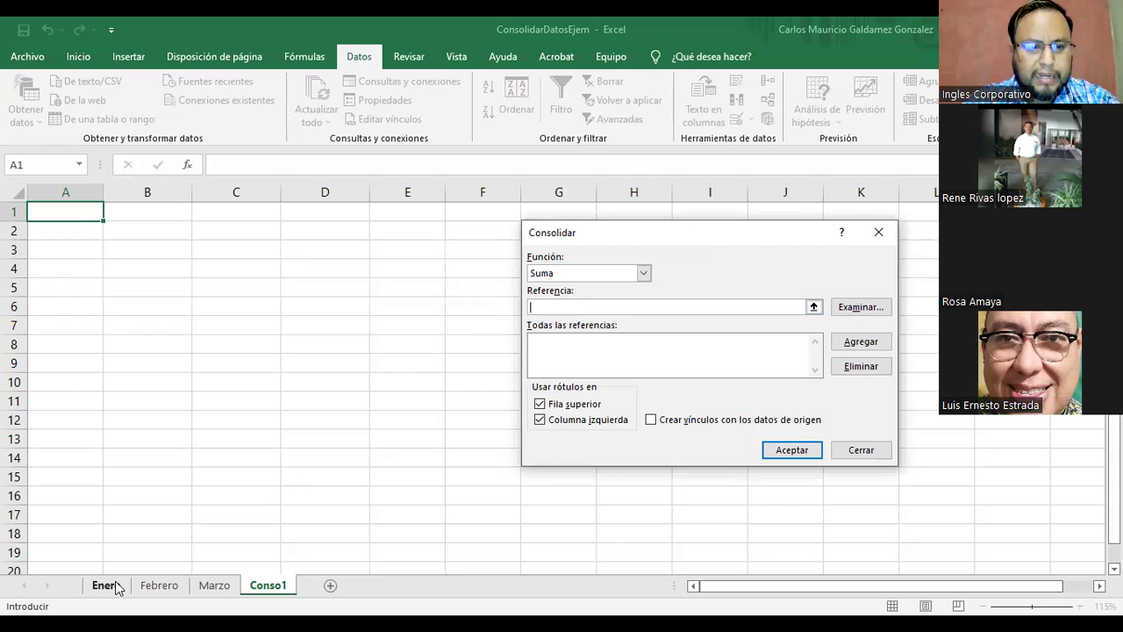
pyautogui.click(814, 307)
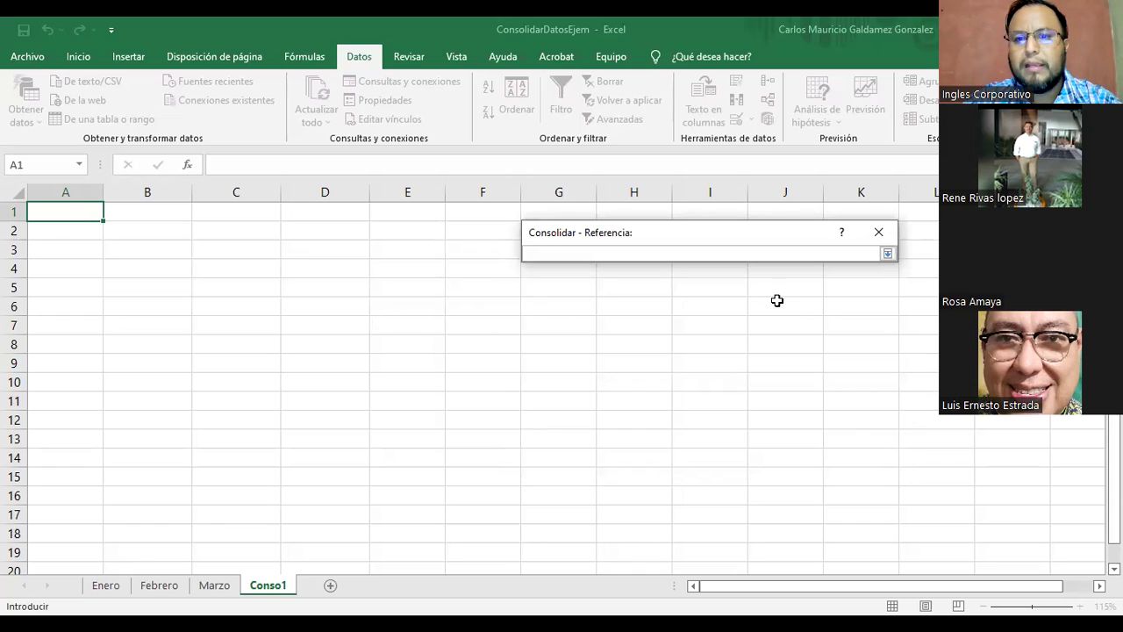
pyautogui.click(106, 588)
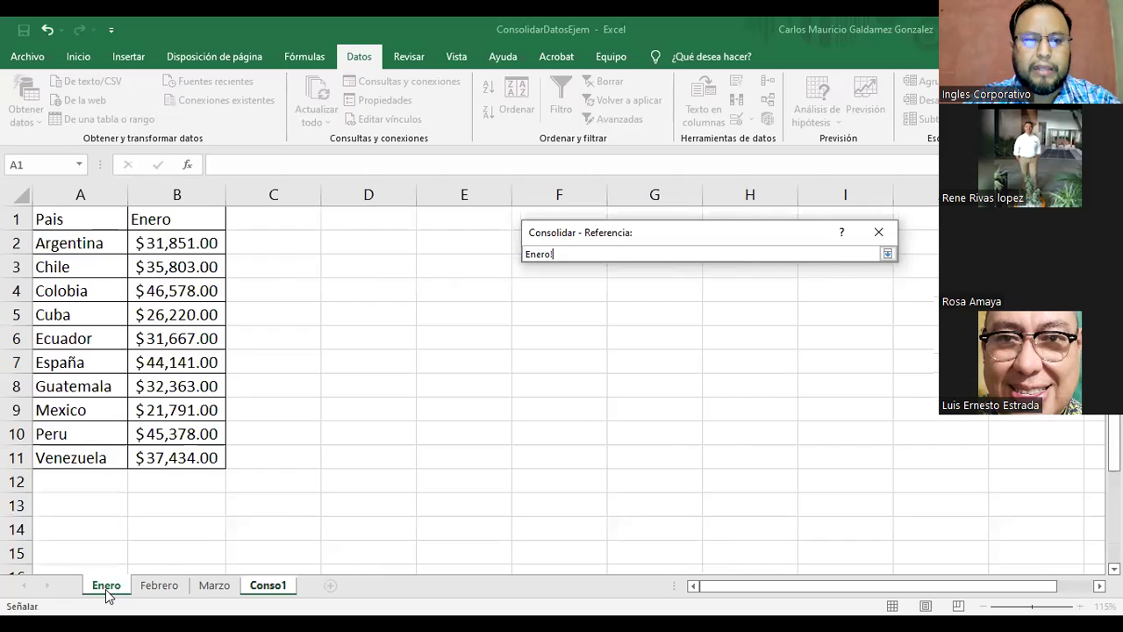
pyautogui.click(74, 219)
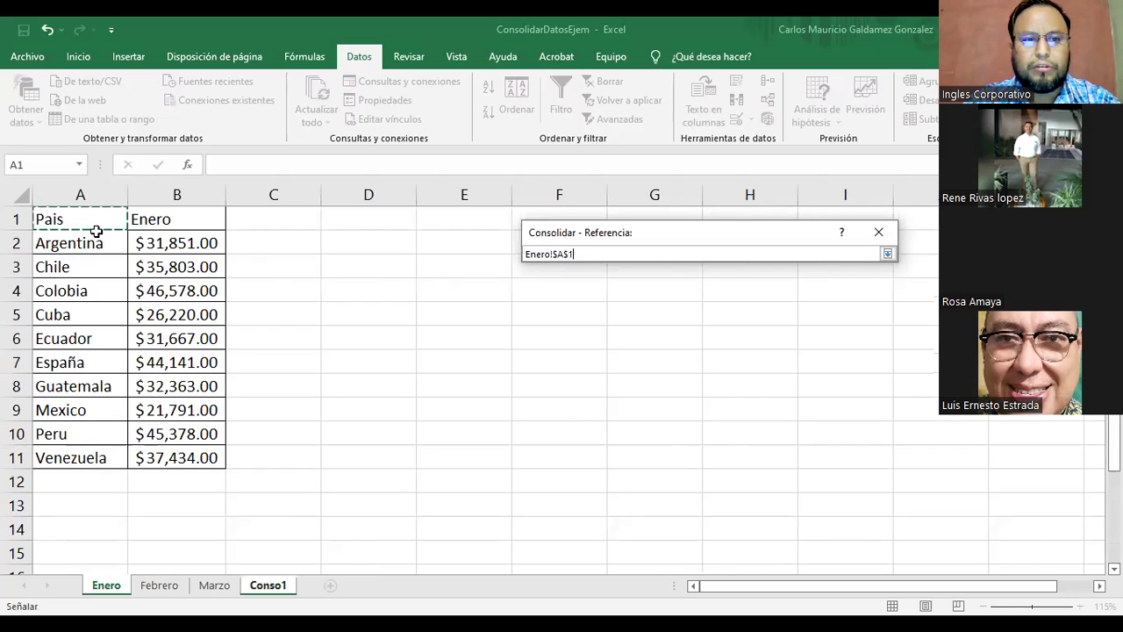
pyautogui.keyDown('shift'); pyautogui.click(179, 455); pyautogui.keyUp('shift')
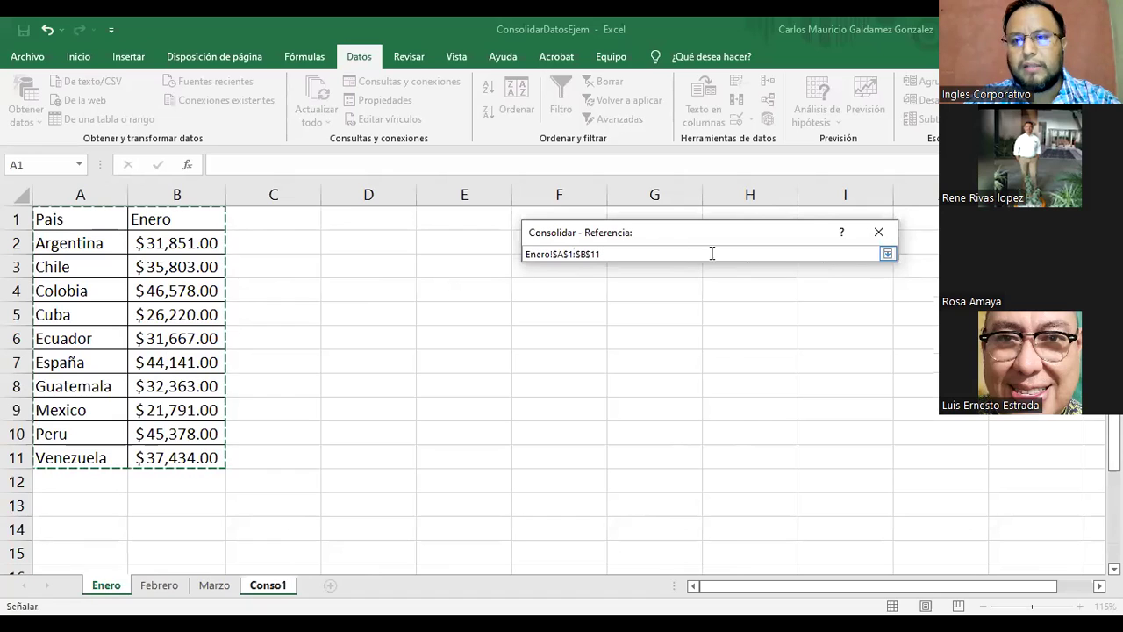
pyautogui.click(888, 253)
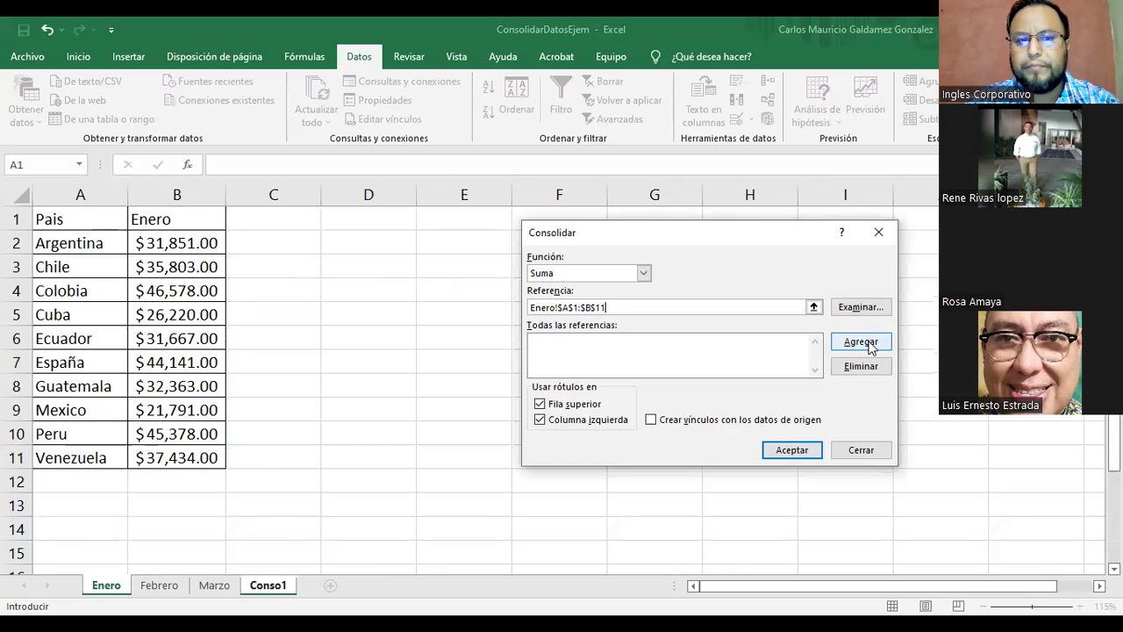
pyautogui.click(867, 344)
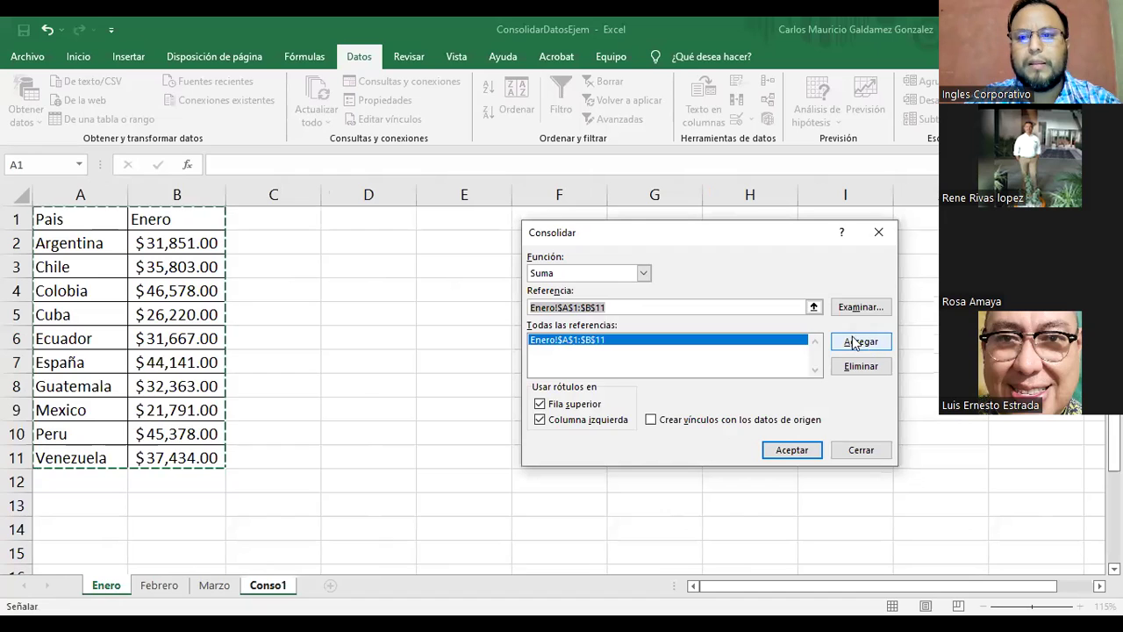
# Replace the reference with Febrero!$A$1:$B$11 by selecting the Febrero table, and add it to the Consolidate references.
pyautogui.click(657, 309)
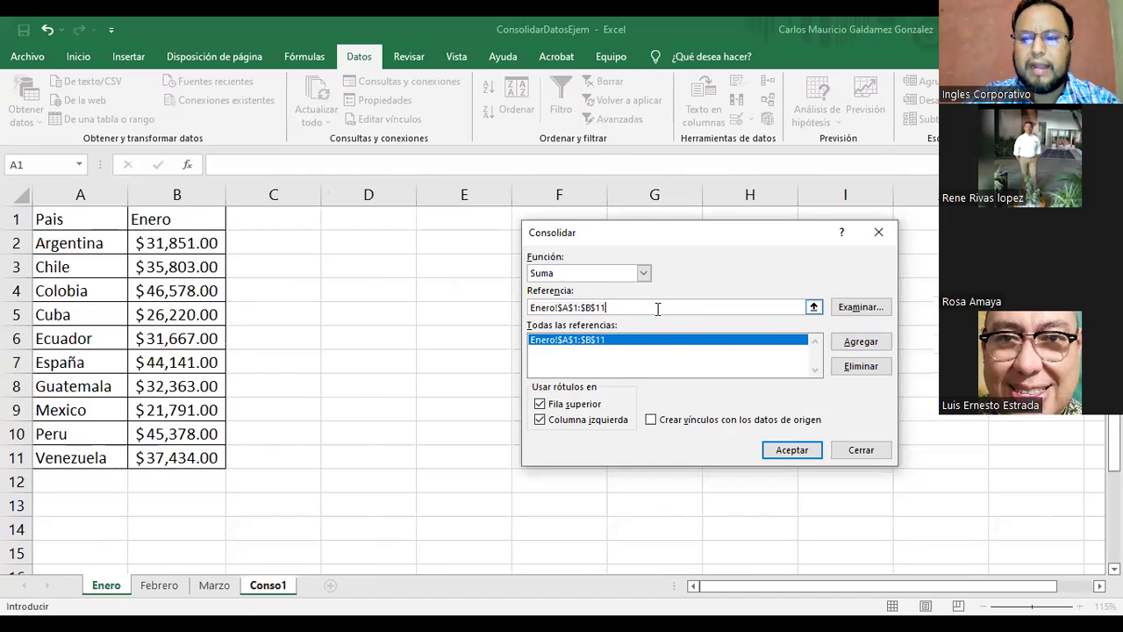
pyautogui.press('BackSpace')
pyautogui.press('BackSpace')
pyautogui.press('BackSpace')
pyautogui.press('BackSpace')
pyautogui.press('BackSpace')
pyautogui.press('BackSpace')
pyautogui.press('BackSpace')
pyautogui.press('BackSpace')
pyautogui.press('BackSpace')
pyautogui.press('BackSpace')
pyautogui.press('BackSpace')
pyautogui.press('BackSpace')
pyautogui.press('BackSpace')
pyautogui.press('BackSpace')
pyautogui.press('BackSpace')
pyautogui.press('BackSpace')
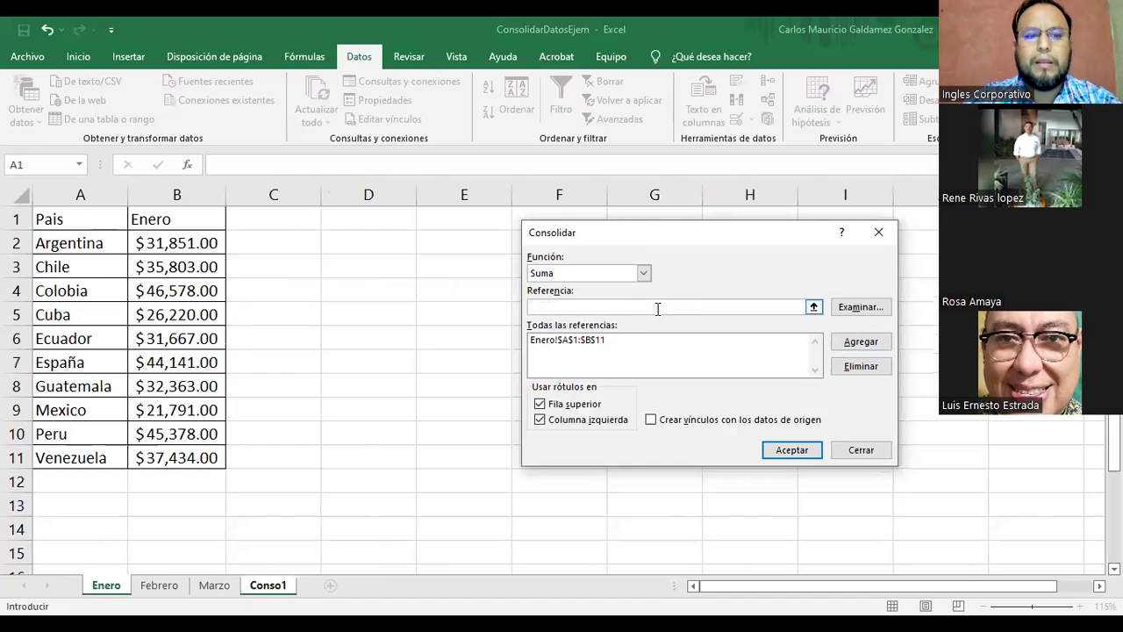
pyautogui.click(814, 307)
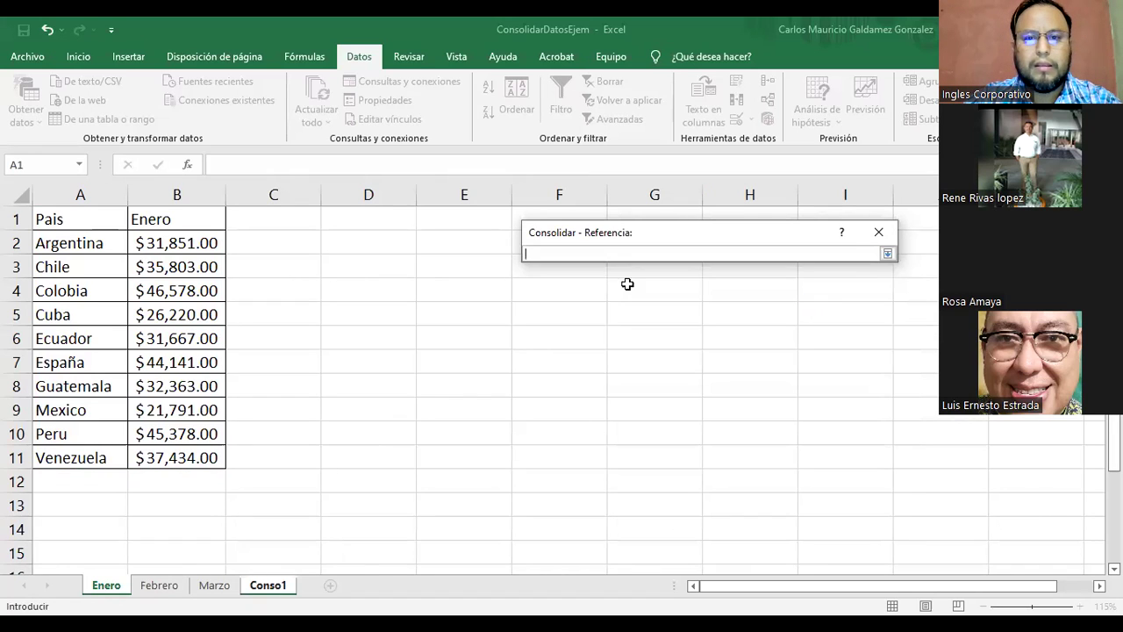
pyautogui.click(152, 590)
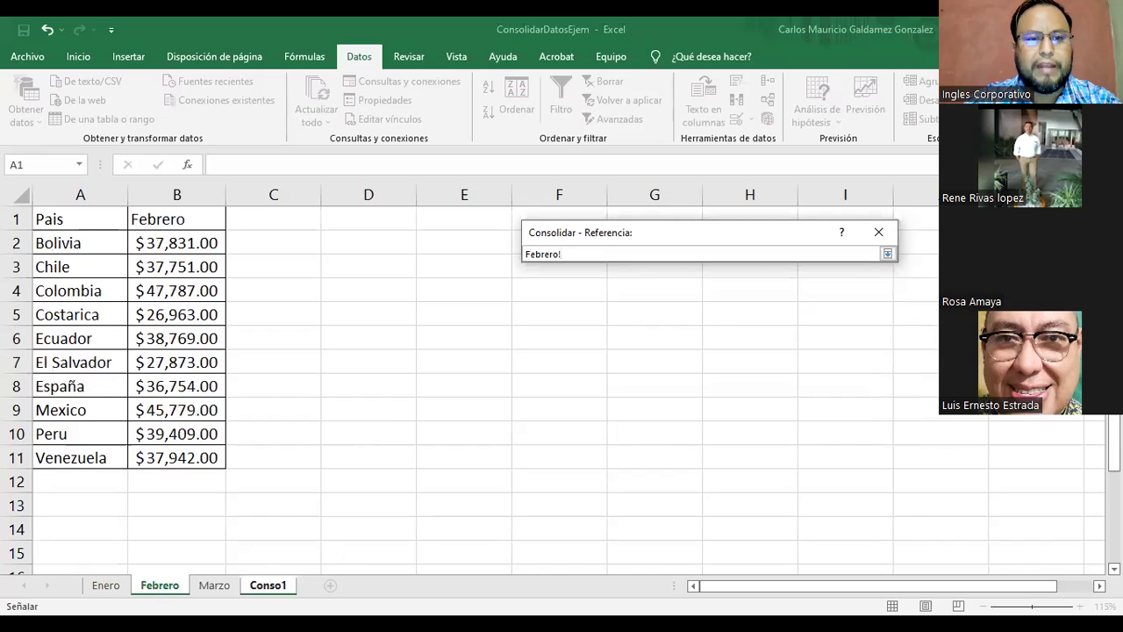
pyautogui.click(70, 214)
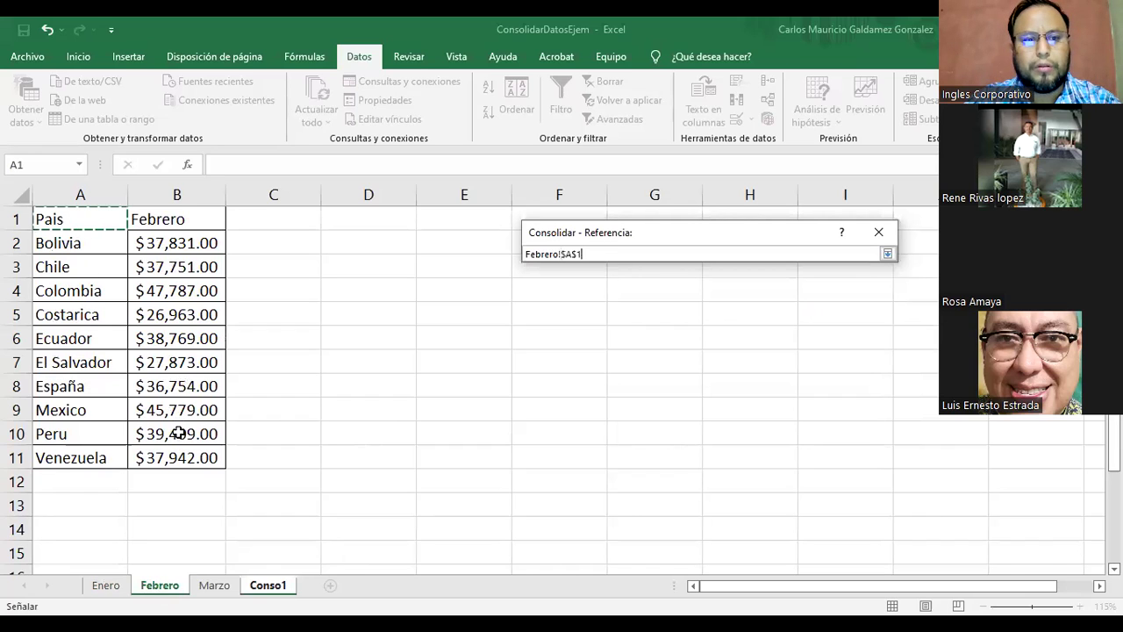
pyautogui.moveTo(185, 454); pyautogui.dragTo(185, 456)
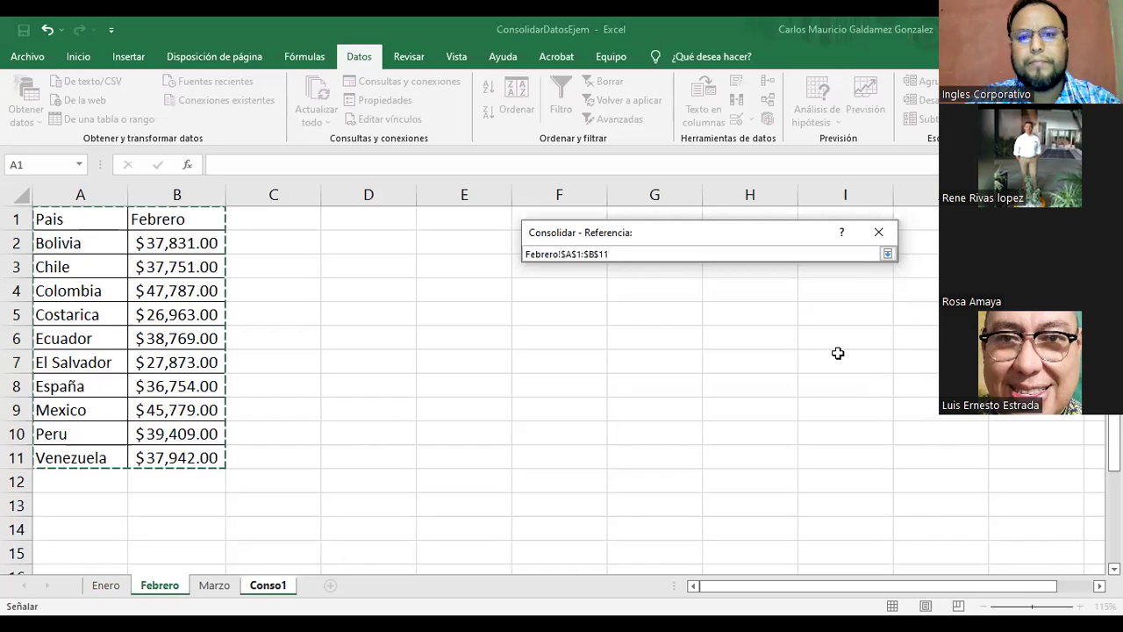
pyautogui.click(887, 254)
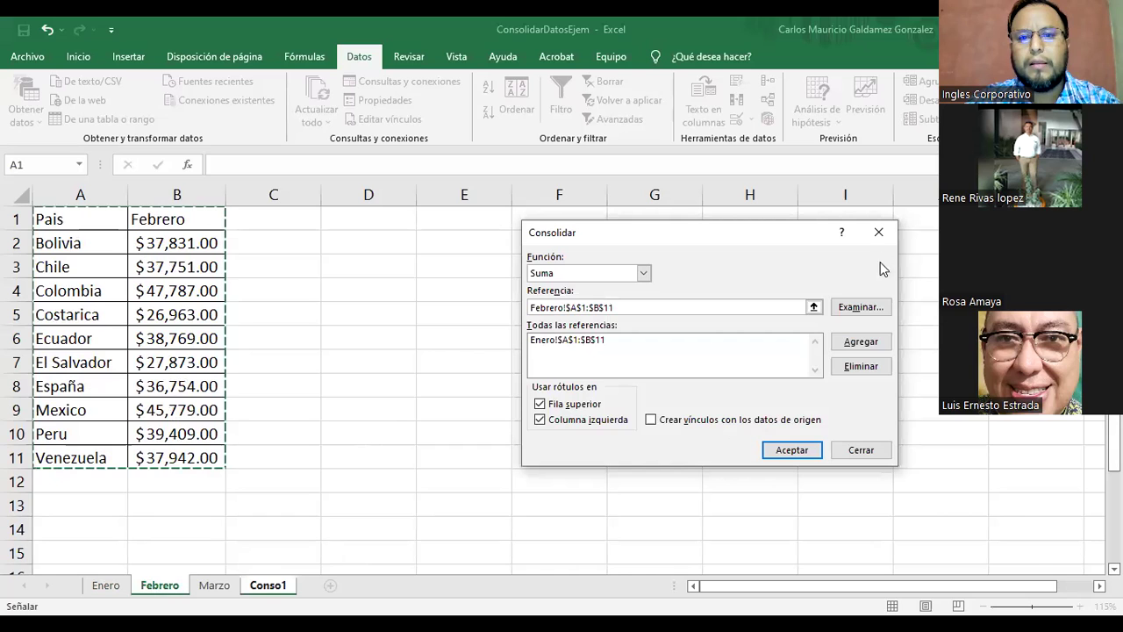
pyautogui.click(859, 342)
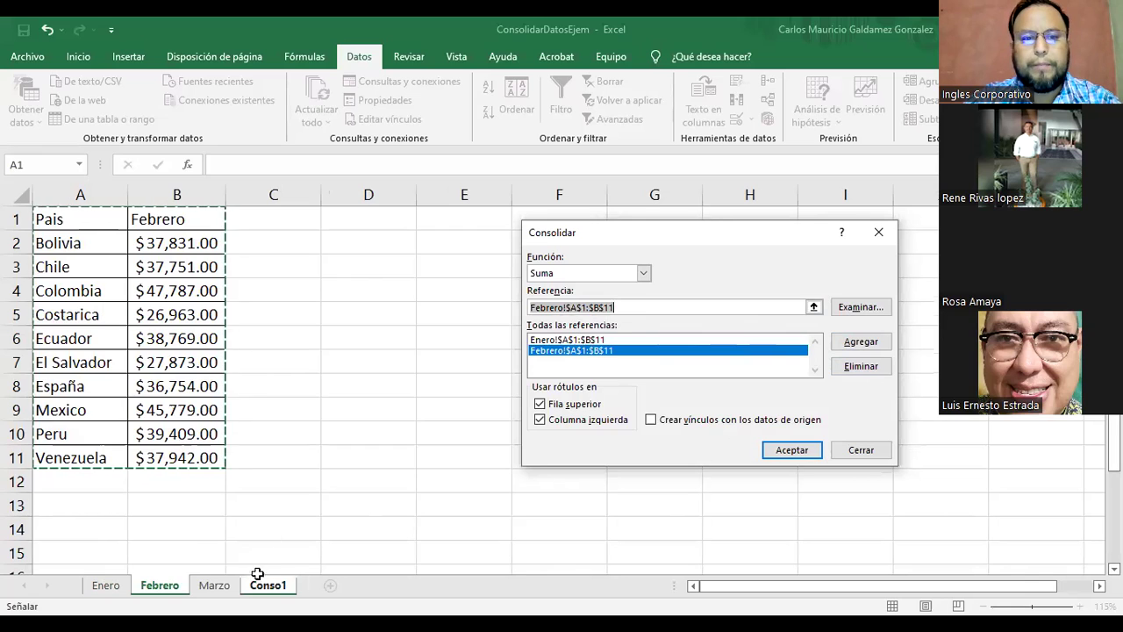
# Replace the reference with Marzo!$A$1:$B$11 by selecting the Marzo table, and add it to the Consolidate references.
pyautogui.click(636, 311)
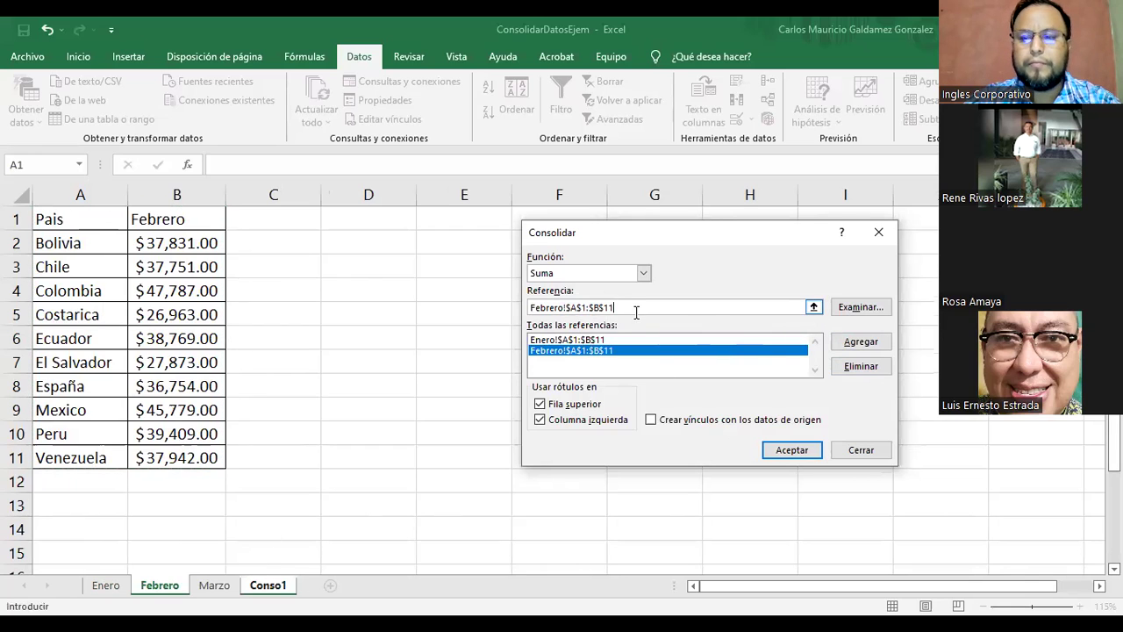
pyautogui.press('BackSpace')
pyautogui.press('BackSpace')
pyautogui.press('BackSpace')
pyautogui.press('BackSpace')
pyautogui.press('BackSpace')
pyautogui.press('BackSpace')
pyautogui.press('BackSpace')
pyautogui.press('BackSpace')
pyautogui.press('BackSpace')
pyautogui.press('BackSpace')
pyautogui.press('BackSpace')
pyautogui.press('BackSpace')
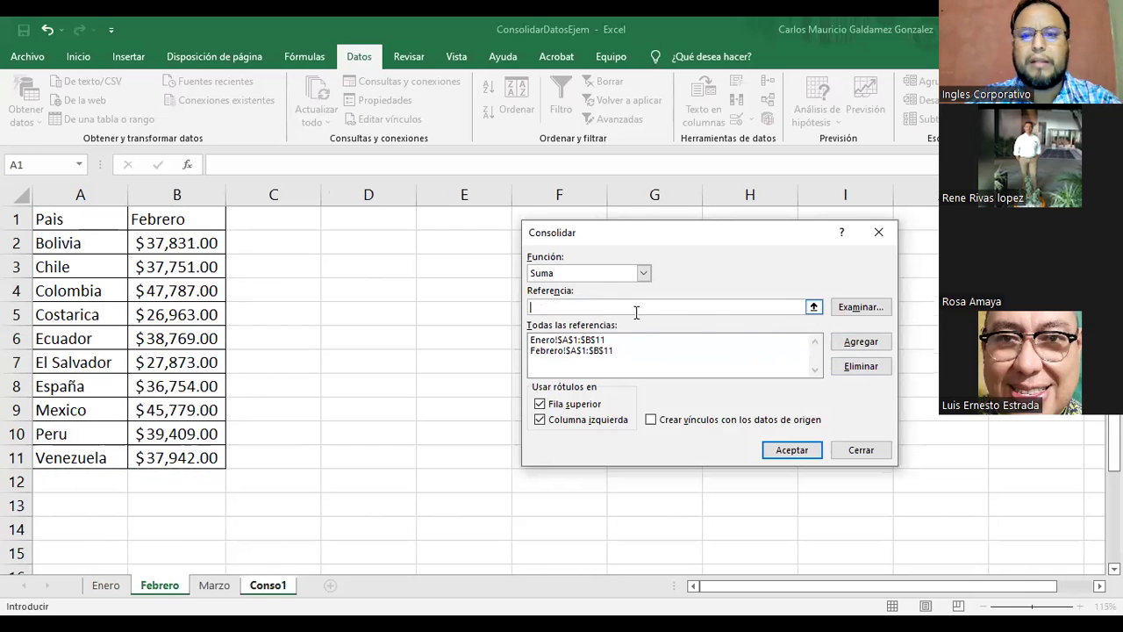
pyautogui.click(814, 307)
pyautogui.click(214, 587)
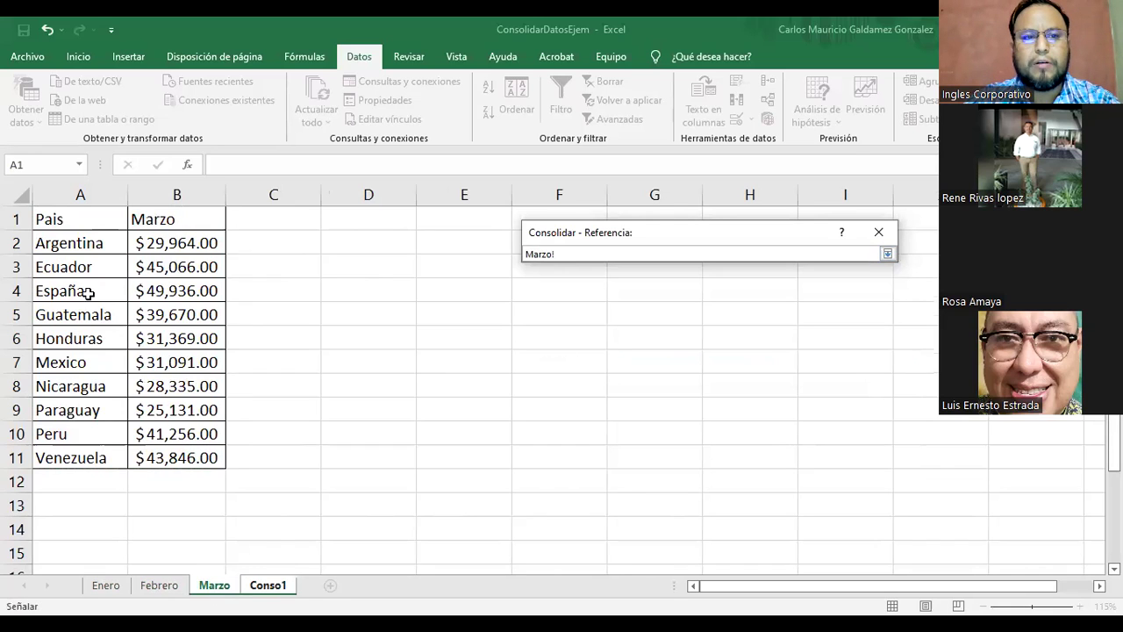
pyautogui.moveTo(69, 218); pyautogui.dragTo(189, 458)
pyautogui.click(888, 254)
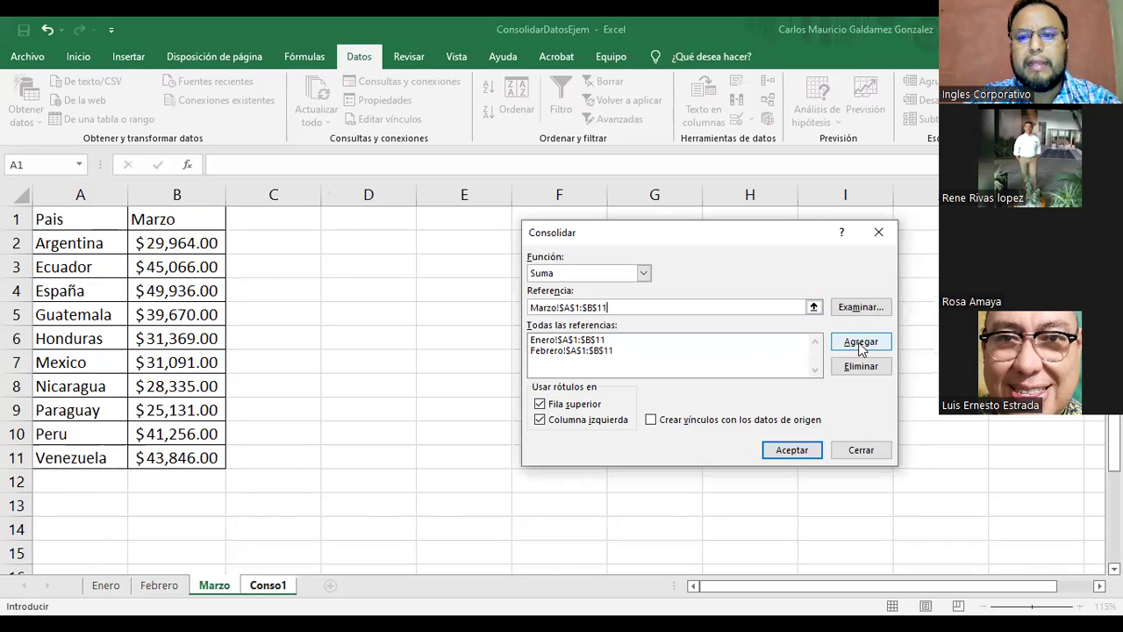
pyautogui.click(860, 345)
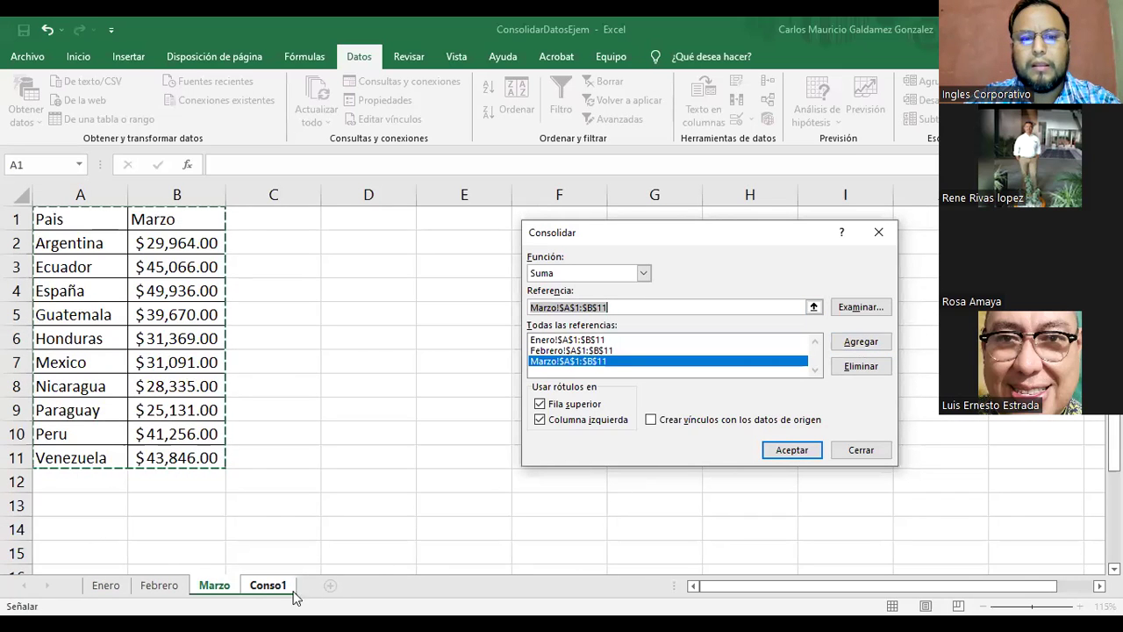
# Return to the Conso1 sheet with the Consolidate dialog open and empty its reference field.
pyautogui.click(266, 590)
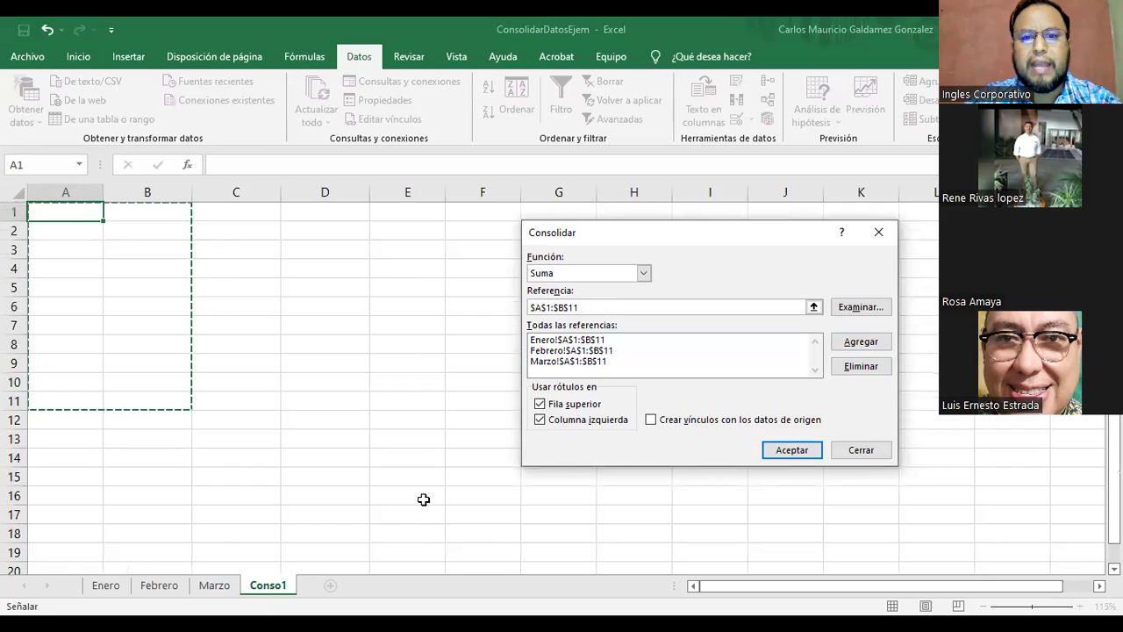
pyautogui.press('BackSpace')
pyautogui.press('BackSpace')
pyautogui.press('BackSpace')
pyautogui.press('BackSpace')
pyautogui.press('BackSpace')
pyautogui.press('BackSpace')
pyautogui.press('BackSpace')
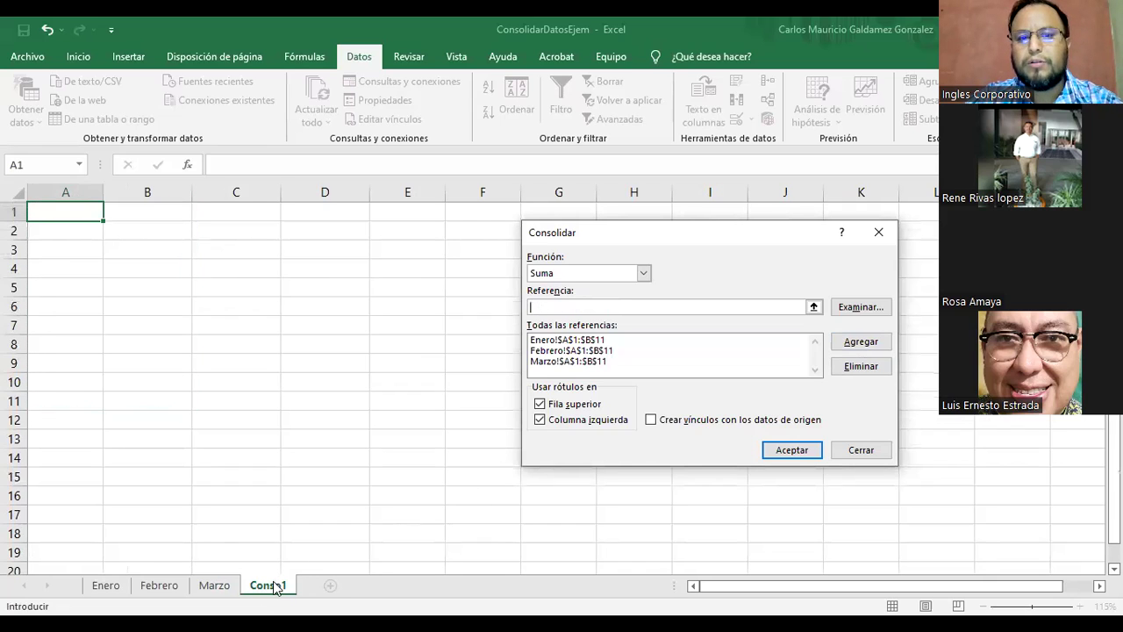
# Consolidate with labels from Fila superior and Columna izquierda and with links to the source data enabled.
pyautogui.click(581, 409)
pyautogui.click(591, 424)
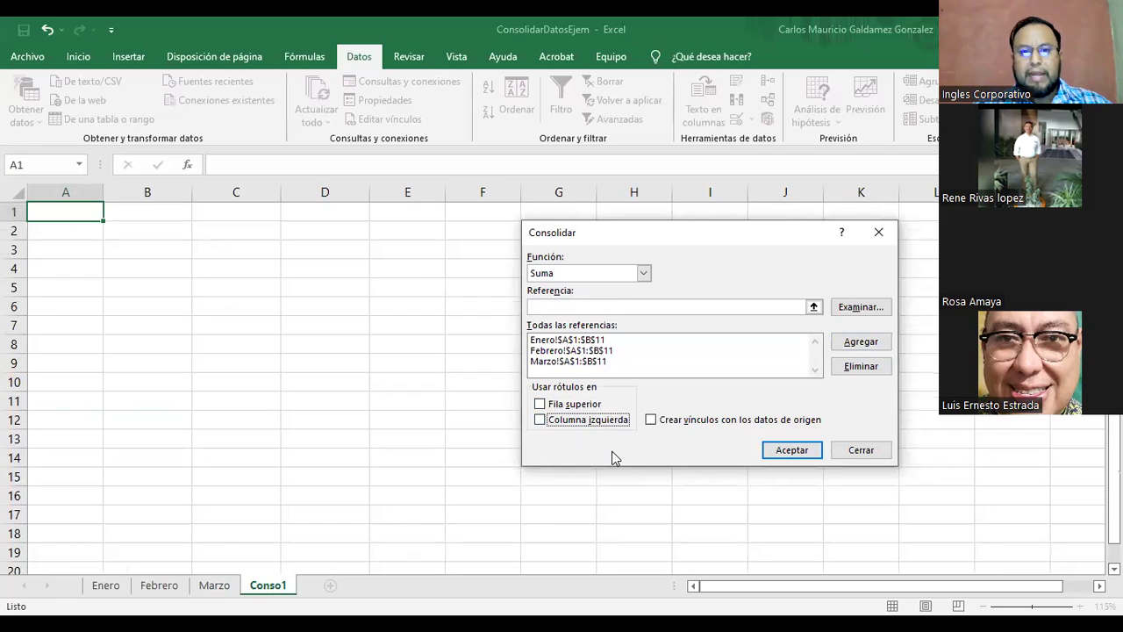
pyautogui.click(576, 404)
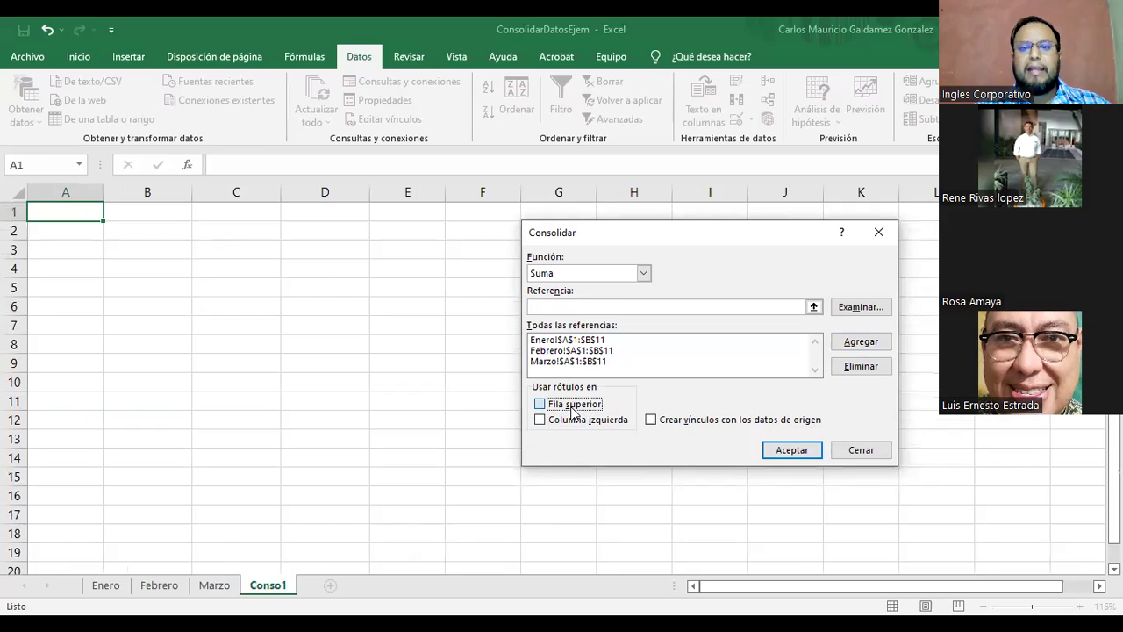
pyautogui.click(585, 428)
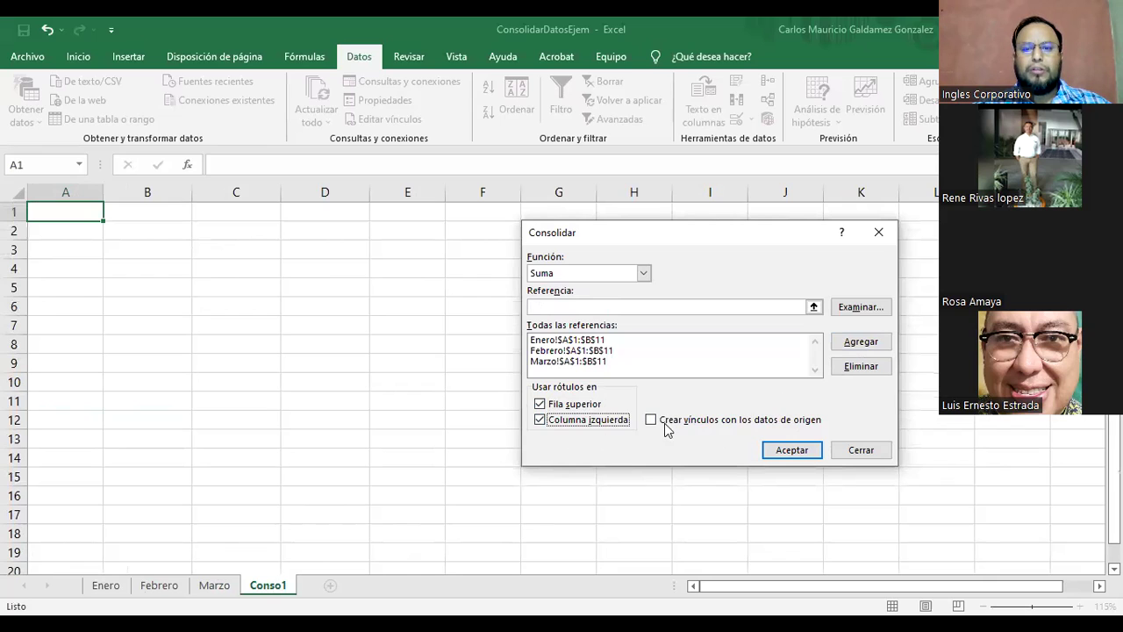
pyautogui.click(650, 420)
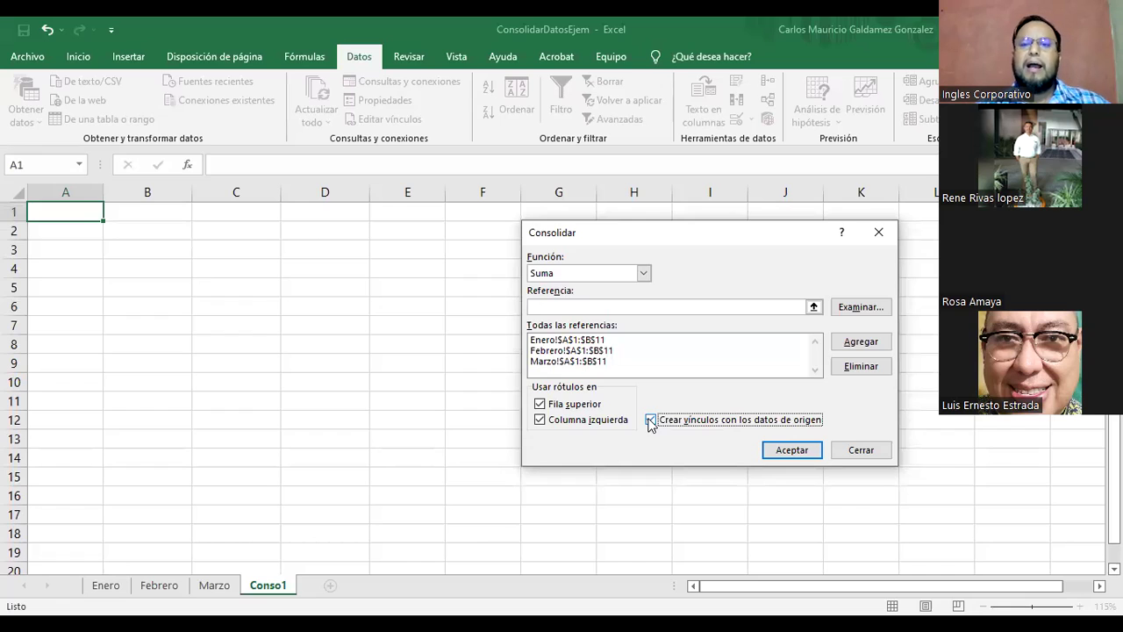
pyautogui.click(650, 420)
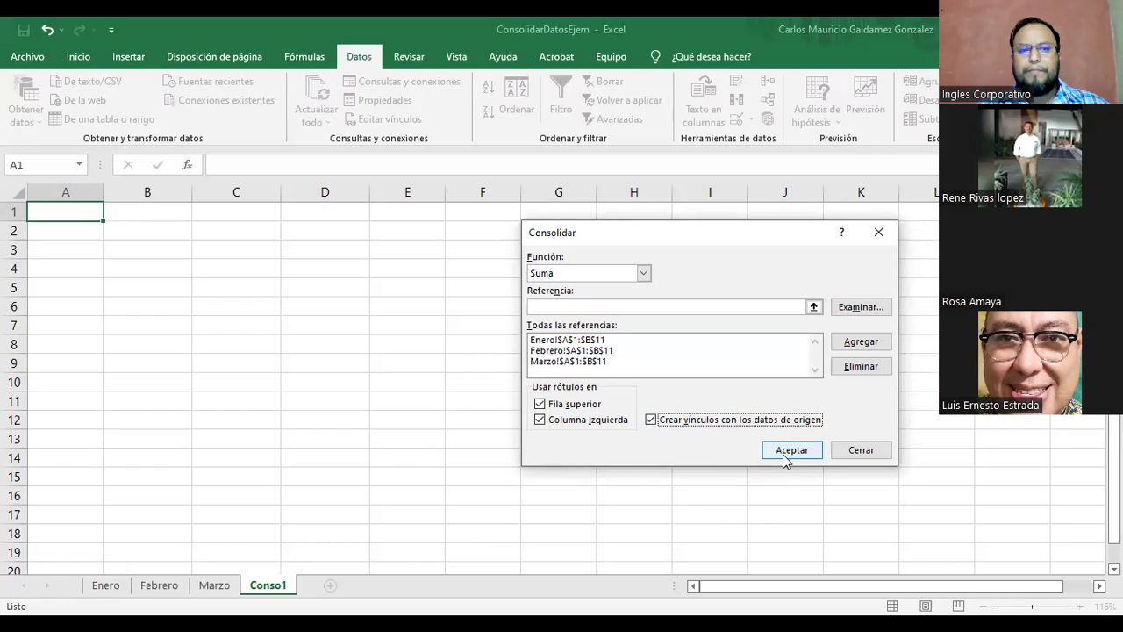
pyautogui.click(789, 451)
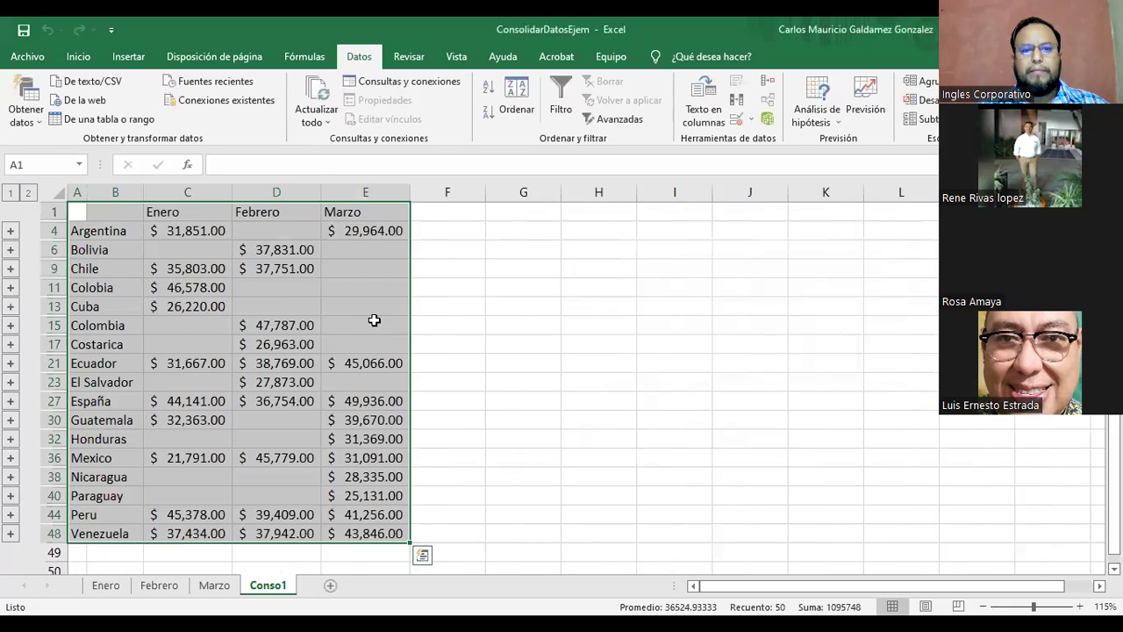
# Expand Argentina's detail rows in the consolidated table and auto-fit column B to its contents.
pyautogui.click(373, 320)
pyautogui.click(84, 236)
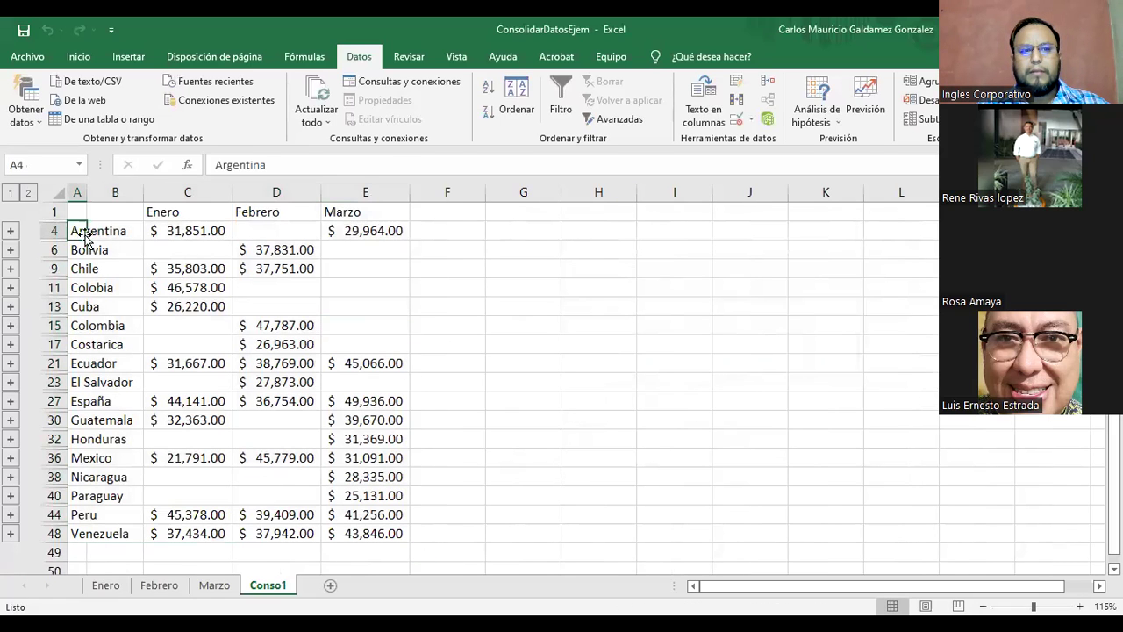
pyautogui.scroll(-1, 447, 382)
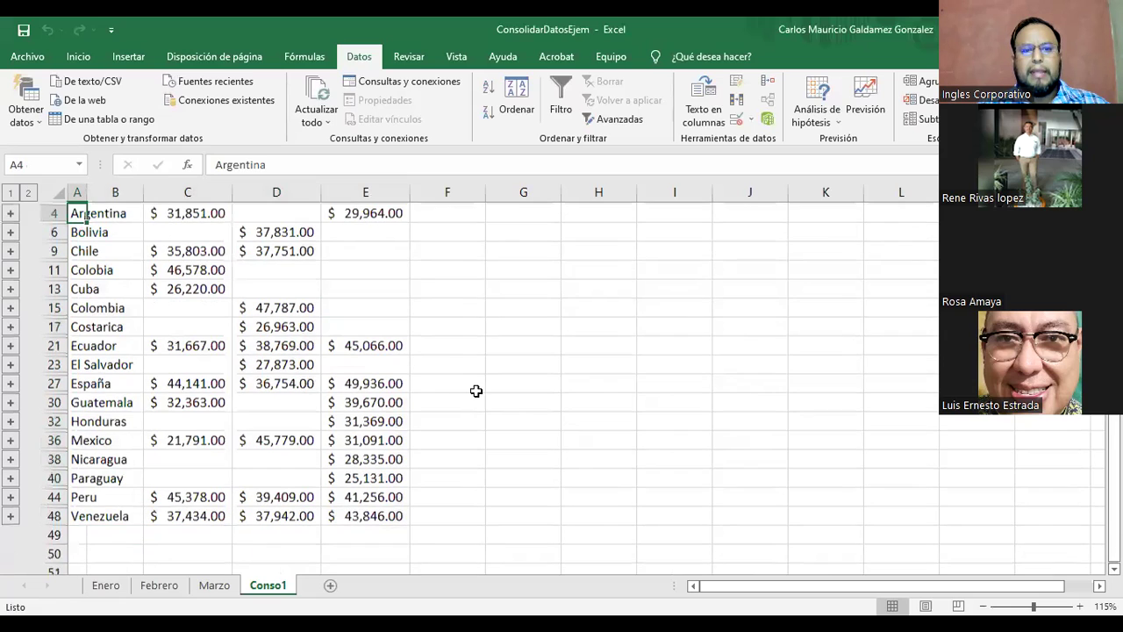
pyautogui.scroll(1, 477, 390)
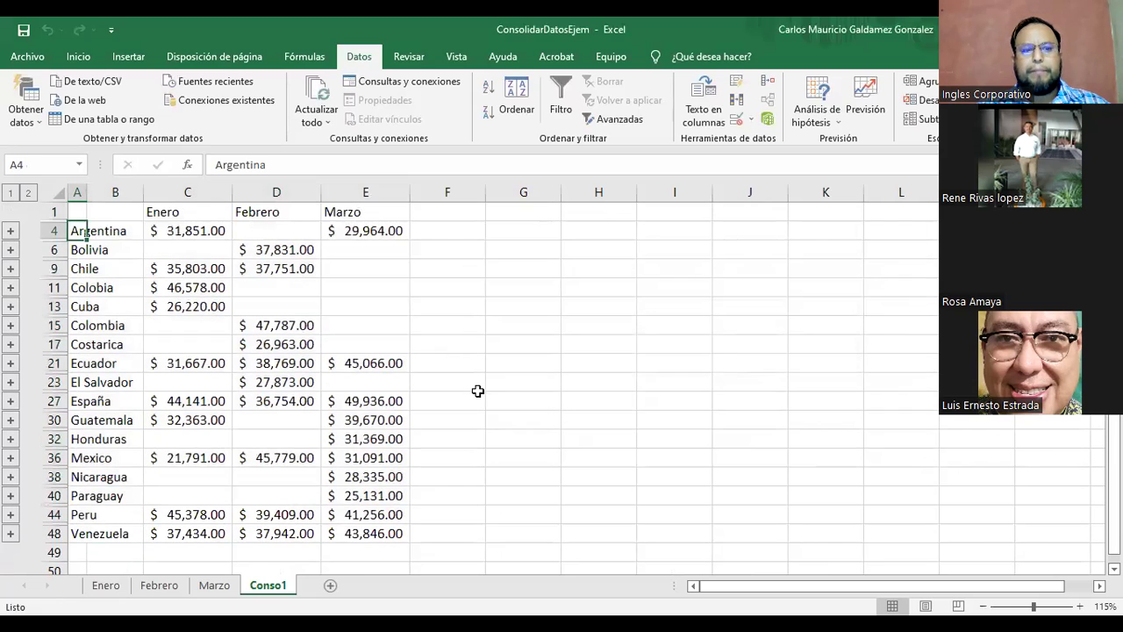
pyautogui.click(10, 230)
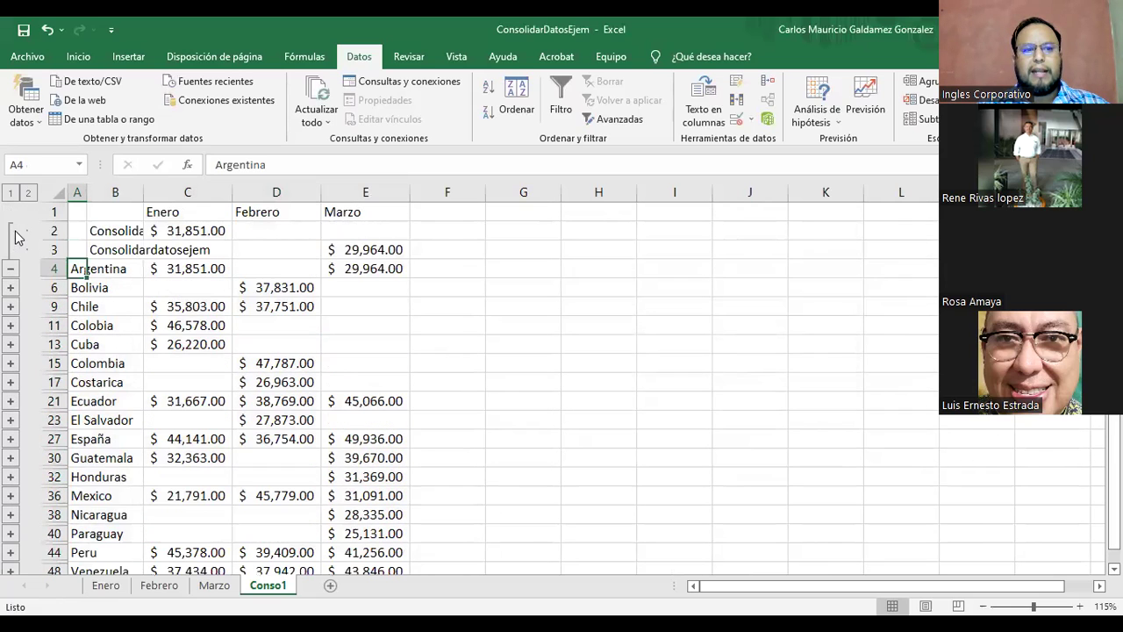
pyautogui.doubleClick(142, 193)
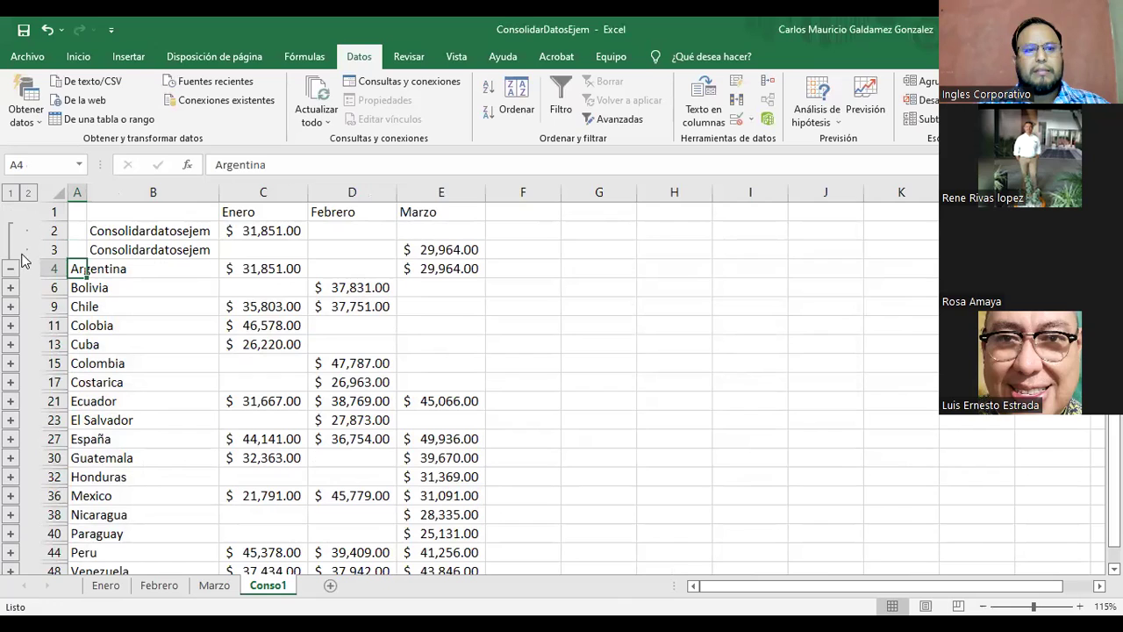
# Compare the linked formula in Conso1 cell C2 with its source cell B2 on the Enero sheet, and collapse Argentina's detail rows.
pyautogui.click(253, 234)
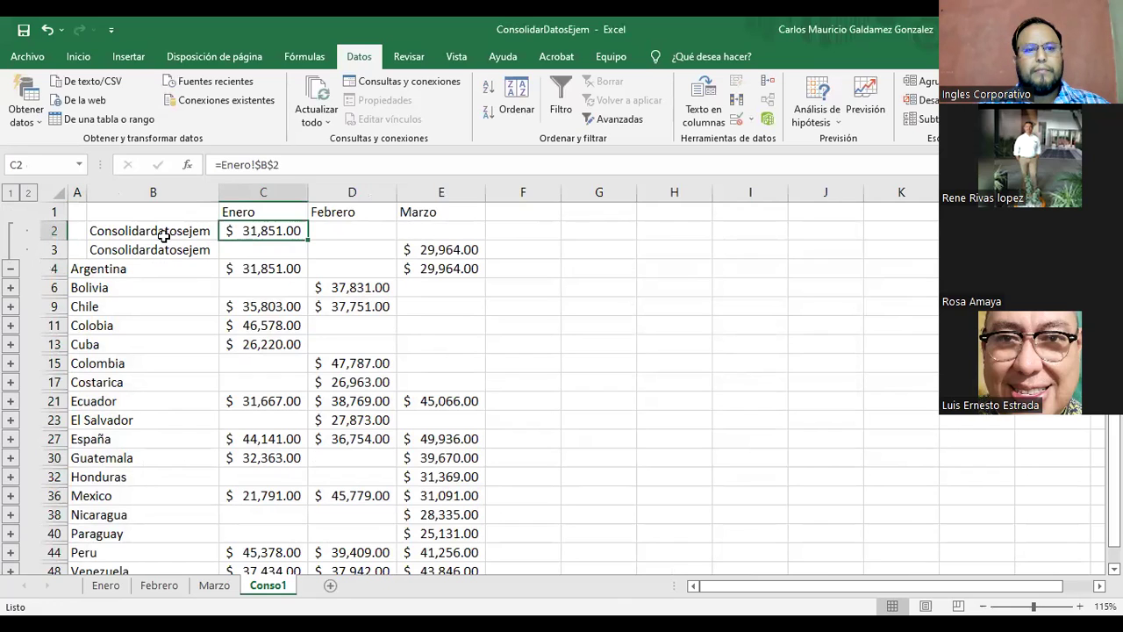
pyautogui.click(164, 235)
pyautogui.click(243, 230)
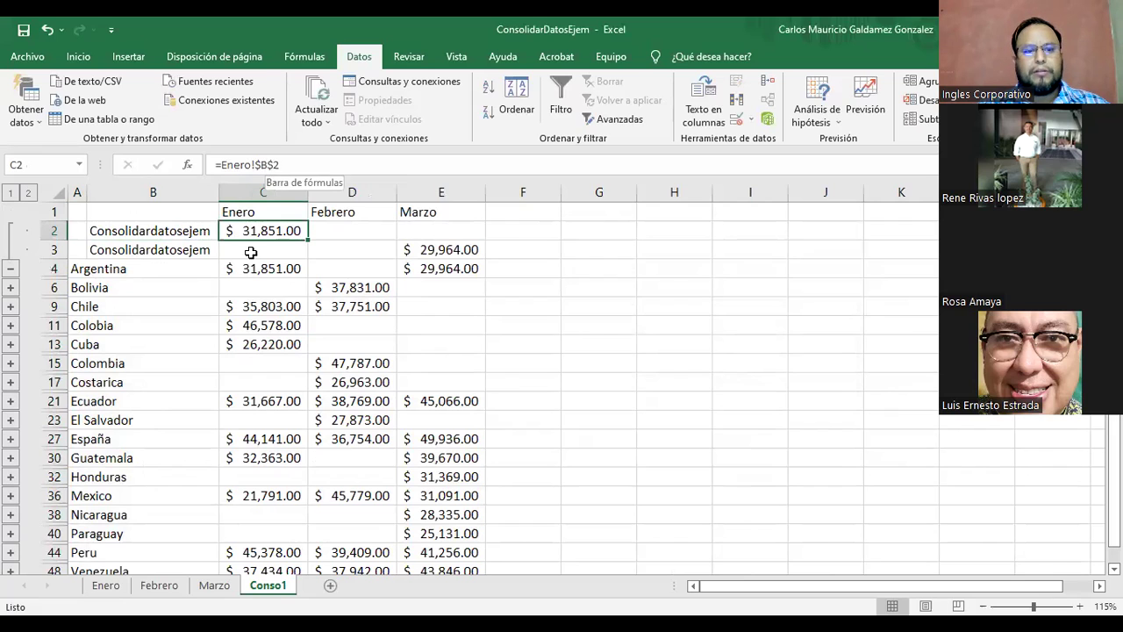
pyautogui.hotkey('ctrl', 'pageup')
pyautogui.hotkey('ctrl', 'pageup')
pyautogui.hotkey('ctrl', 'pageup')
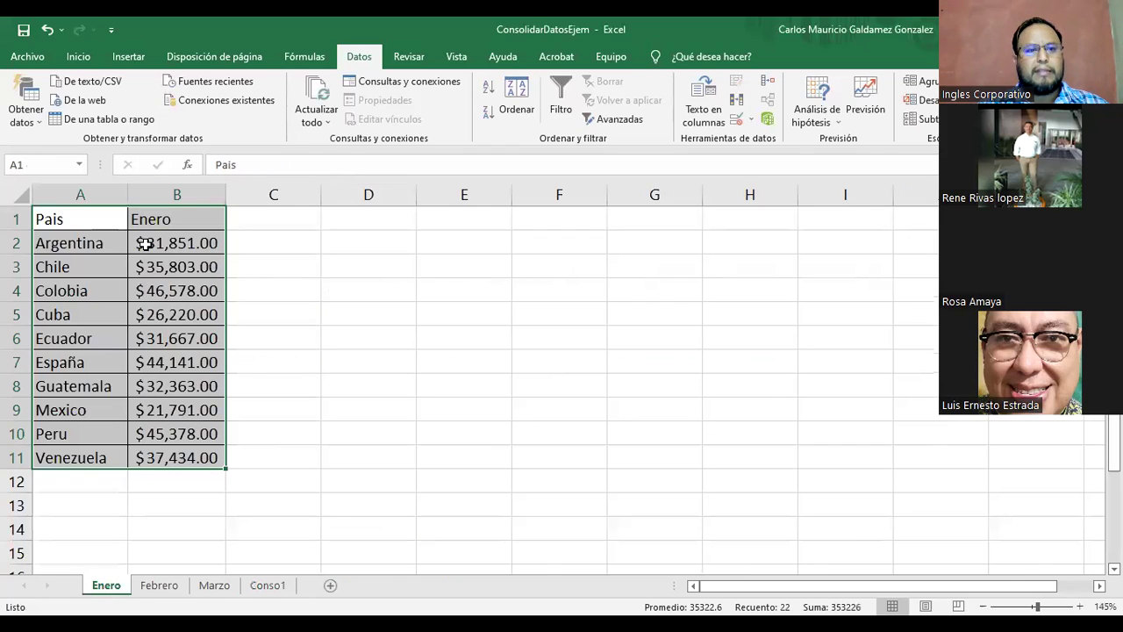
pyautogui.click(145, 247)
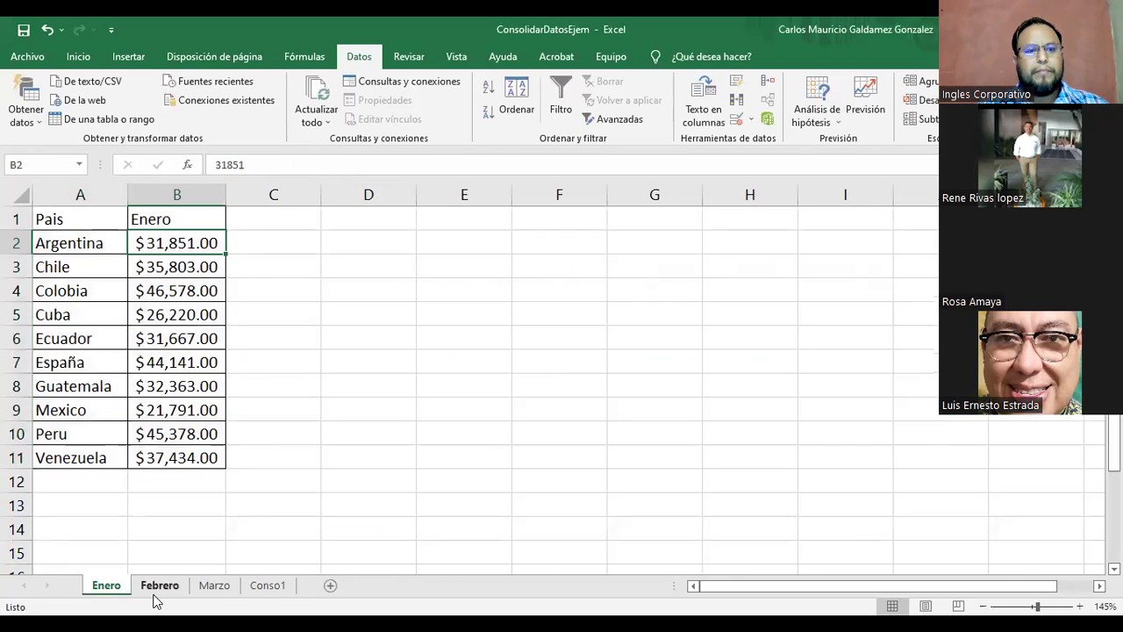
pyautogui.click(258, 586)
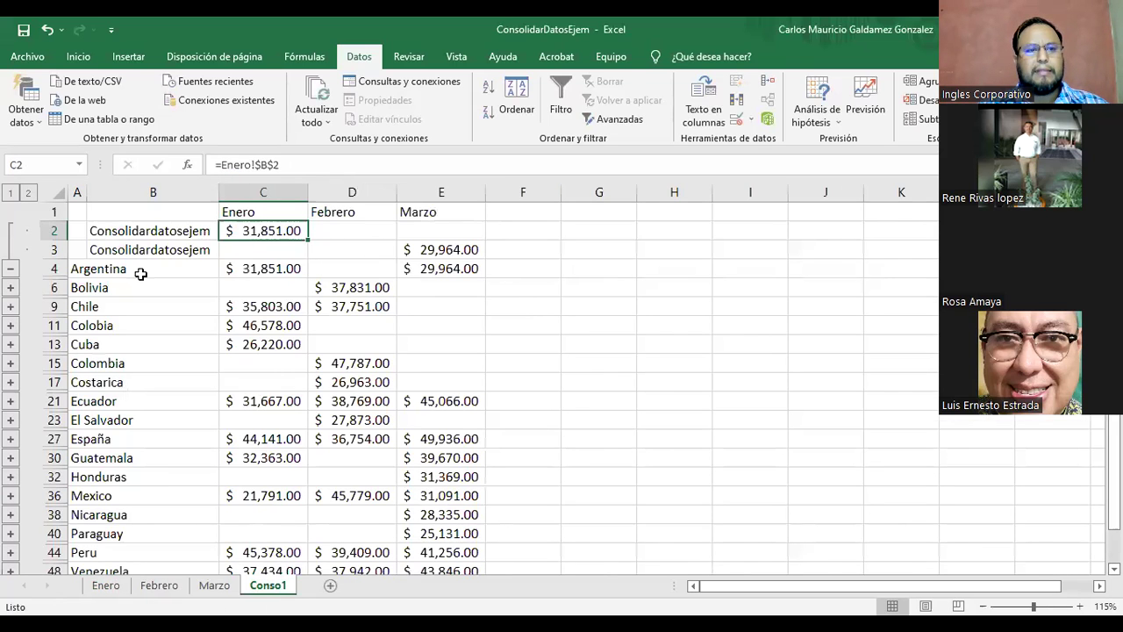
pyautogui.click(10, 273)
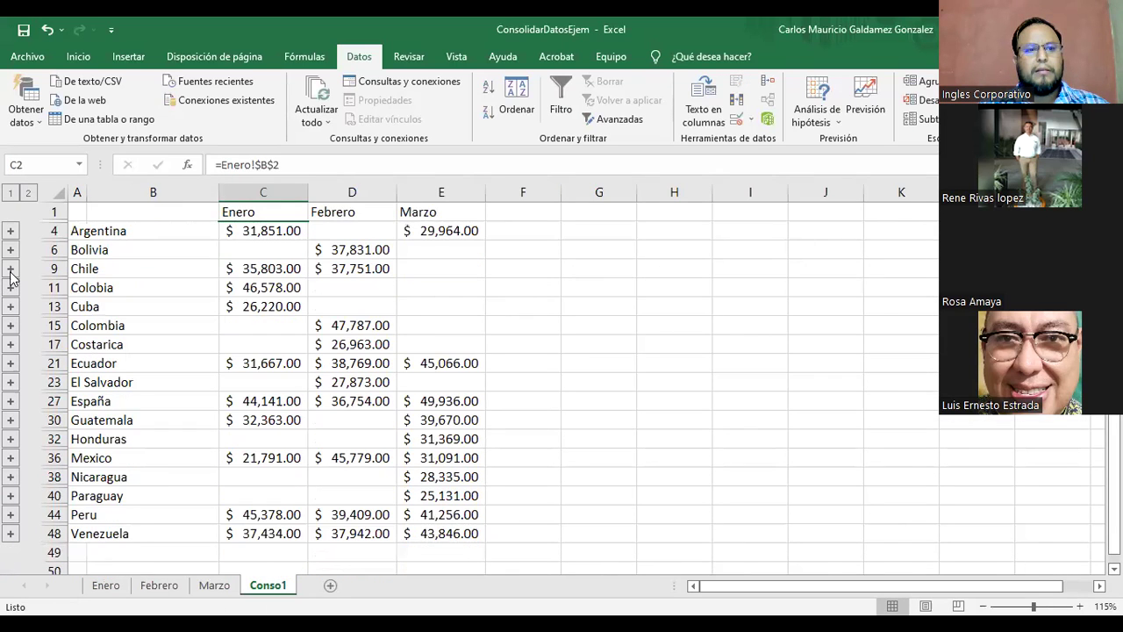
# Try to consolidate the three monthly ranges over the existing table on Conso1 without links to the source data.
pyautogui.click(774, 88)
pyautogui.click(795, 452)
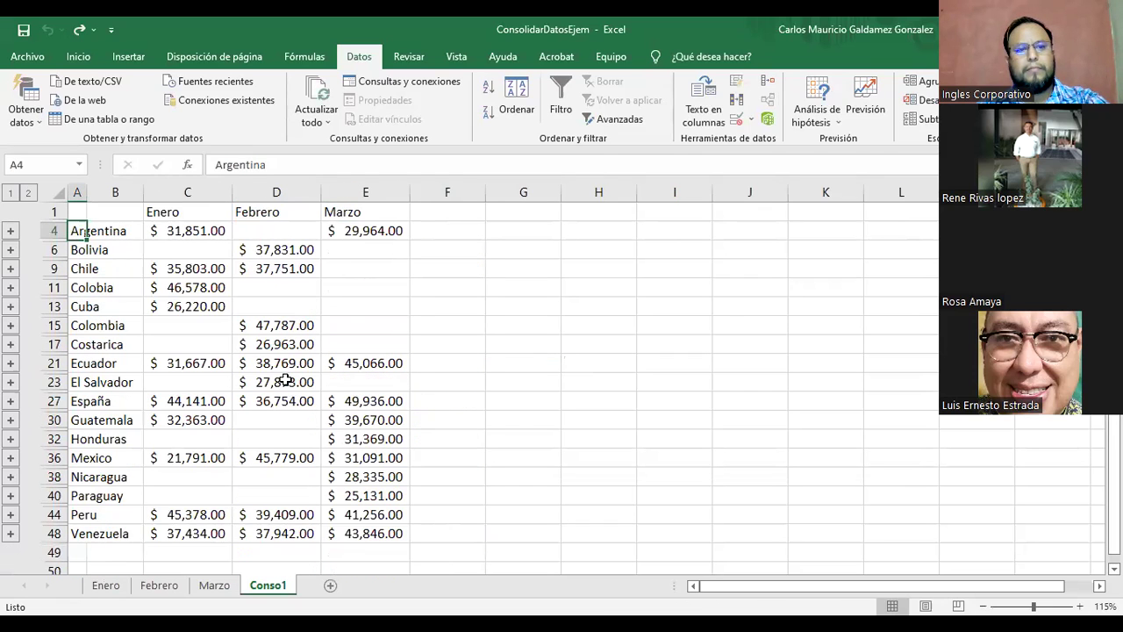
pyautogui.click(444, 378)
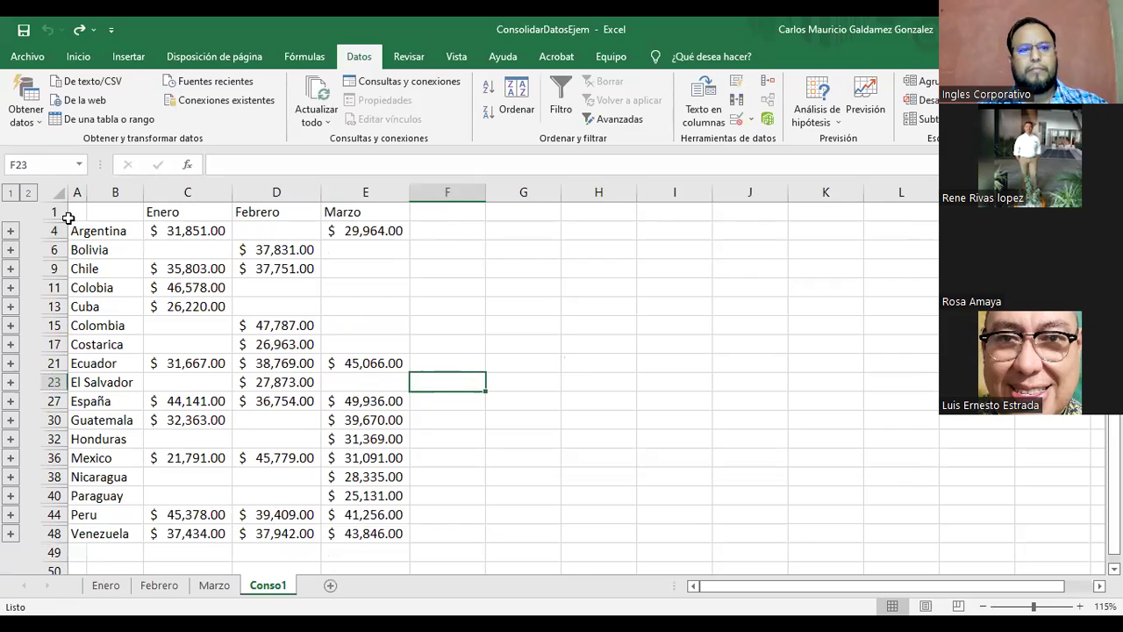
pyautogui.moveTo(79, 217); pyautogui.dragTo(334, 546)
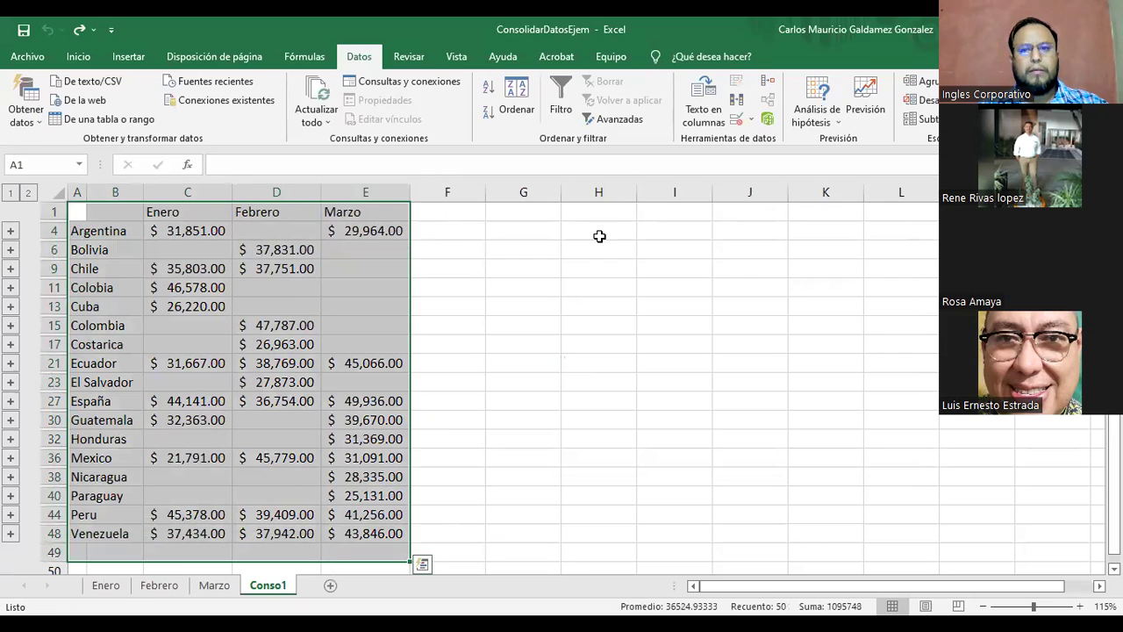
pyautogui.click(767, 88)
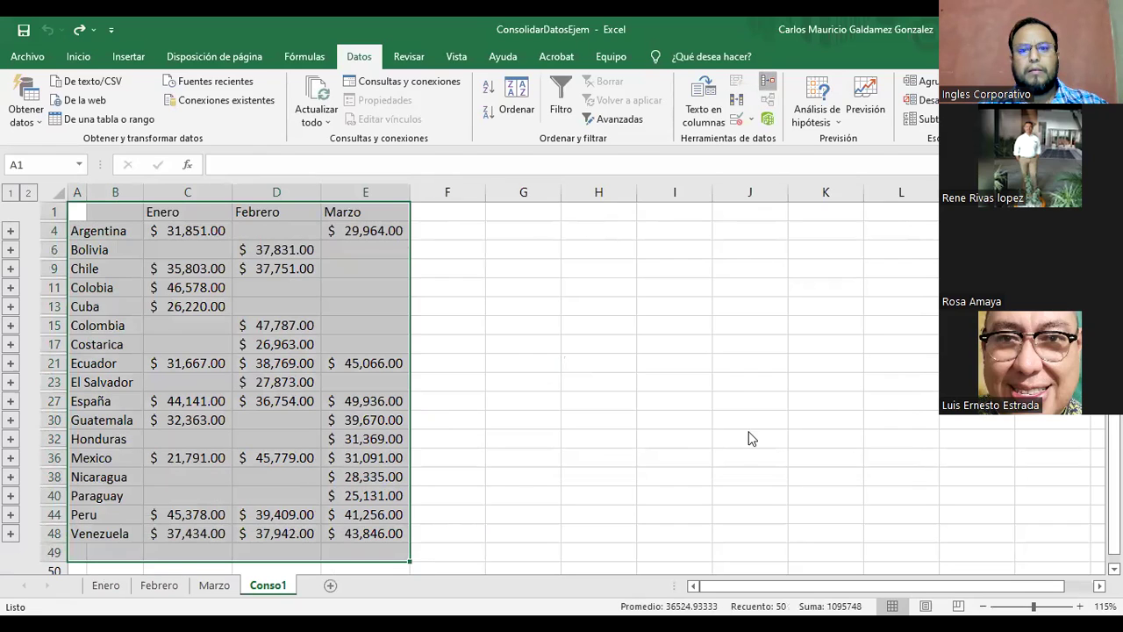
pyautogui.click(795, 454)
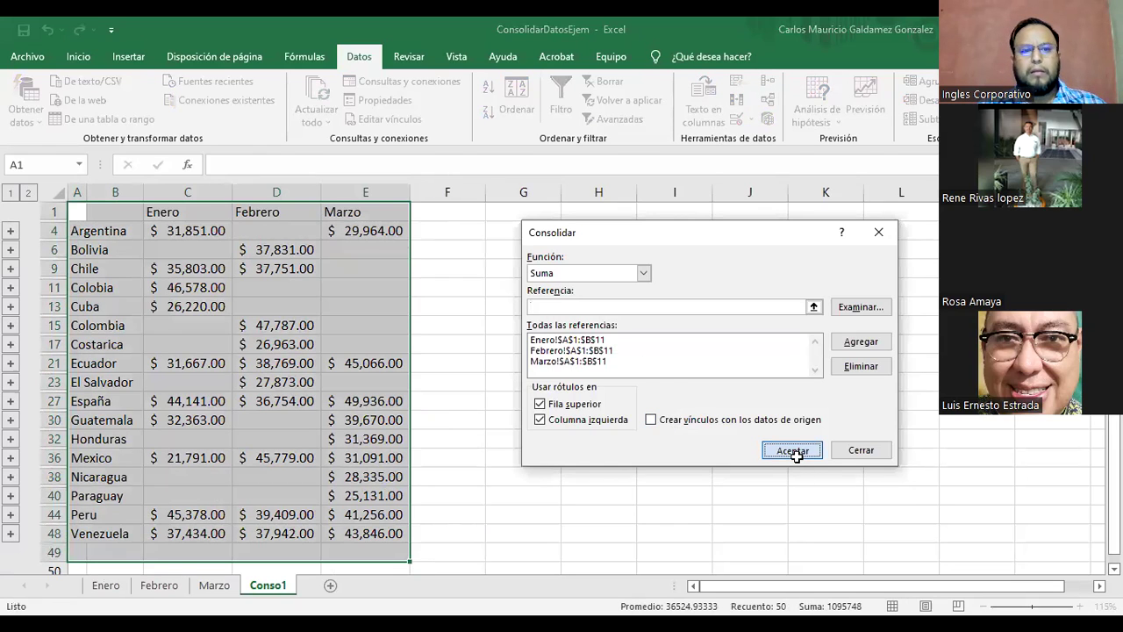
# Consolidate the monthly ranges again at cell F1 without links to the source data, and inspect Chile's Enero value in G4.
pyautogui.click(463, 211)
pyautogui.click(767, 85)
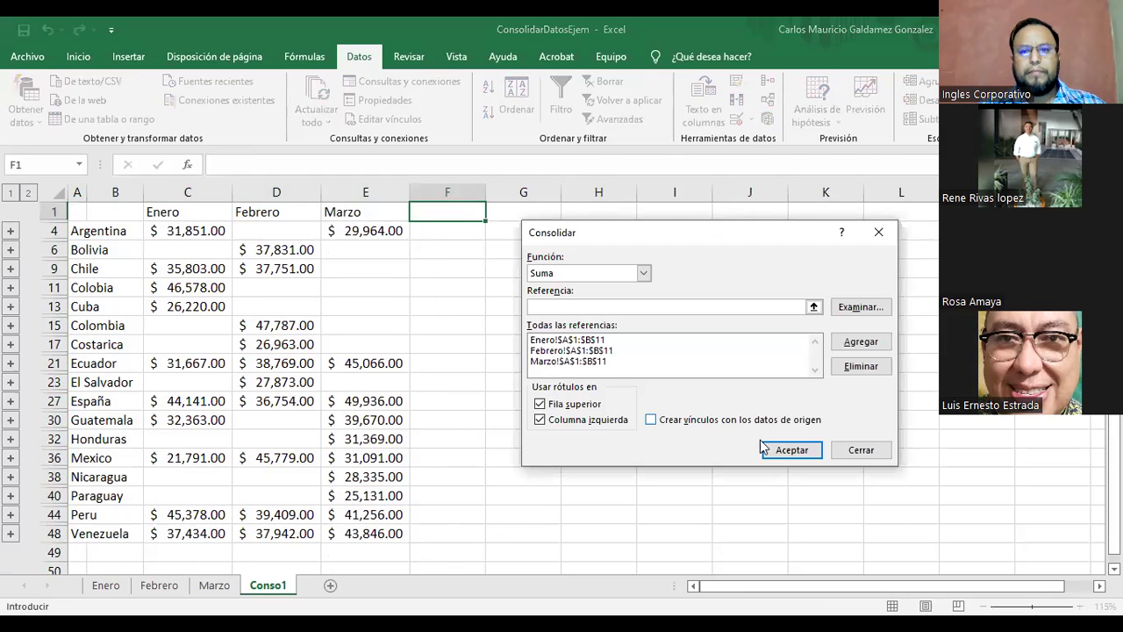
pyautogui.click(790, 448)
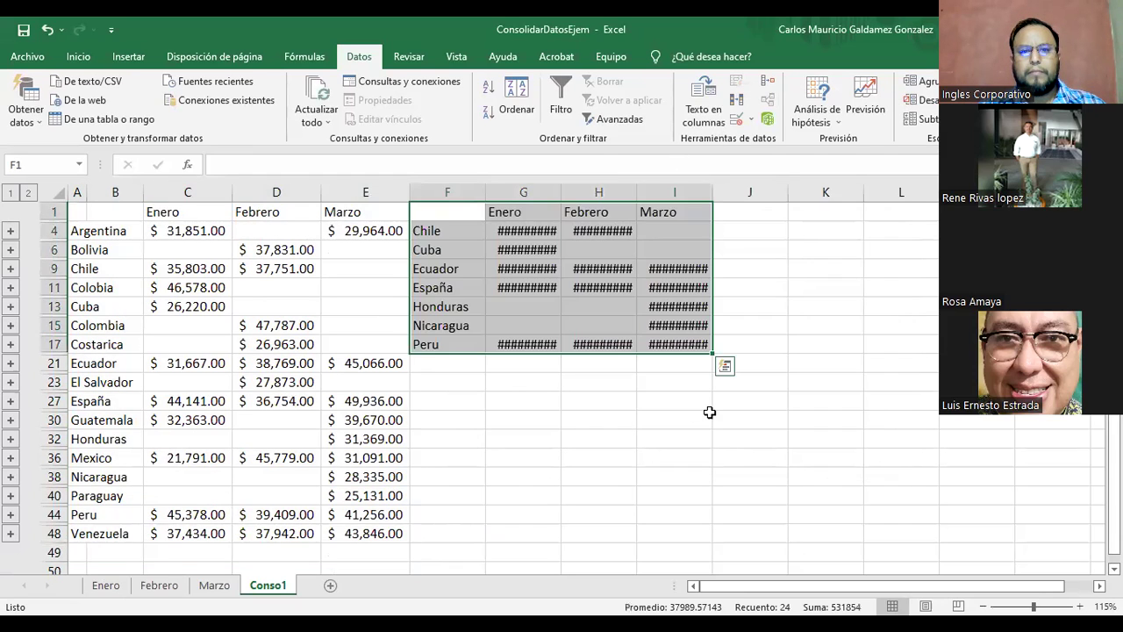
pyautogui.click(504, 235)
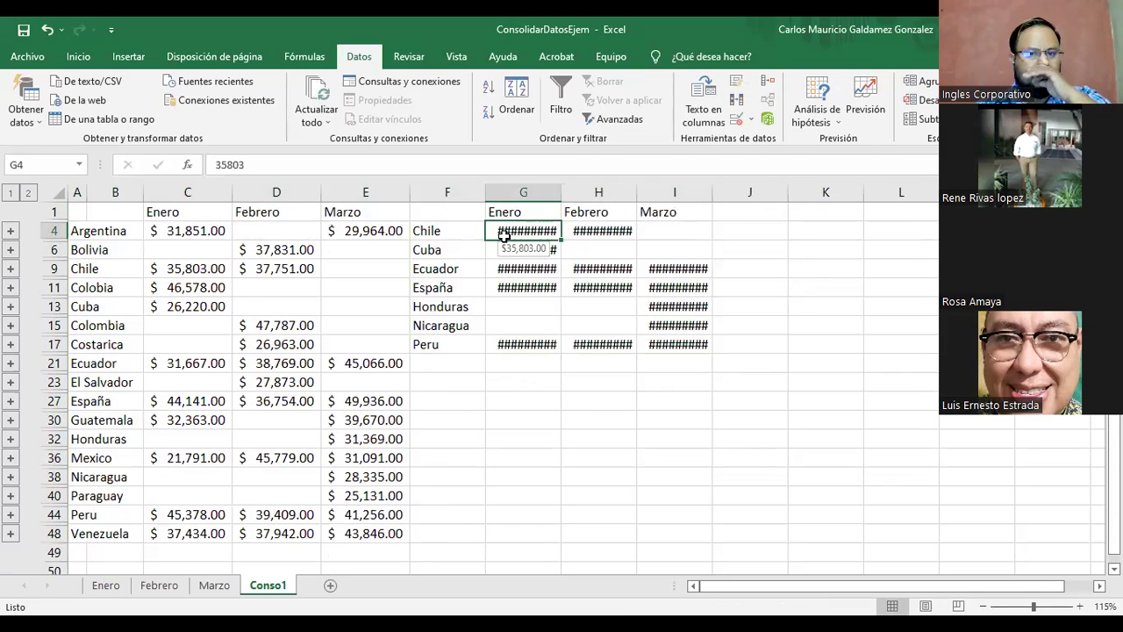
pyautogui.click(600, 530)
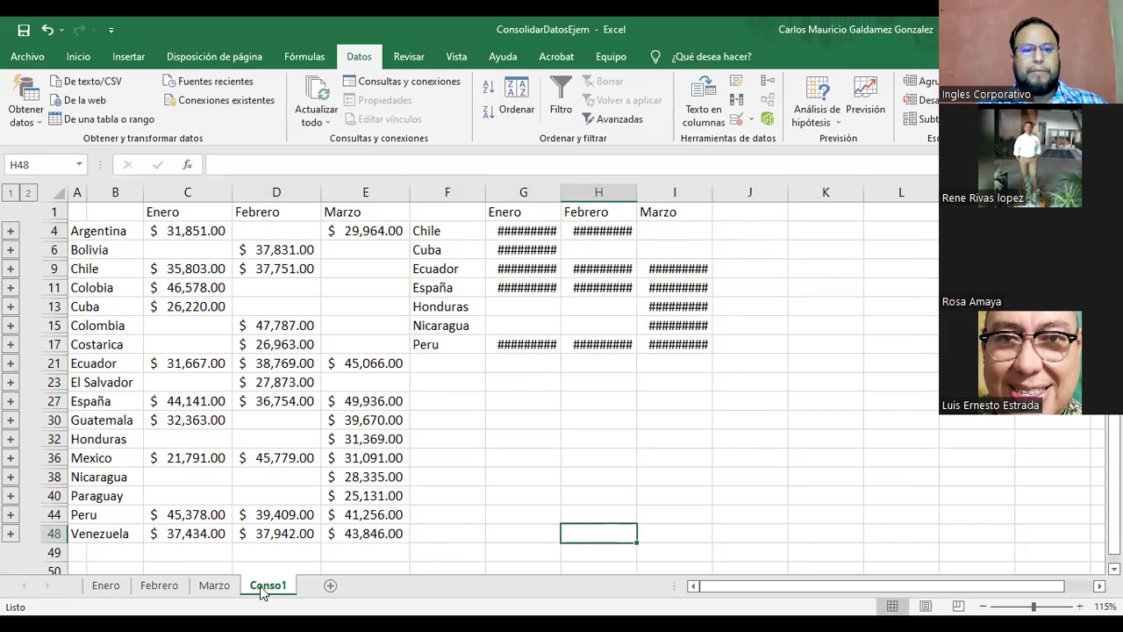
# Delete the Conso1 sheet from the workbook.
pyautogui.rightClick(263, 593)
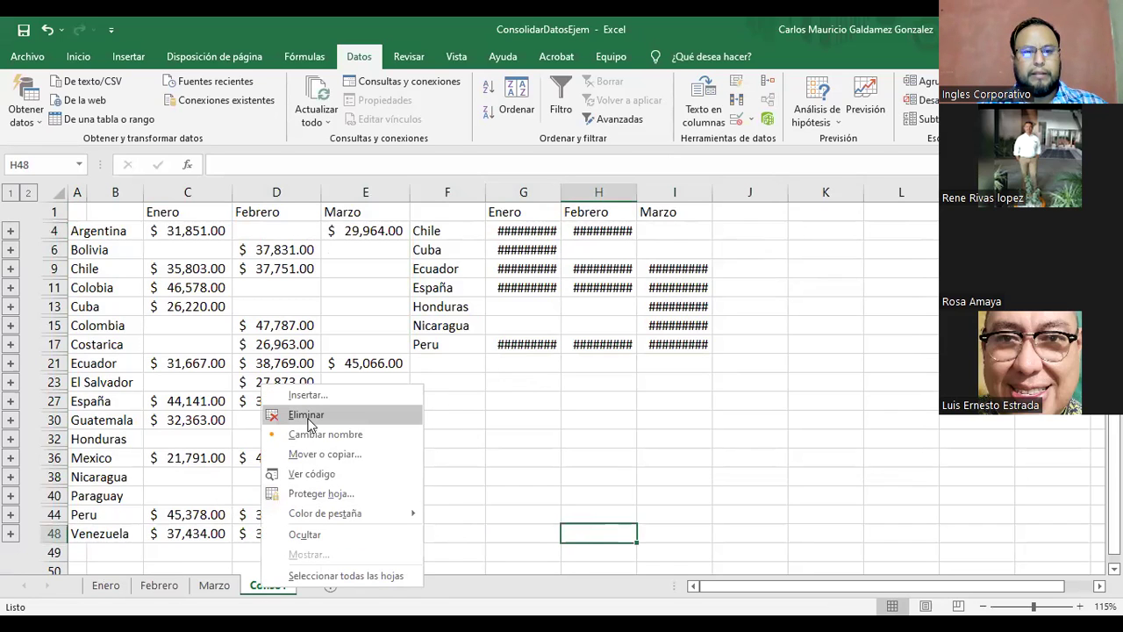
pyautogui.click(308, 424)
pyautogui.click(522, 370)
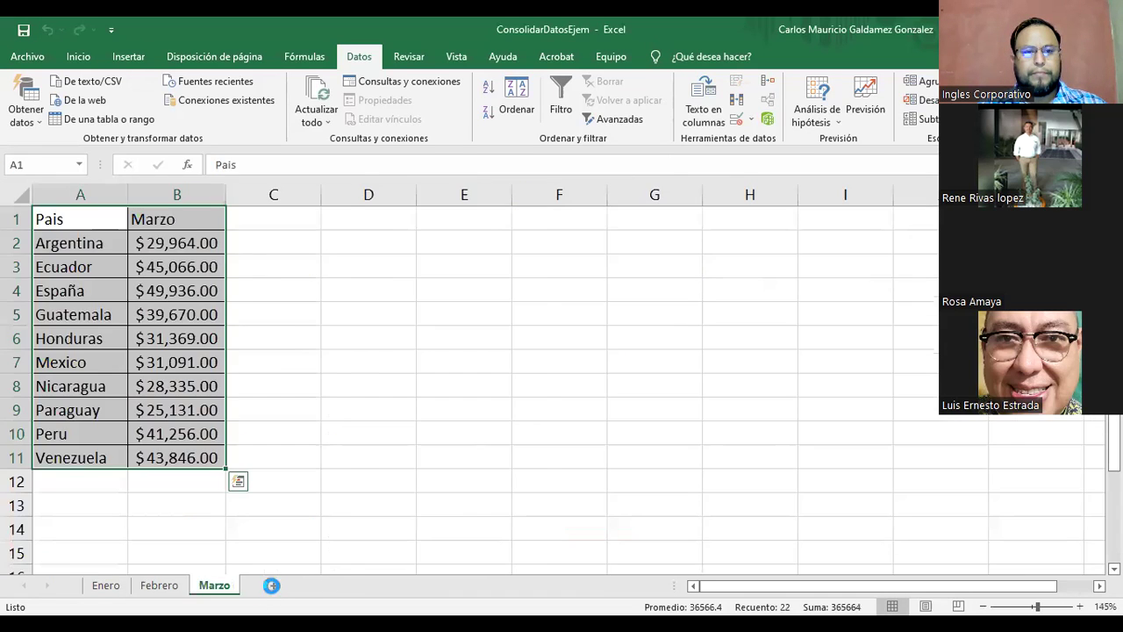
# Add a new blank sheet after Marzo and name it Conso1.
pyautogui.click(271, 585)
pyautogui.doubleClick(271, 587)
pyautogui.write('Conso')
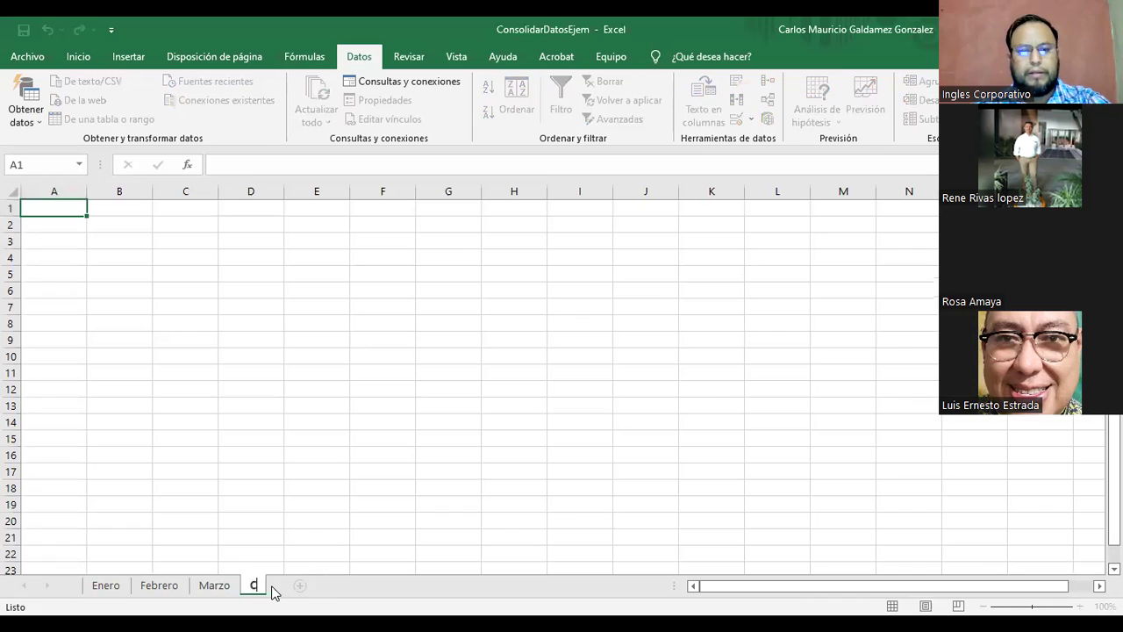
pyautogui.write('1')
pyautogui.press('Return')
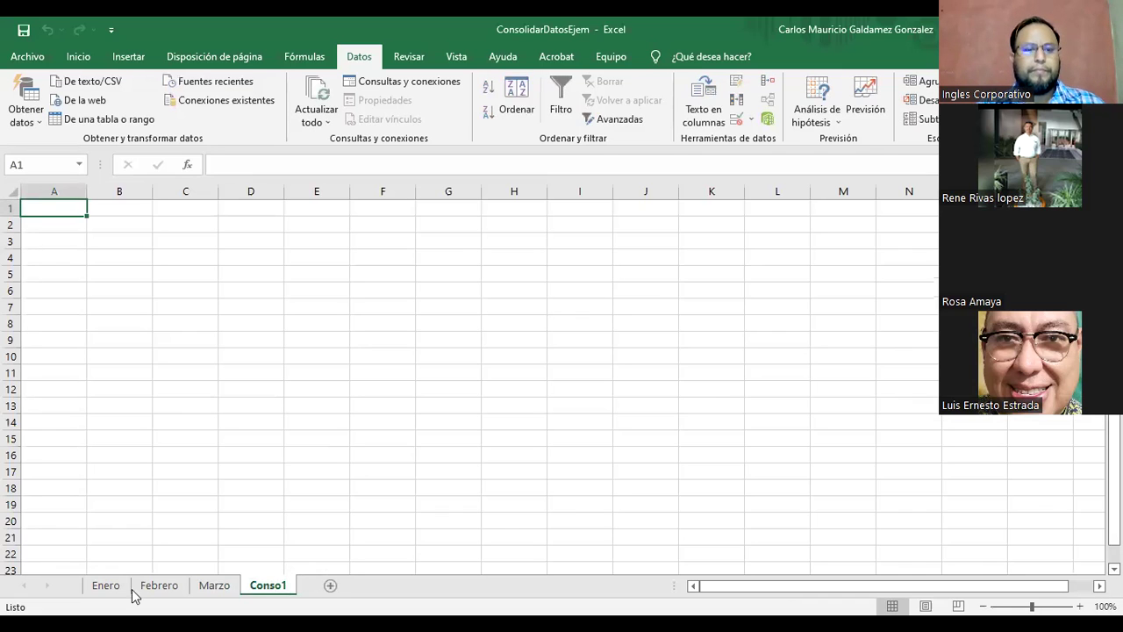
# Start a Suma consolidation at A1 of Conso1 and add range A1:B11 of the Enero sheet as a reference.
pyautogui.click(769, 80)
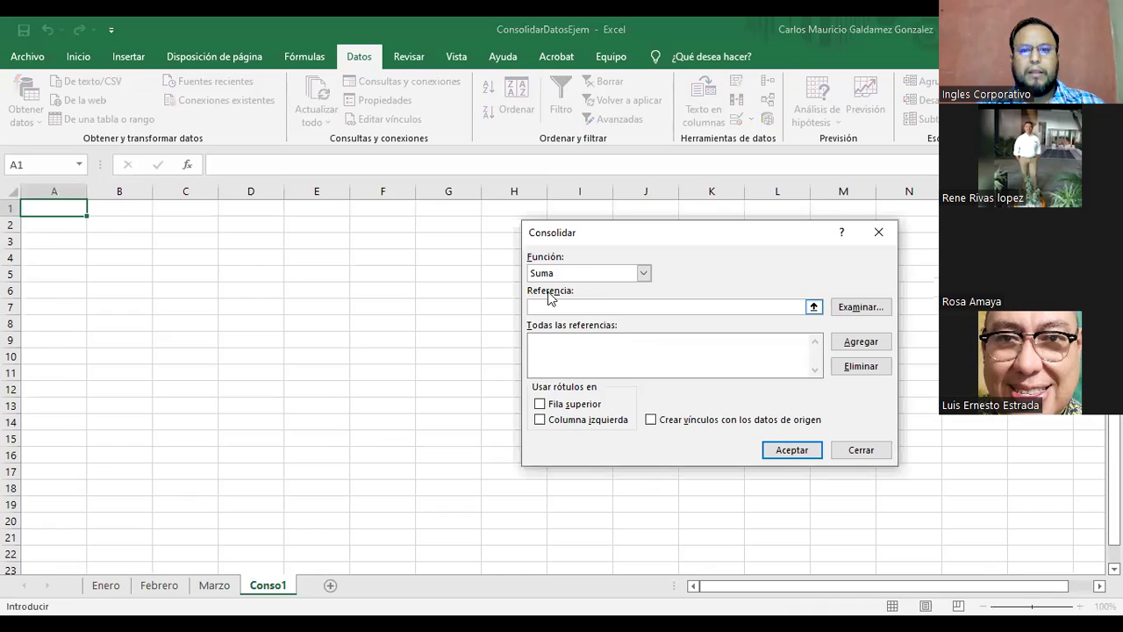
pyautogui.click(813, 307)
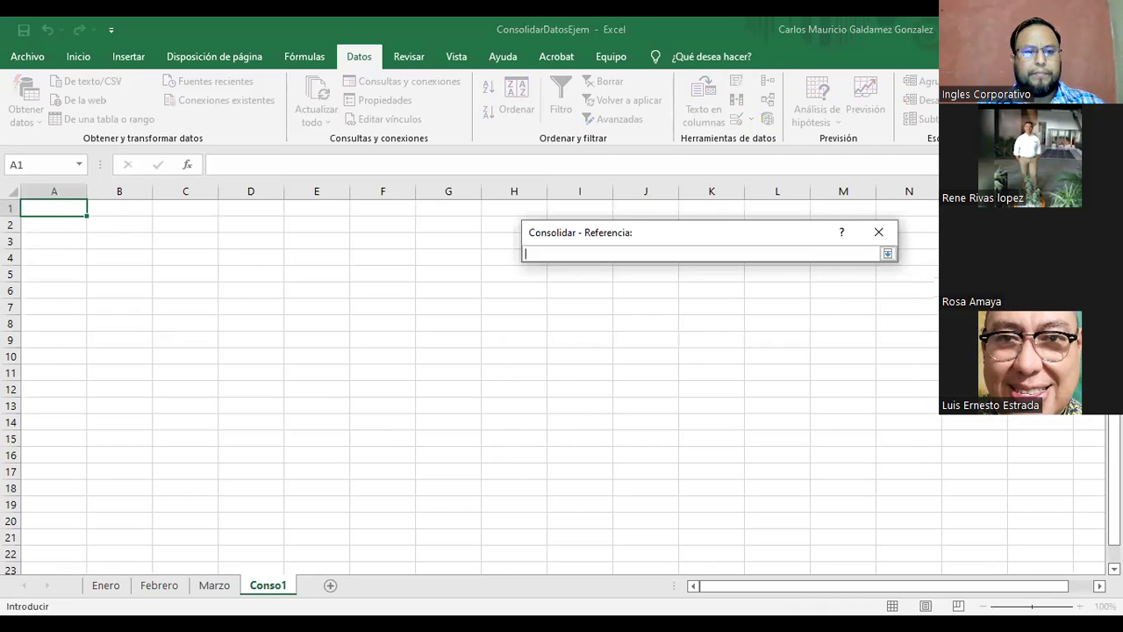
pyautogui.click(105, 585)
pyautogui.click(50, 218)
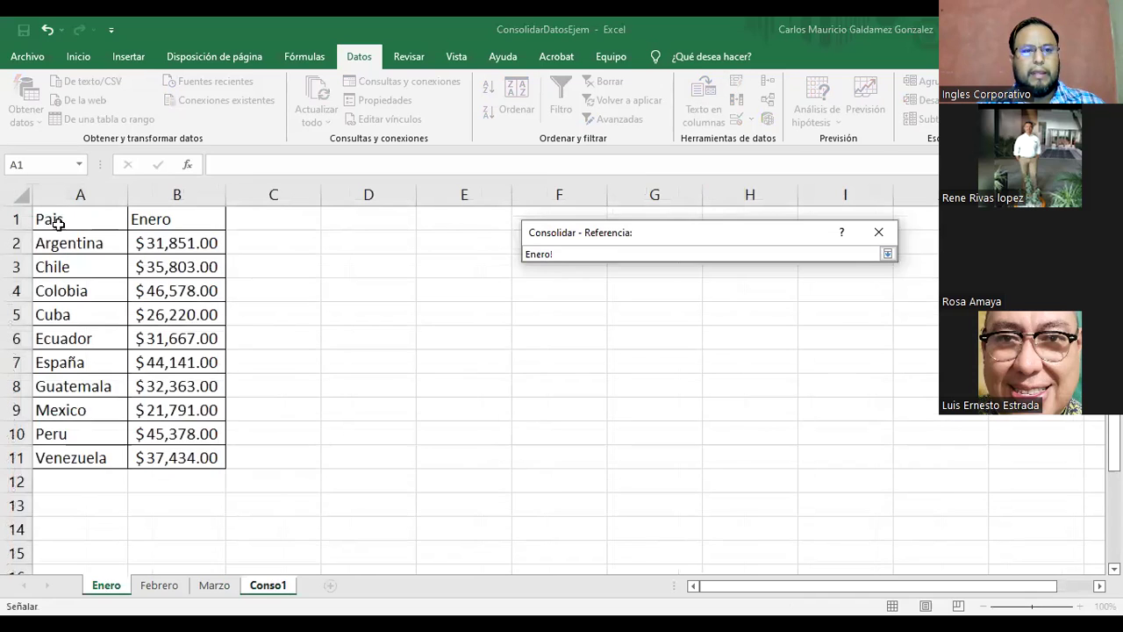
pyautogui.hotkey('ctrl', 'shift', 'Down')
pyautogui.hotkey('ctrl', 'shift', 'Right')
pyautogui.click(886, 254)
pyautogui.click(860, 341)
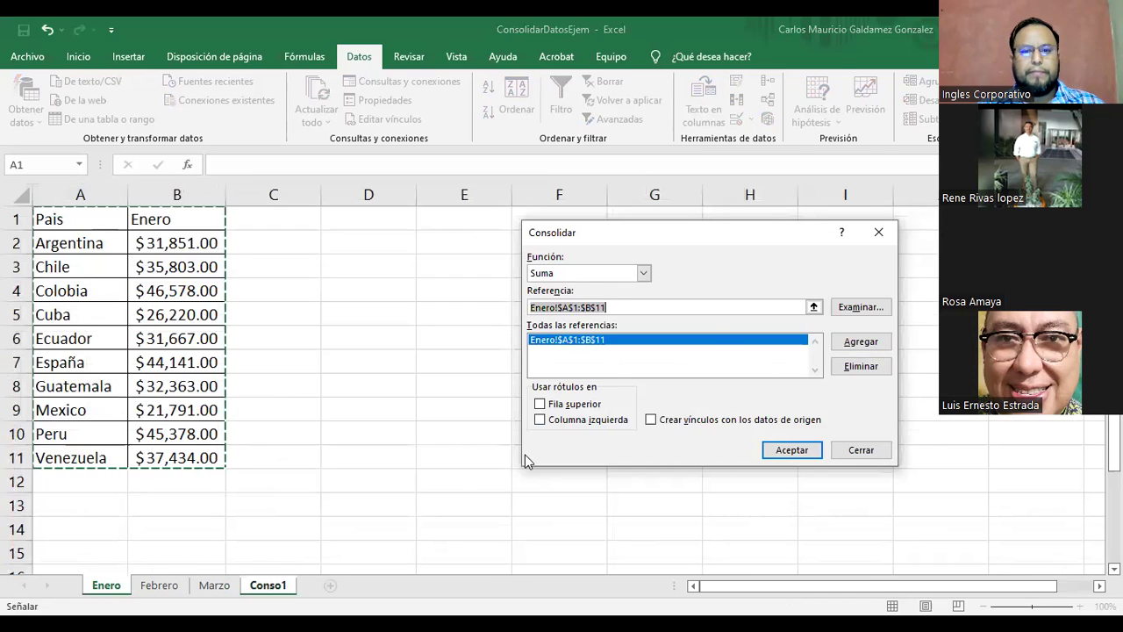
# Empty the reference field and add range A1:B11 of the Febrero sheet to the consolidation references.
pyautogui.click(784, 309)
pyautogui.press('BackSpace')
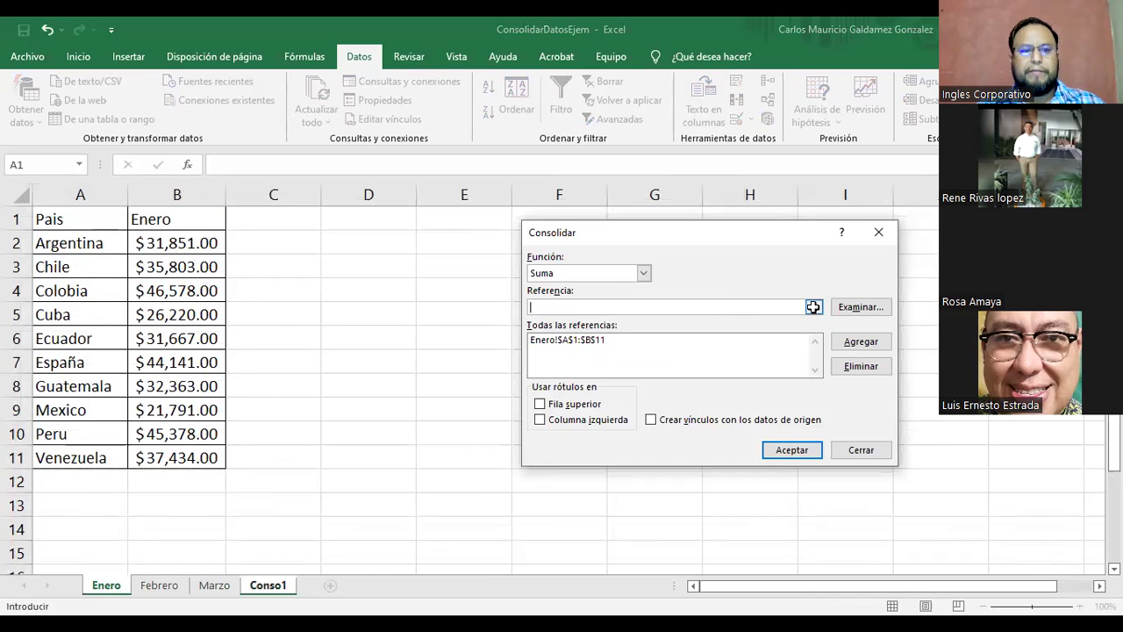
pyautogui.click(813, 306)
pyautogui.click(143, 590)
pyautogui.moveTo(73, 215); pyautogui.dragTo(103, 264)
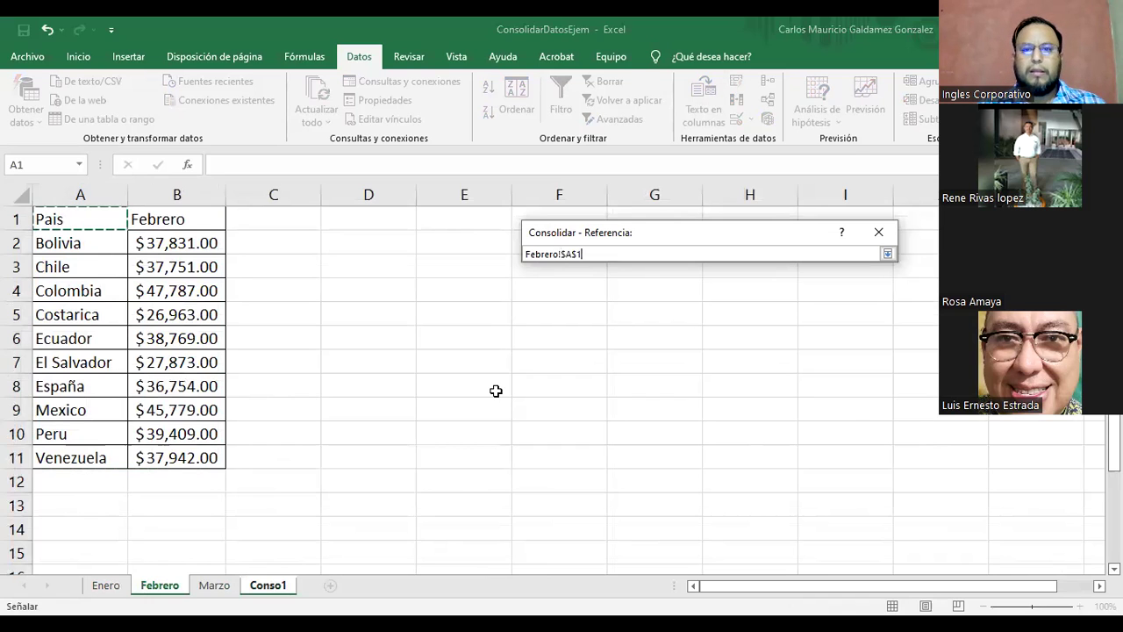
pyautogui.hotkey('ctrl', 'shift', 'End')
pyautogui.click(887, 253)
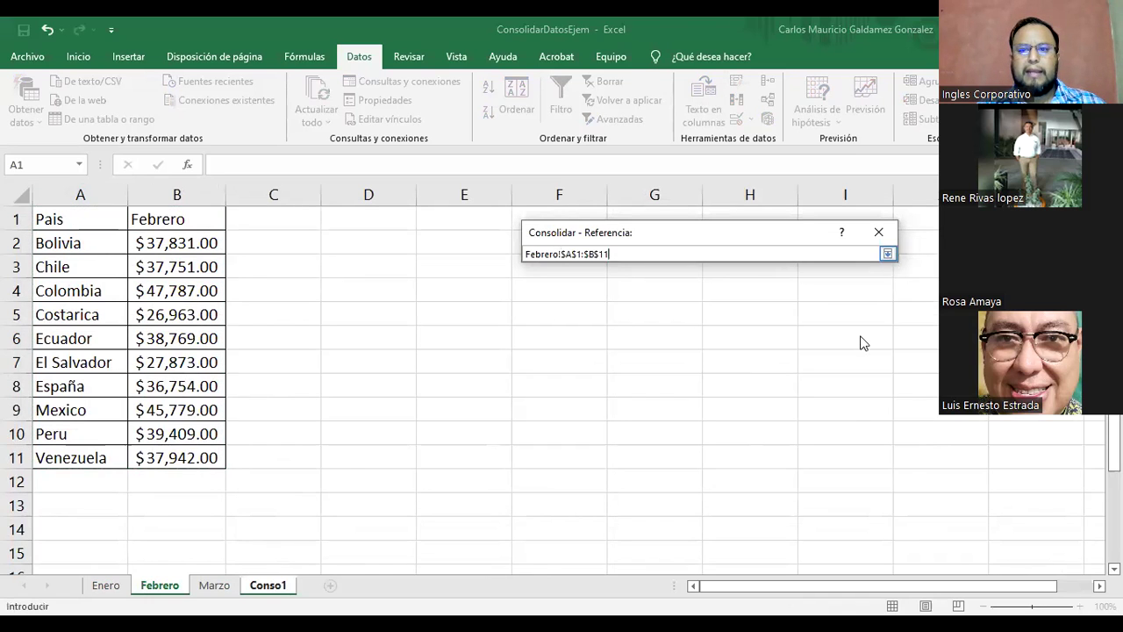
pyautogui.click(860, 342)
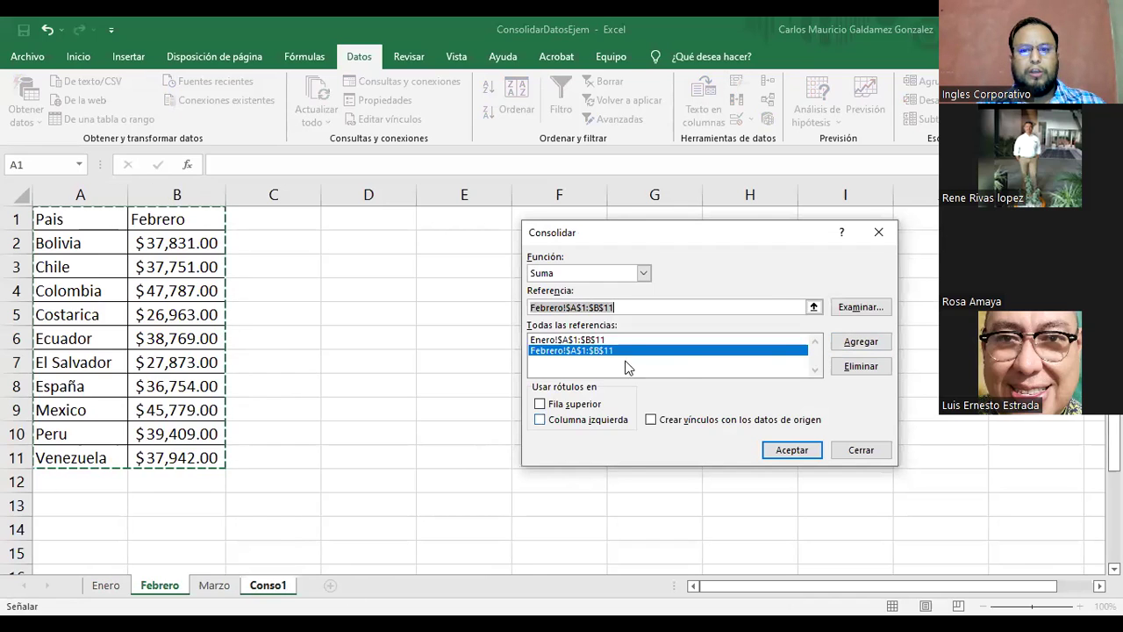
# Replace the entry in the reference field with range A1:B11 of the Marzo sheet and add it to the references.
pyautogui.click(773, 311)
pyautogui.press('BackSpace')
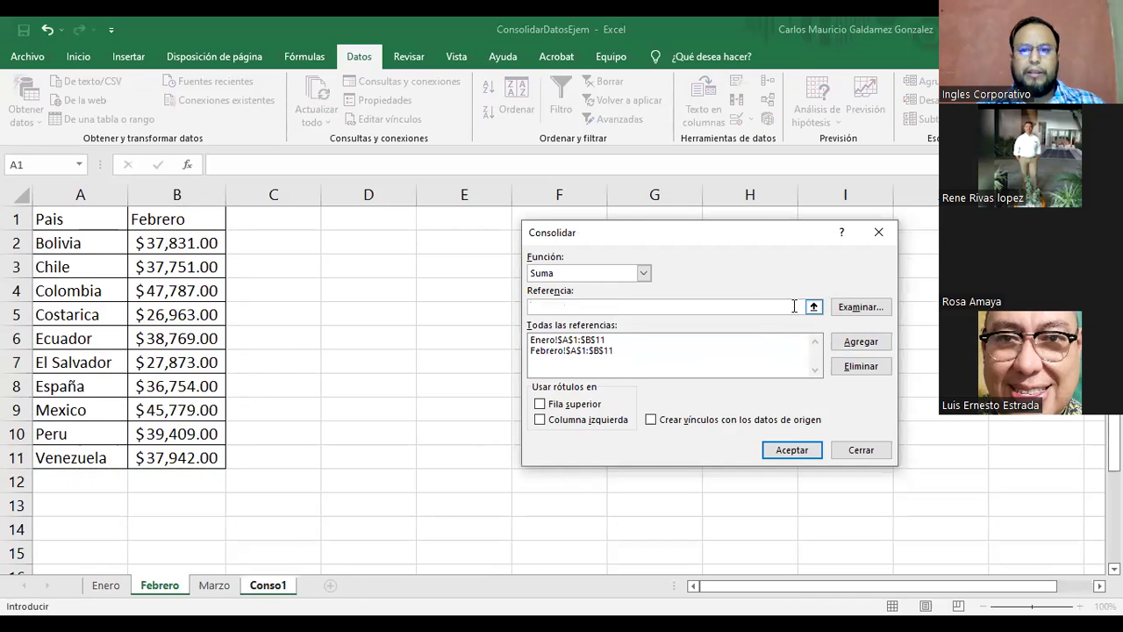
pyautogui.click(813, 307)
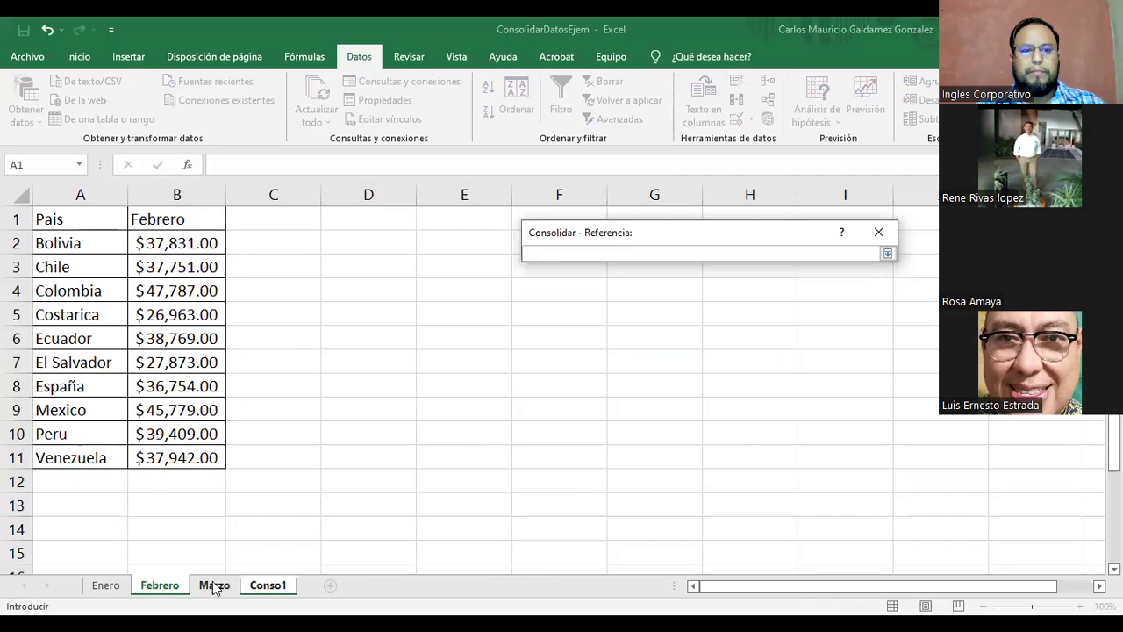
pyautogui.click(215, 586)
pyautogui.click(53, 219)
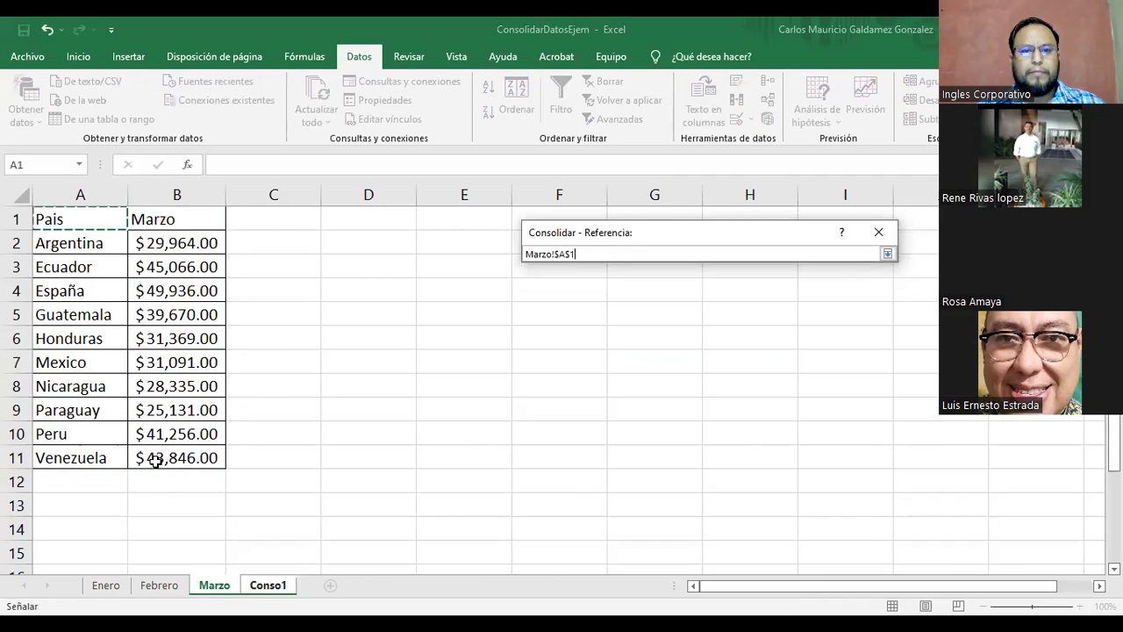
pyautogui.moveTo(155, 461); pyautogui.dragTo(154, 460)
pyautogui.click(886, 253)
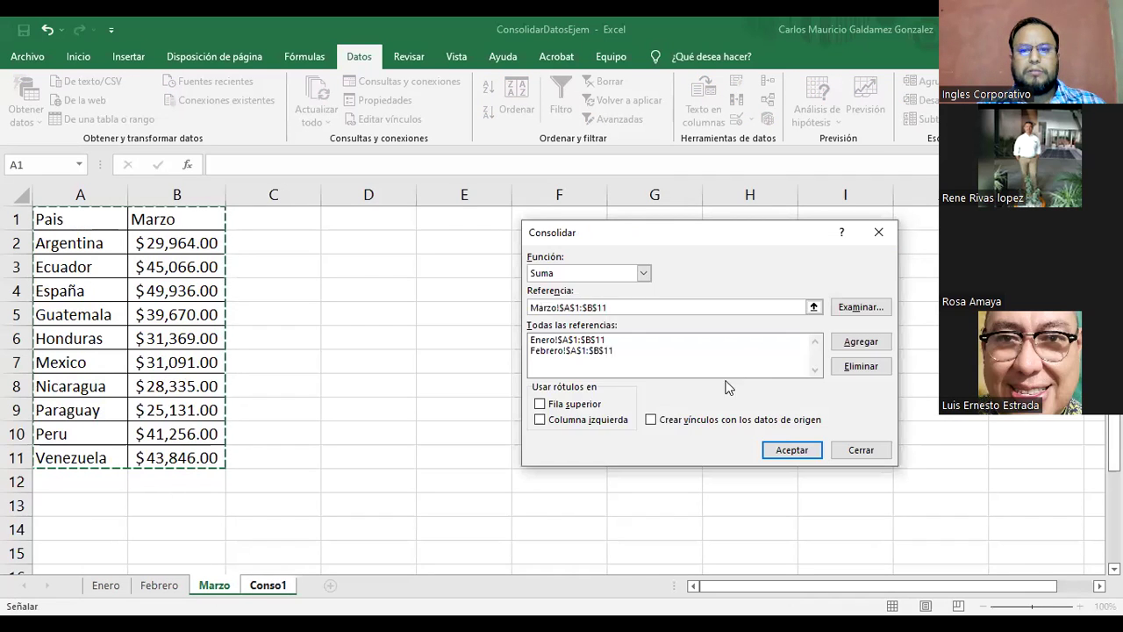
pyautogui.click(861, 341)
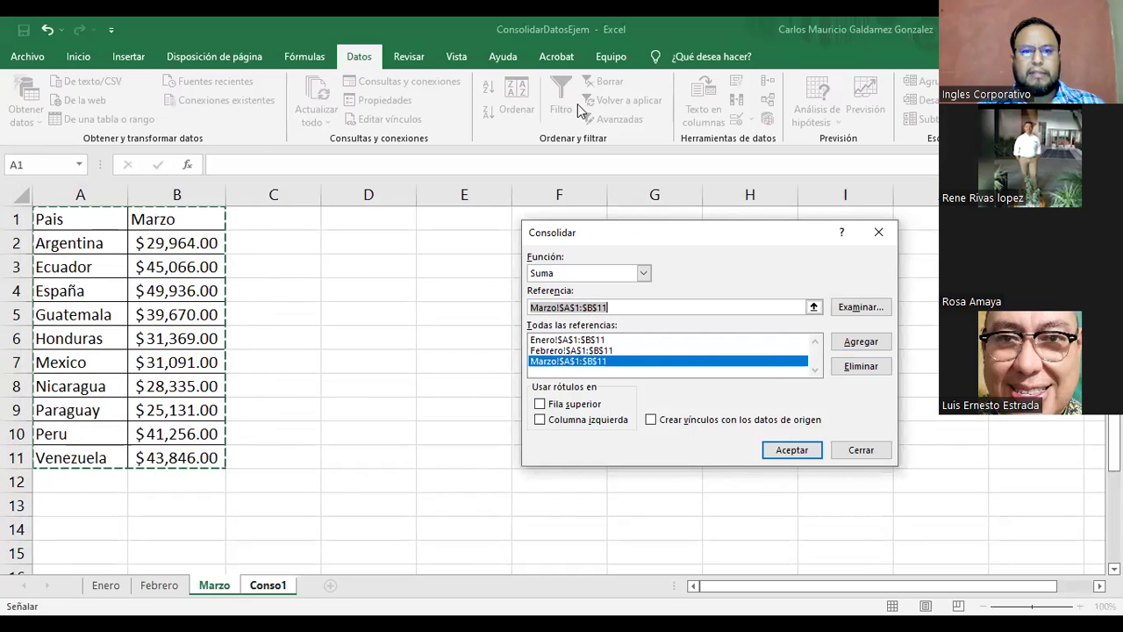
# Consolidate onto Conso1 with labels from Fila superior and Columna izquierda, leaving links to the source data off.
pyautogui.hotkey('ctrl', 'pagedown')
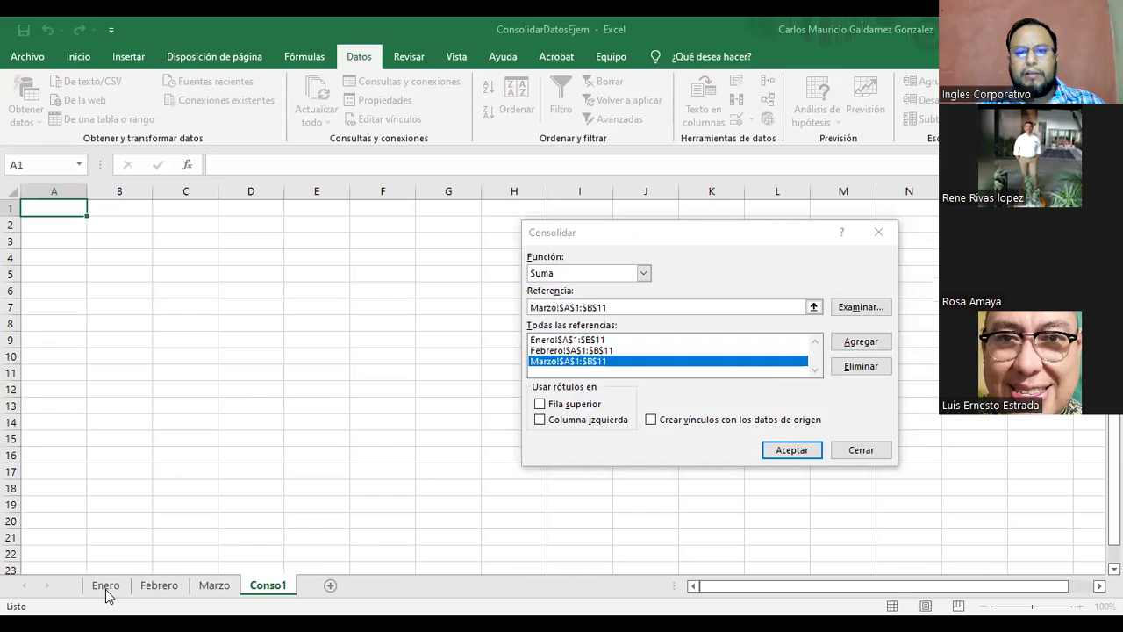
pyautogui.click(562, 404)
pyautogui.click(566, 419)
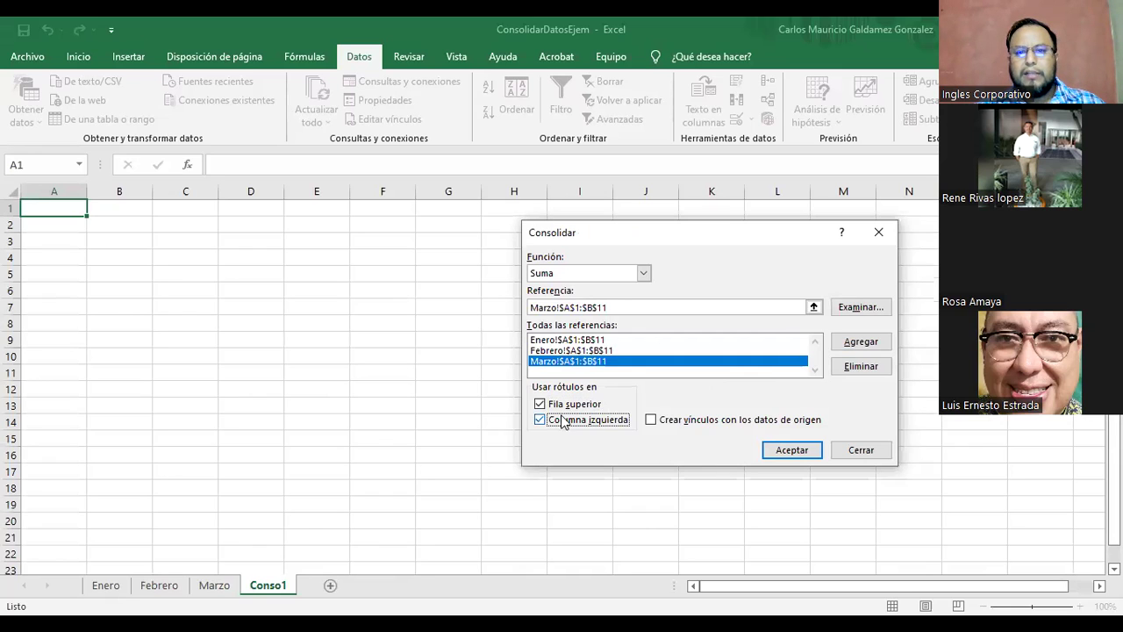
pyautogui.click(775, 455)
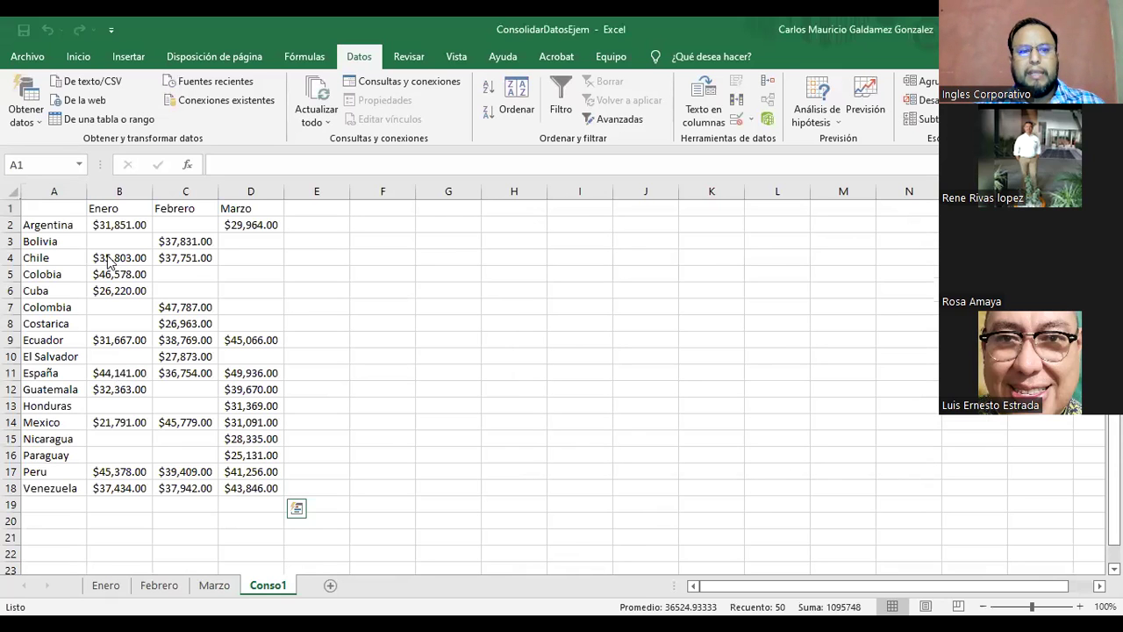
# Select the consolidated table A1:D18 on Conso1 and compare it with the Enero, Febrero and Marzo sheets.
pyautogui.moveTo(49, 214); pyautogui.dragTo(244, 487)
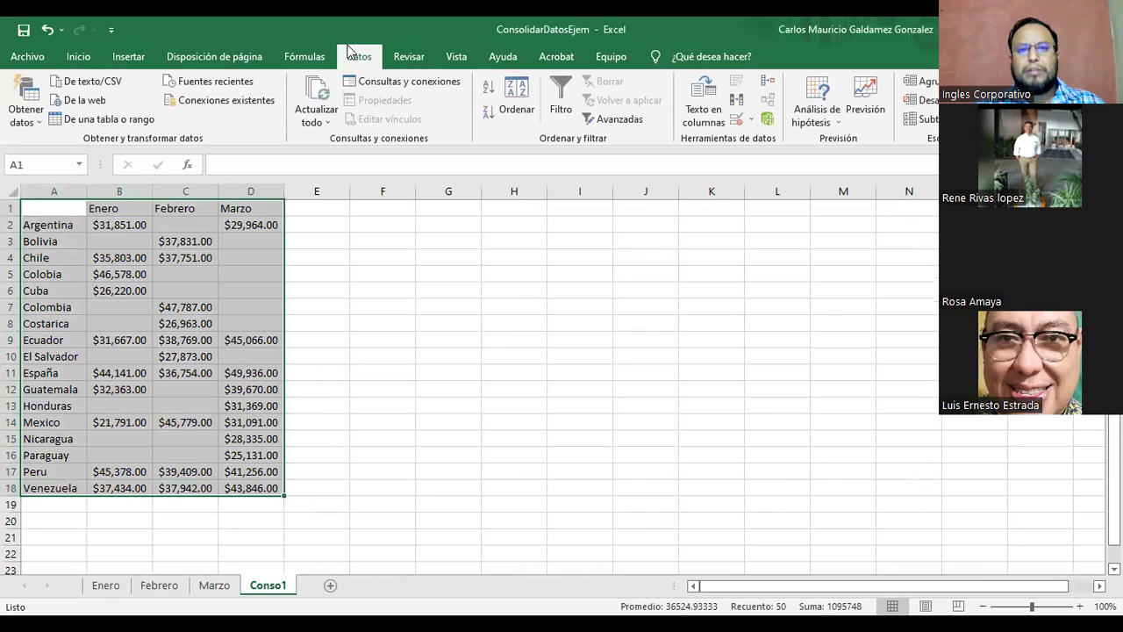
pyautogui.click(109, 588)
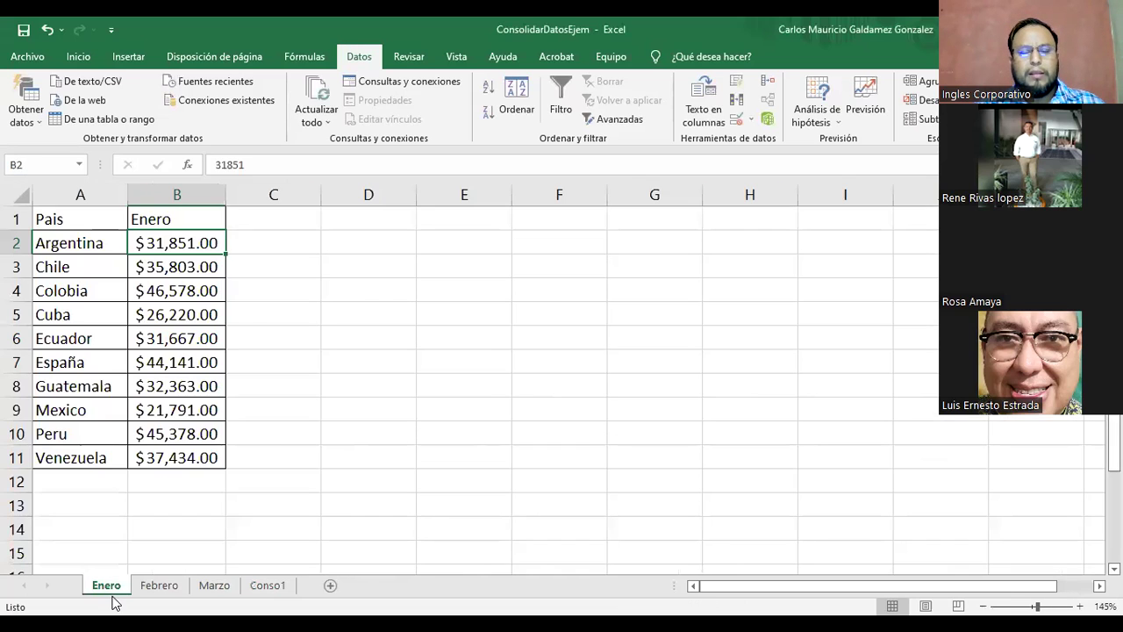
pyautogui.click(159, 587)
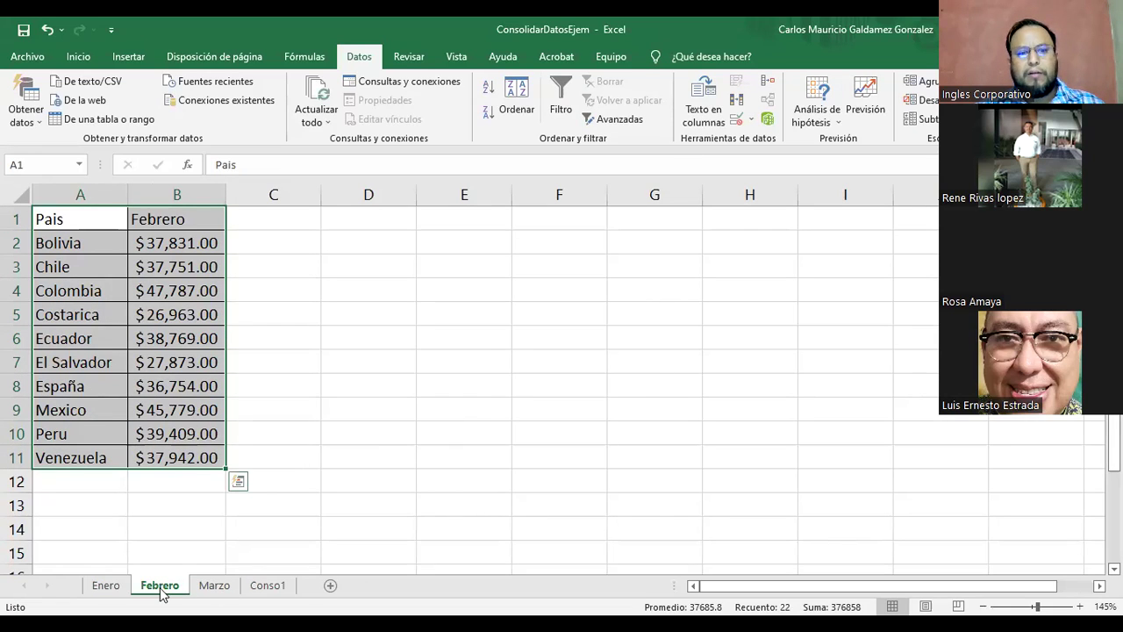
pyautogui.click(225, 592)
pyautogui.click(268, 587)
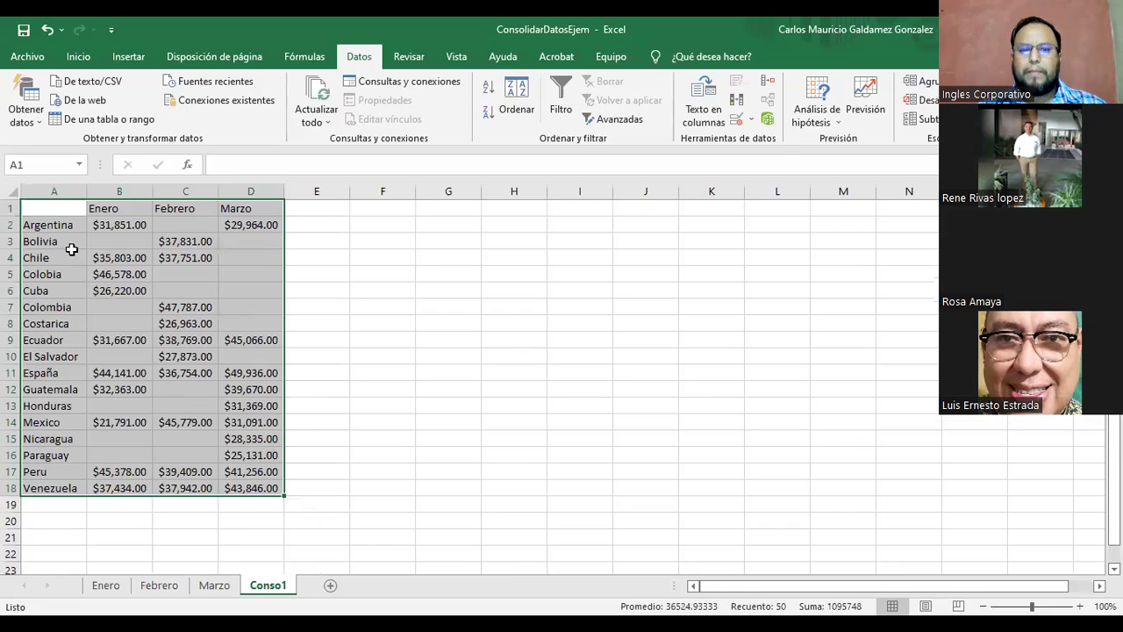
pyautogui.click(109, 589)
pyautogui.click(259, 587)
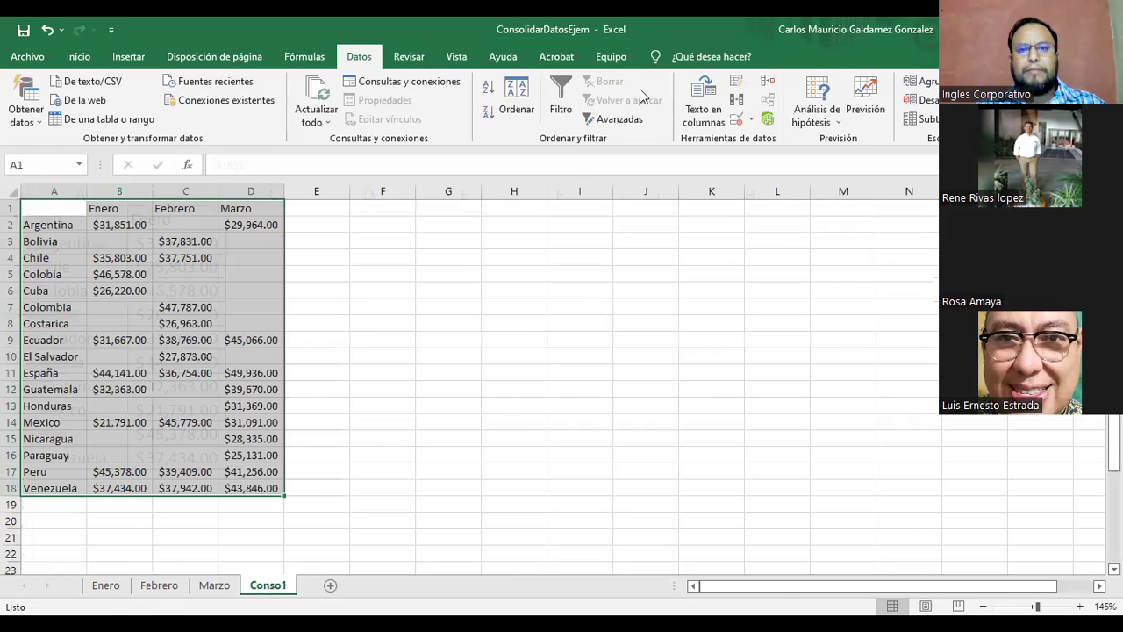
# Review the Enero, Febrero and Marzo references and the label options in the Consolidate settings, leaving them as they are.
pyautogui.click(768, 81)
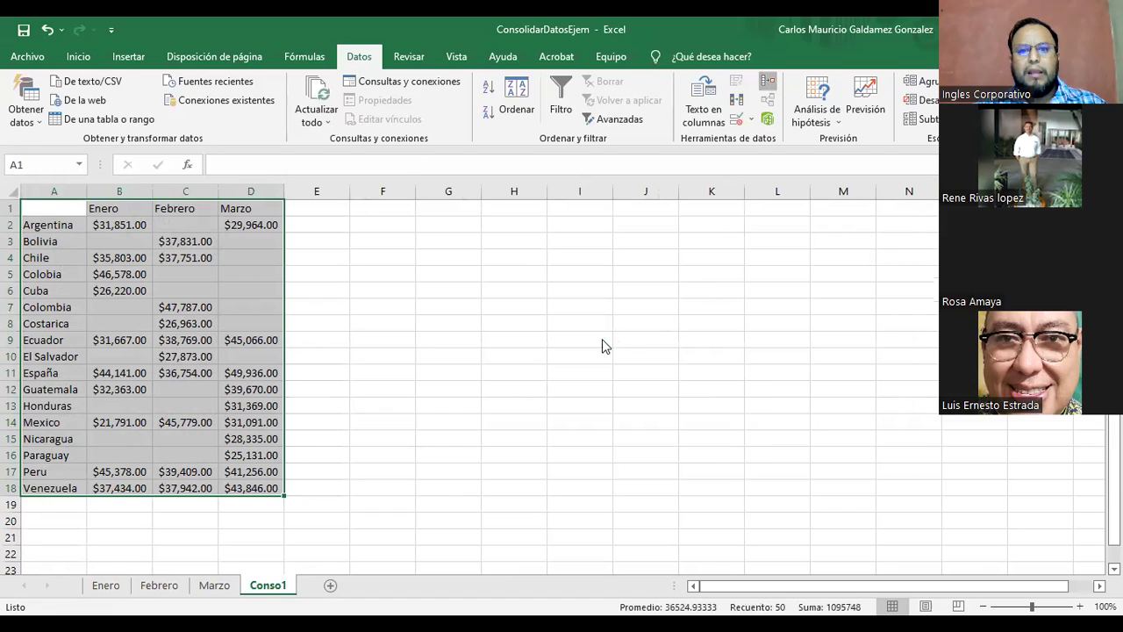
pyautogui.click(576, 342)
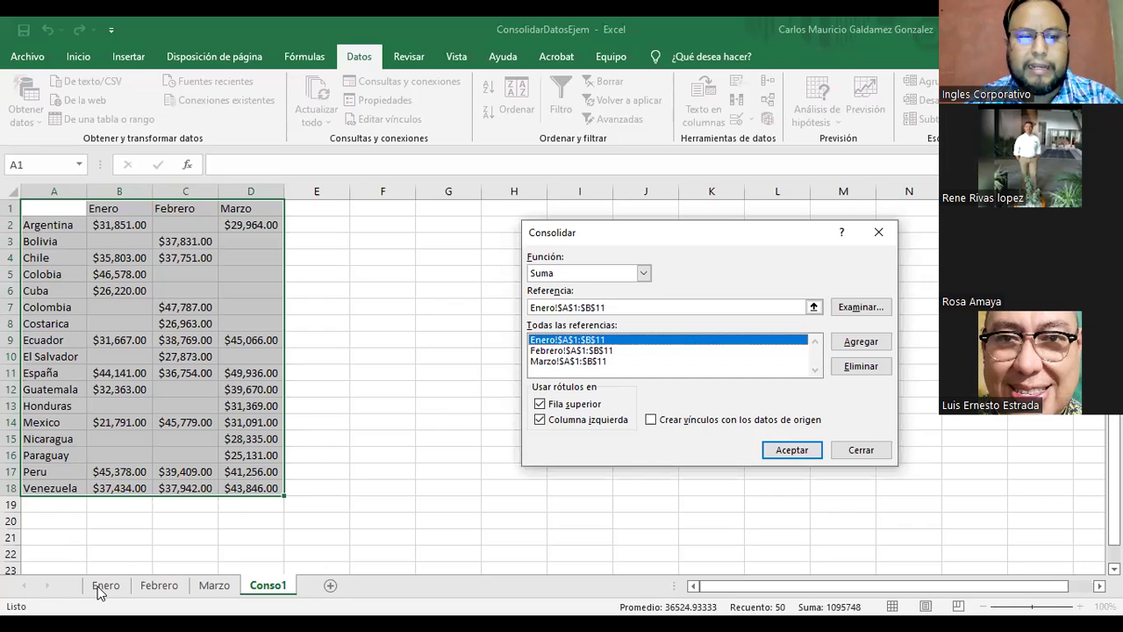
pyautogui.click(540, 350)
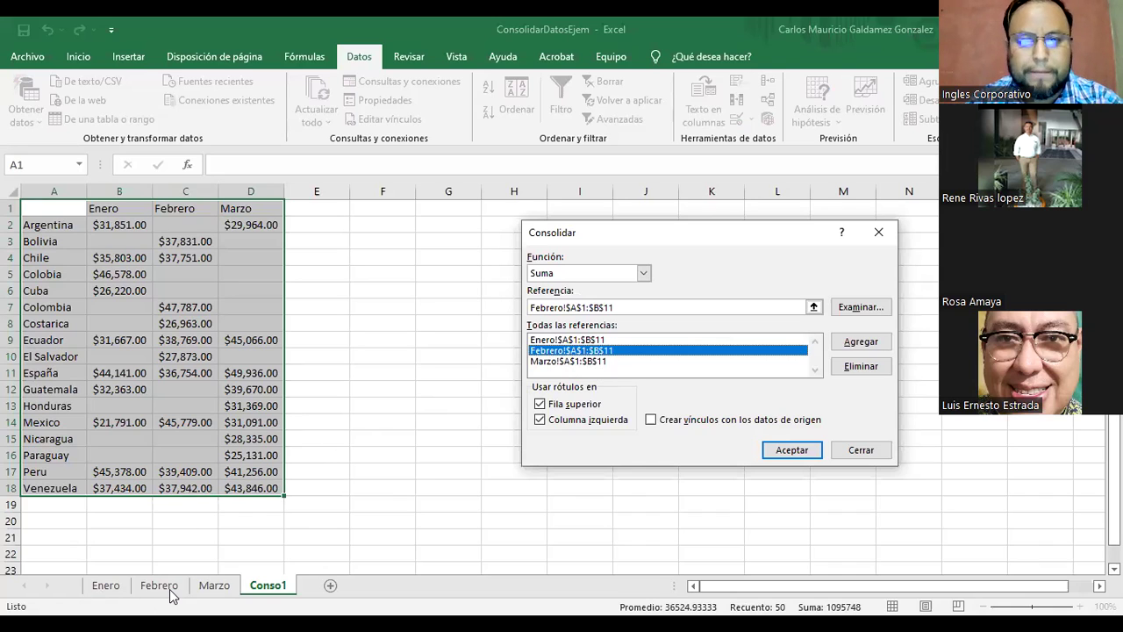
pyautogui.click(541, 361)
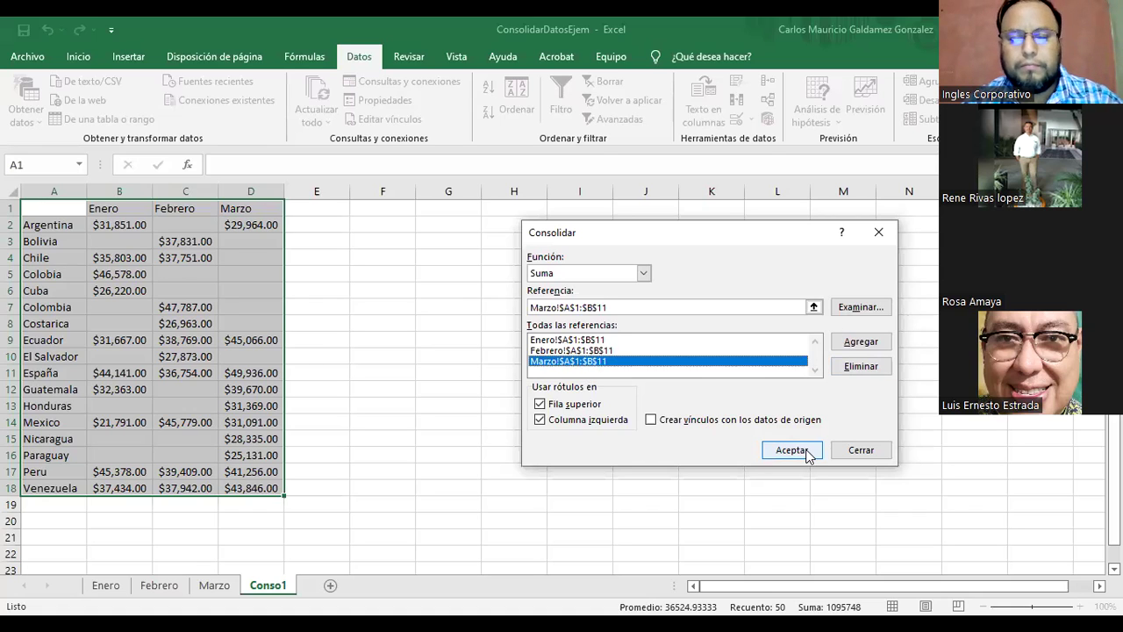
pyautogui.doubleClick(562, 406)
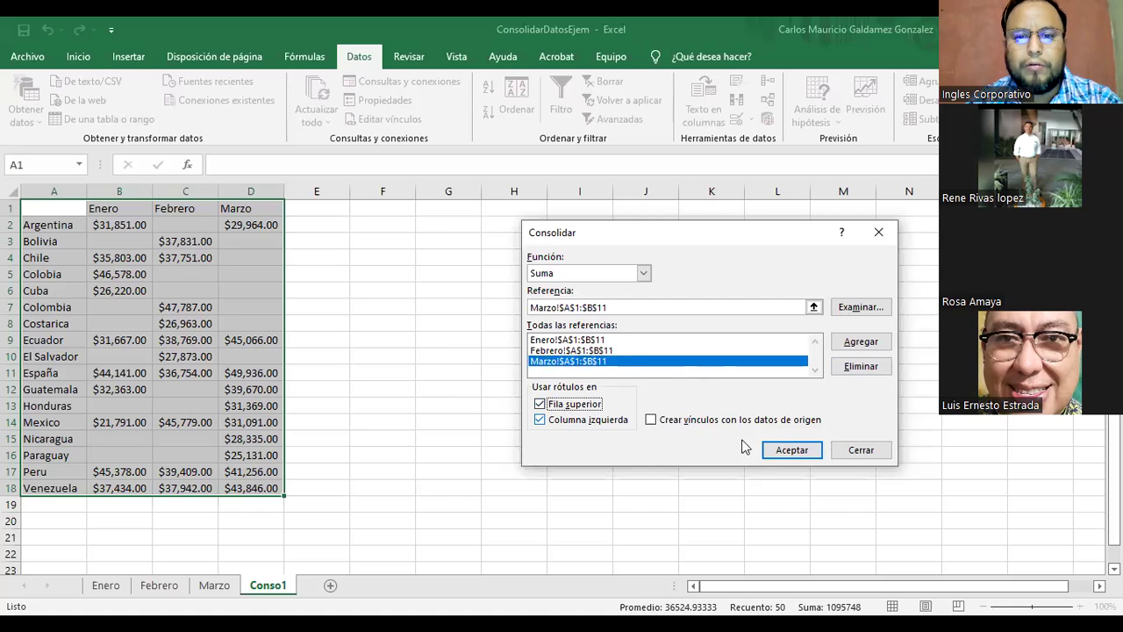
pyautogui.click(861, 451)
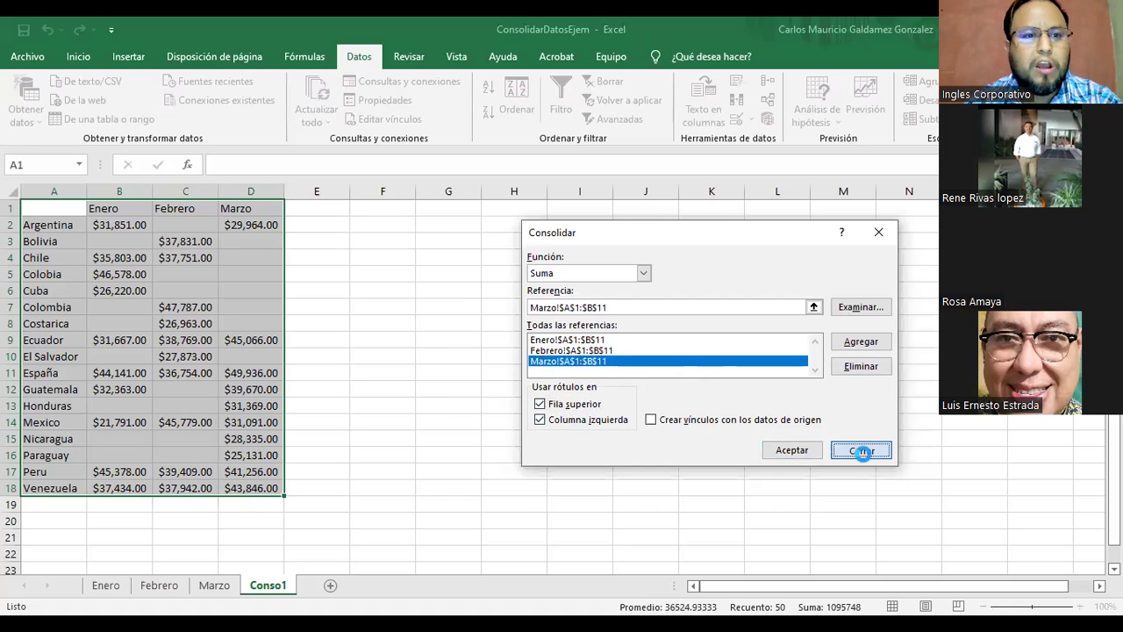
# Widen columns B to D of the consolidated table on Conso1 so the amounts fit.
pyautogui.click(171, 268)
pyautogui.moveTo(22, 206); pyautogui.dragTo(257, 498)
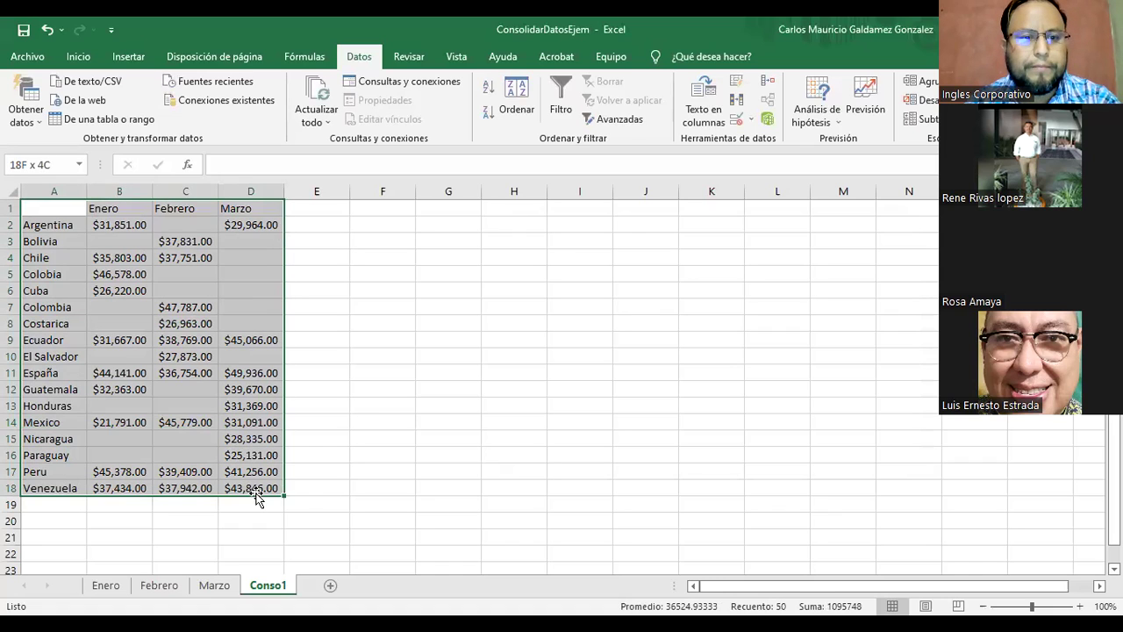
pyautogui.keyDown('ctrl'); pyautogui.scroll(1, 310, 464); pyautogui.keyUp('ctrl')
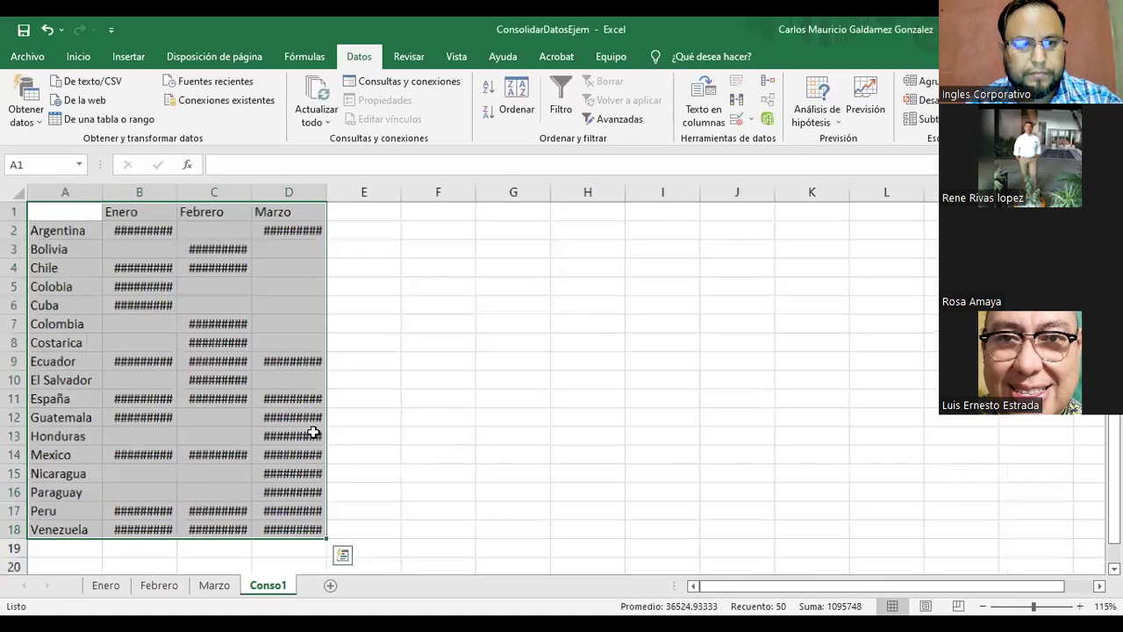
pyautogui.moveTo(176, 192); pyautogui.dragTo(178, 193)
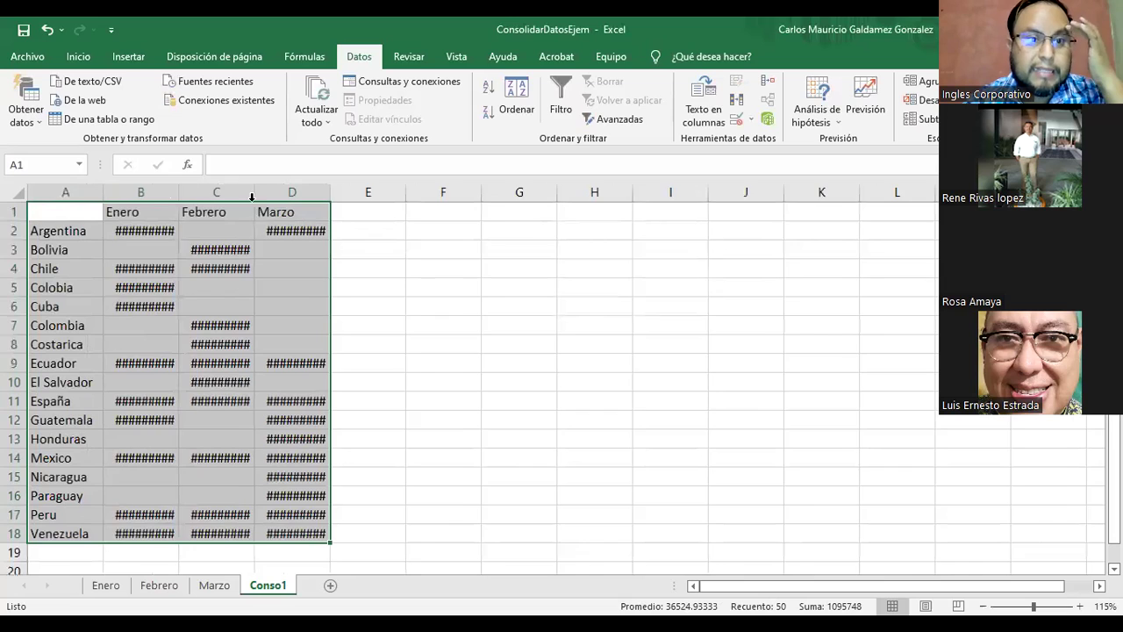
pyautogui.moveTo(251, 196); pyautogui.dragTo(261, 194)
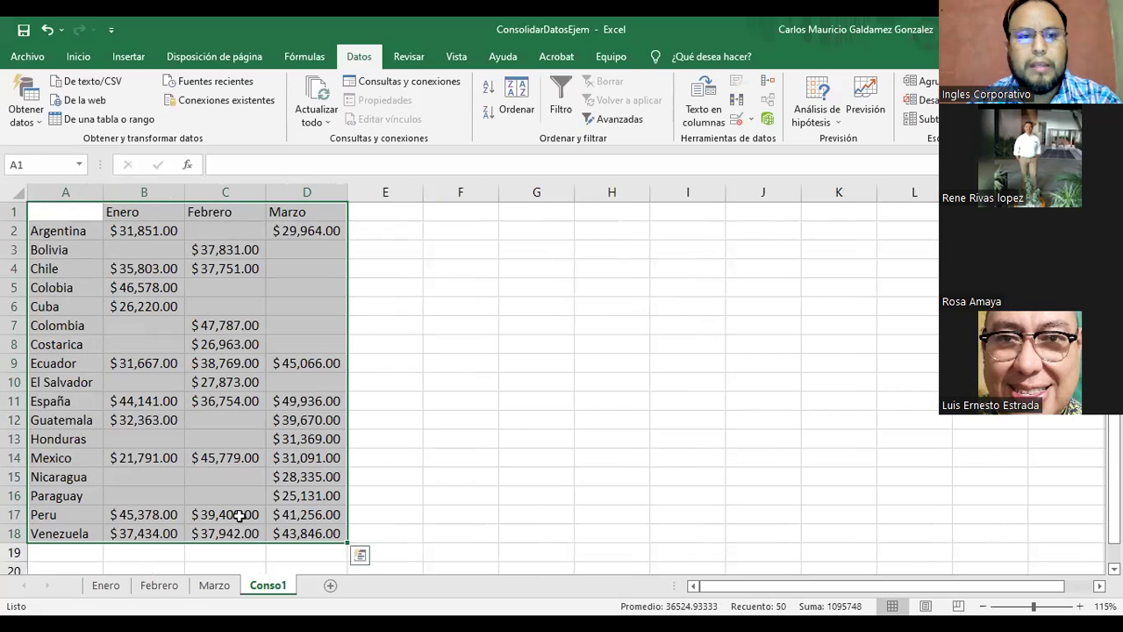
# Examine the country list and the Enero, Febrero and Marzo columns of the consolidated table, one column at a time.
pyautogui.click(213, 402)
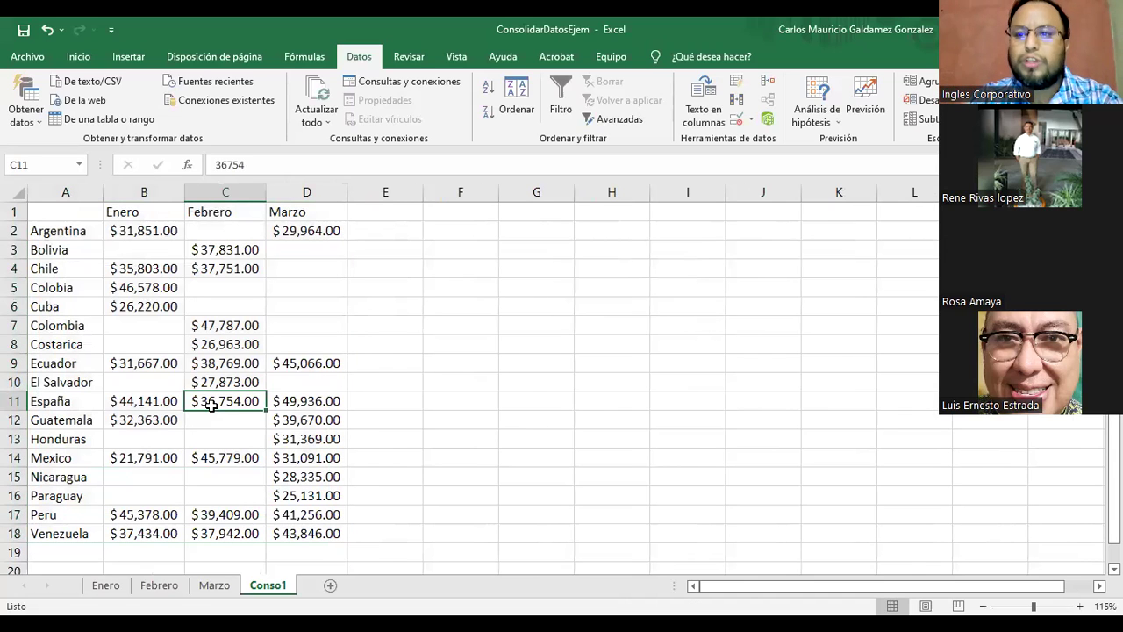
pyautogui.moveTo(127, 228); pyautogui.dragTo(145, 534)
pyautogui.moveTo(44, 231); pyautogui.dragTo(57, 534)
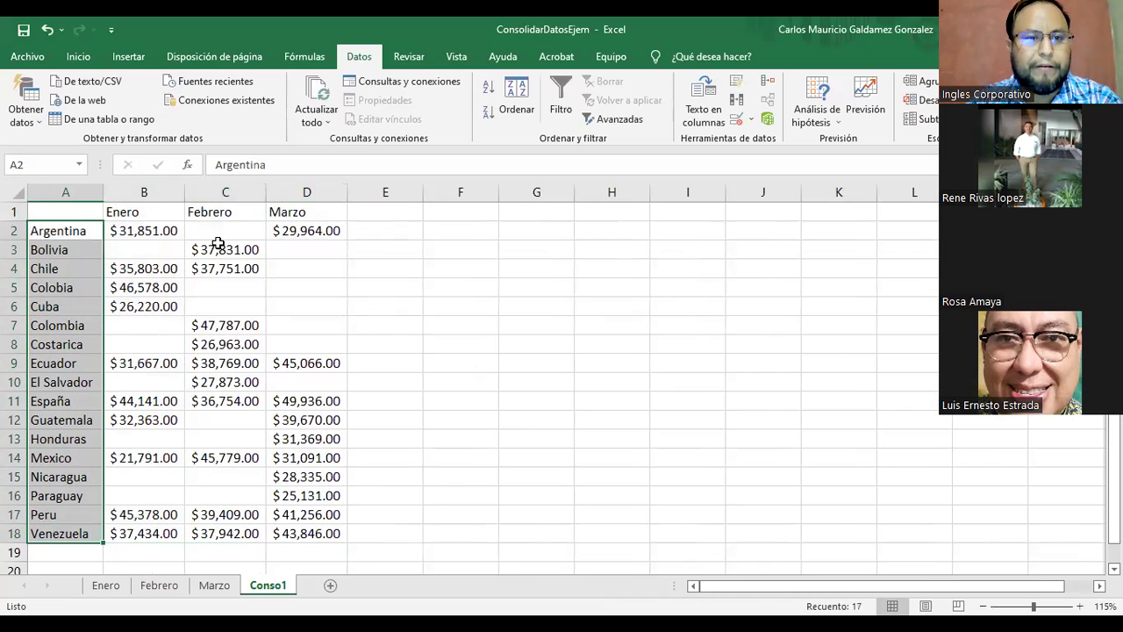
pyautogui.moveTo(218, 246); pyautogui.dragTo(219, 517)
pyautogui.moveTo(292, 230); pyautogui.dragTo(319, 524)
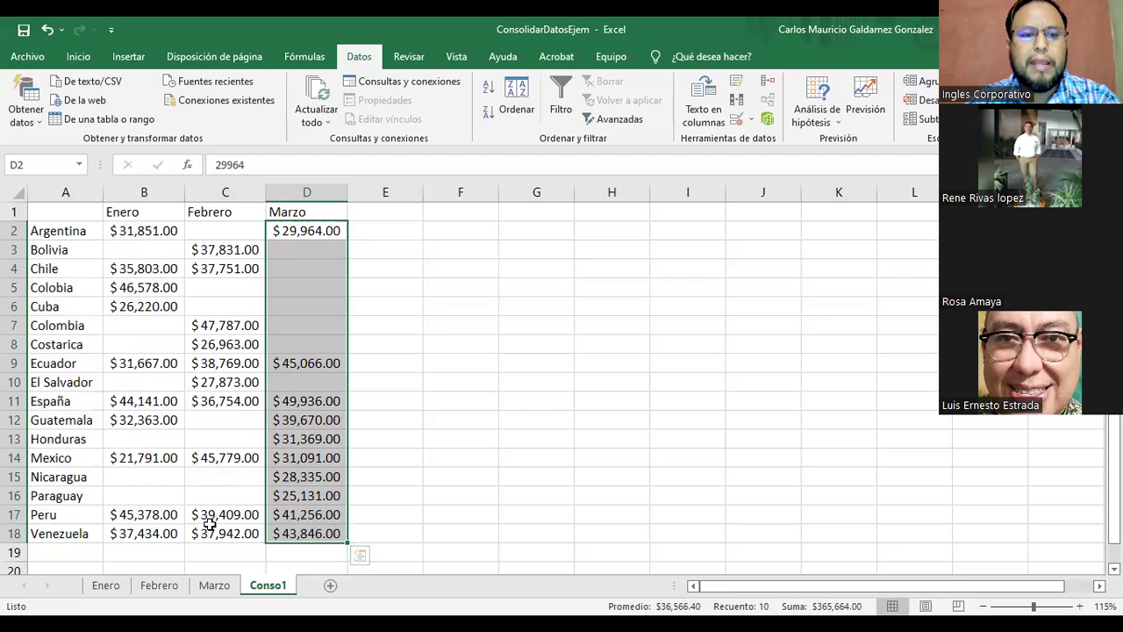
pyautogui.click(263, 482)
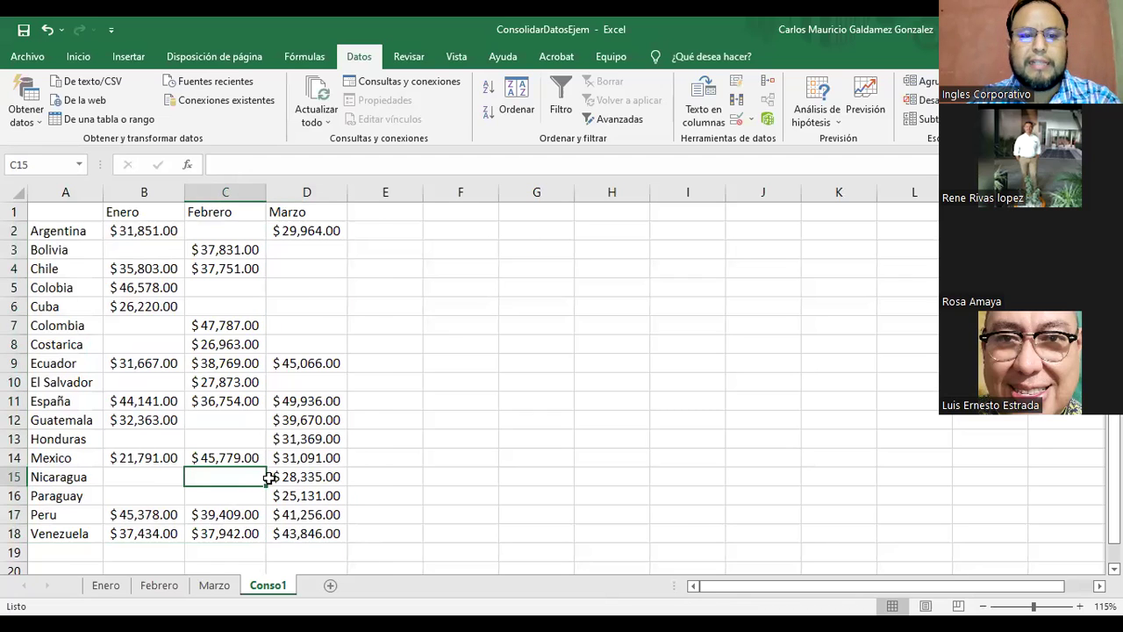
# Compare the countries and amounts in A2:B11 of the Enero sheet with the country list on Conso1.
pyautogui.click(107, 588)
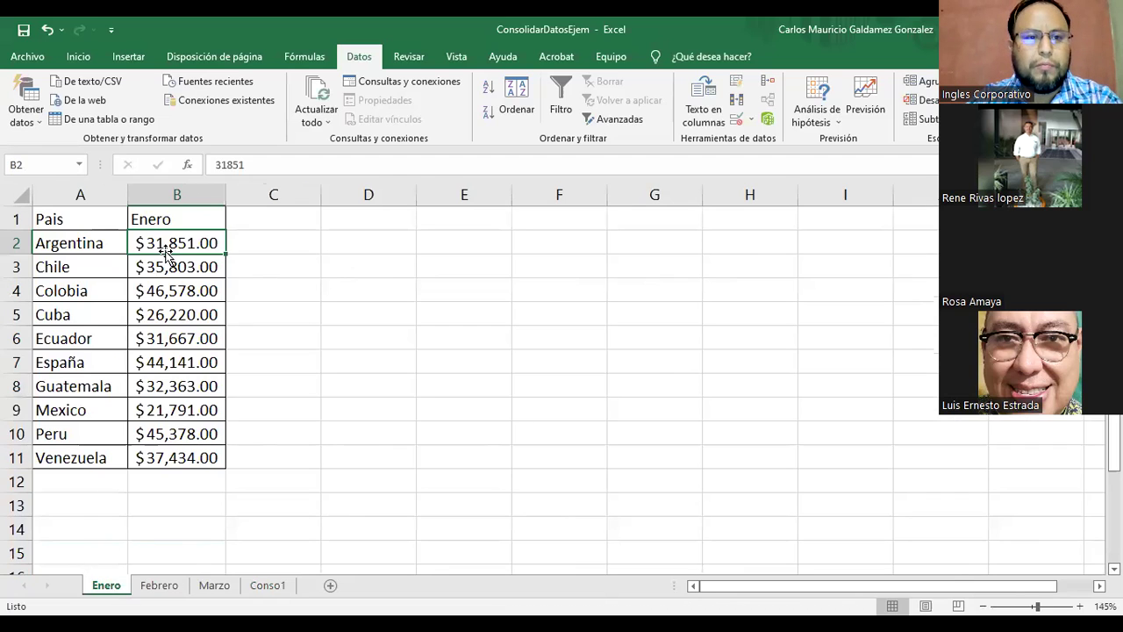
pyautogui.moveTo(81, 242); pyautogui.dragTo(175, 457)
pyautogui.click(266, 586)
pyautogui.moveTo(56, 230); pyautogui.dragTo(75, 530)
pyautogui.click(289, 401)
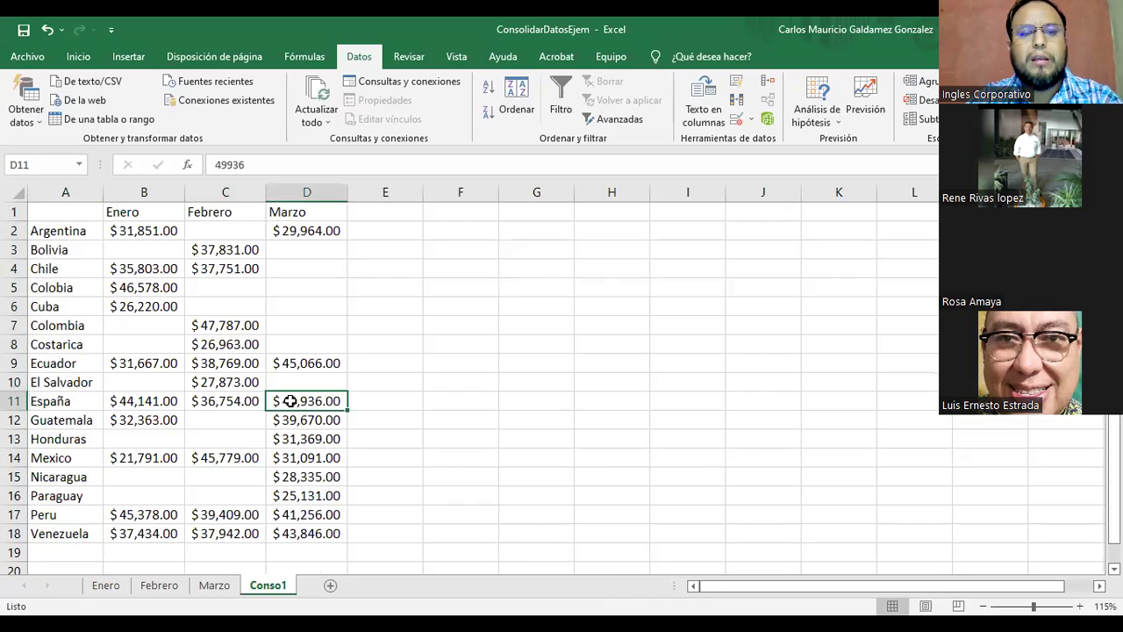
# Check the country lists on the Marzo, Febrero and Enero sheets against Conso1, focusing on A2:A11 of Enero.
pyautogui.click(219, 587)
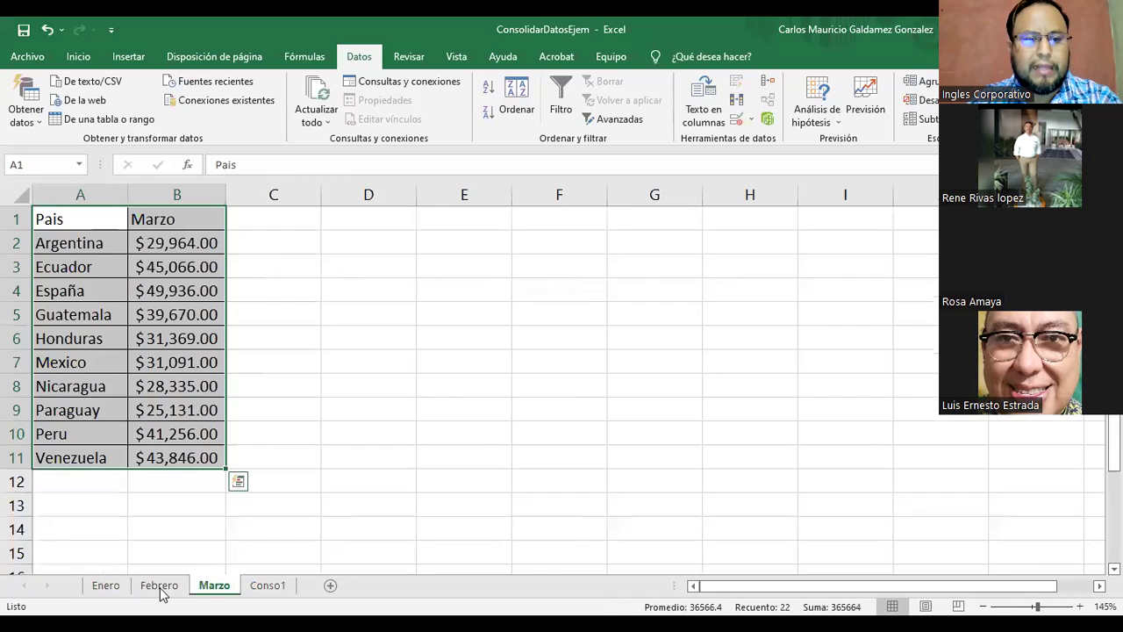
pyautogui.click(158, 587)
pyautogui.click(103, 587)
pyautogui.click(73, 242)
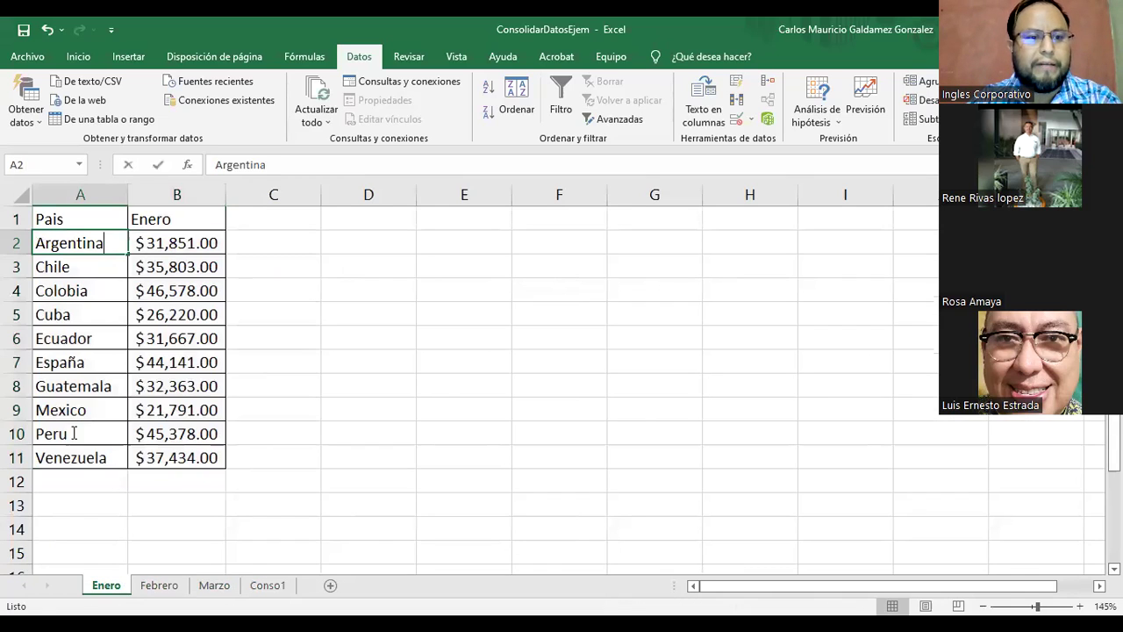
pyautogui.moveTo(75, 458); pyautogui.dragTo(39, 244)
pyautogui.click(67, 243)
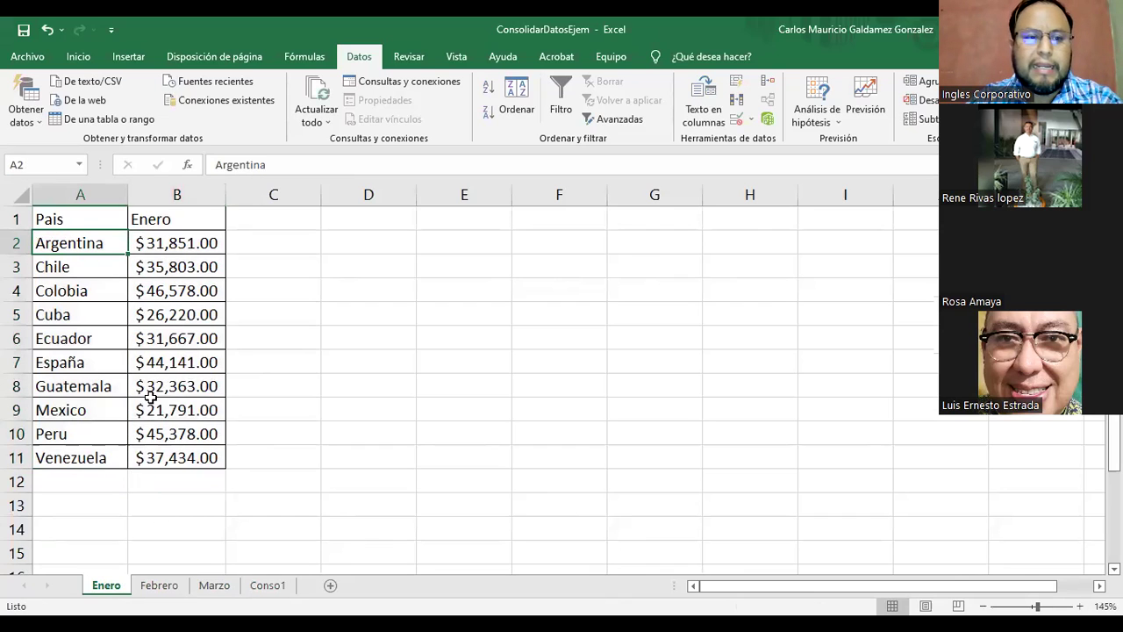
pyautogui.click(261, 590)
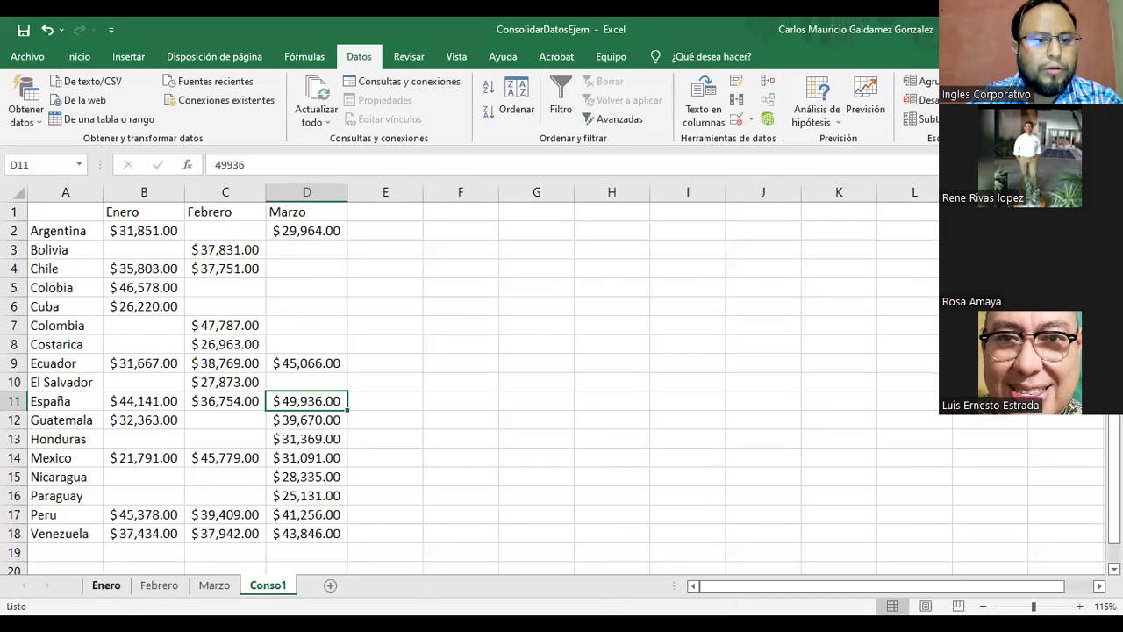
pyautogui.click(106, 585)
pyautogui.moveTo(76, 242); pyautogui.dragTo(78, 457)
pyautogui.click(273, 587)
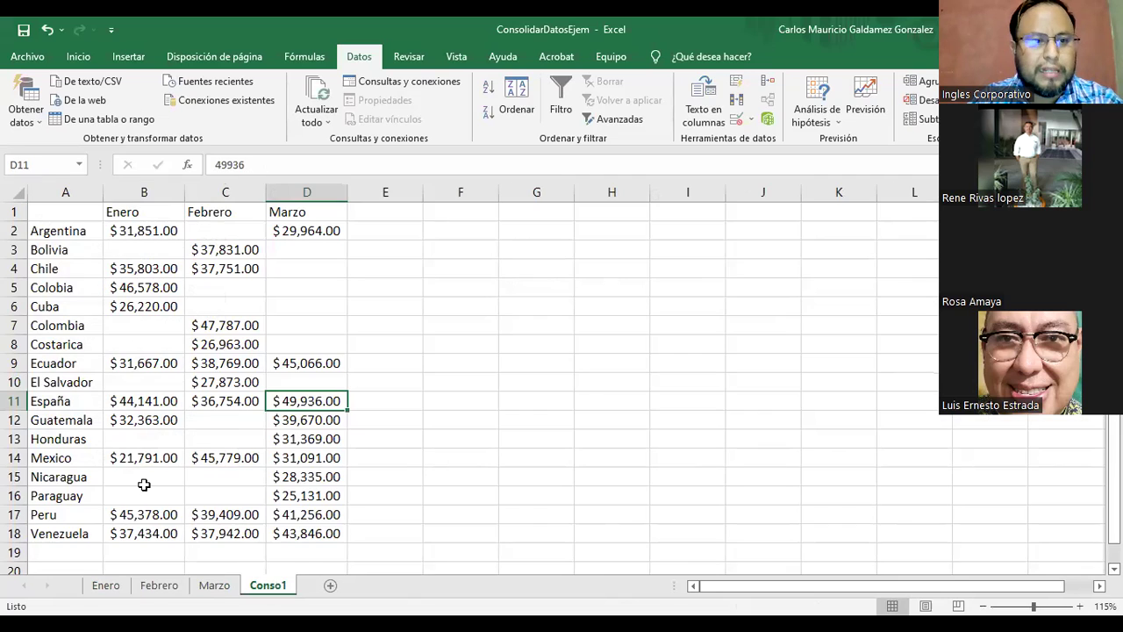
# Trace El Salvador through the Febrero and Marzo sheets and inspect its monthly cells B10:D10 on Conso1.
pyautogui.click(72, 383)
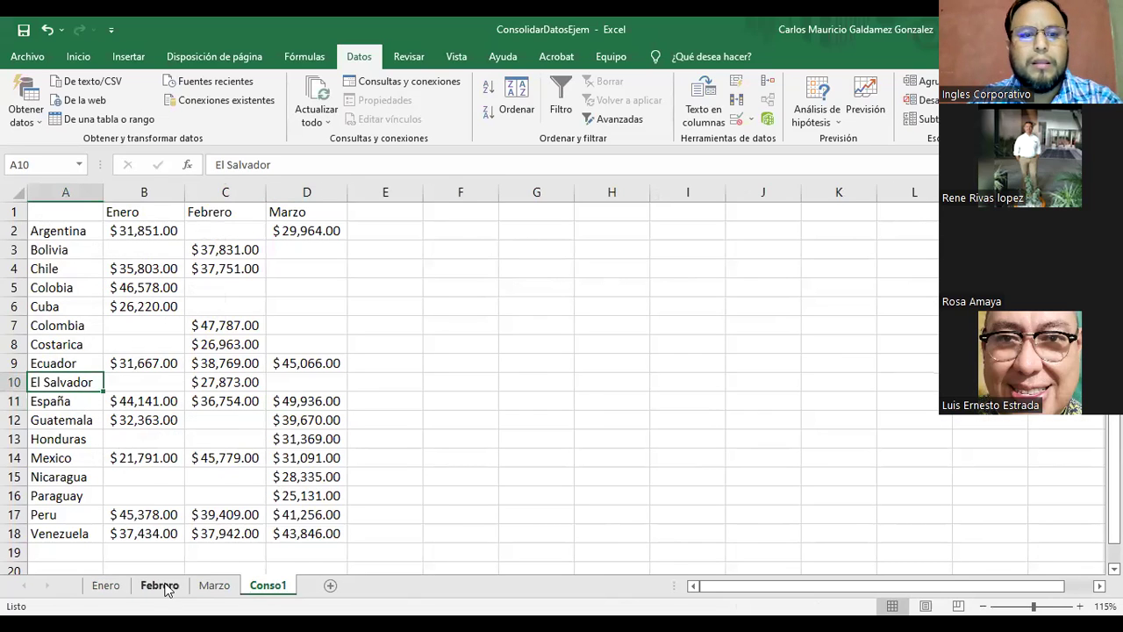
pyautogui.click(162, 587)
pyautogui.click(67, 251)
pyautogui.moveTo(77, 359); pyautogui.dragTo(158, 363)
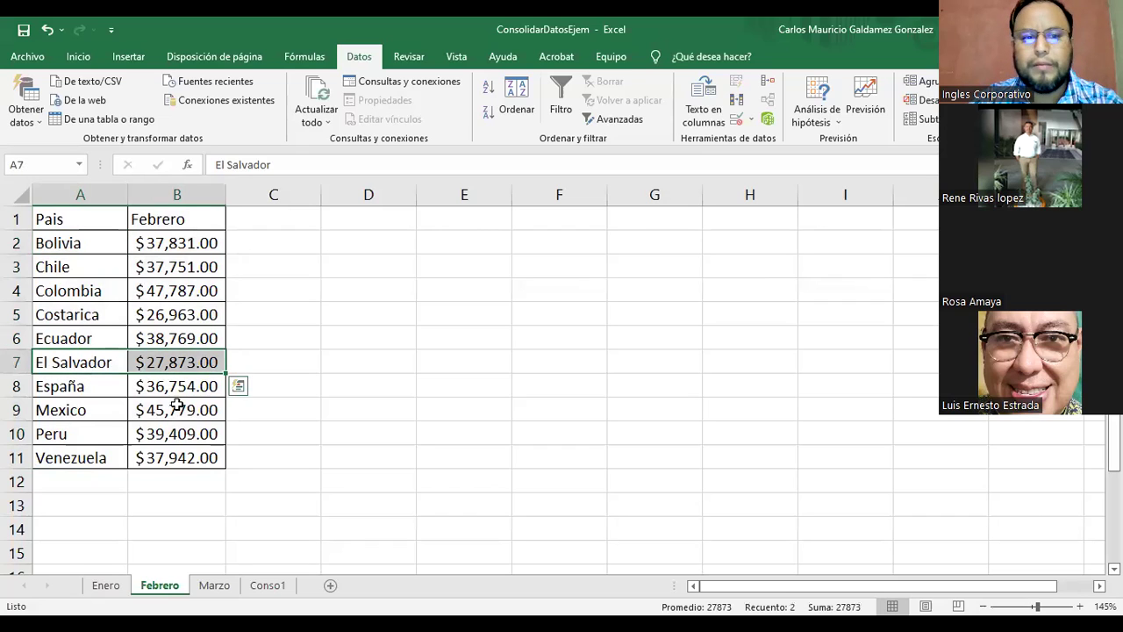
pyautogui.click(219, 593)
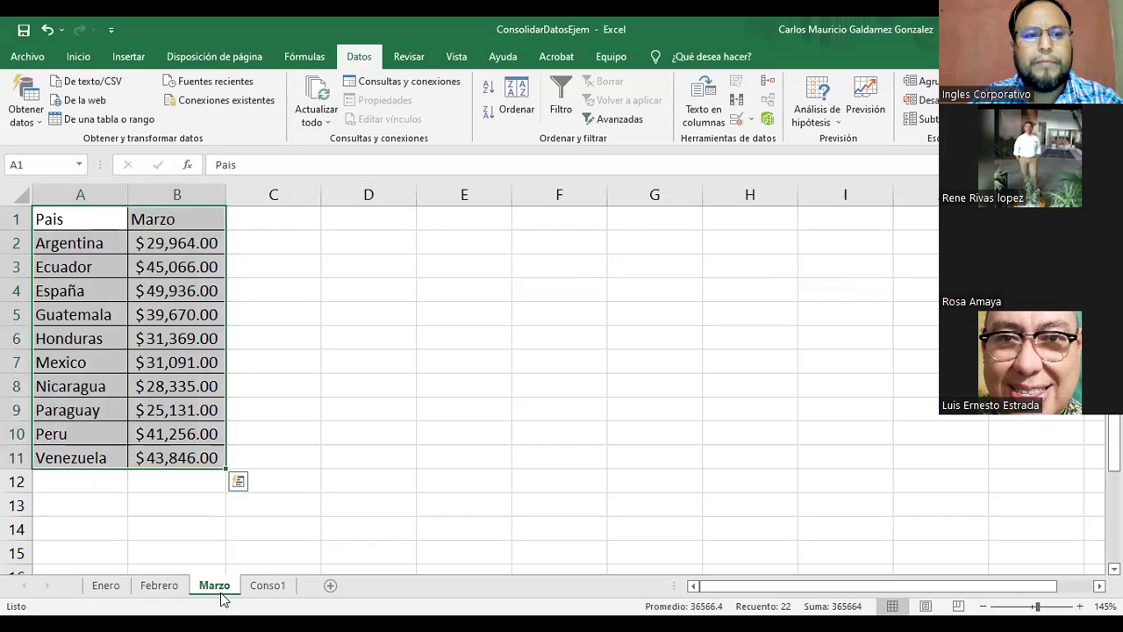
pyautogui.click(63, 250)
pyautogui.moveTo(62, 246); pyautogui.dragTo(178, 479)
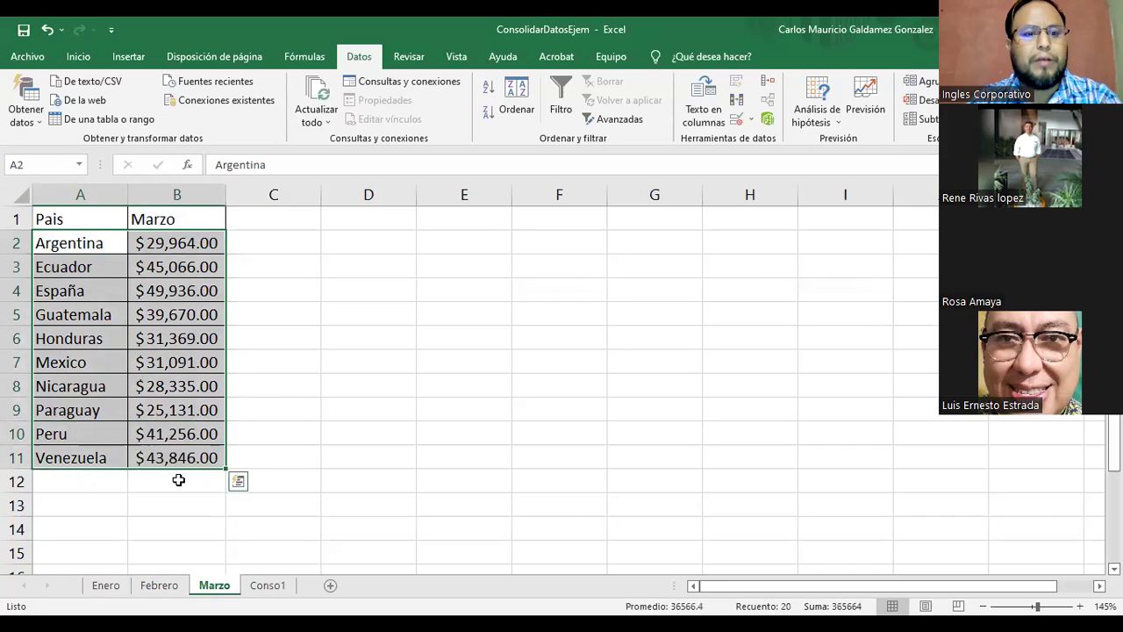
pyautogui.click(270, 585)
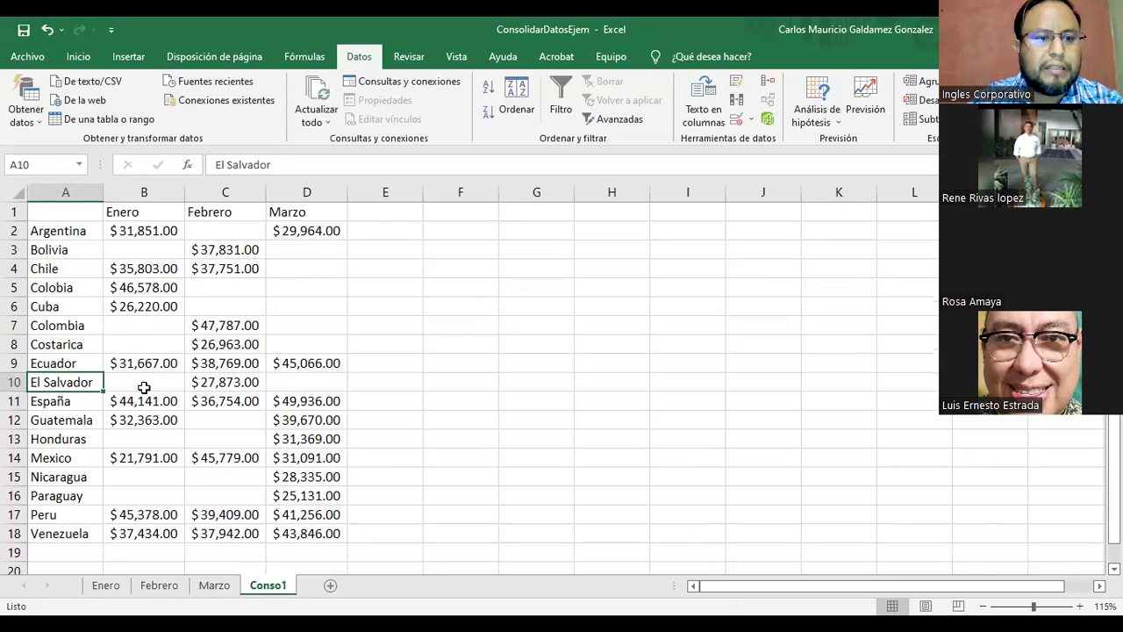
pyautogui.moveTo(144, 383); pyautogui.dragTo(306, 381)
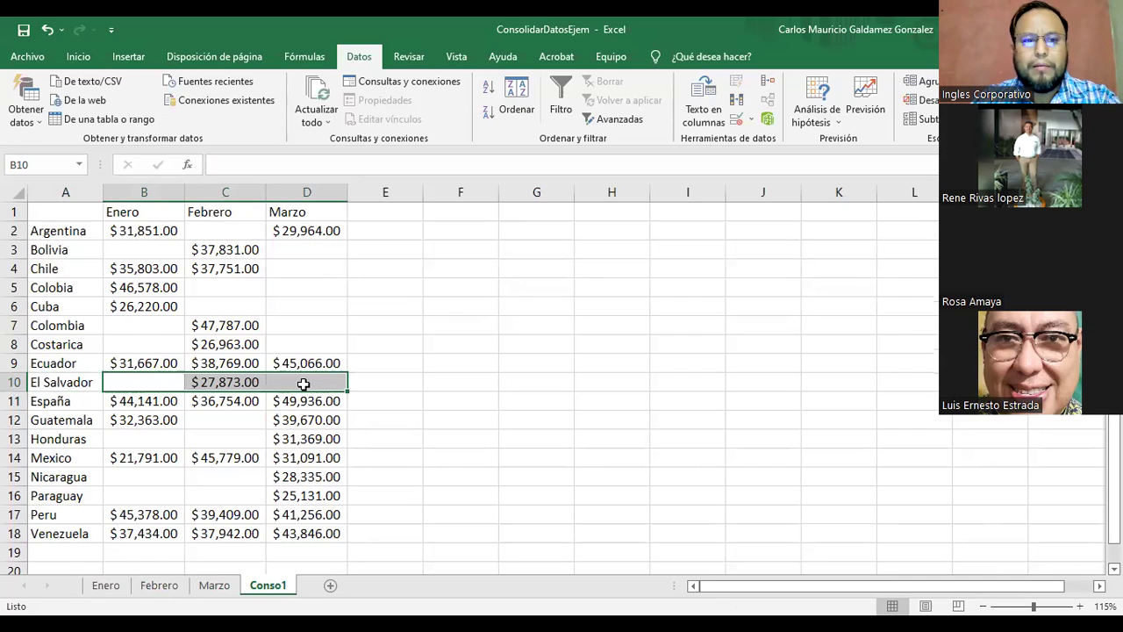
# Enter 0 as Bolivia's Enero amount in B3 of Conso1 and apply the accounting number format.
pyautogui.click(141, 252)
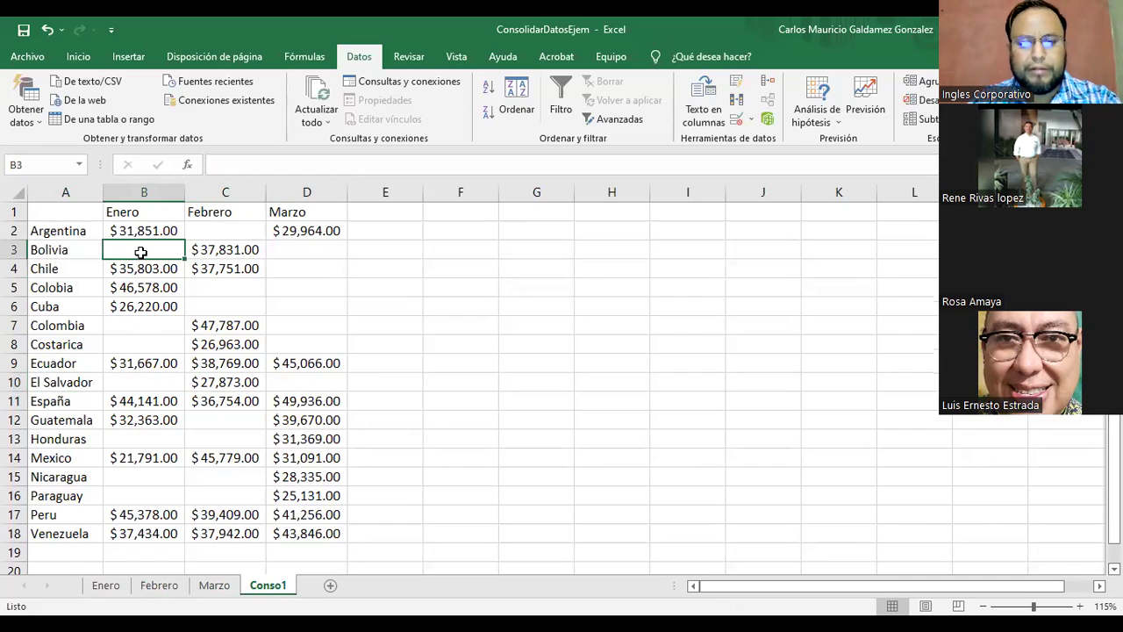
pyautogui.write('0')
pyautogui.press('Return')
pyautogui.click(142, 251)
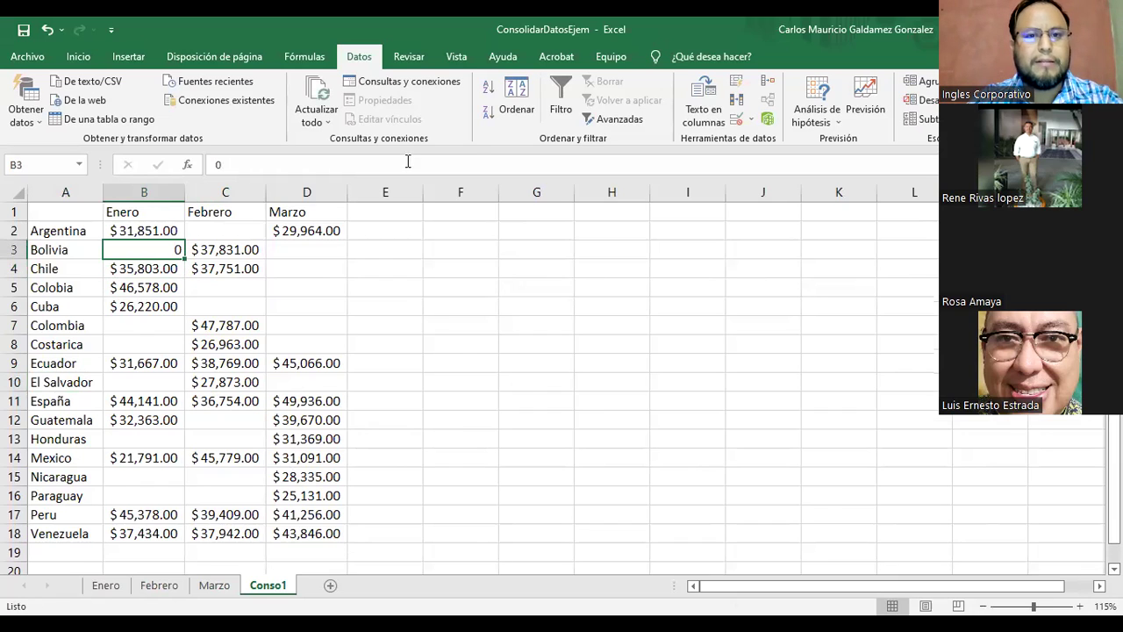
pyautogui.click(78, 56)
pyautogui.click(529, 113)
# Copy the zero from B3 into blank cells D3:D8, D10, B10, B7:B8, C5:C6, C12:C13, B13 and B15:C16.
pyautogui.hotkey('ctrl', 'c')
pyautogui.moveTo(321, 250); pyautogui.dragTo(326, 343)
pyautogui.keyDown('ctrl'); pyautogui.click(303, 383); pyautogui.keyUp('ctrl')
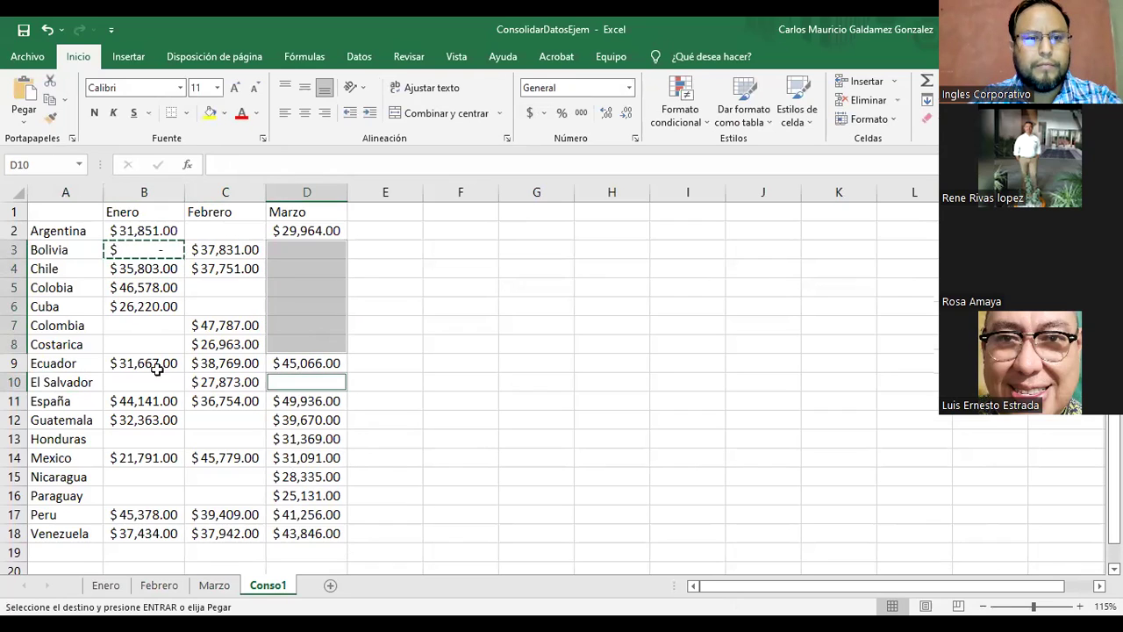
pyautogui.keyDown('ctrl'); pyautogui.click(156, 382); pyautogui.keyUp('ctrl')
pyautogui.moveTo(145, 326); pyautogui.dragTo(151, 343)
pyautogui.moveTo(219, 286); pyautogui.dragTo(224, 309)
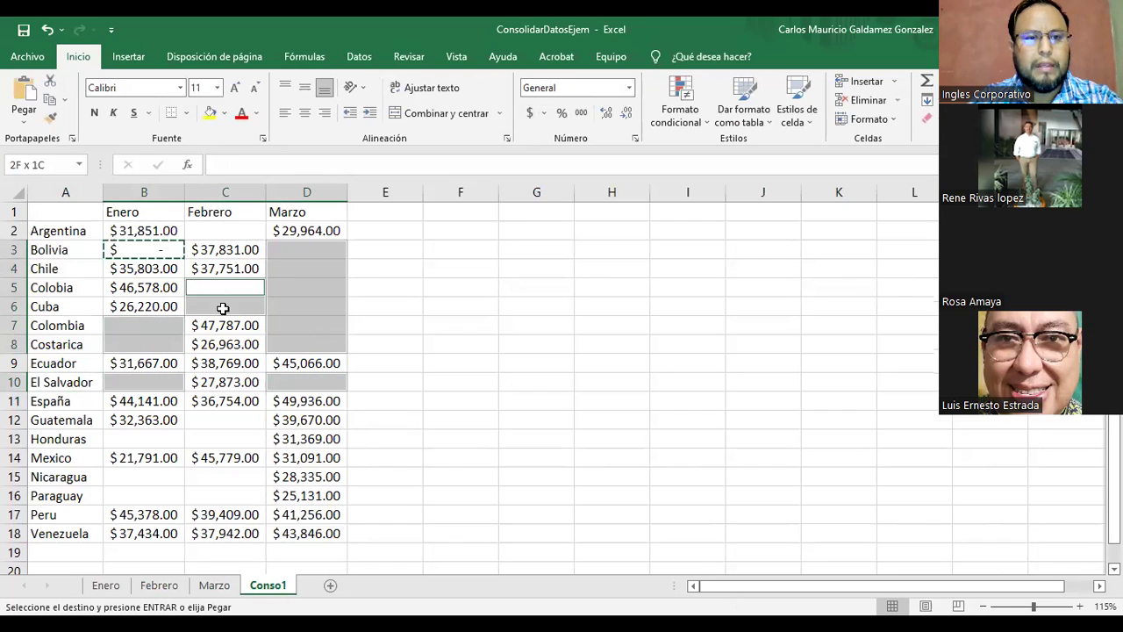
pyautogui.keyDown('ctrl'); pyautogui.click(221, 426); pyautogui.keyUp('ctrl')
pyautogui.moveTo(221, 430); pyautogui.dragTo(221, 438)
pyautogui.keyDown('ctrl'); pyautogui.click(168, 437); pyautogui.keyUp('ctrl')
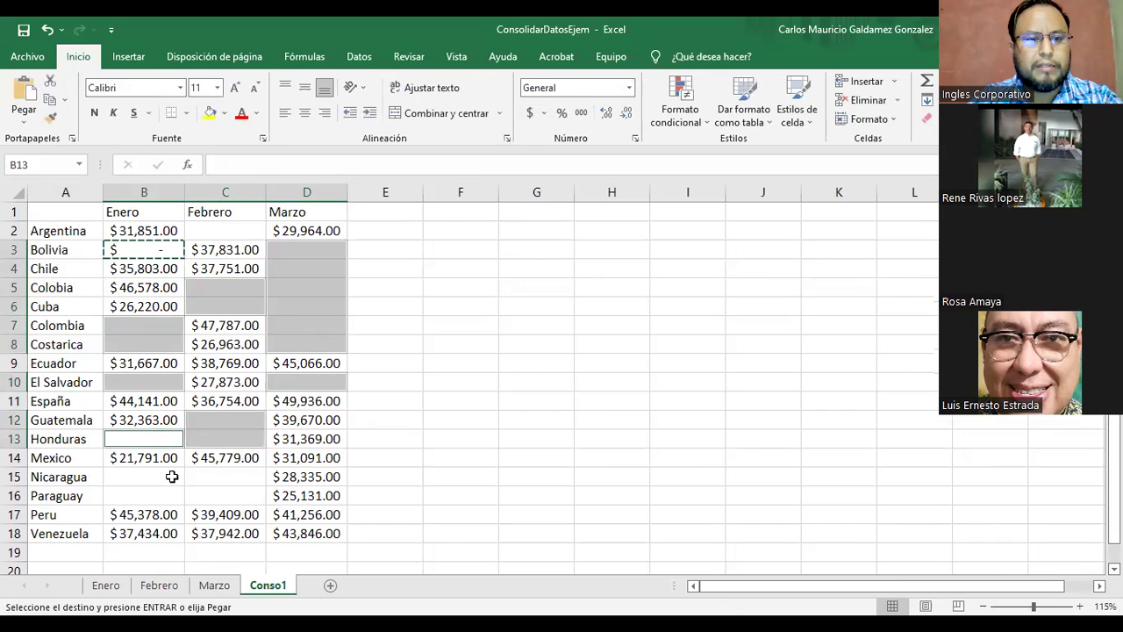
pyautogui.moveTo(169, 479); pyautogui.dragTo(221, 492)
pyautogui.hotkey('ctrl', 'v')
pyautogui.click(439, 331)
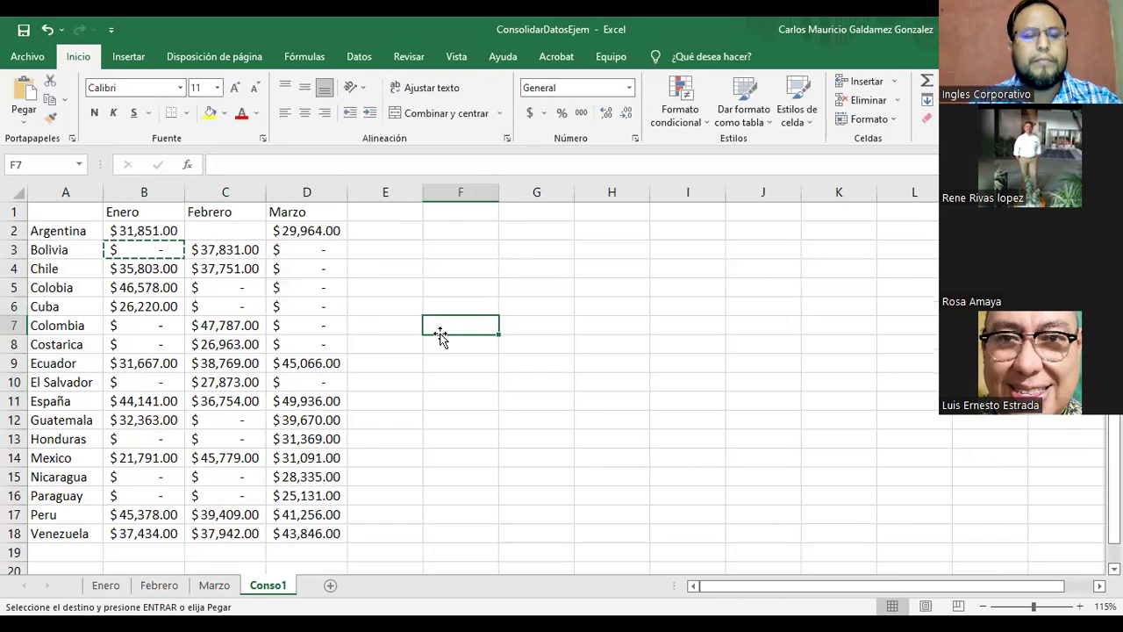
pyautogui.press('Escape')
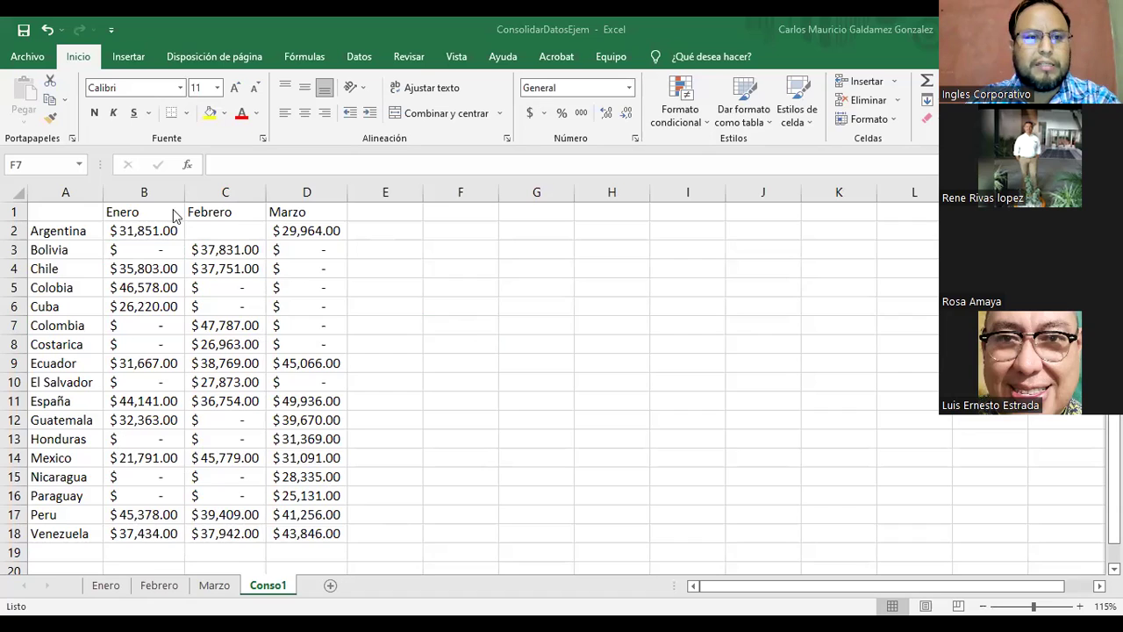
pyautogui.hotkey('alt', 'Tab')
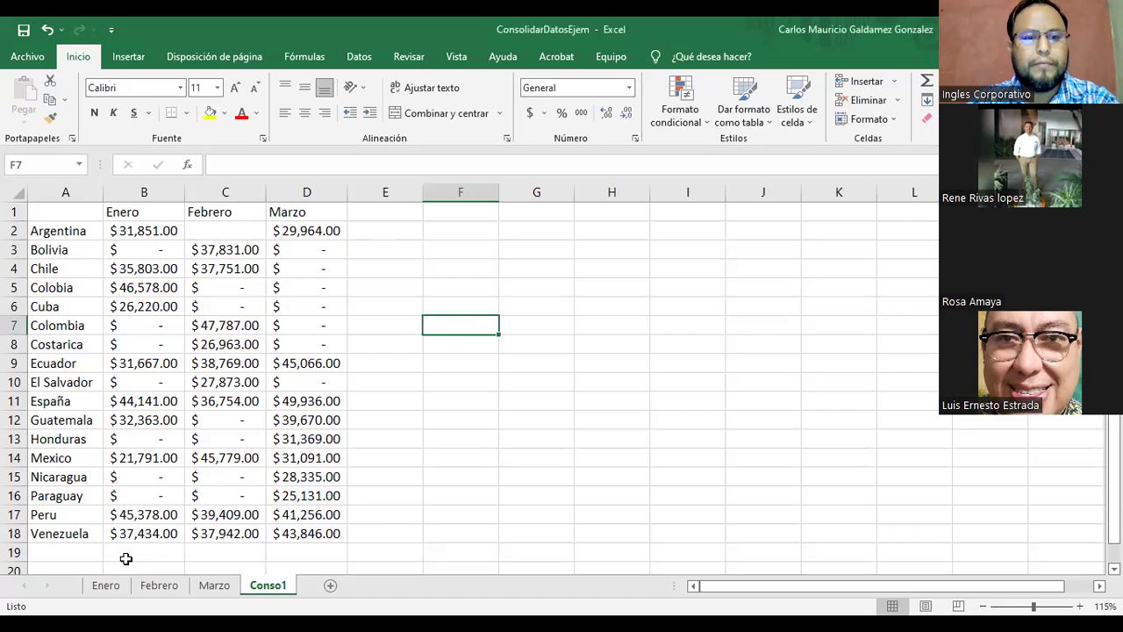
# Sum the Enero, Febrero and Marzo columns in B19:D19 of Conso1 and copy the zero from C5 into blank cell C2.
pyautogui.moveTo(144, 552); pyautogui.dragTo(306, 552)
pyautogui.hotkey('alt', '=')
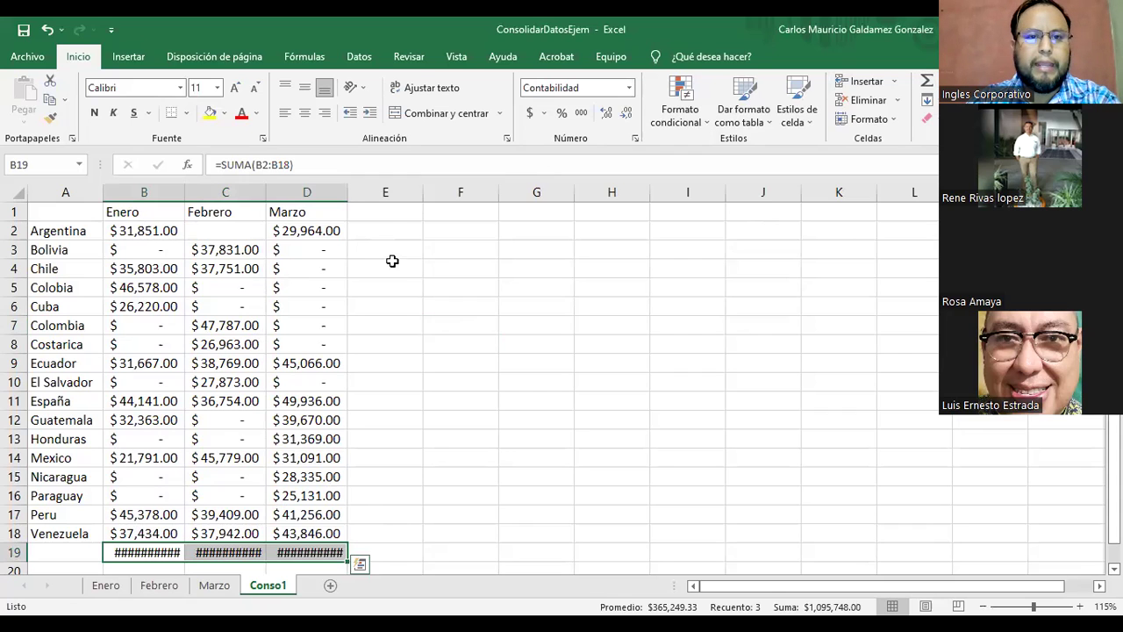
pyautogui.click(242, 230)
pyautogui.click(226, 287)
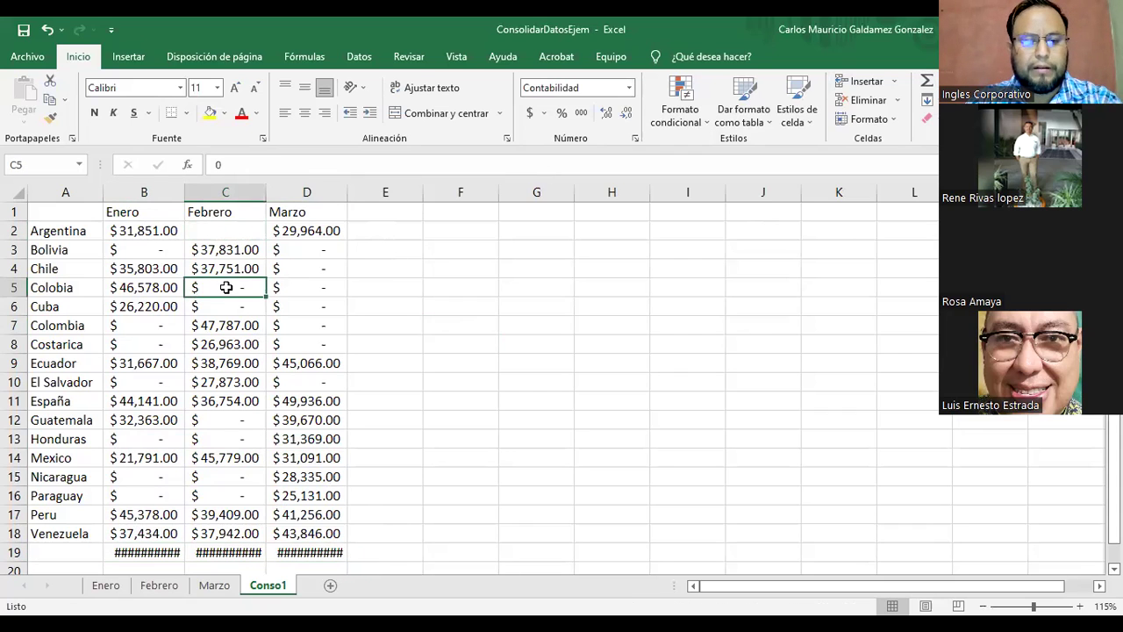
pyautogui.hotkey('ctrl', 'c')
pyautogui.click(230, 231)
pyautogui.hotkey('ctrl', 'v')
# Sum Argentina's months B2:D2 in E2 with SUMA and fill the formula down to E18.
pyautogui.click(390, 229)
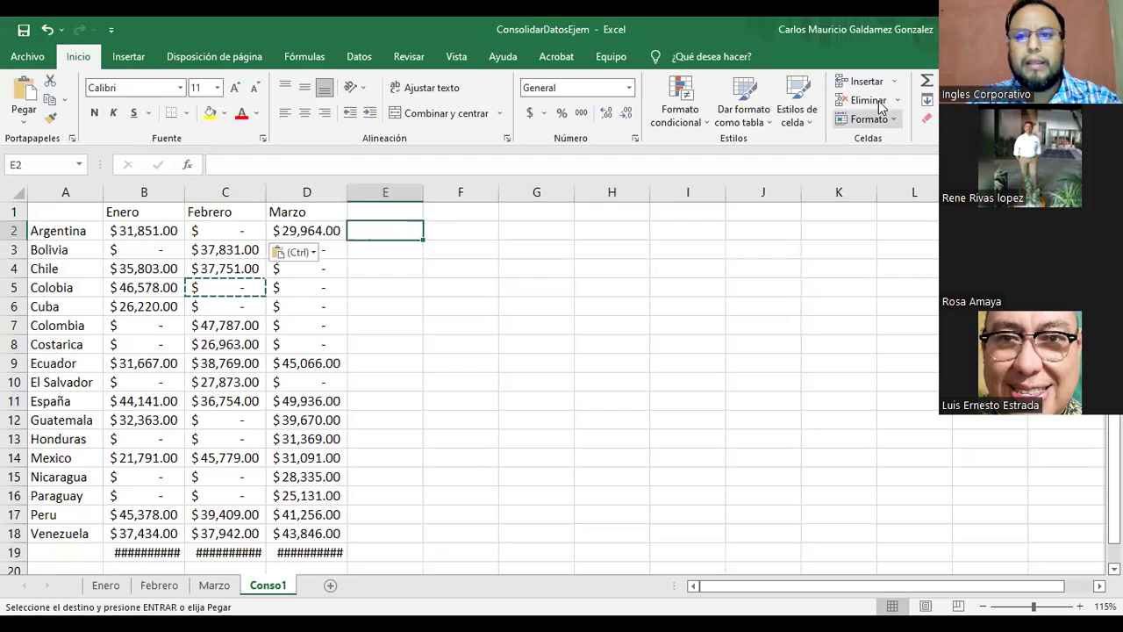
pyautogui.hotkey('alt', '=')
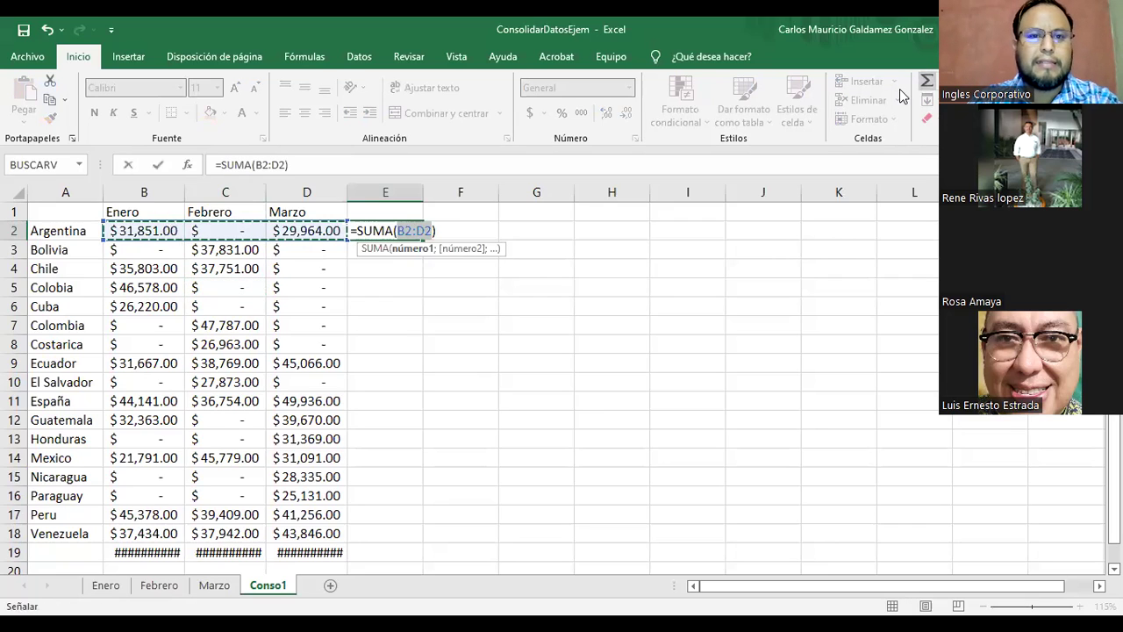
pyautogui.press('Return')
pyautogui.click(418, 233)
pyautogui.moveTo(422, 239); pyautogui.dragTo(416, 536)
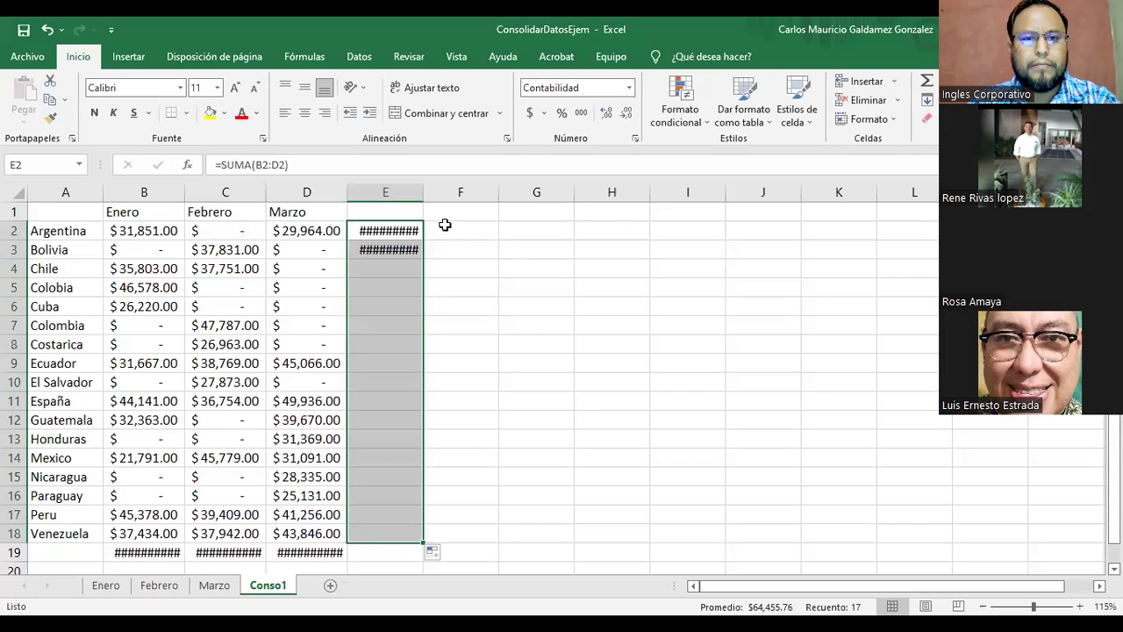
# Autofit the widths of columns B to E so the amounts and totals fit.
pyautogui.doubleClick(423, 192)
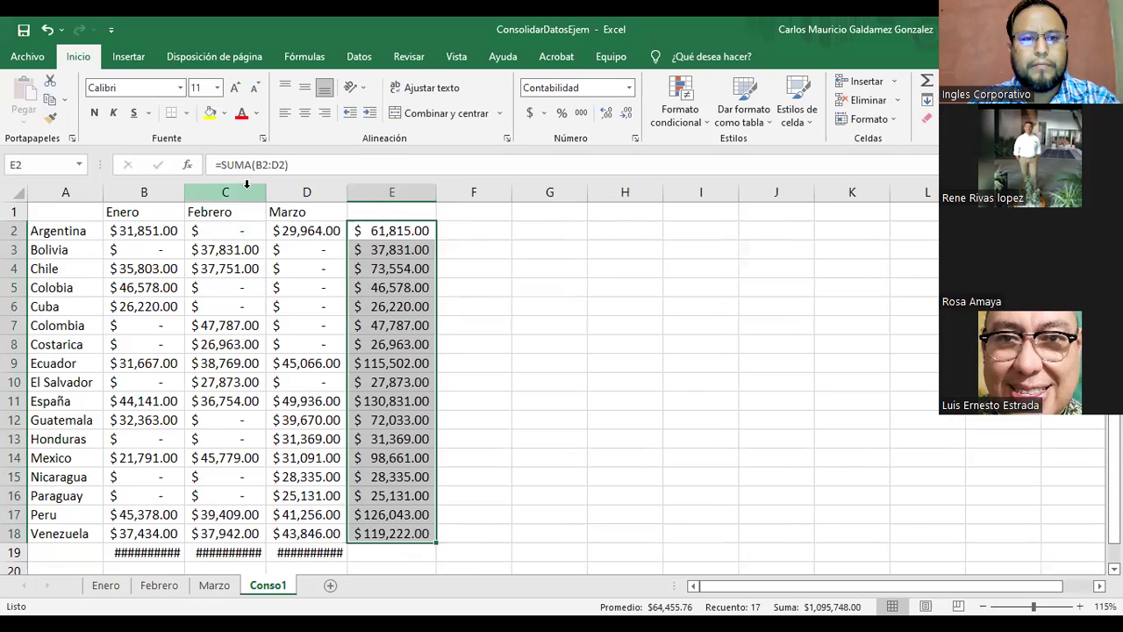
pyautogui.doubleClick(183, 194)
pyautogui.doubleClick(272, 194)
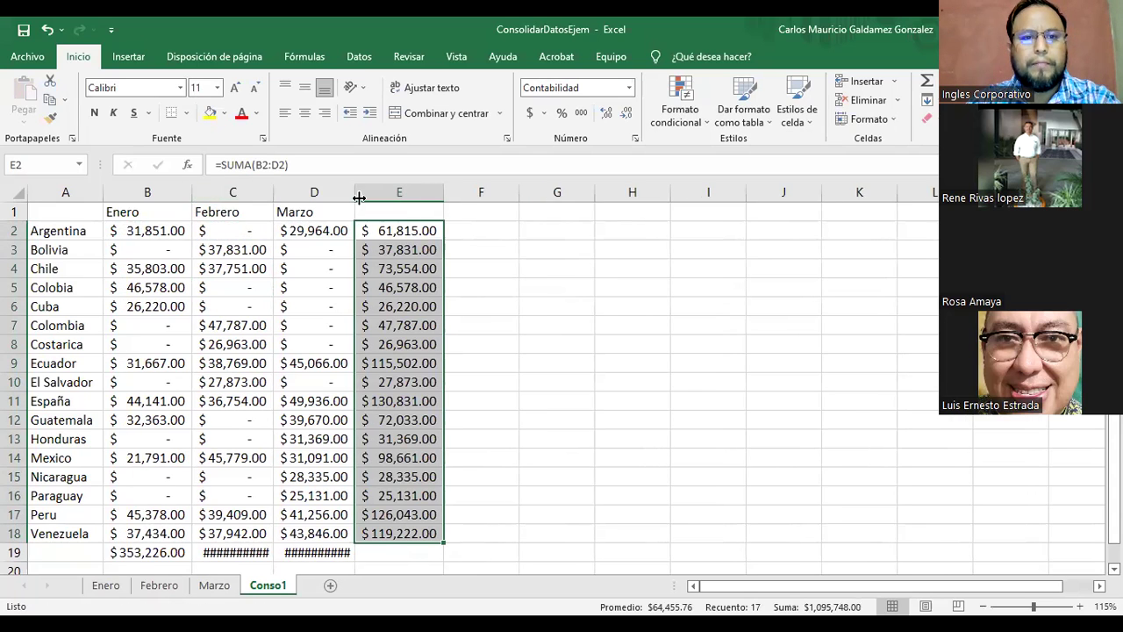
# Add the grand total in E19 with the formula =SUMA(E2:E18).
pyautogui.click(439, 552)
pyautogui.moveTo(140, 544); pyautogui.dragTo(322, 546)
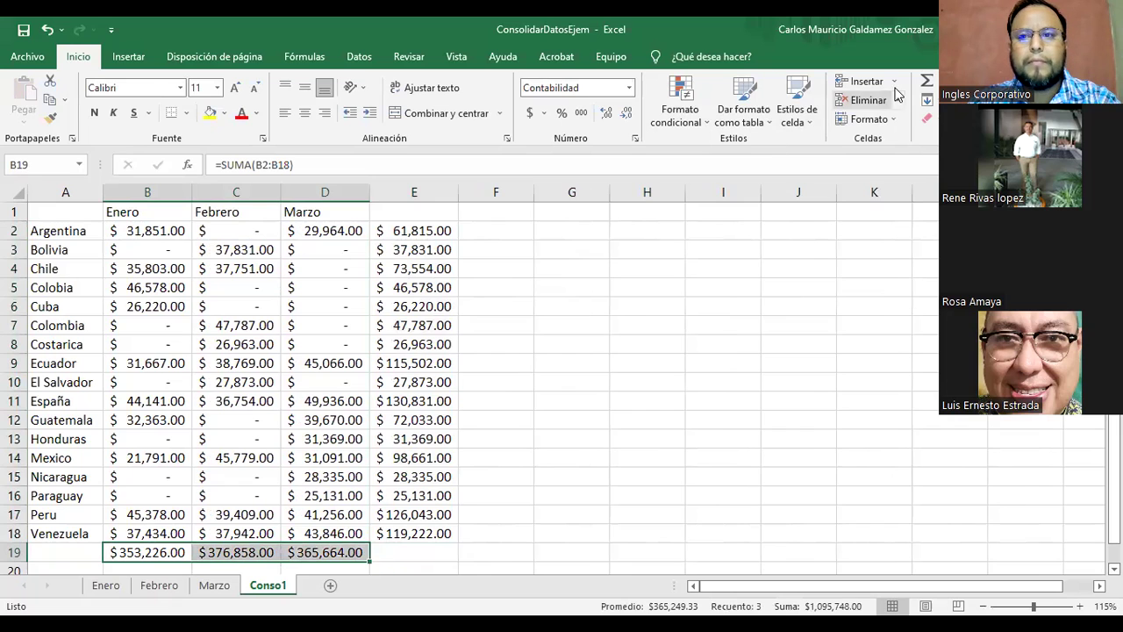
pyautogui.click(926, 80)
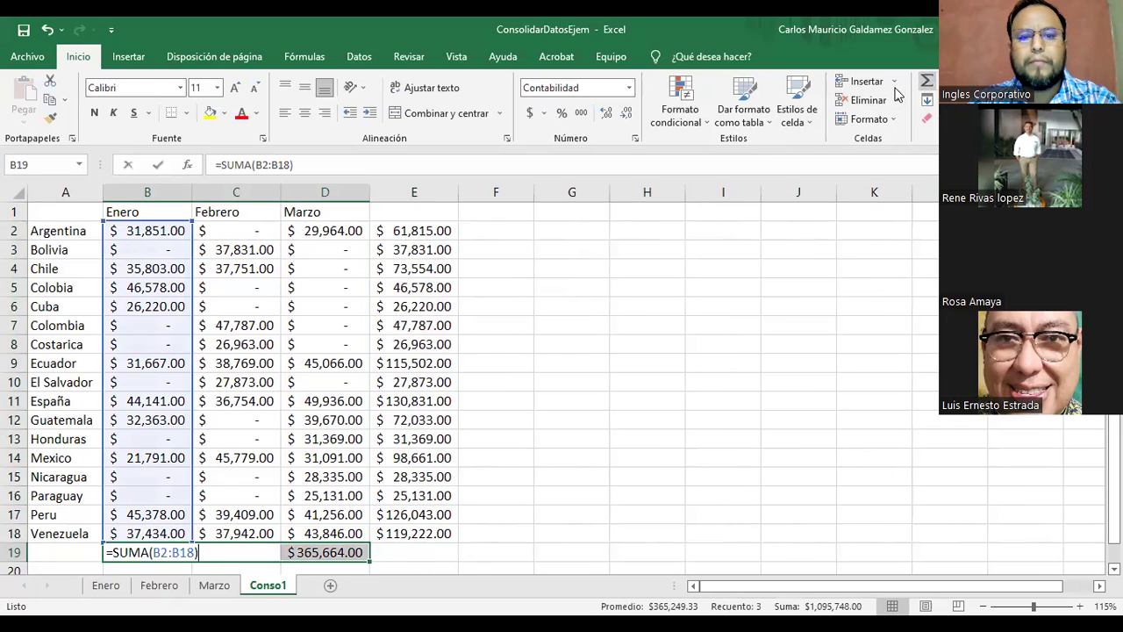
pyautogui.click(415, 550)
pyautogui.click(927, 80)
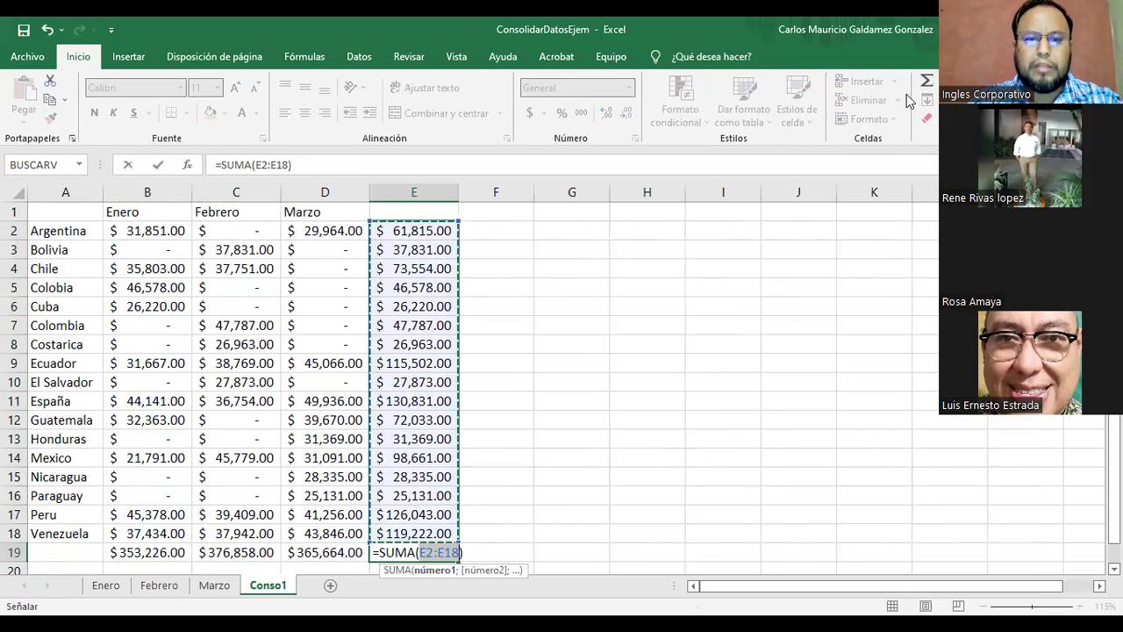
pyautogui.press('Return')
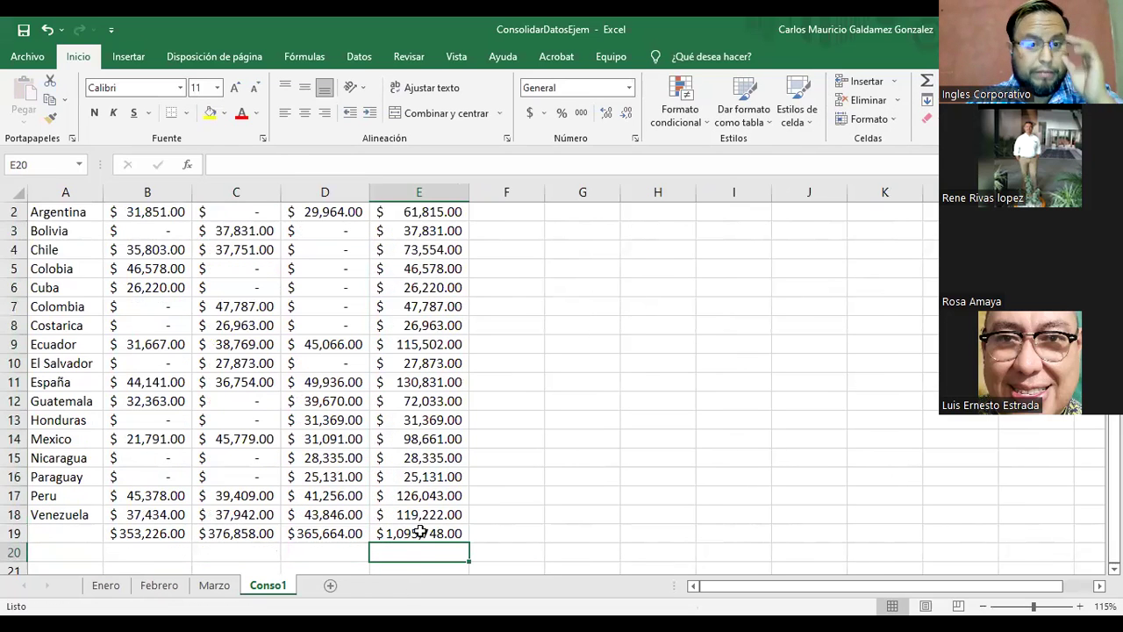
pyautogui.press('Up')
pyautogui.scroll(1, 511, 530)
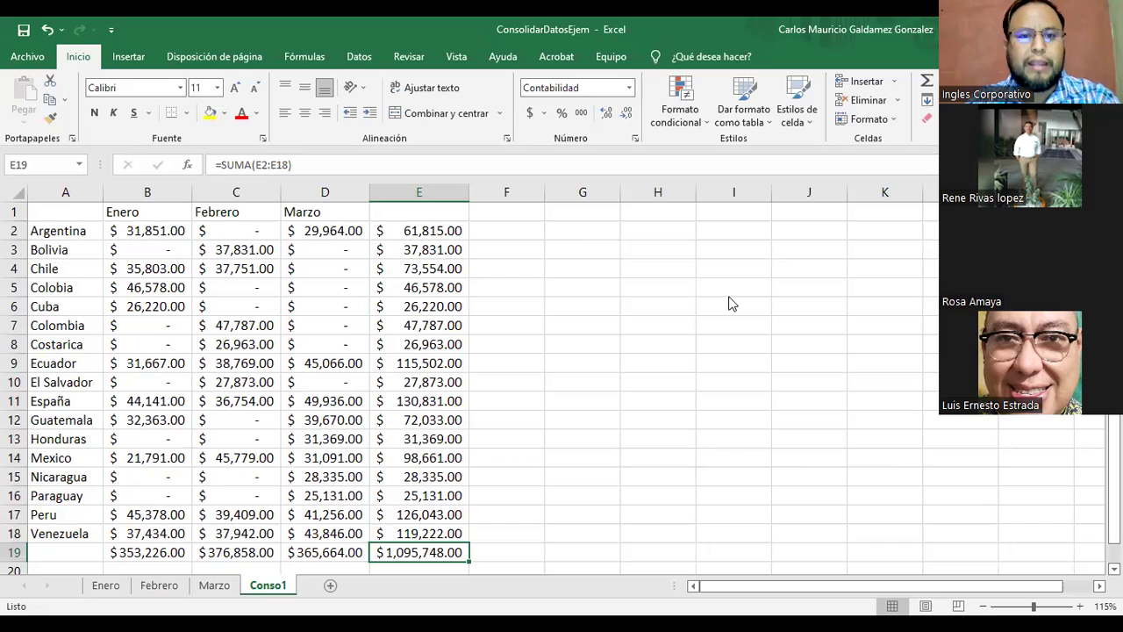
# Apply all borders to the figures and totals in B1:E19 and to the country names in A2:A18.
pyautogui.moveTo(113, 213); pyautogui.dragTo(374, 550)
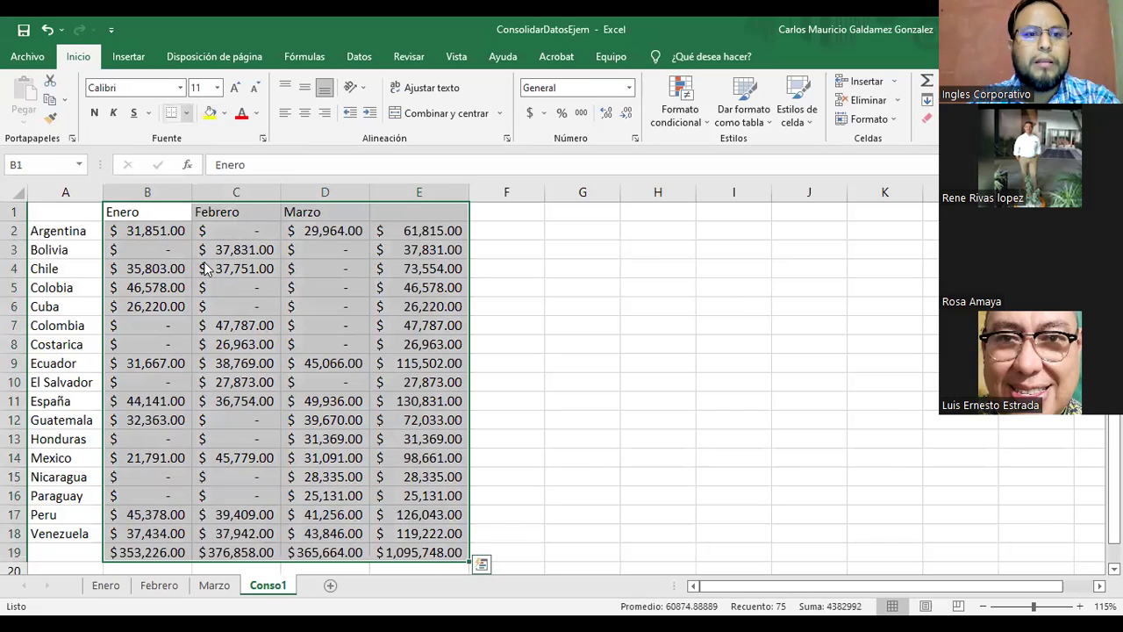
pyautogui.moveTo(76, 233); pyautogui.dragTo(79, 531)
pyautogui.moveTo(131, 213); pyautogui.dragTo(386, 207)
# Enter the heading TOTAL MES in E1 above the country totals.
pyautogui.click(425, 215)
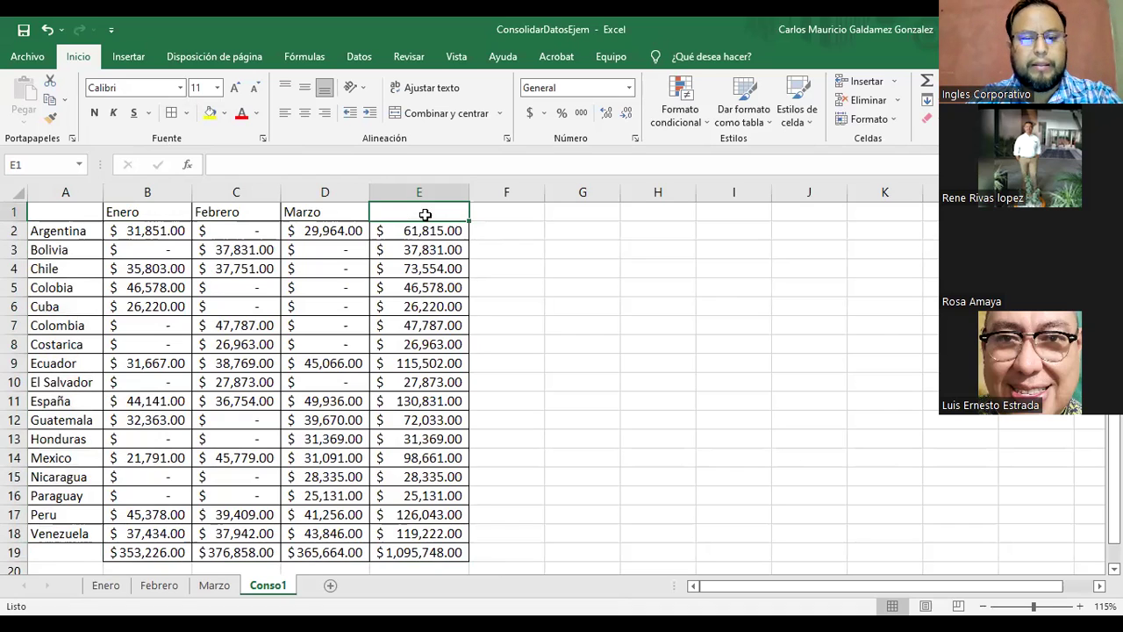
pyautogui.write('TOTAL MES')
pyautogui.press('Return')
# Label the grand total by entering TOTAL TRIM1 in F19 and autofit column F to the text.
pyautogui.press('Down')
pyautogui.press('Down')
pyautogui.press('Down')
pyautogui.press('Down')
pyautogui.press('Down')
pyautogui.press('Down')
pyautogui.press('Down')
pyautogui.press('Down')
pyautogui.press('Down')
pyautogui.press('Down')
pyautogui.press('Down')
pyautogui.press('Down')
pyautogui.press('Down')
pyautogui.press('Down')
pyautogui.press('Down')
pyautogui.press('Down')
pyautogui.press('Down')
pyautogui.press('Down')
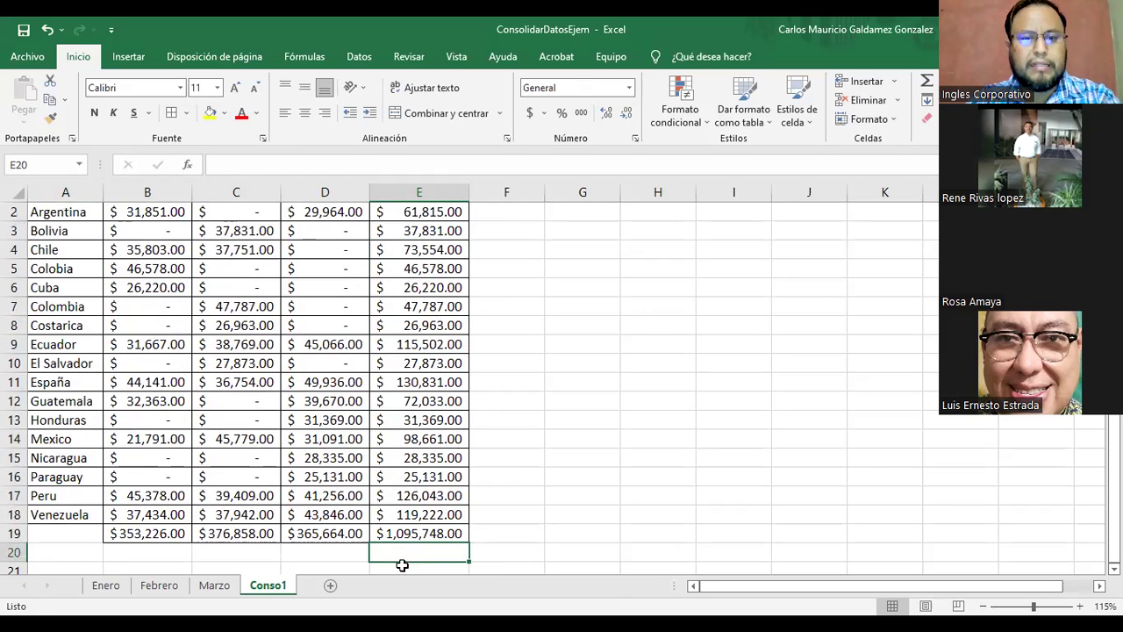
pyautogui.click(511, 532)
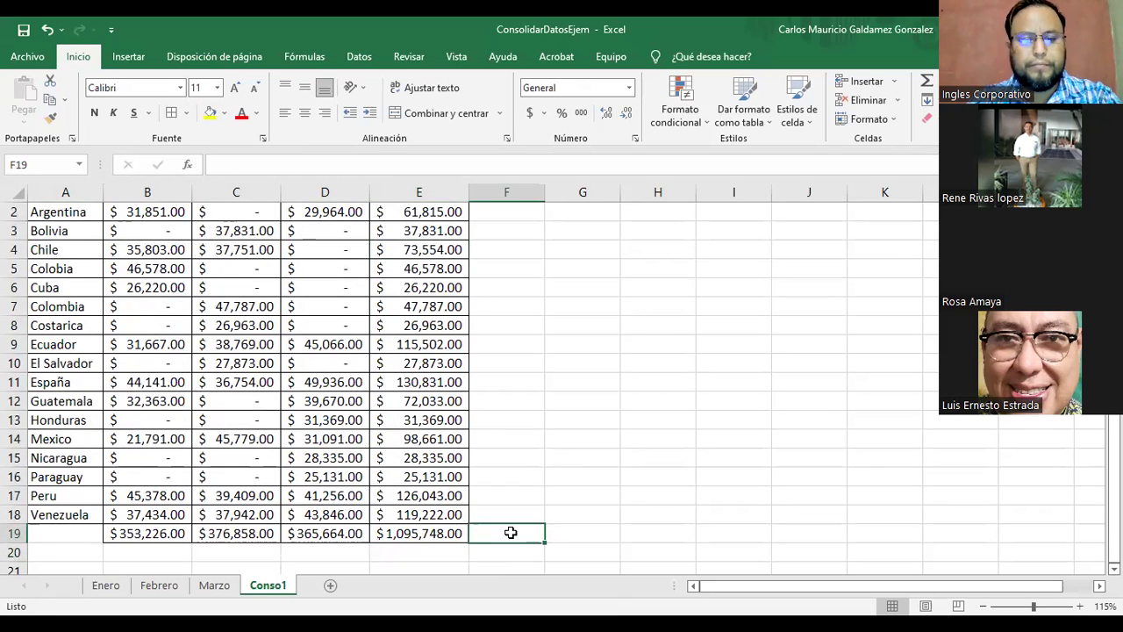
pyautogui.write('TA')
pyautogui.press('BackSpace')
pyautogui.write('O')
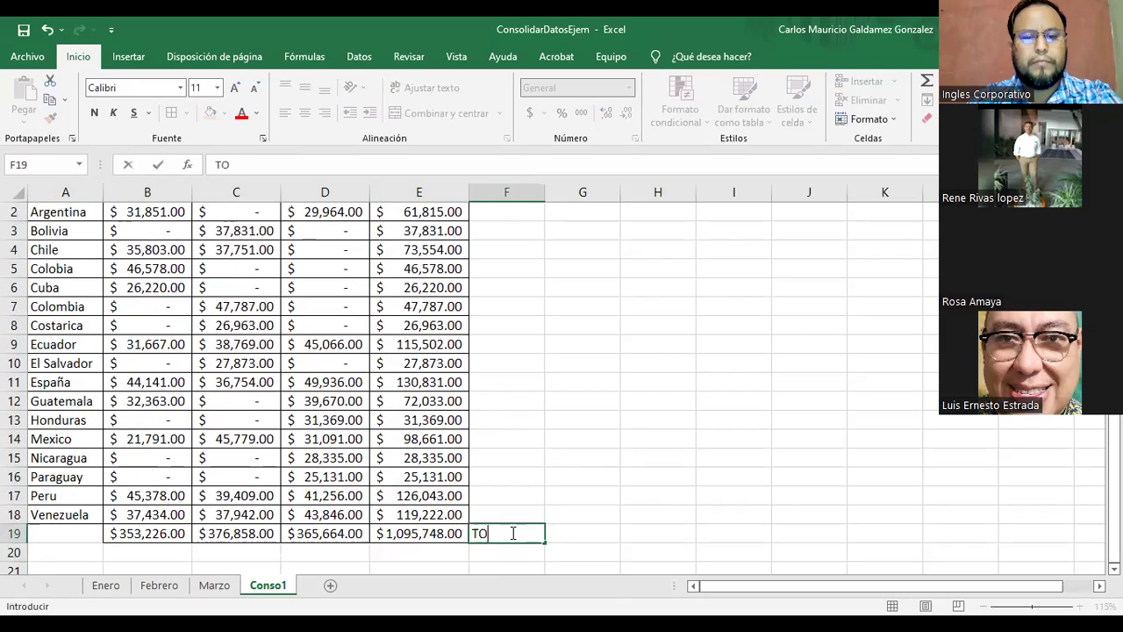
pyautogui.write('TAL TRIM1')
pyautogui.press('Return')
pyautogui.doubleClick(544, 191)
pyautogui.scroll(1, 413, 535)
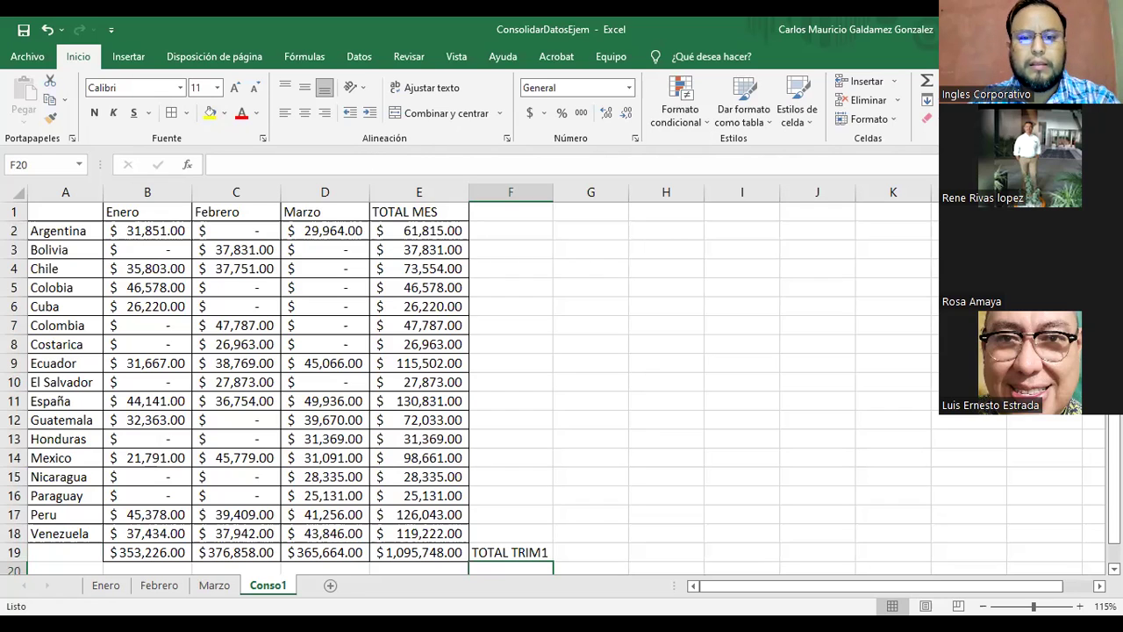
pyautogui.press('Up')
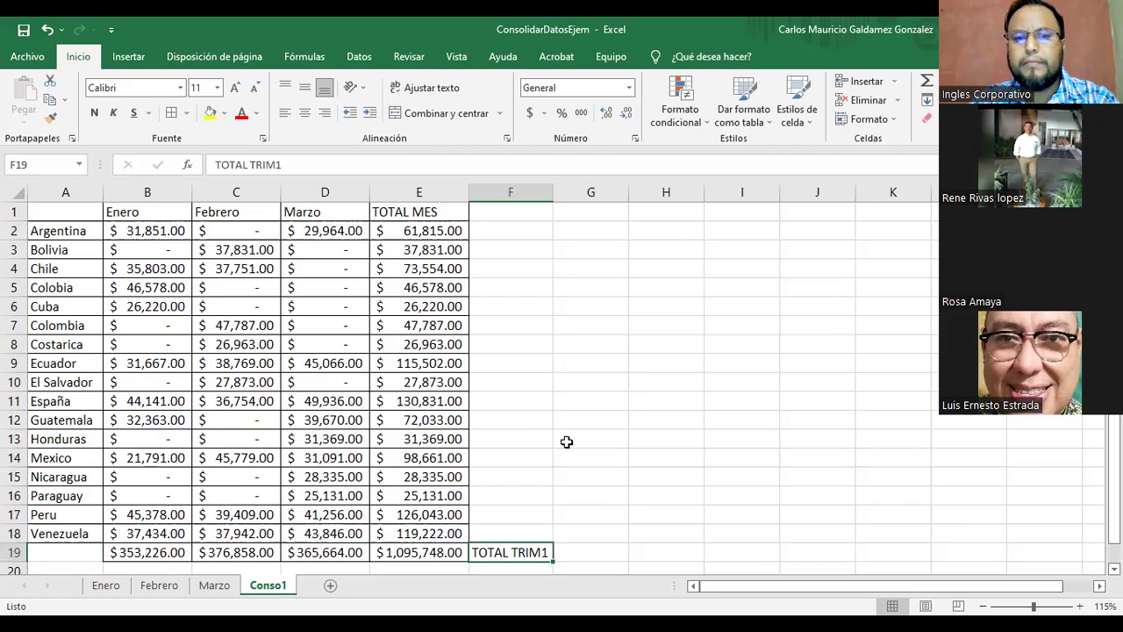
# Compare the Marzo and Enero sheets with Conso1, examining its country list, El Salvador's Enero and Marzo cells, and the totals in E18:E19.
pyautogui.click(214, 585)
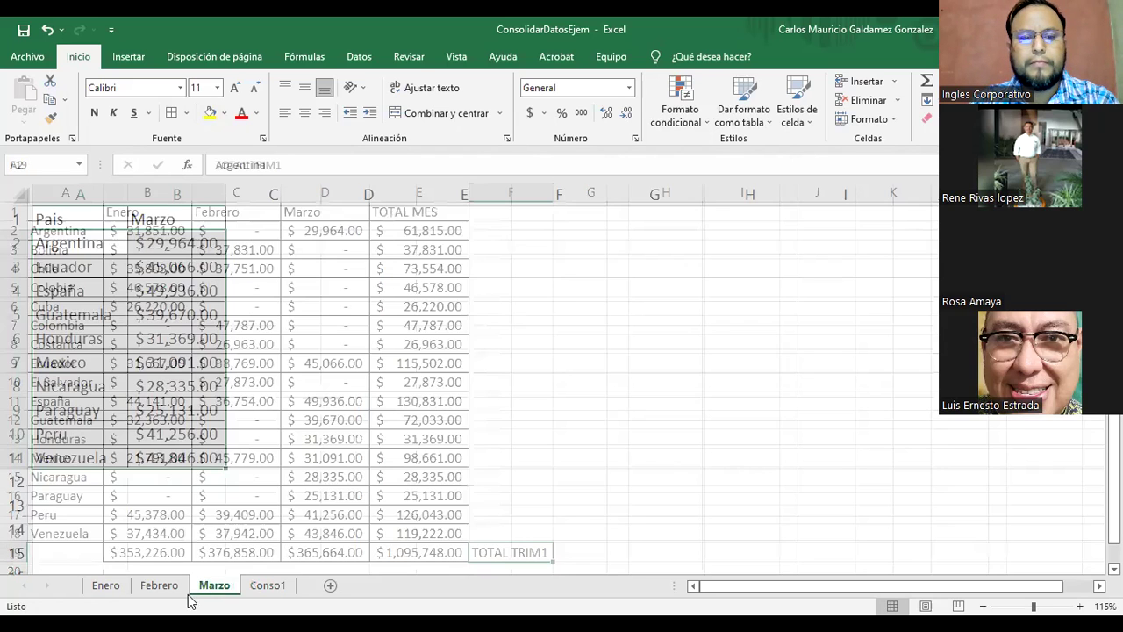
pyautogui.click(110, 587)
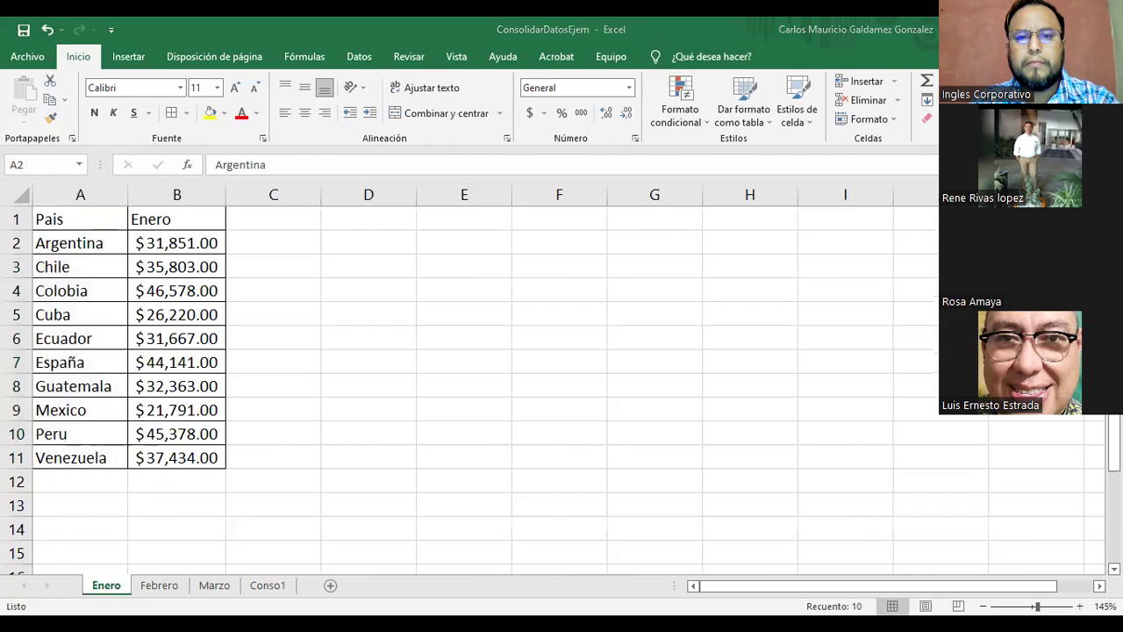
pyautogui.click(553, 156)
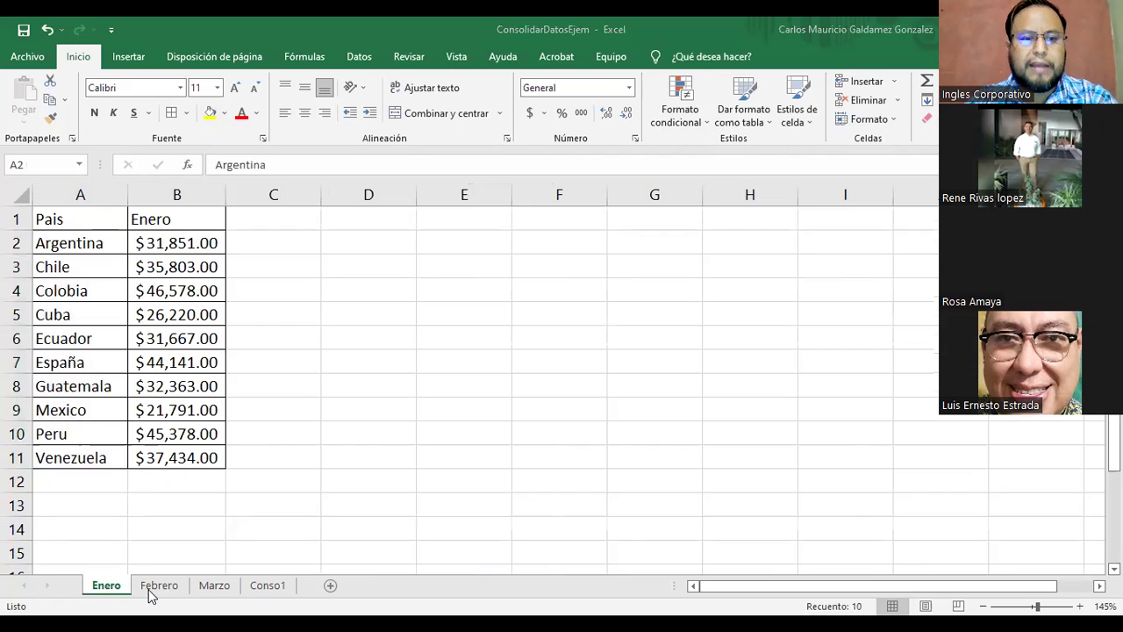
pyautogui.click(214, 588)
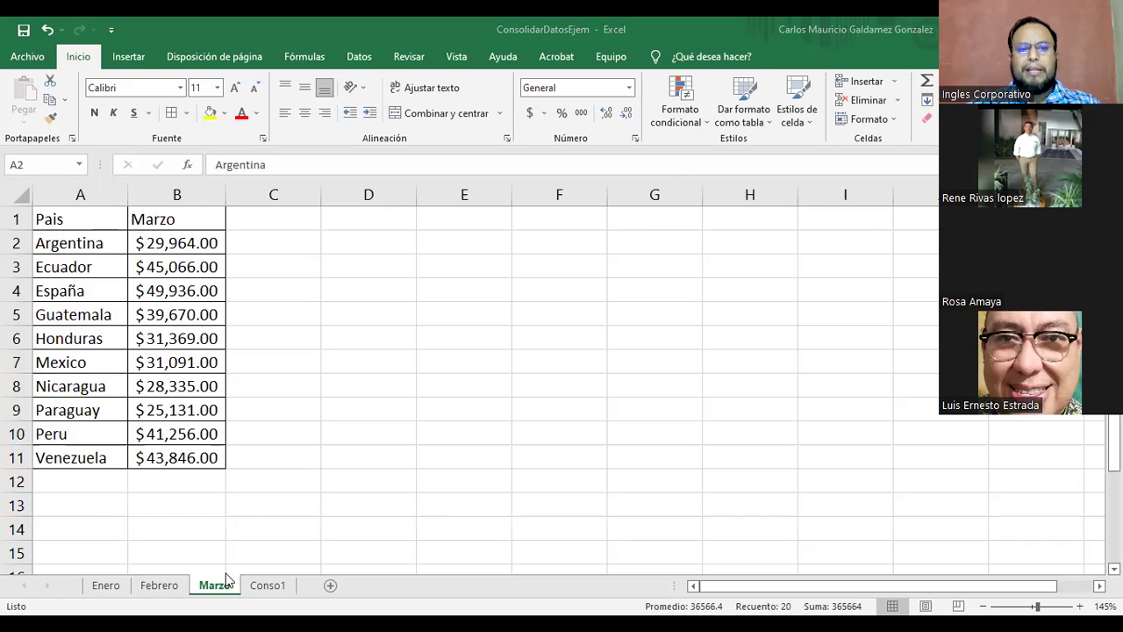
pyautogui.click(269, 585)
pyautogui.click(256, 365)
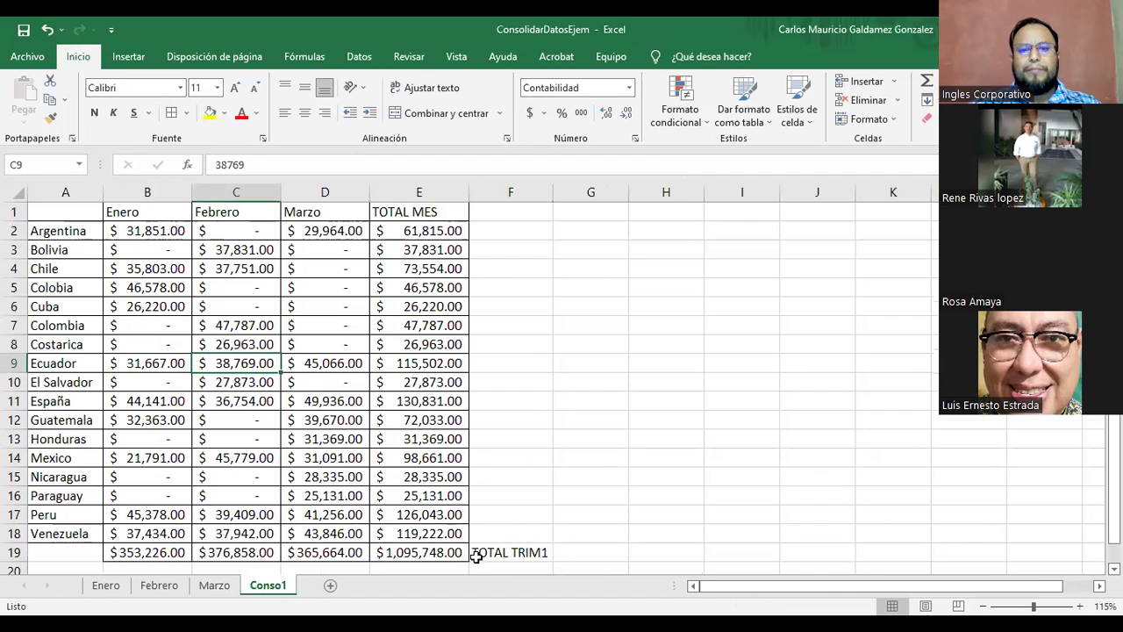
pyautogui.moveTo(31, 237); pyautogui.dragTo(73, 530)
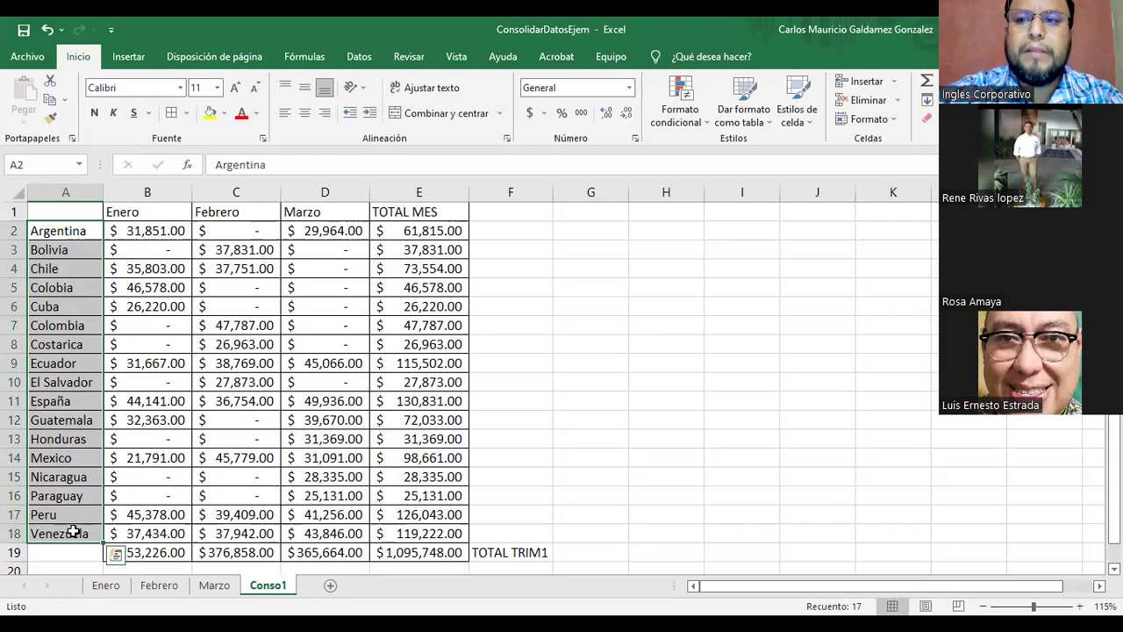
pyautogui.click(68, 386)
pyautogui.click(156, 382)
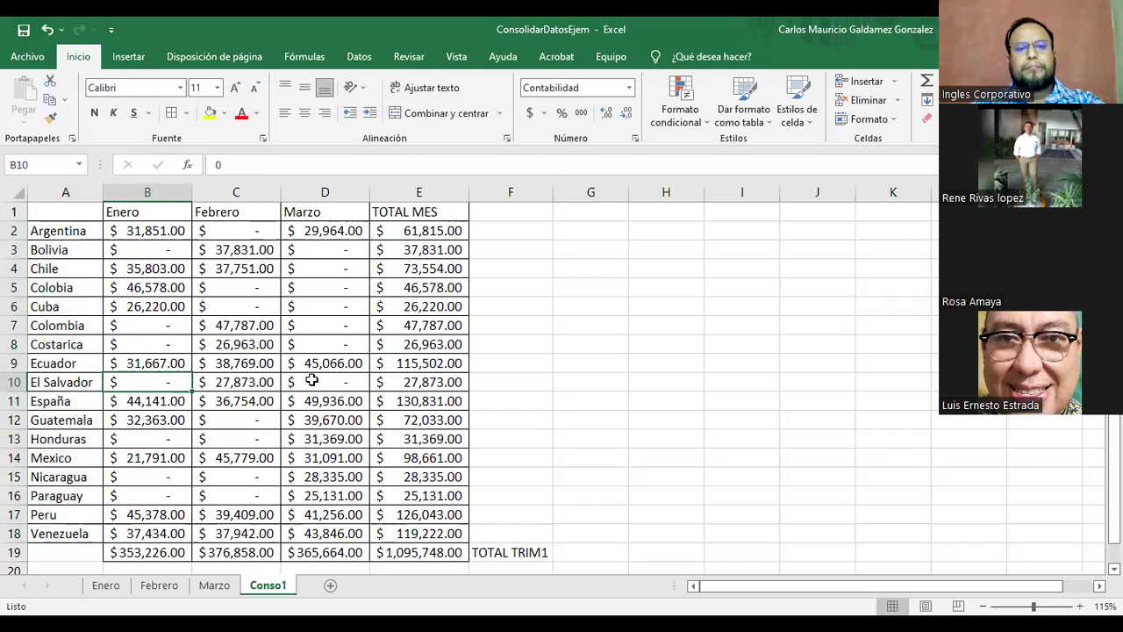
pyautogui.keyDown('ctrl'); pyautogui.click(311, 379); pyautogui.keyUp('ctrl')
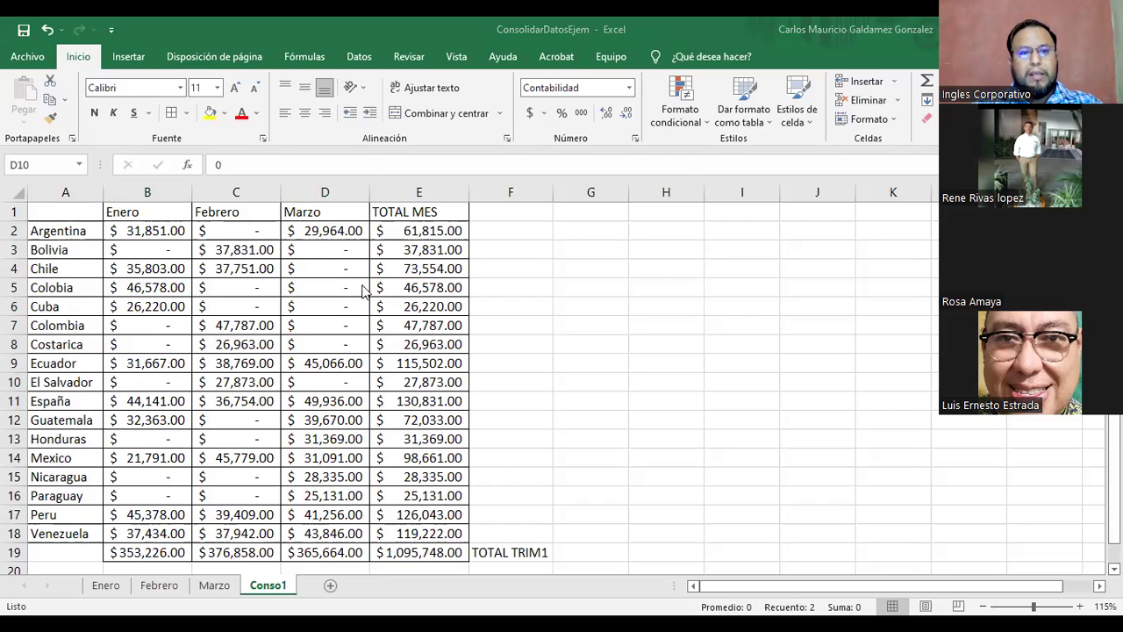
pyautogui.click(127, 226)
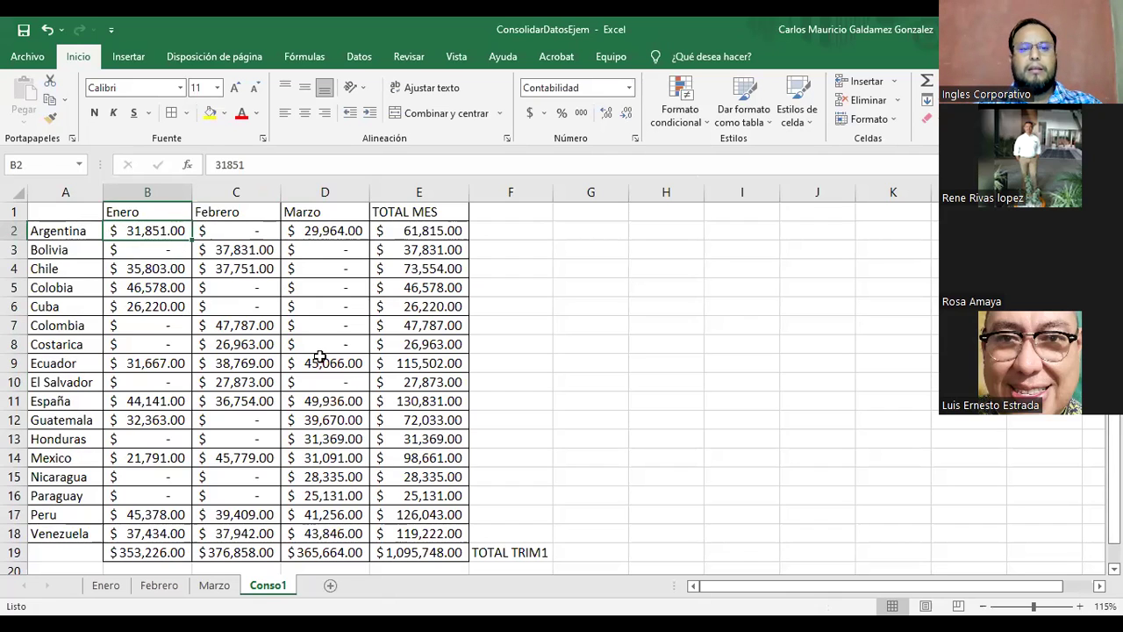
pyautogui.keyDown('shift'); pyautogui.click(431, 548); pyautogui.keyUp('shift')
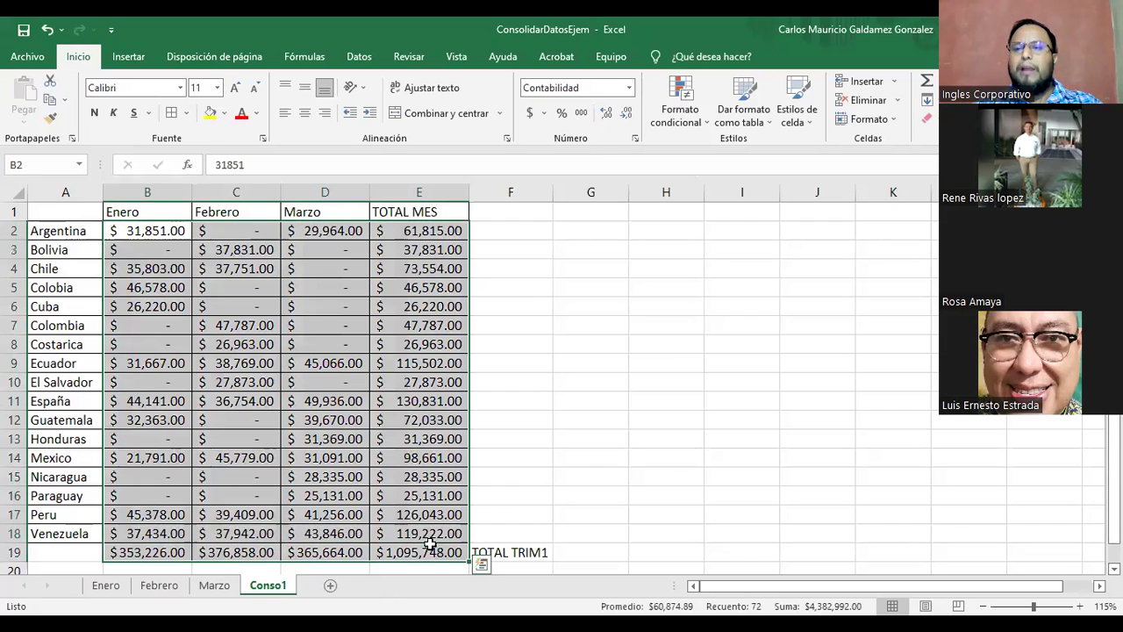
pyautogui.click(432, 549)
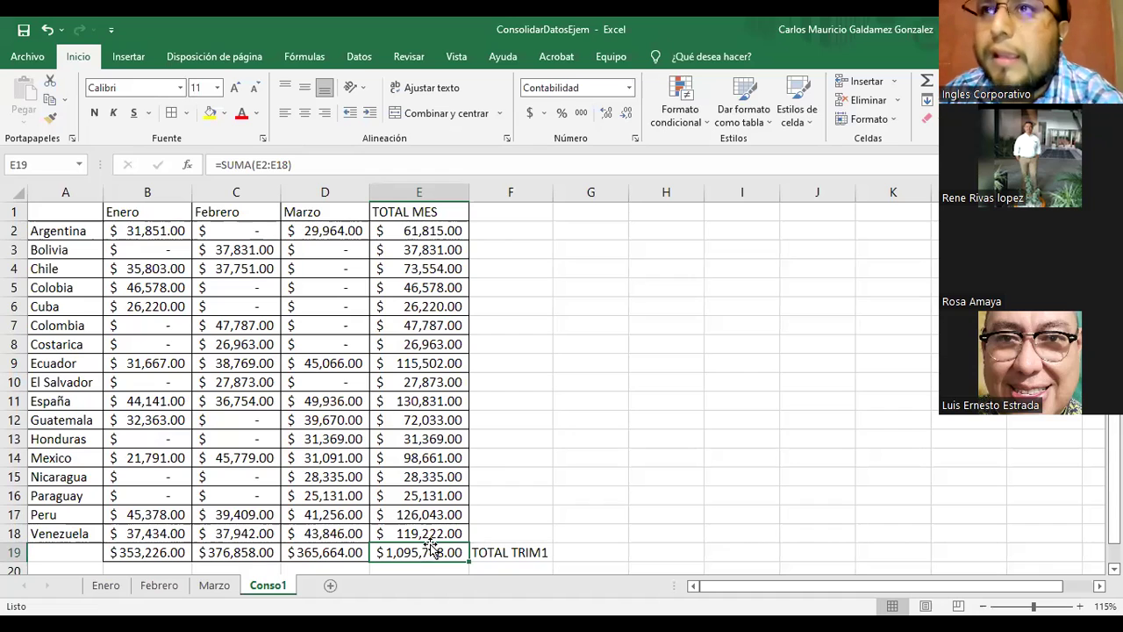
pyautogui.click(384, 533)
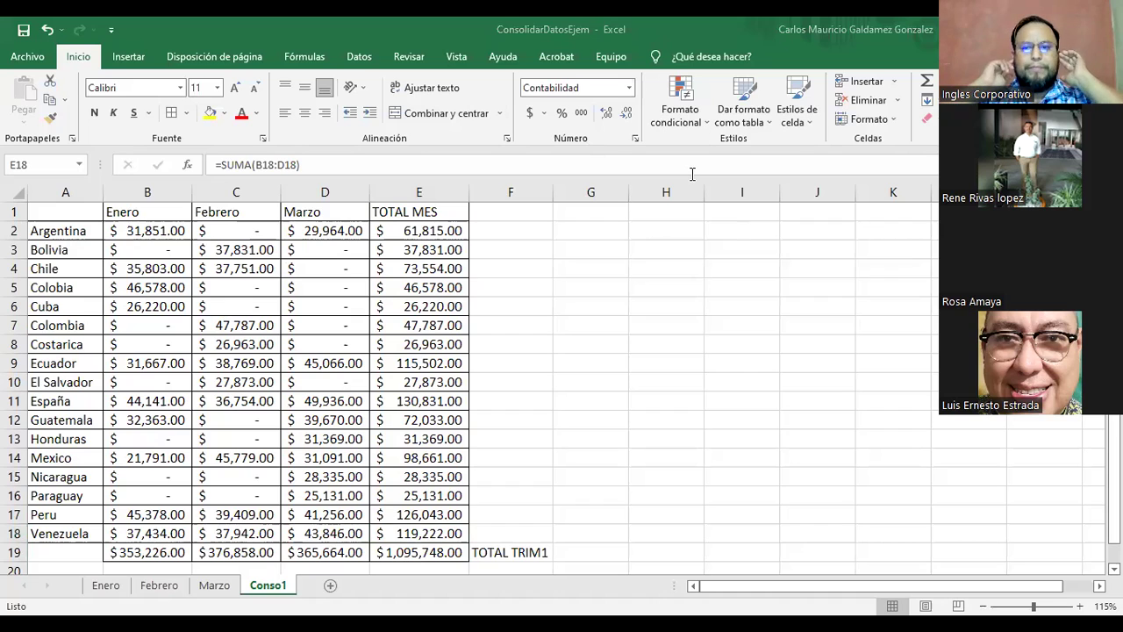
# Add a new worksheet after Conso1 and name it Conso2.
pyautogui.click(330, 586)
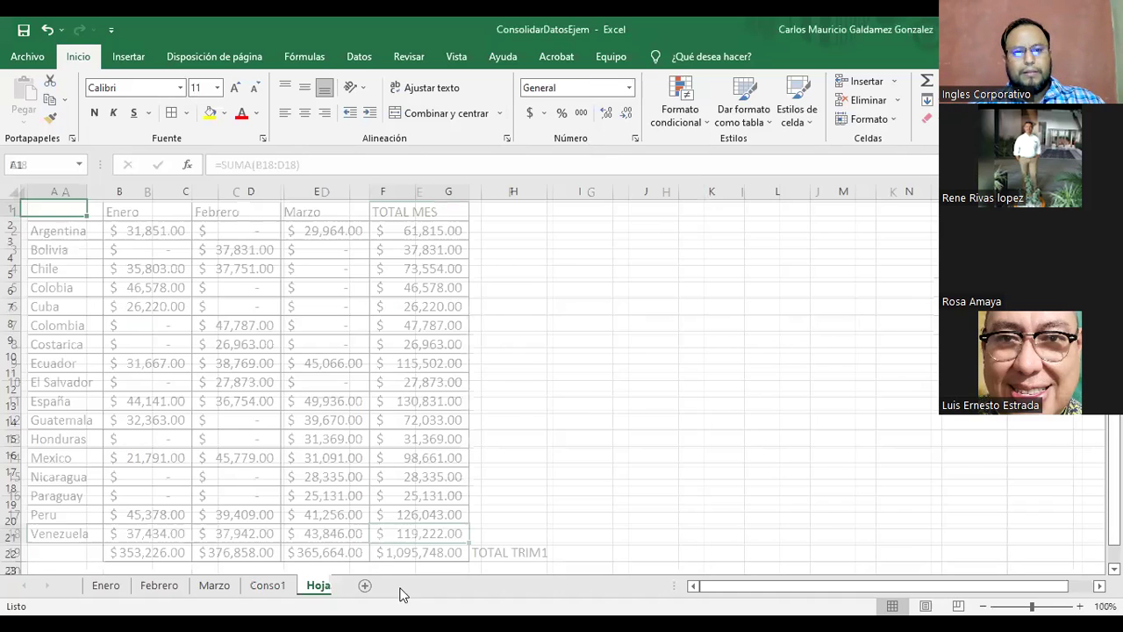
pyautogui.doubleClick(318, 586)
pyautogui.write('Co')
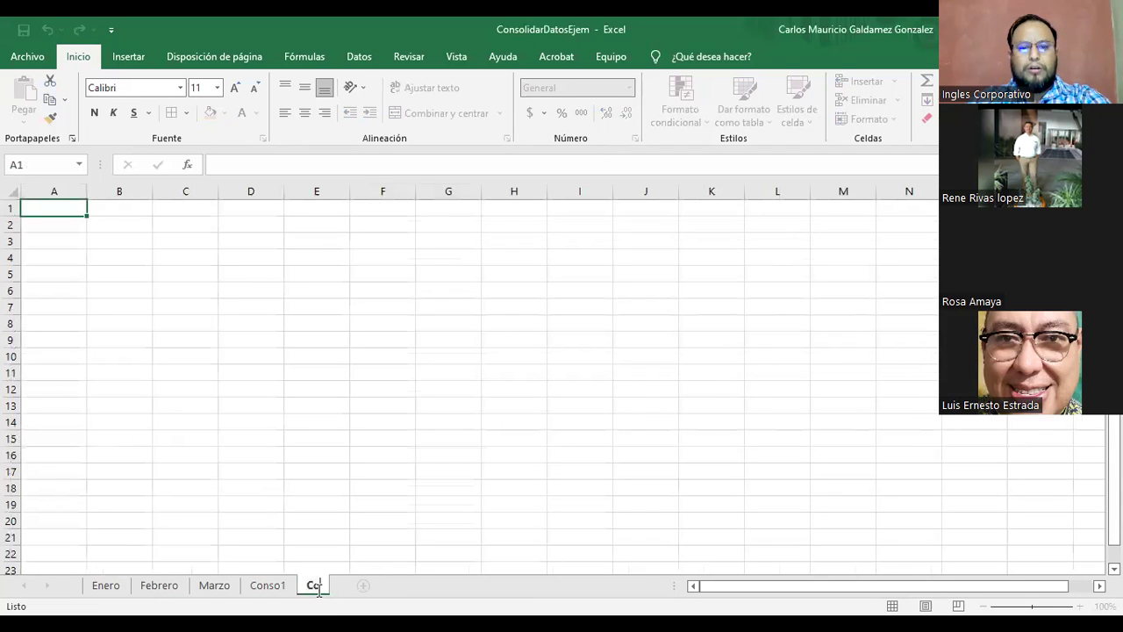
pyautogui.write('nso2')
pyautogui.press('Return')
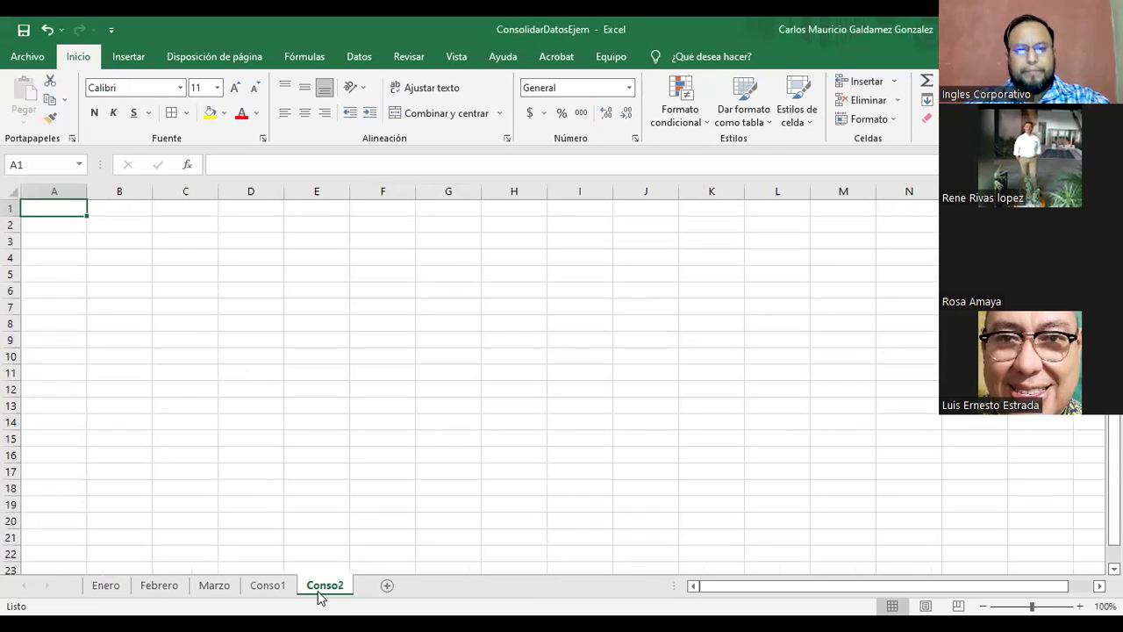
# Change the country name in A2 of the Enero sheet to Argentinas.
pyautogui.click(105, 585)
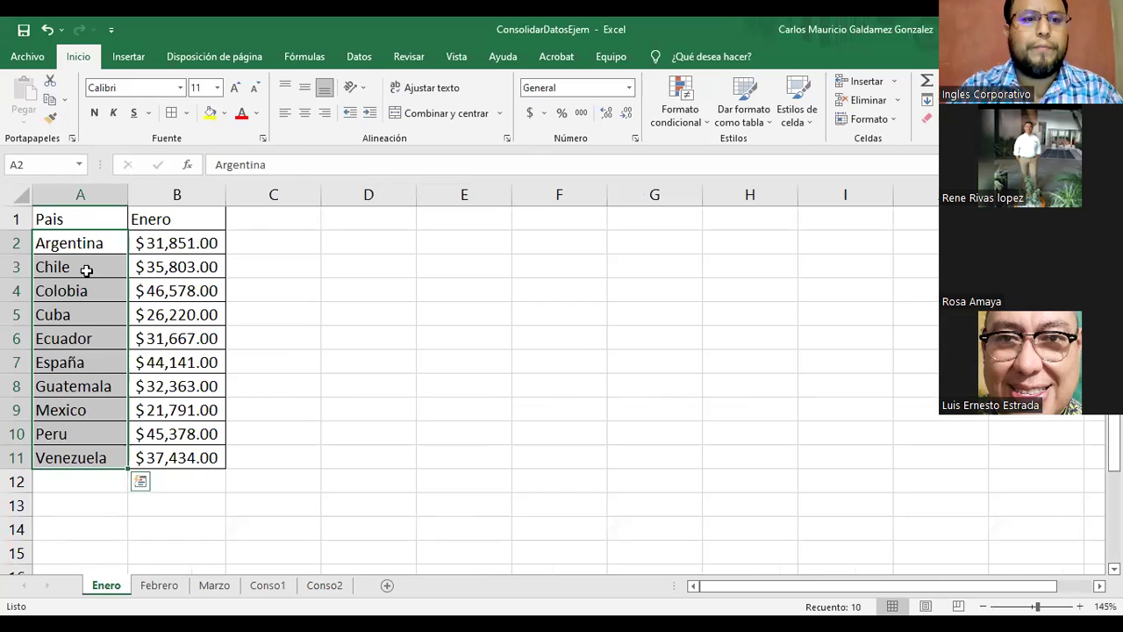
pyautogui.doubleClick(101, 243)
pyautogui.write('s')
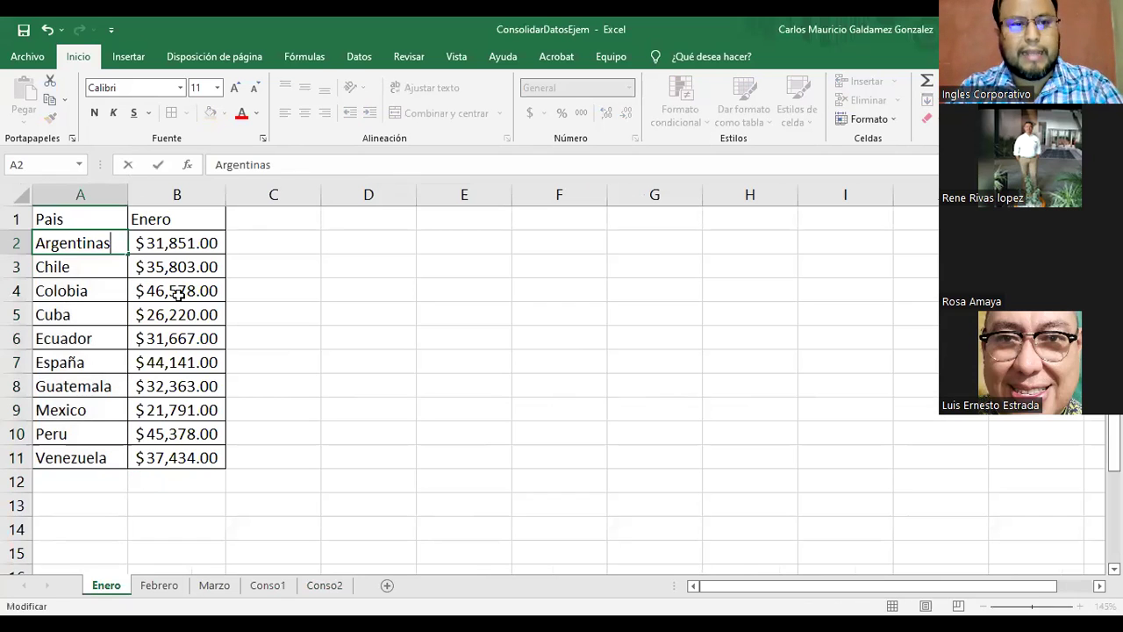
pyautogui.press('Return')
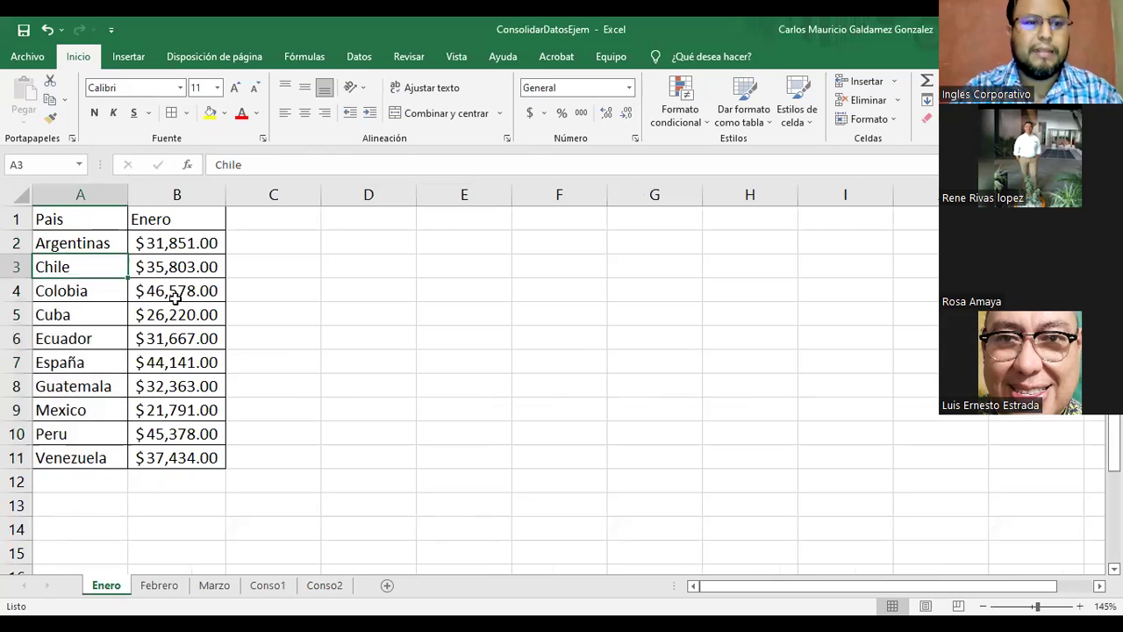
# Compare the spelling of Colobia and Colombia across Enero, Febrero and Conso1, examining both rows in the consolidated table.
pyautogui.click(66, 292)
pyautogui.click(153, 585)
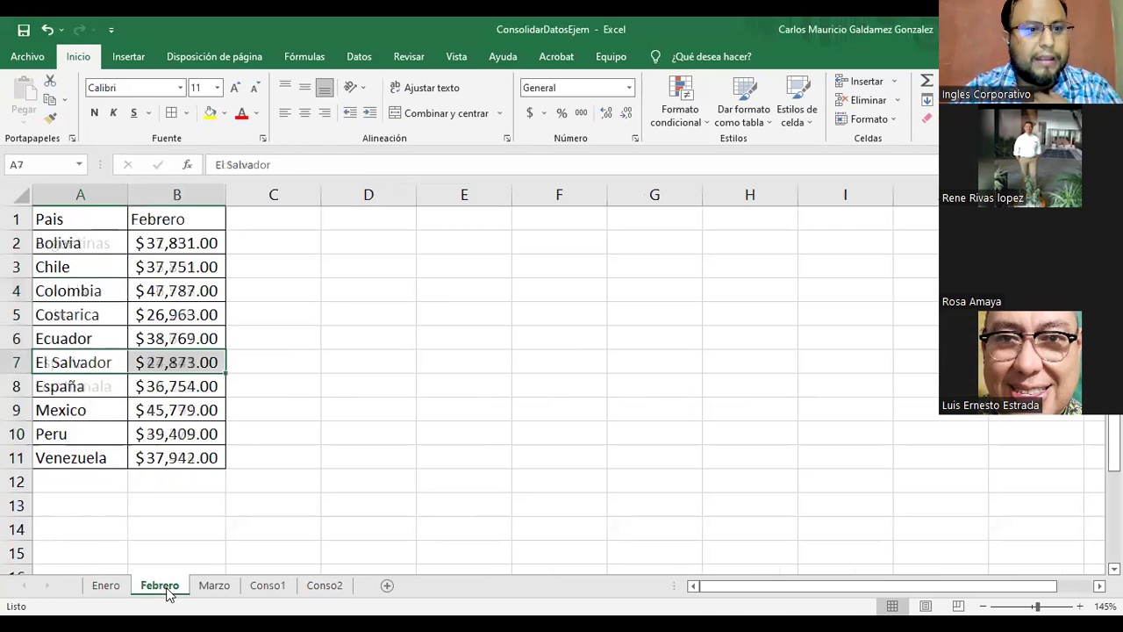
pyautogui.click(84, 293)
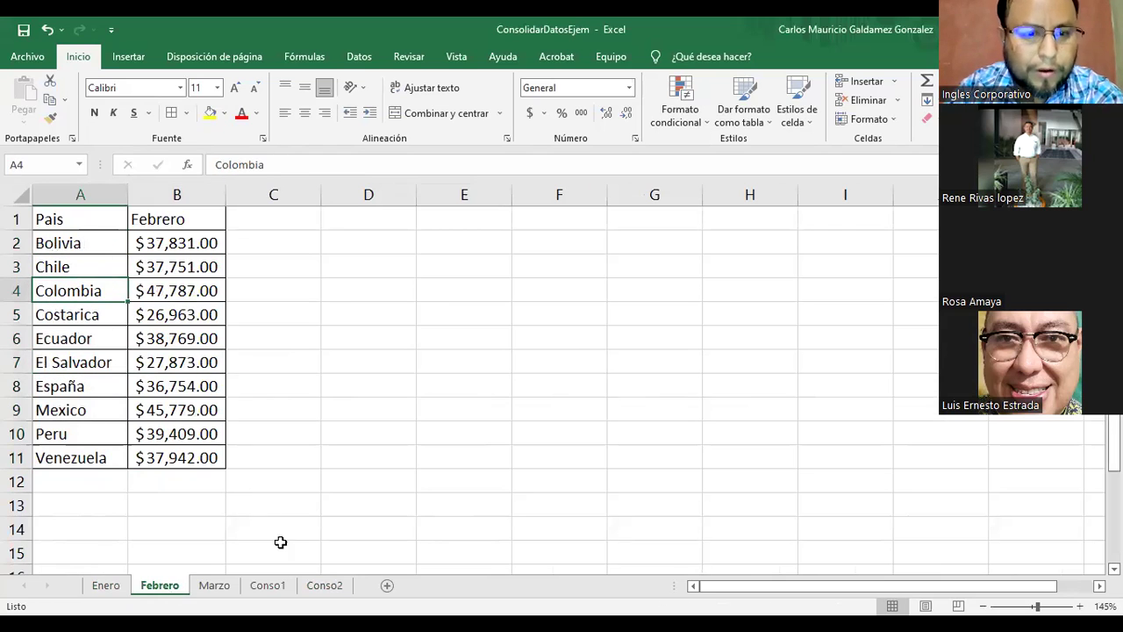
pyautogui.click(323, 585)
pyautogui.click(267, 585)
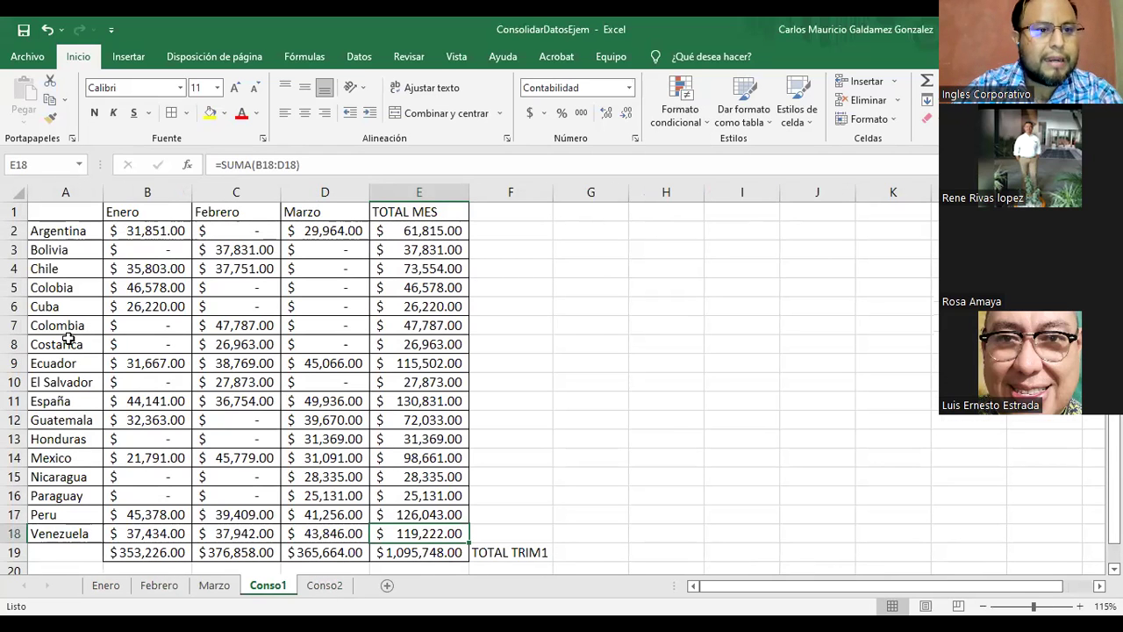
pyautogui.click(36, 287)
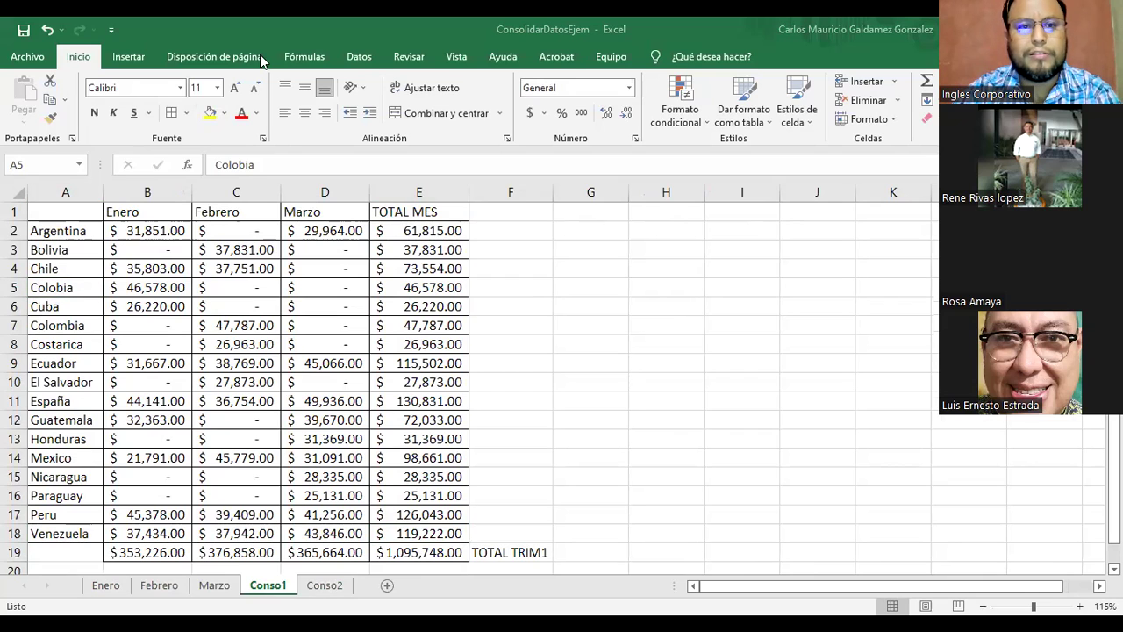
pyautogui.click(81, 287)
pyautogui.click(172, 291)
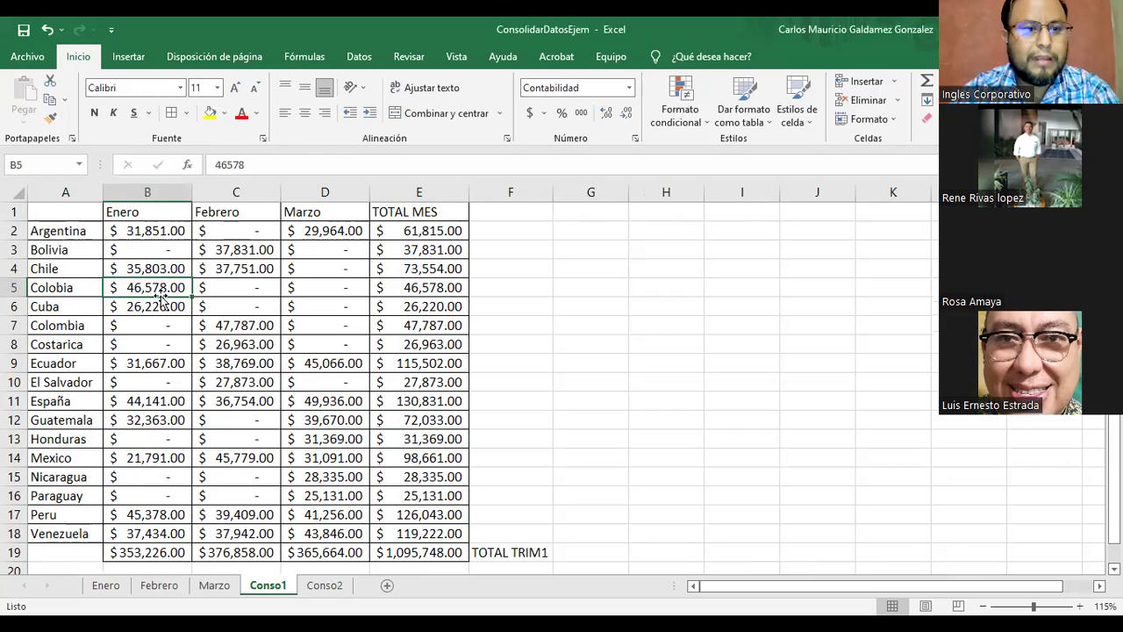
pyautogui.click(67, 329)
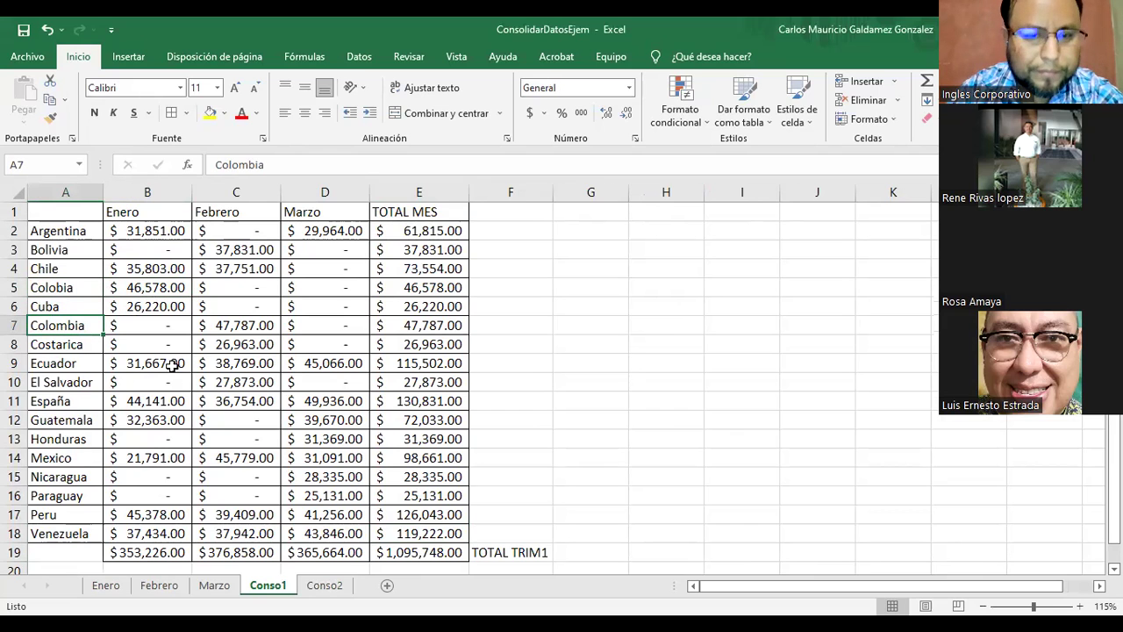
pyautogui.click(106, 585)
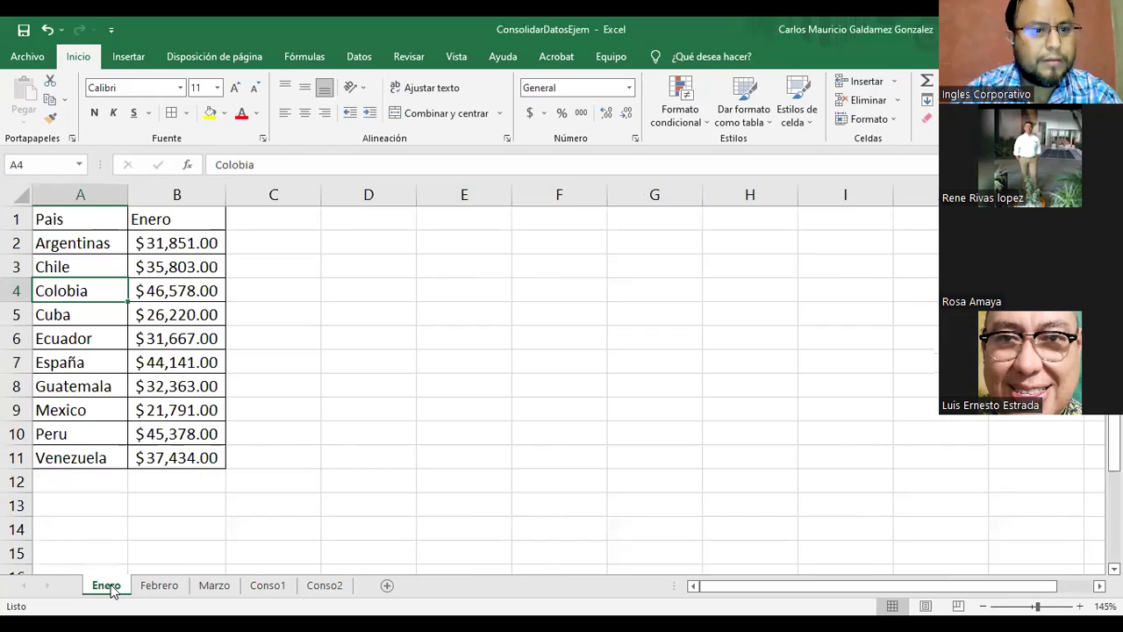
pyautogui.click(158, 586)
pyautogui.click(211, 586)
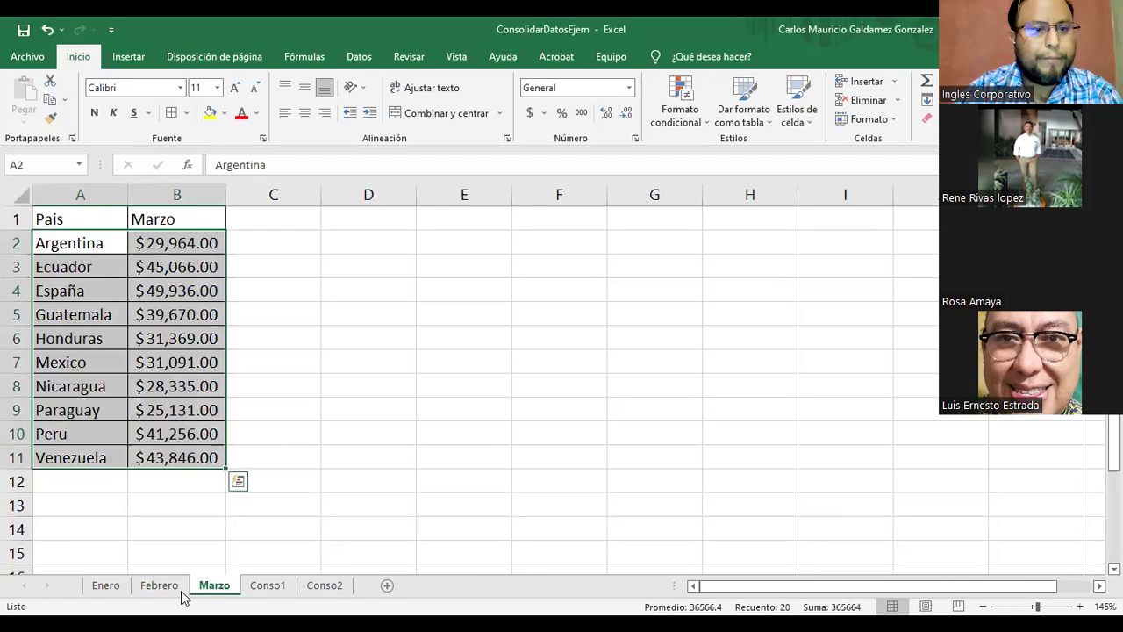
pyautogui.click(112, 586)
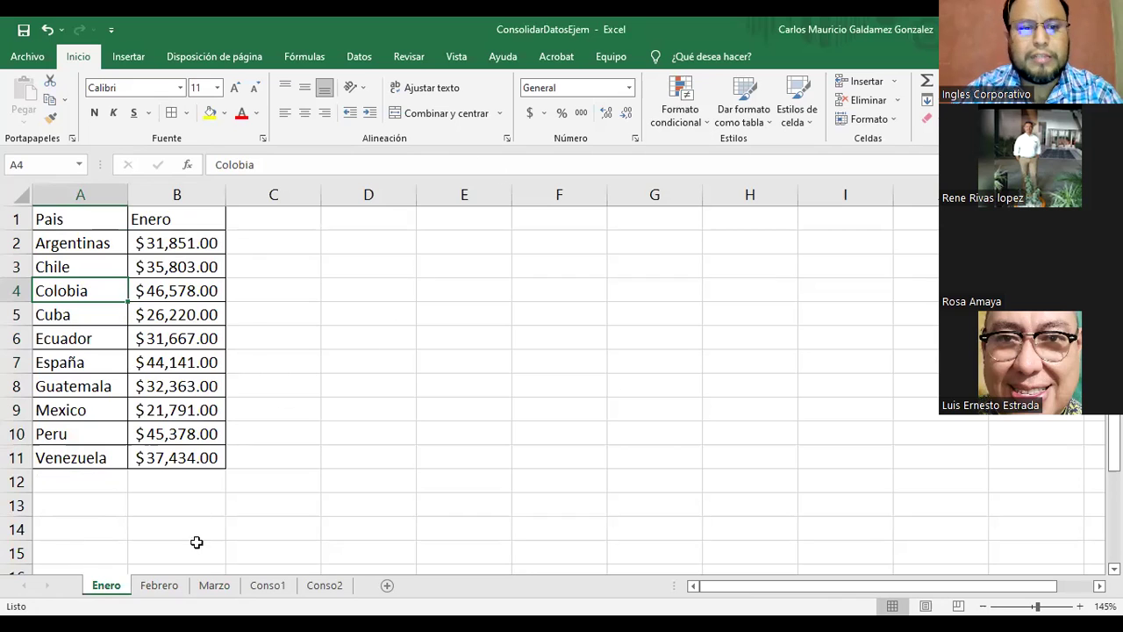
pyautogui.click(268, 586)
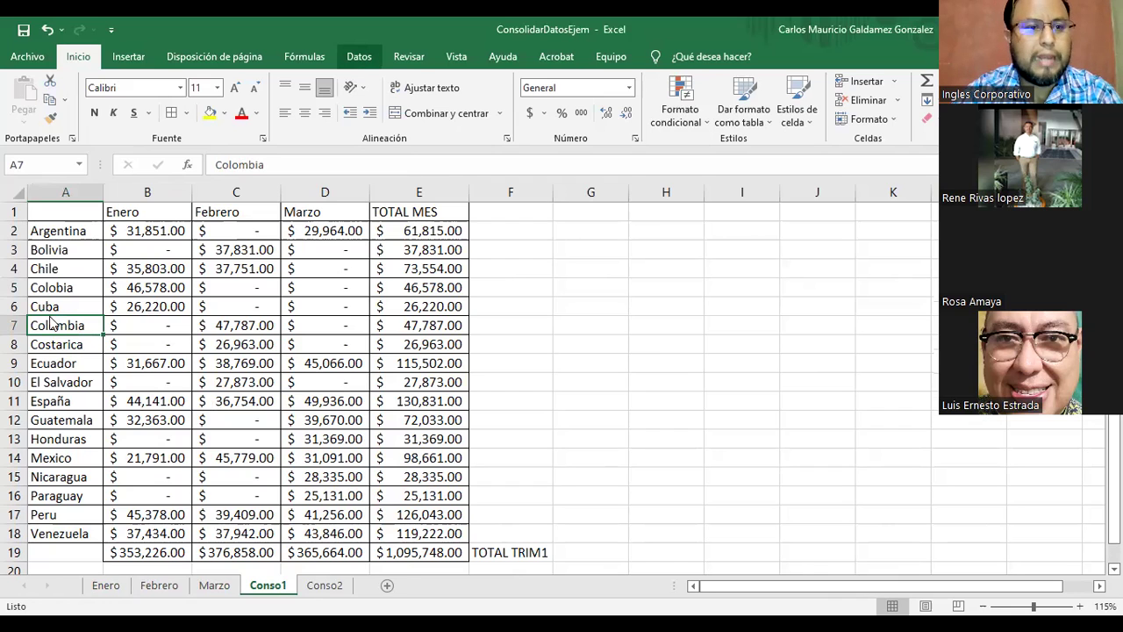
pyautogui.moveTo(46, 292); pyautogui.dragTo(413, 283)
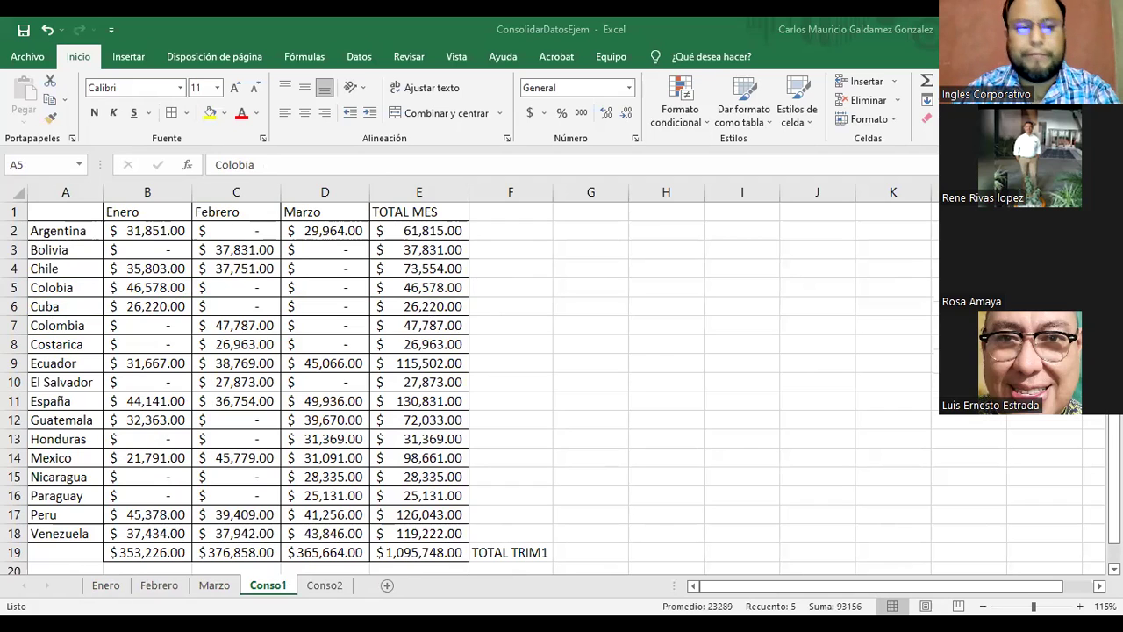
# Correct the country name in A4 of the Enero sheet to Colombia.
pyautogui.click(111, 590)
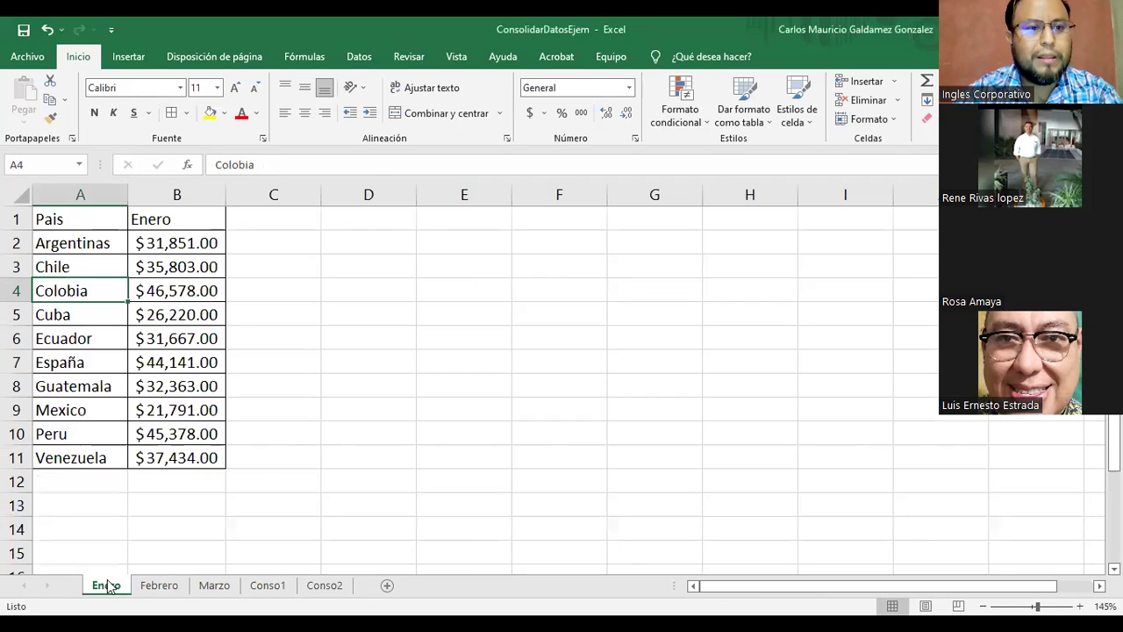
pyautogui.write('Co')
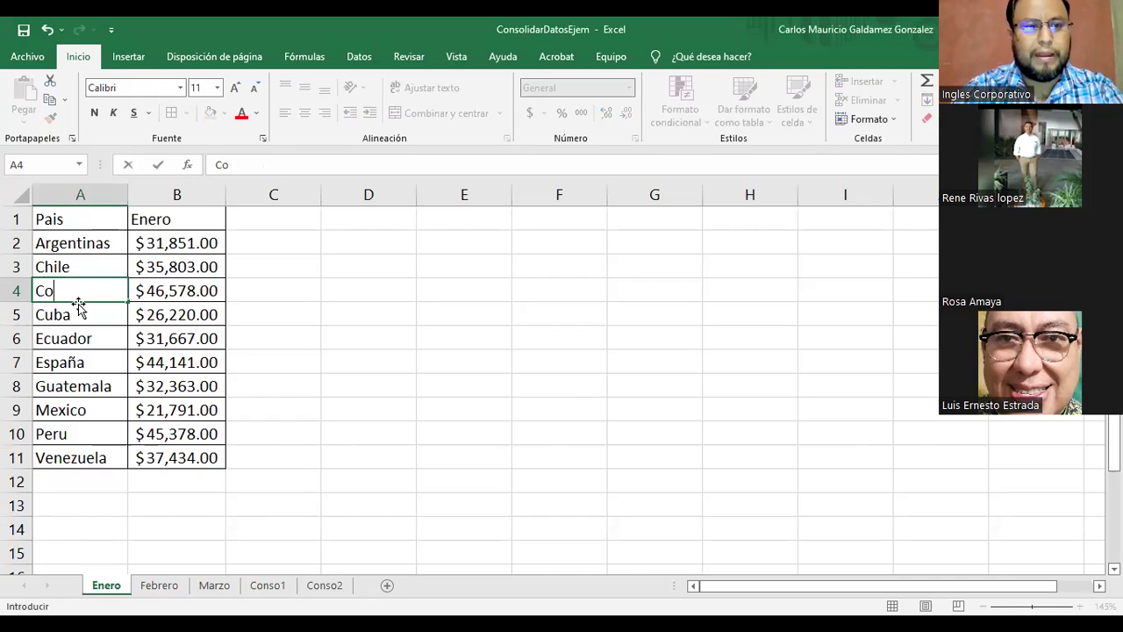
pyautogui.write('lombia')
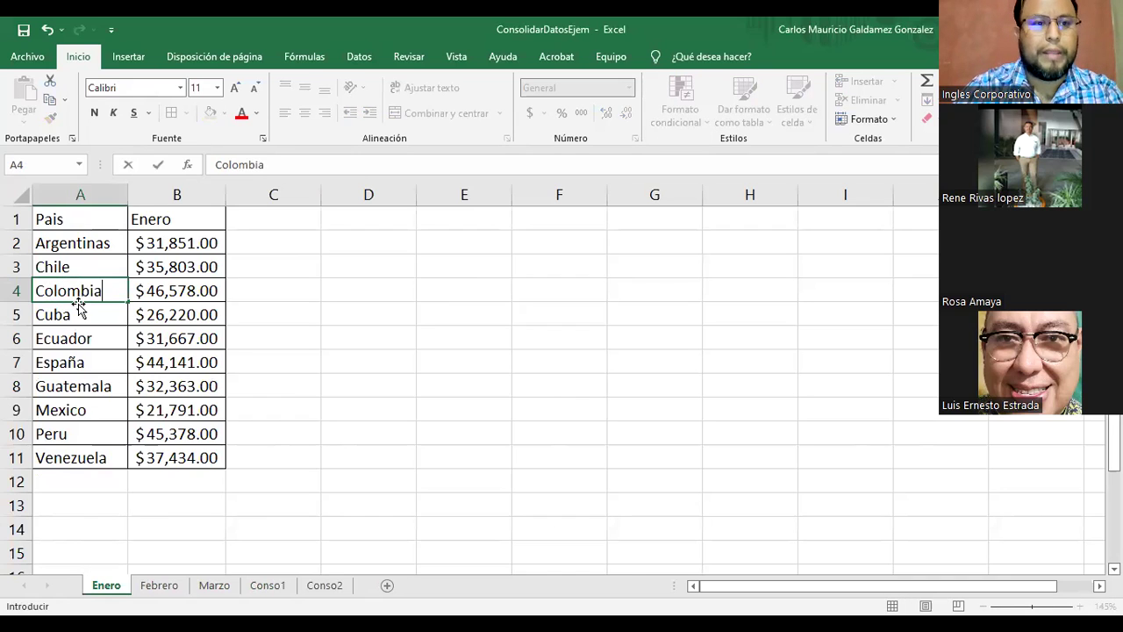
pyautogui.press('Return')
# Correct the country name in A5 of the Febrero sheet to Costa Rica.
pyautogui.click(157, 585)
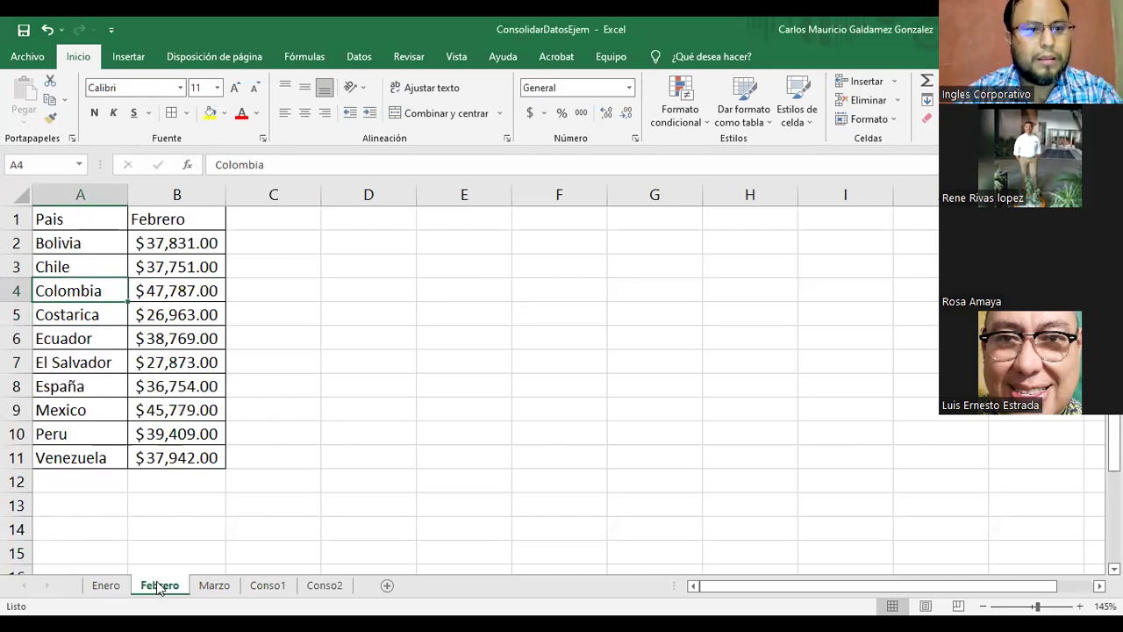
pyautogui.doubleClick(75, 315)
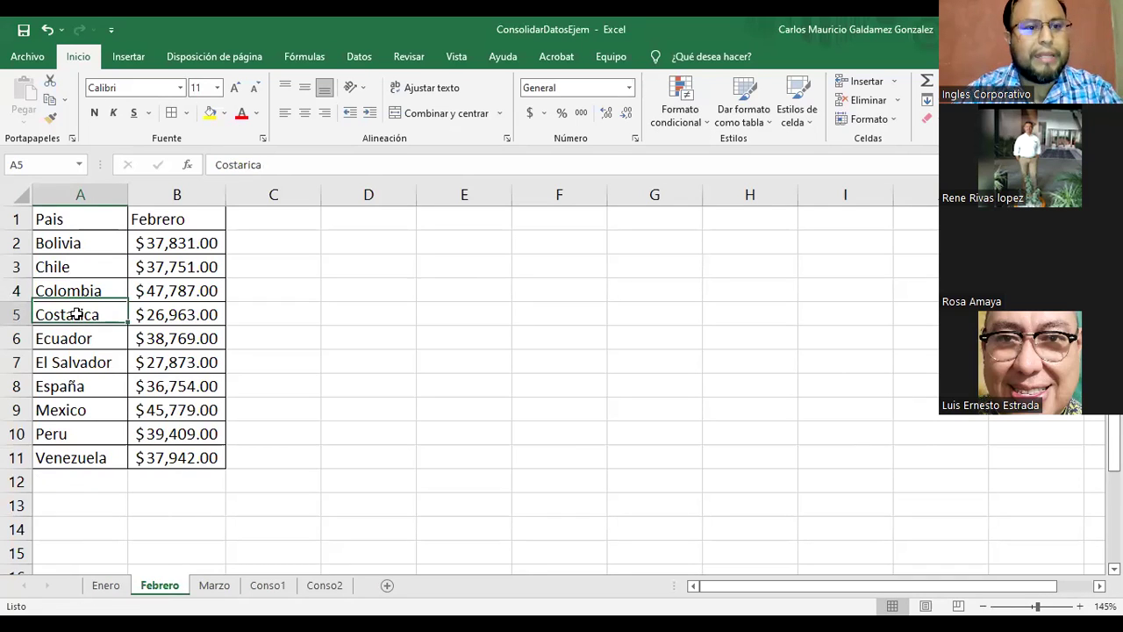
pyautogui.press('Delete')
pyautogui.write('R')
pyautogui.press('End')
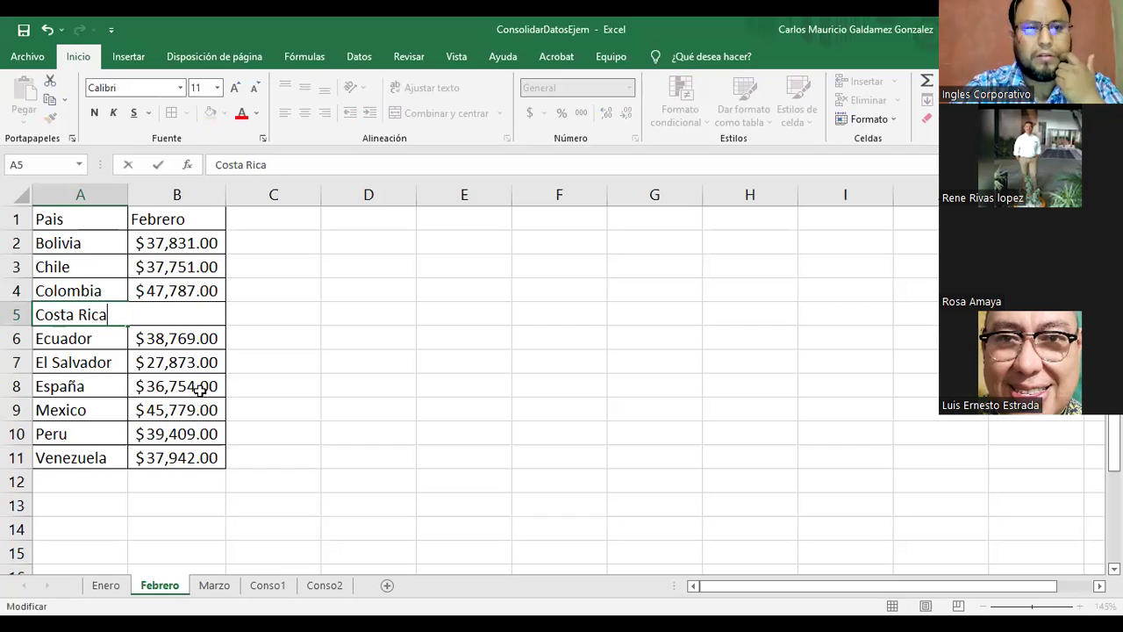
pyautogui.press('Return')
# Review the Enero and Marzo lists, the Conso2 sheet and the consolidated country names in A2:A18 of Conso1.
pyautogui.click(104, 591)
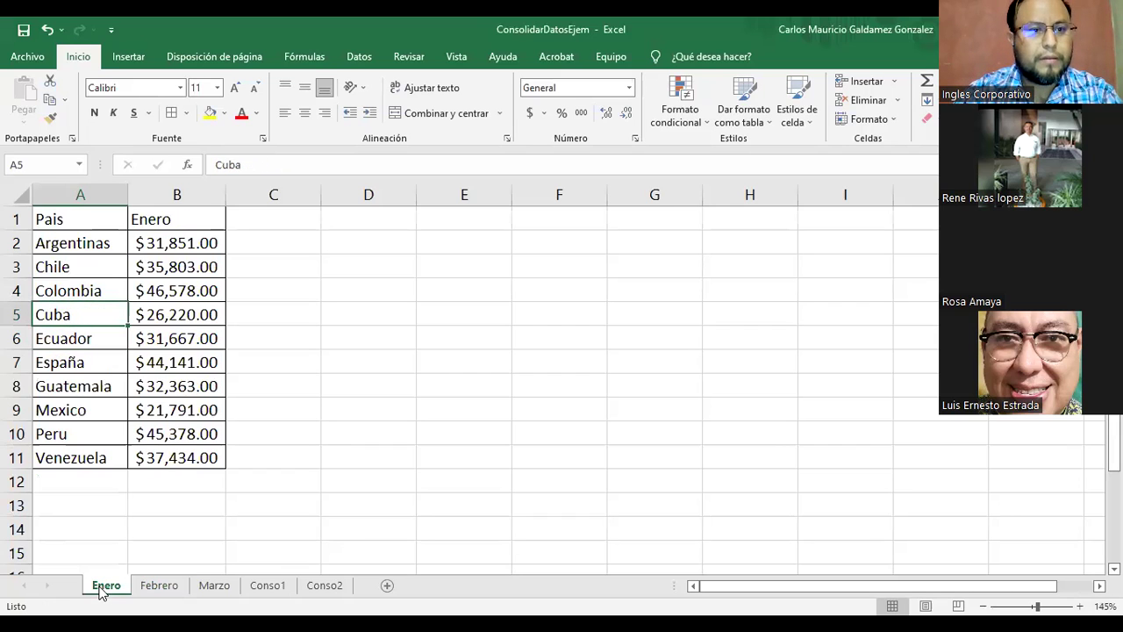
pyautogui.click(211, 588)
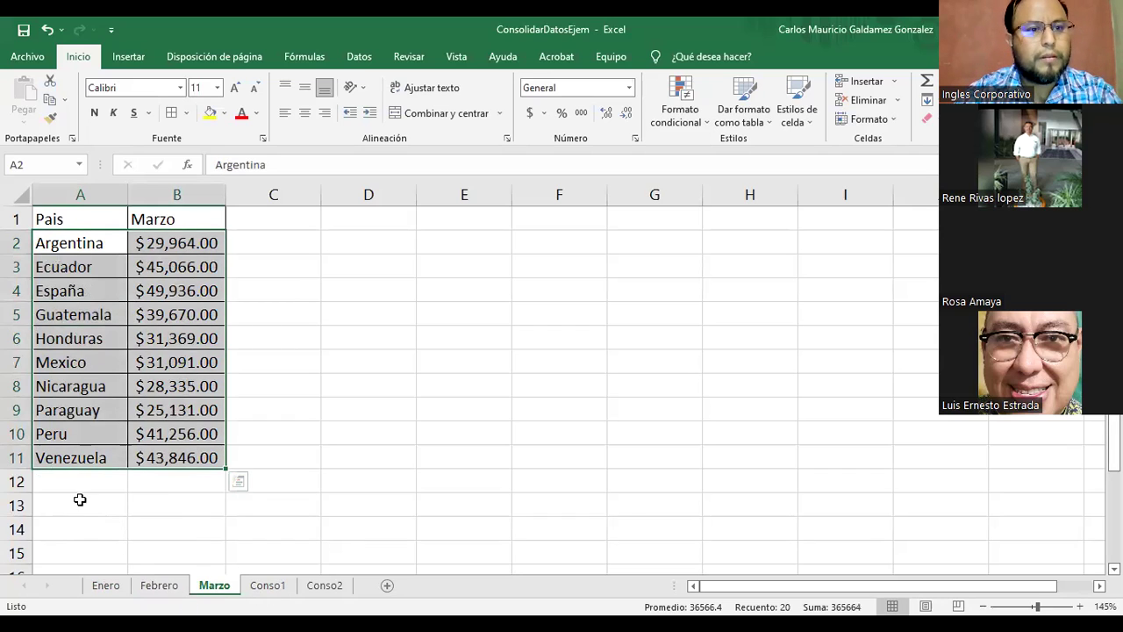
pyautogui.click(107, 587)
pyautogui.click(263, 589)
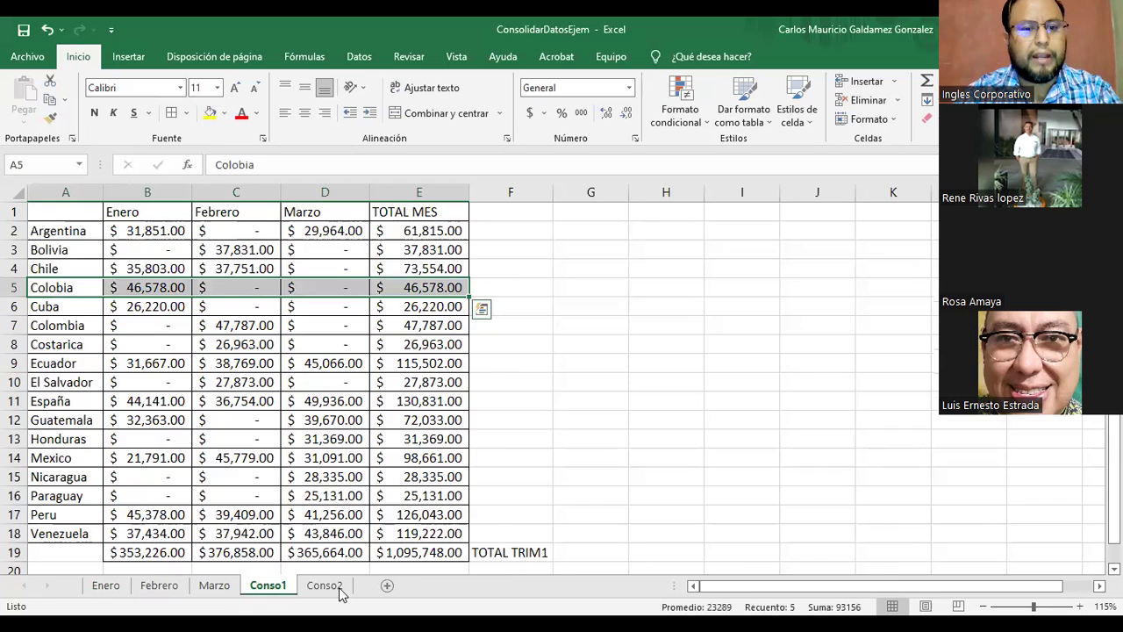
pyautogui.click(341, 588)
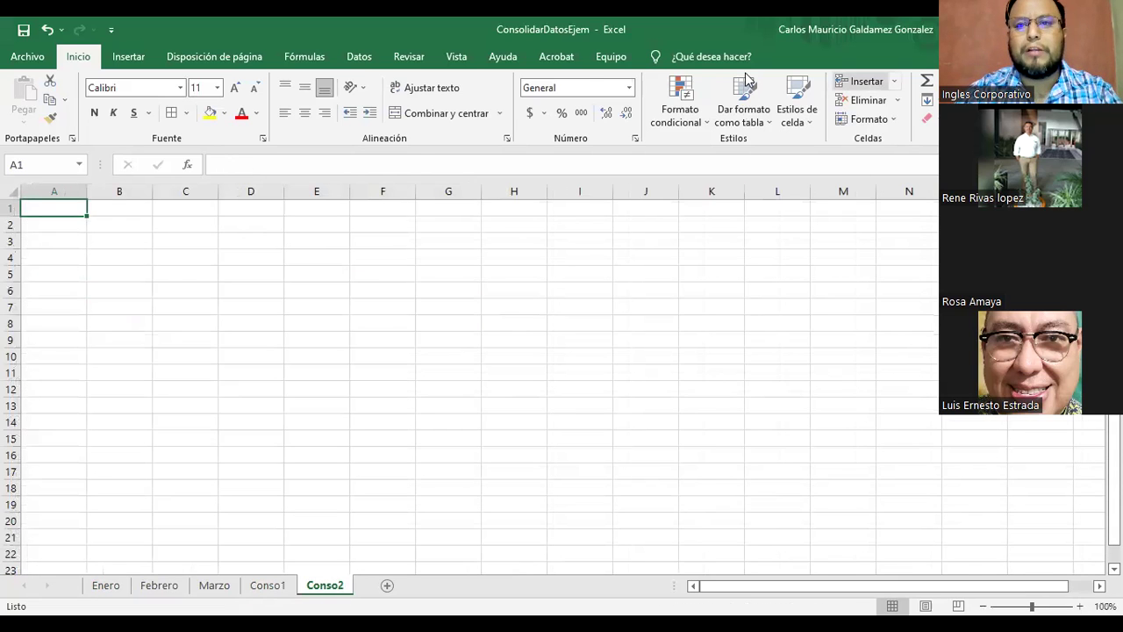
pyautogui.click(270, 586)
pyautogui.moveTo(58, 230); pyautogui.dragTo(56, 534)
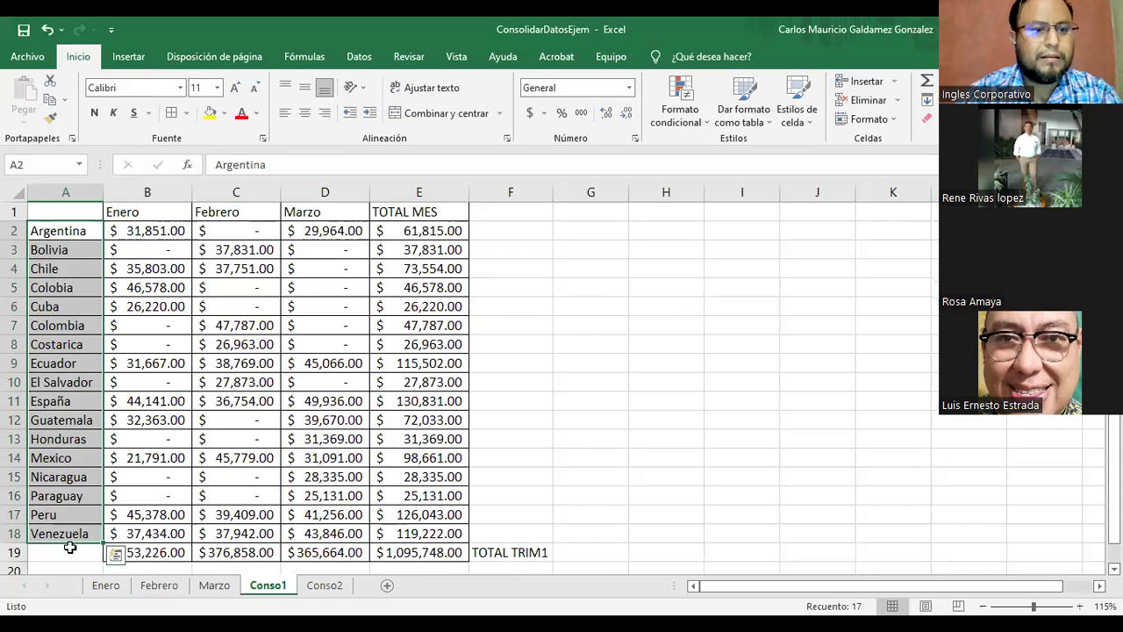
# Restore the country name in A2 of the Enero sheet to Argentina.
pyautogui.click(106, 585)
pyautogui.doubleClick(114, 244)
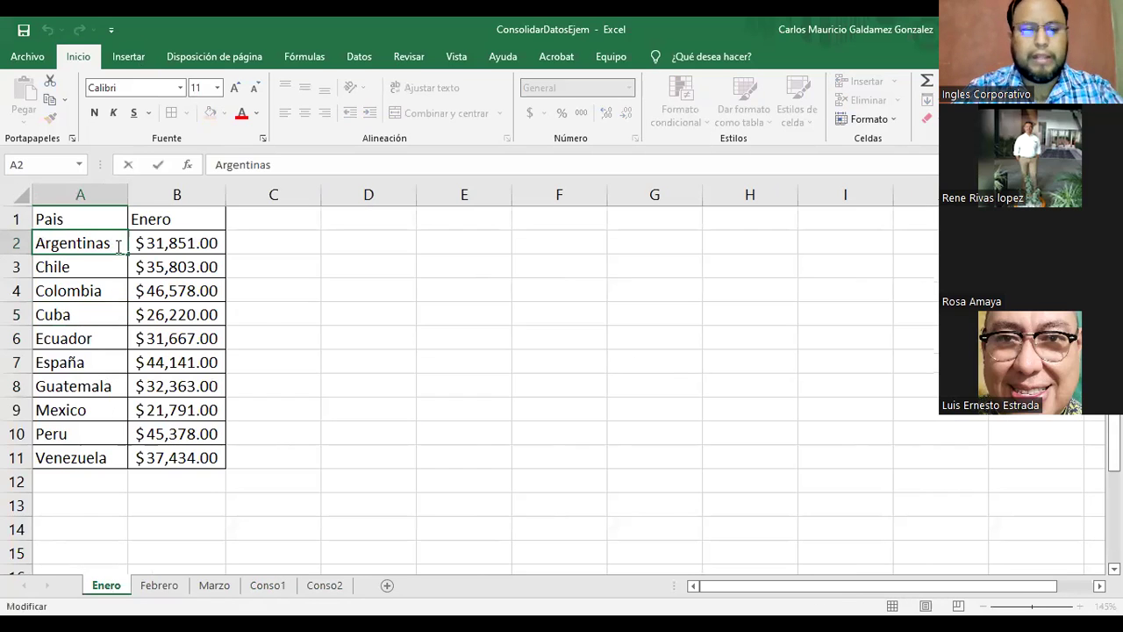
pyautogui.press('BackSpace')
pyautogui.press('Return')
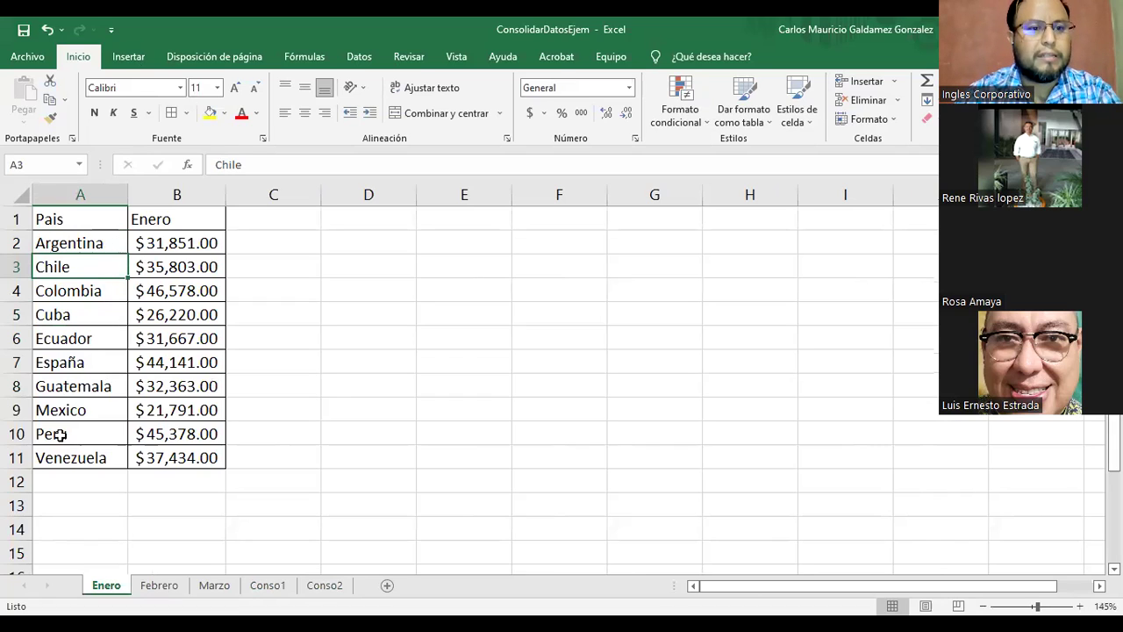
# Review the Febrero and Marzo lists, the Conso2 sheet and the consolidated table on Conso1.
pyautogui.click(160, 585)
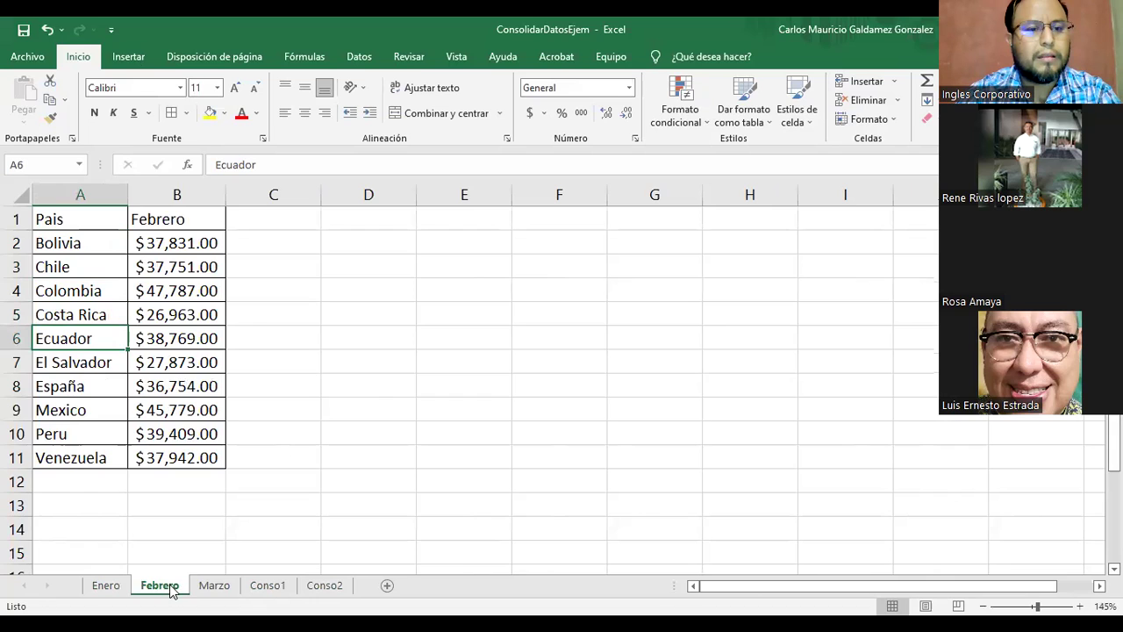
pyautogui.click(204, 587)
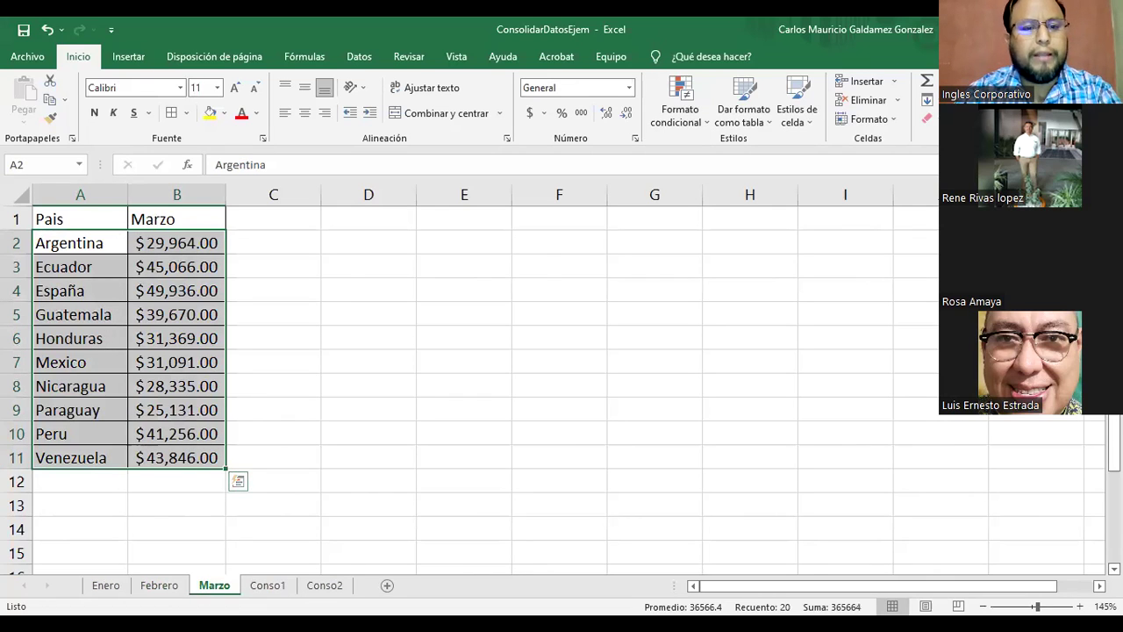
pyautogui.click(324, 586)
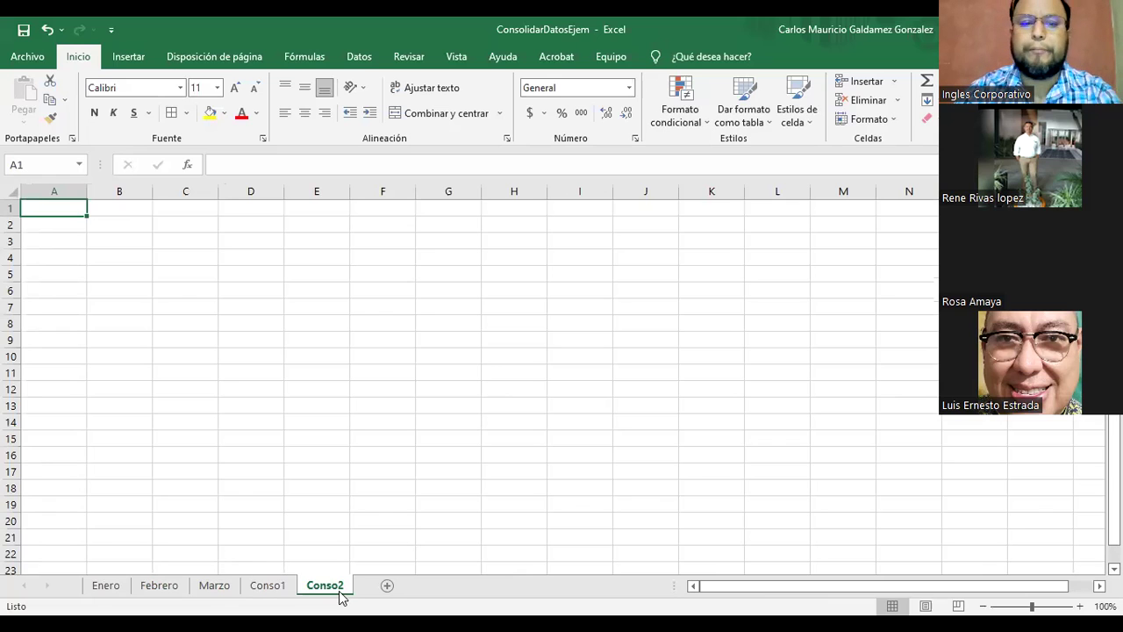
pyautogui.click(257, 588)
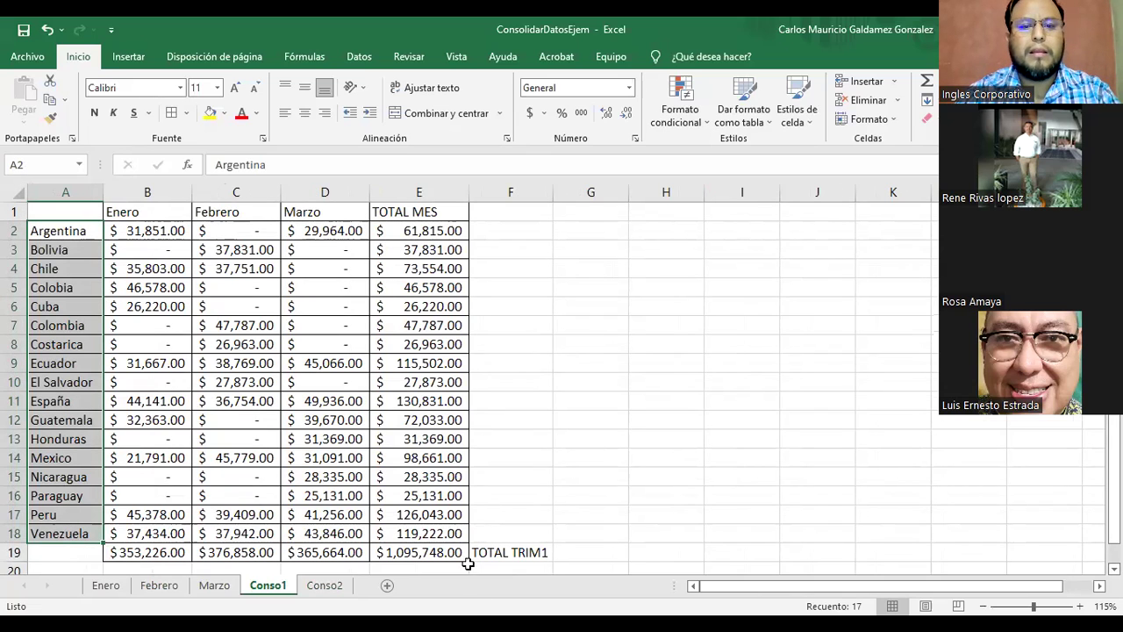
# Start a Suma consolidation at A1 of Conso2 and add the Enero range A1:B11 as its first reference.
pyautogui.click(324, 586)
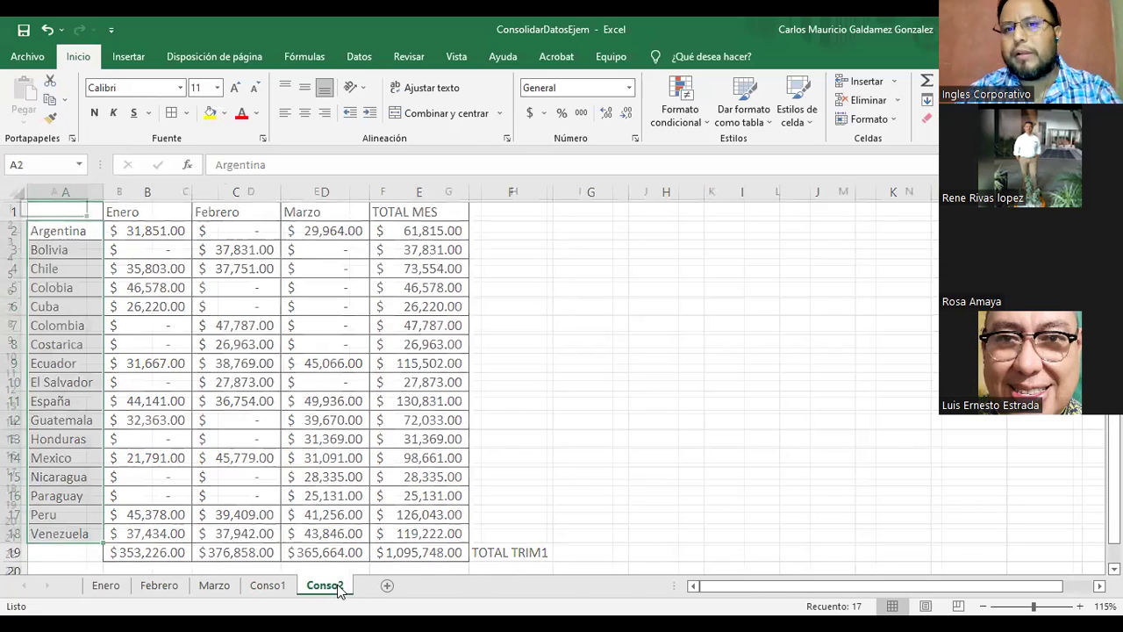
pyautogui.click(351, 61)
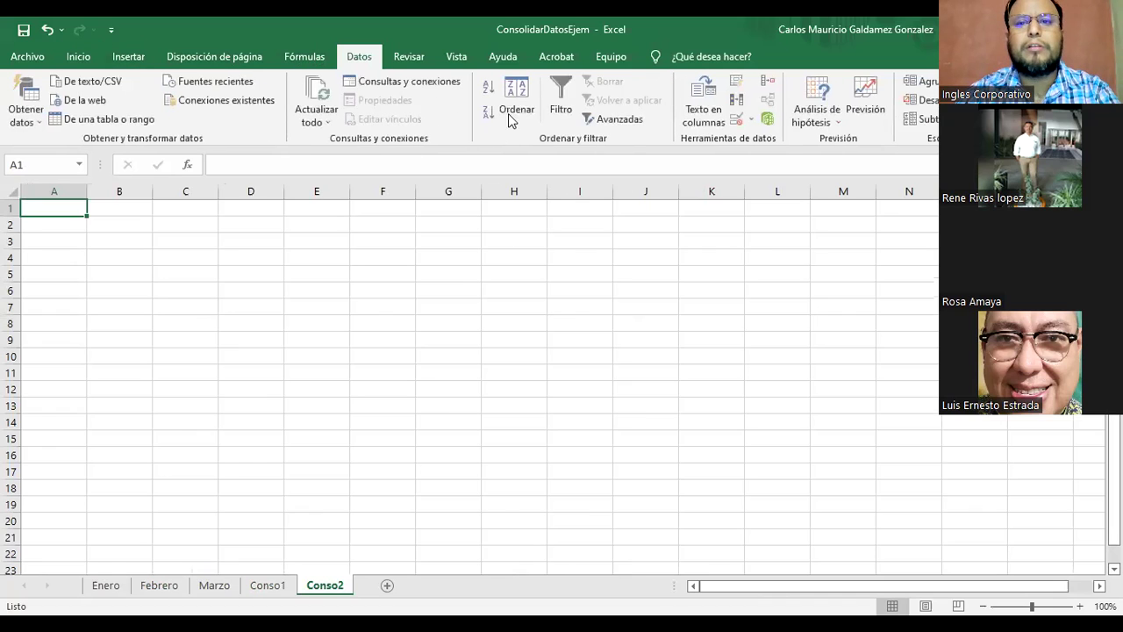
pyautogui.click(765, 85)
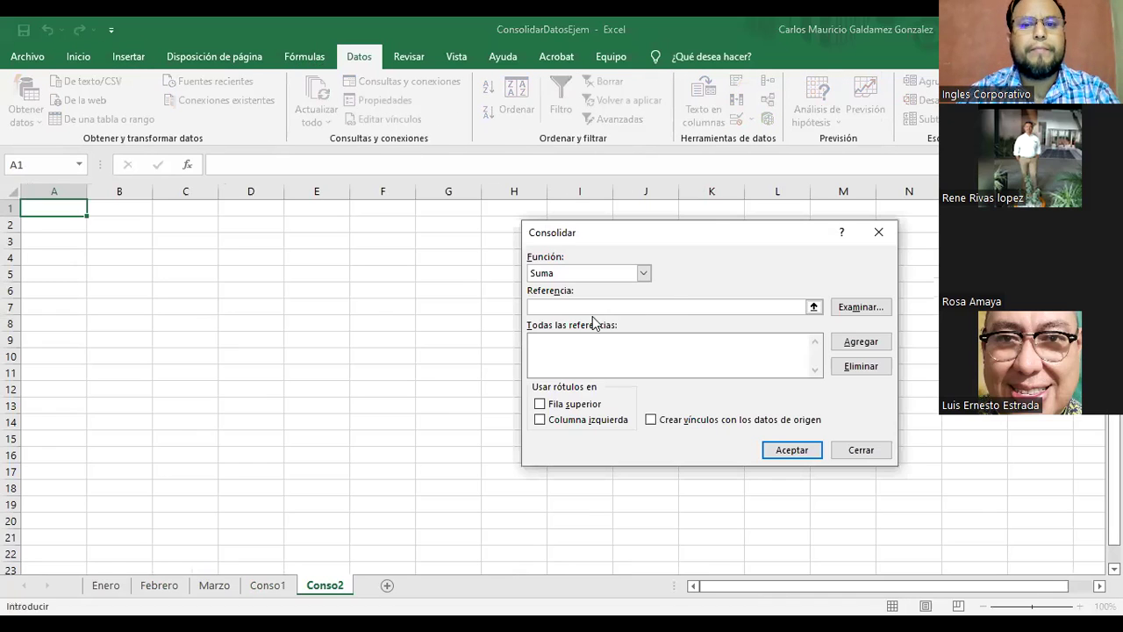
pyautogui.click(814, 307)
pyautogui.click(106, 585)
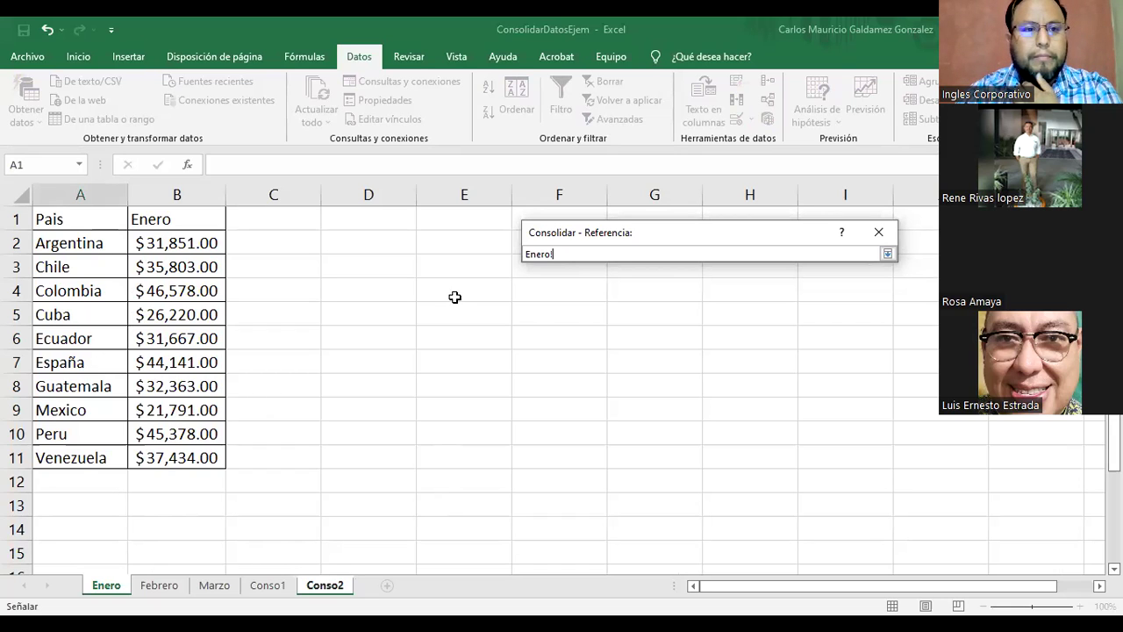
pyautogui.click(628, 252)
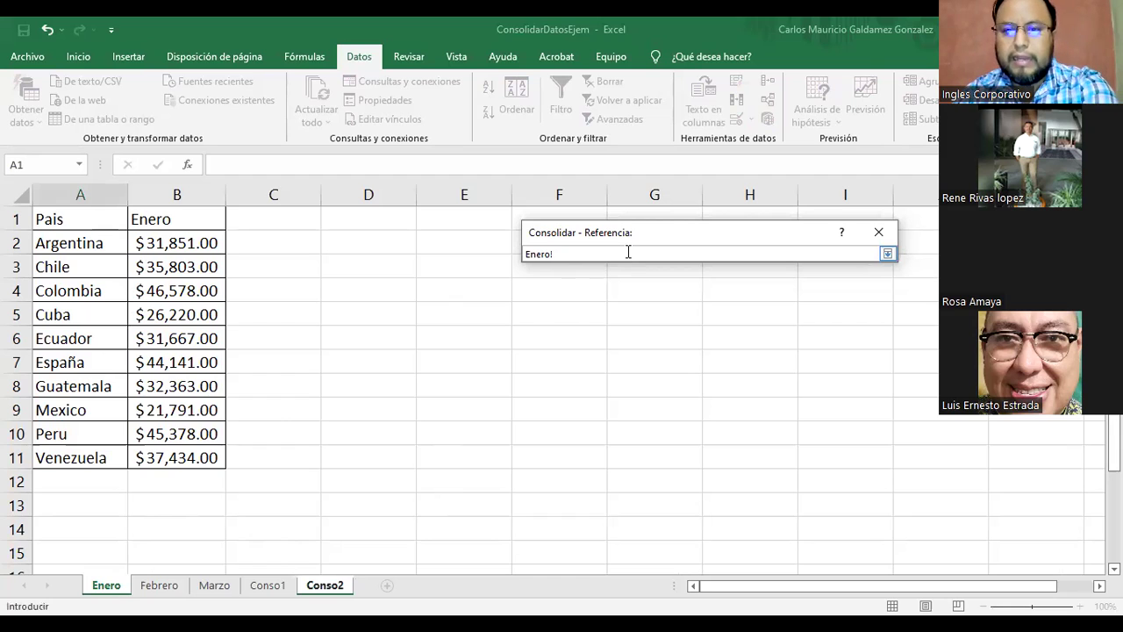
pyautogui.click(54, 221)
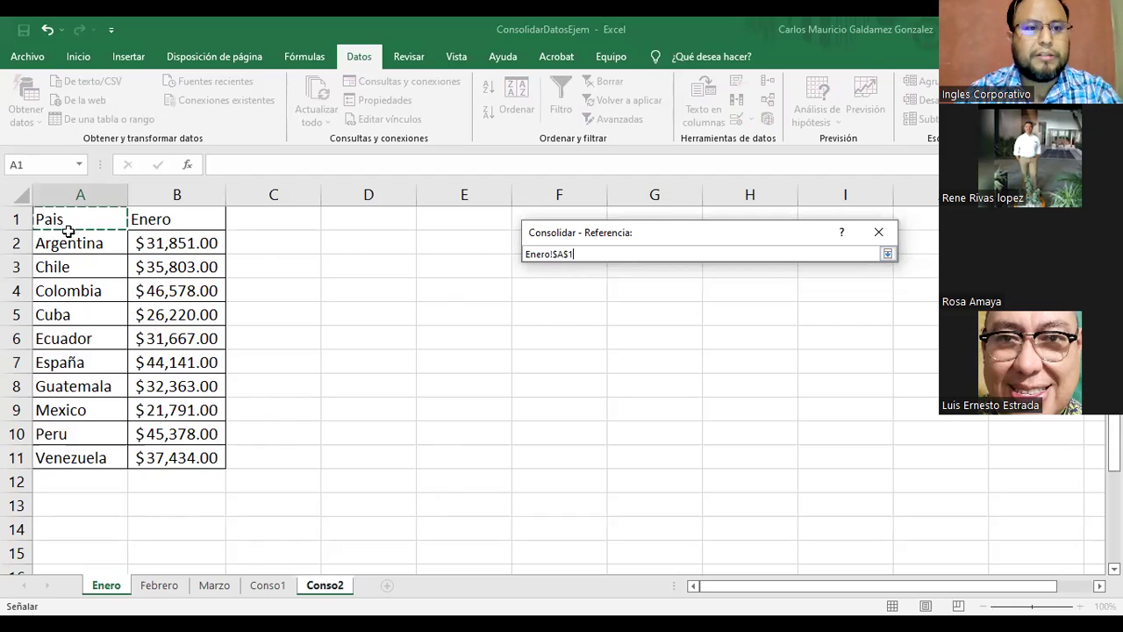
pyautogui.keyDown('shift'); pyautogui.click(190, 462); pyautogui.keyUp('shift')
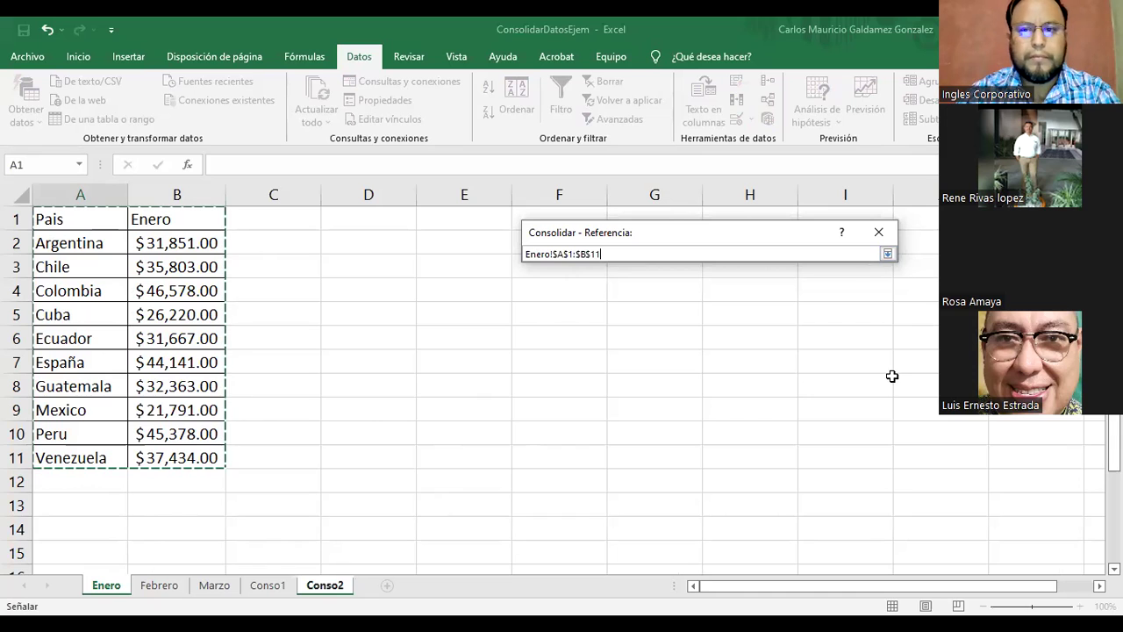
pyautogui.click(887, 254)
pyautogui.click(880, 347)
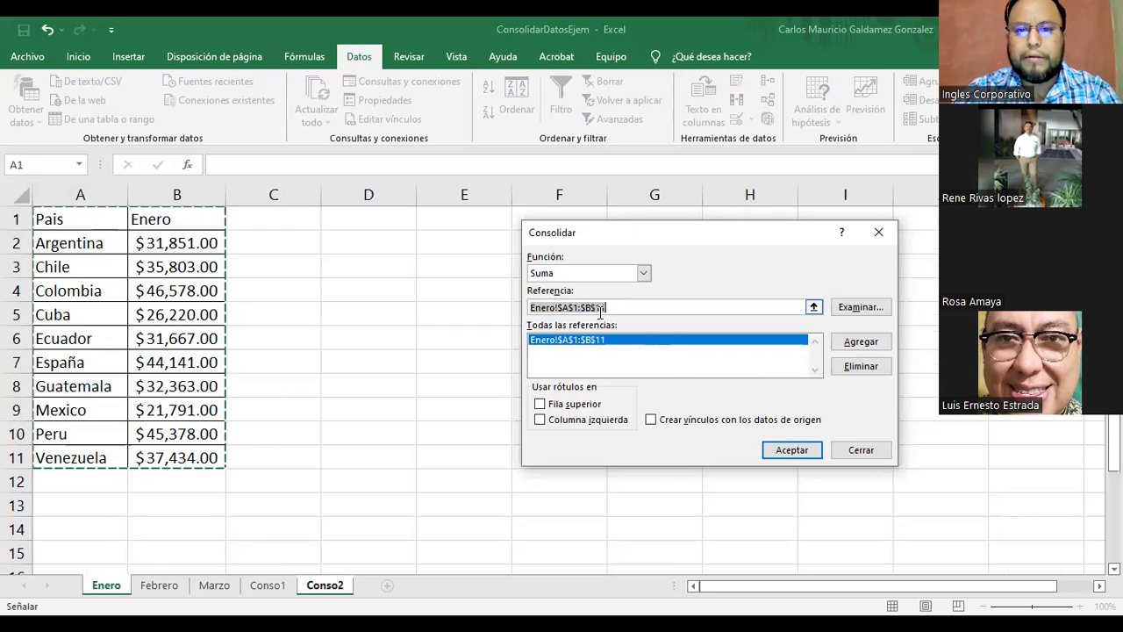
# Clear the reference entry and add the Febrero range A1:B11 to the consolidation references.
pyautogui.press('Delete')
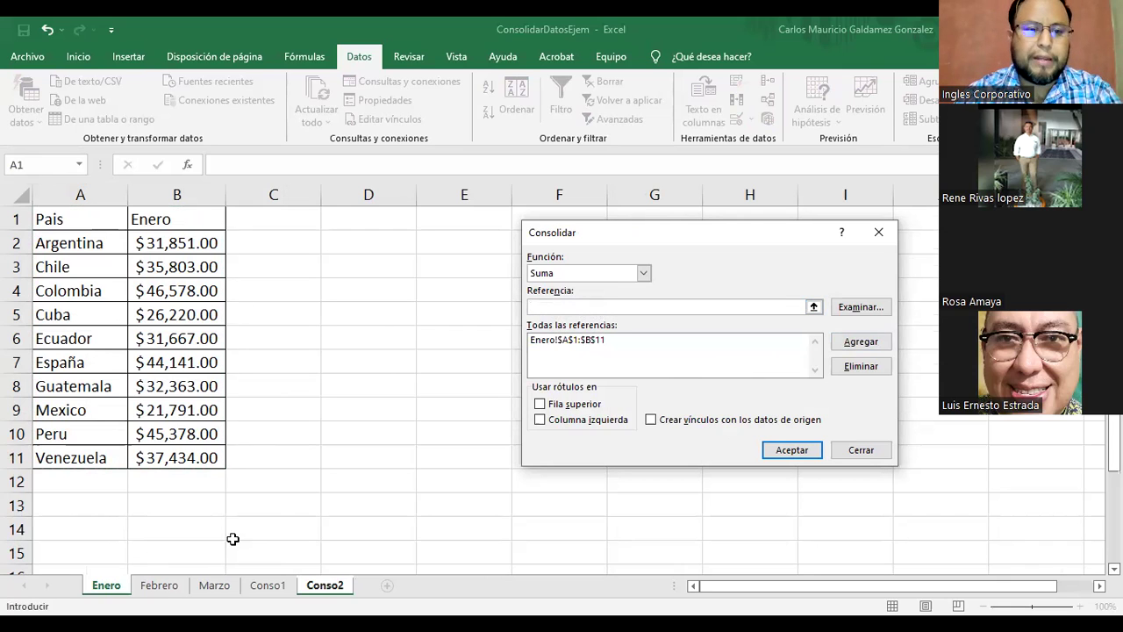
pyautogui.click(156, 590)
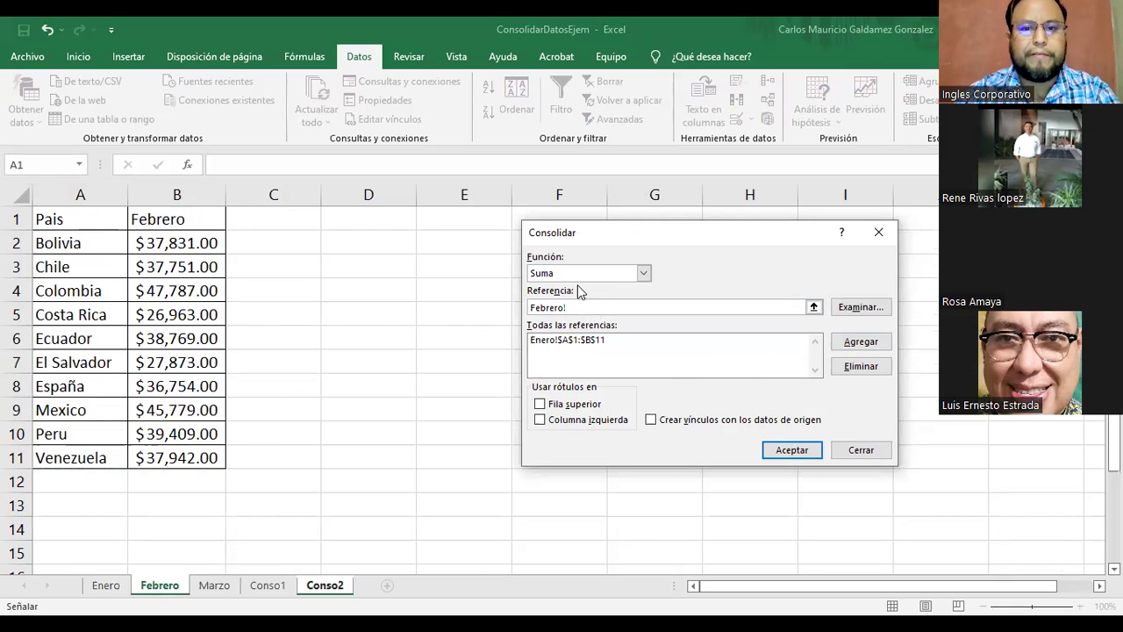
pyautogui.click(79, 227)
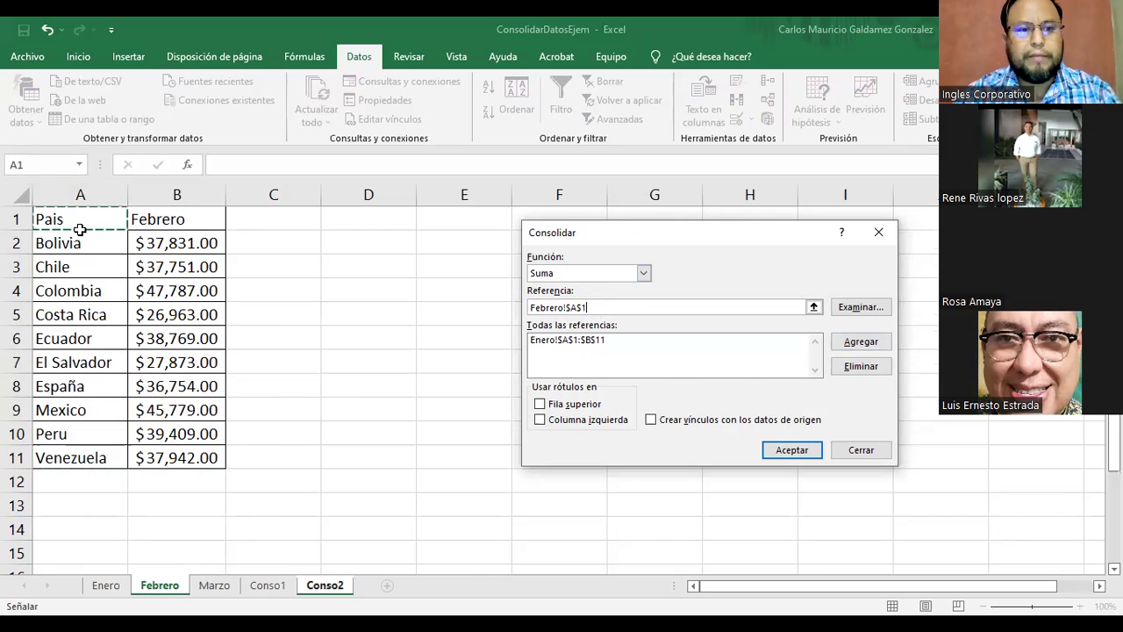
pyautogui.keyDown('shift'); pyautogui.click(191, 459); pyautogui.keyUp('shift')
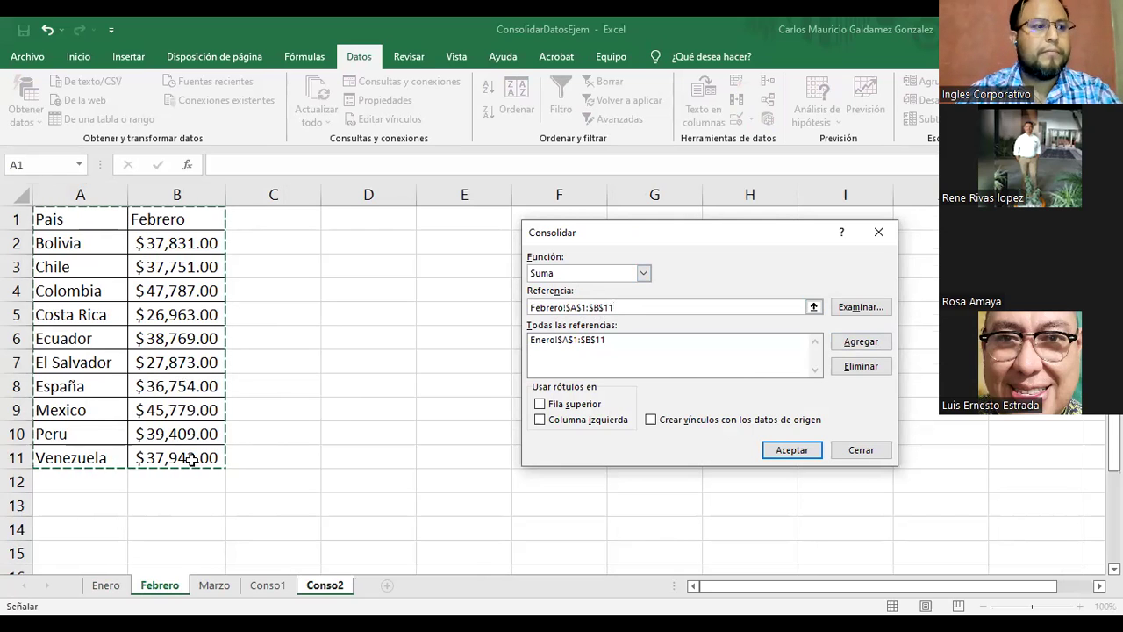
pyautogui.click(859, 345)
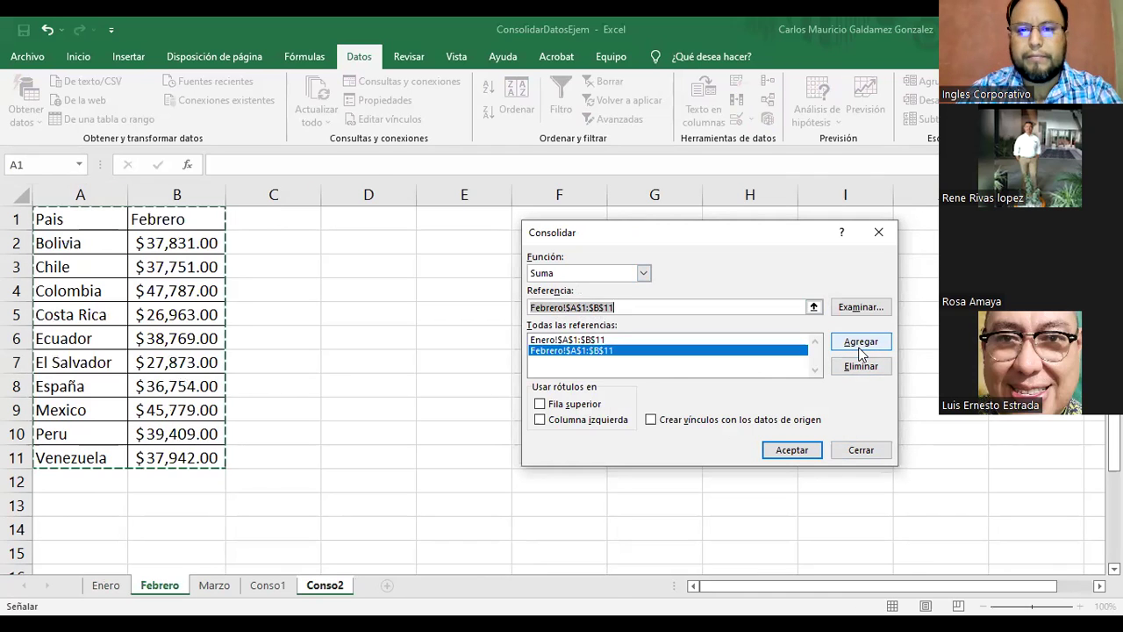
# Add the Marzo range A1:B11 to the consolidation references.
pyautogui.click(813, 307)
pyautogui.click(210, 585)
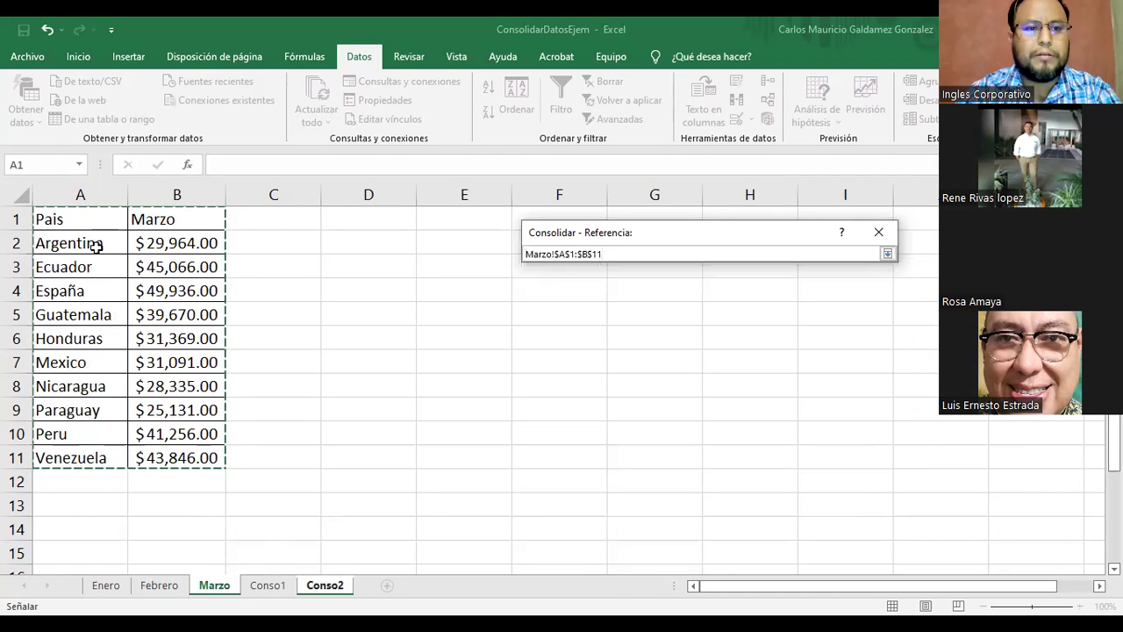
pyautogui.click(79, 221)
pyautogui.moveTo(201, 439); pyautogui.dragTo(201, 462)
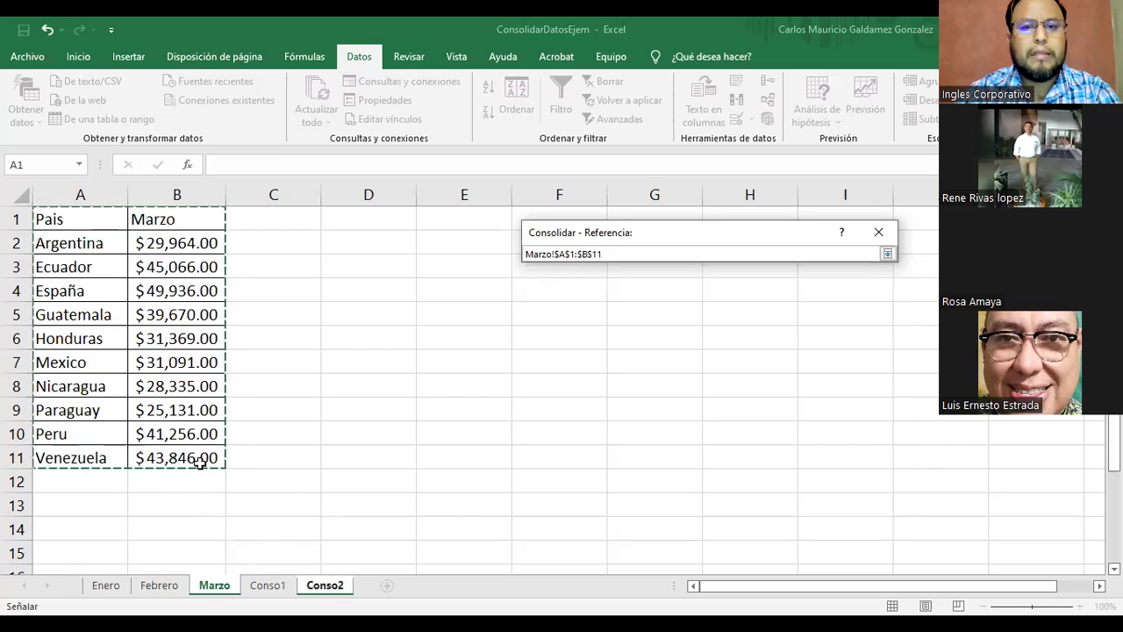
pyautogui.click(887, 254)
pyautogui.click(858, 344)
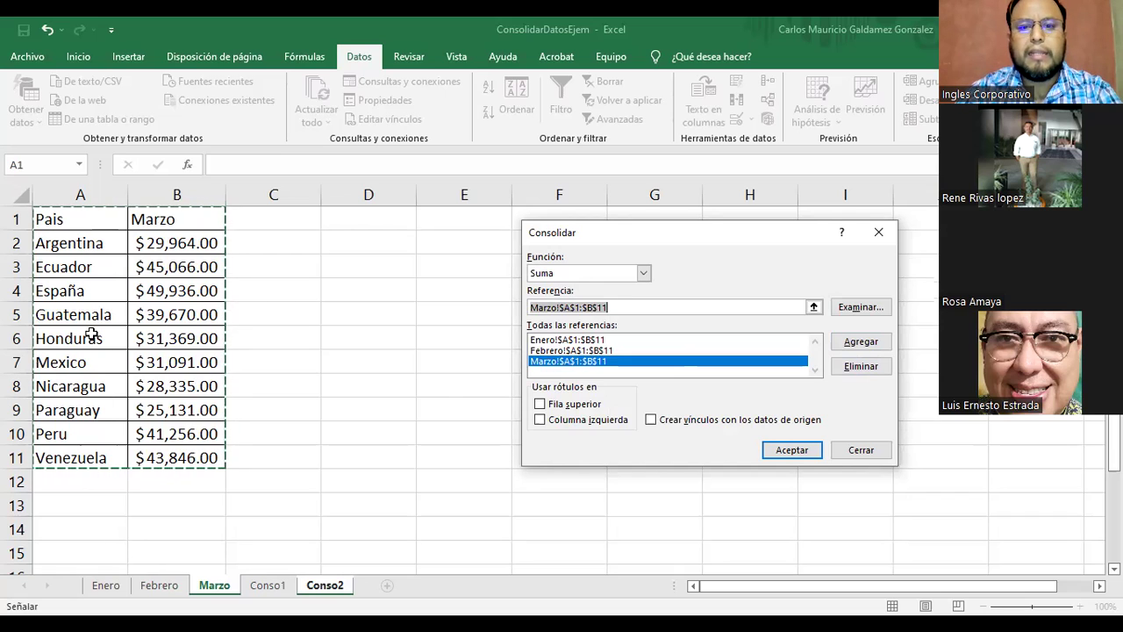
# Use the top row and left column as labels and run the consolidation onto Conso2.
pyautogui.click(570, 405)
pyautogui.click(579, 420)
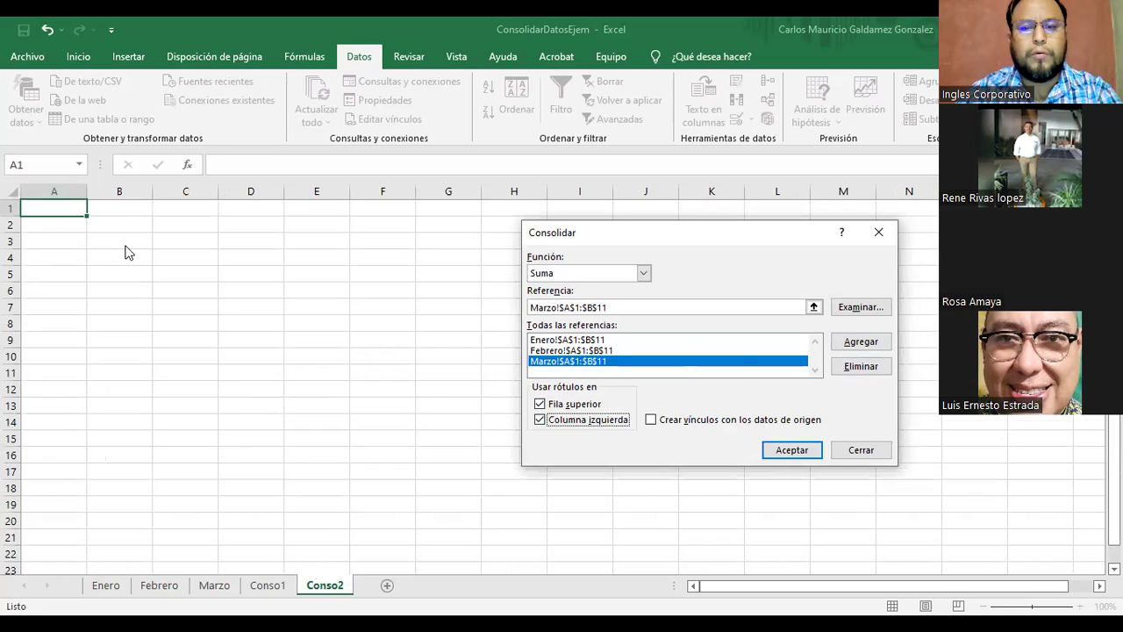
pyautogui.click(790, 449)
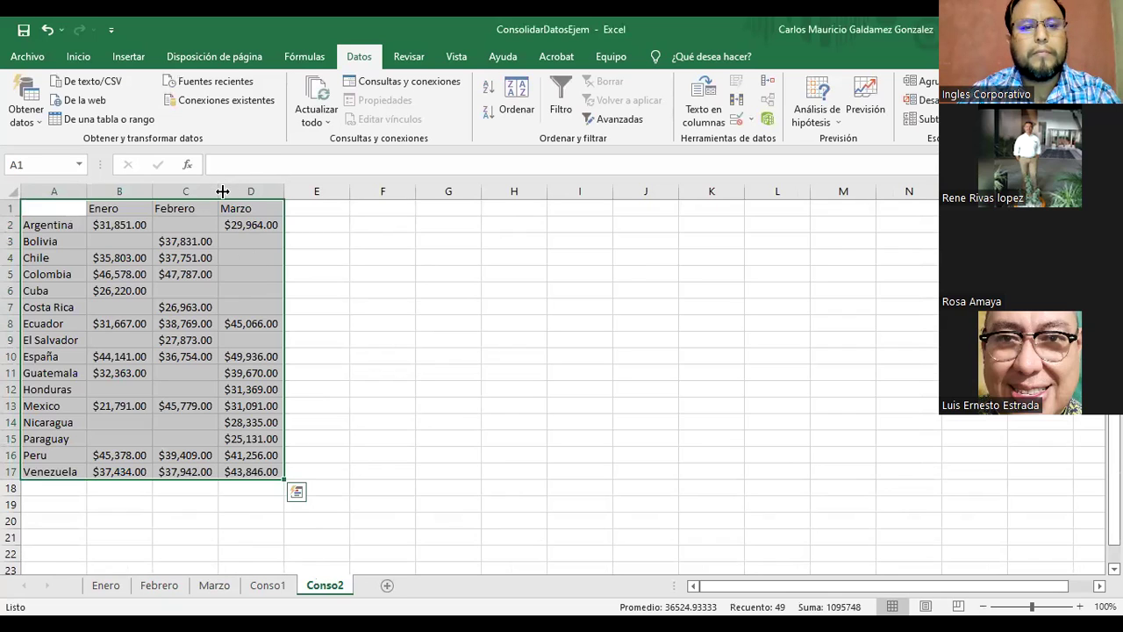
# Autofit the month columns of the consolidated table on Conso2 so the amounts fit.
pyautogui.doubleClick(283, 193)
pyautogui.doubleClick(283, 195)
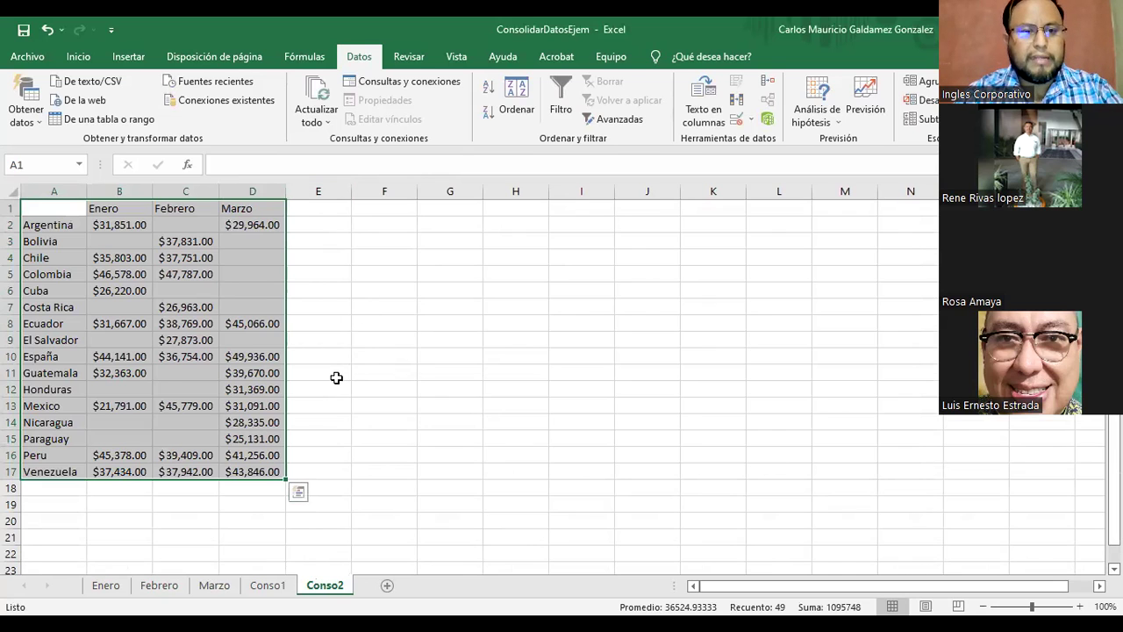
pyautogui.keyDown('ctrl'); pyautogui.scroll(1, 338, 377); pyautogui.keyUp('ctrl')
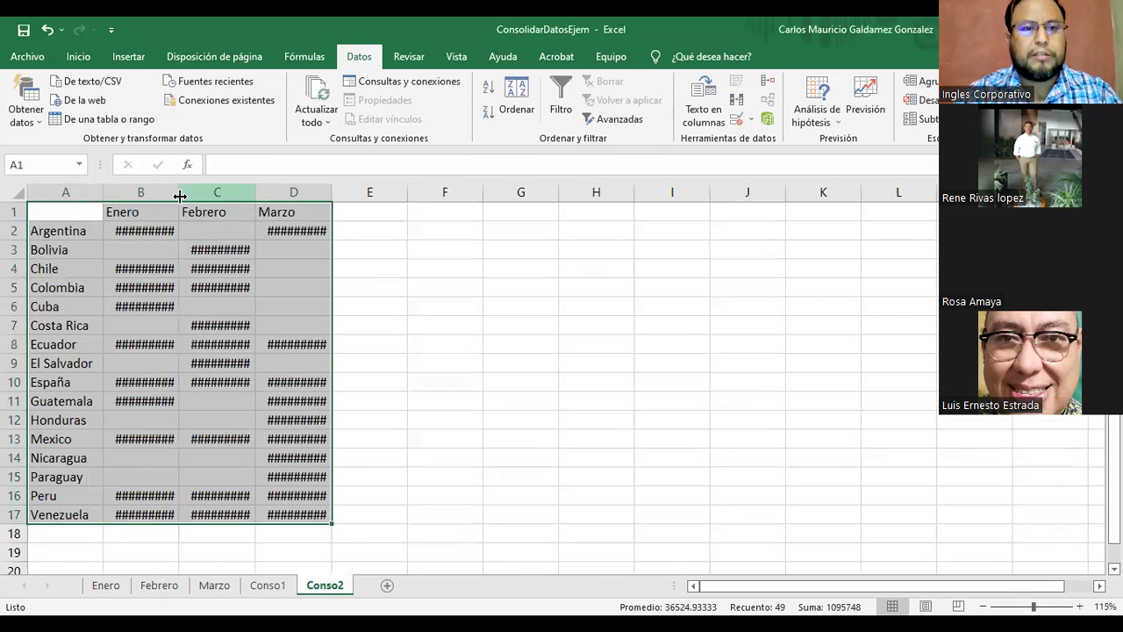
pyautogui.doubleClick(339, 199)
# Enter the heading Pais in A1 above the country names on Conso2.
pyautogui.moveTo(70, 230); pyautogui.dragTo(72, 512)
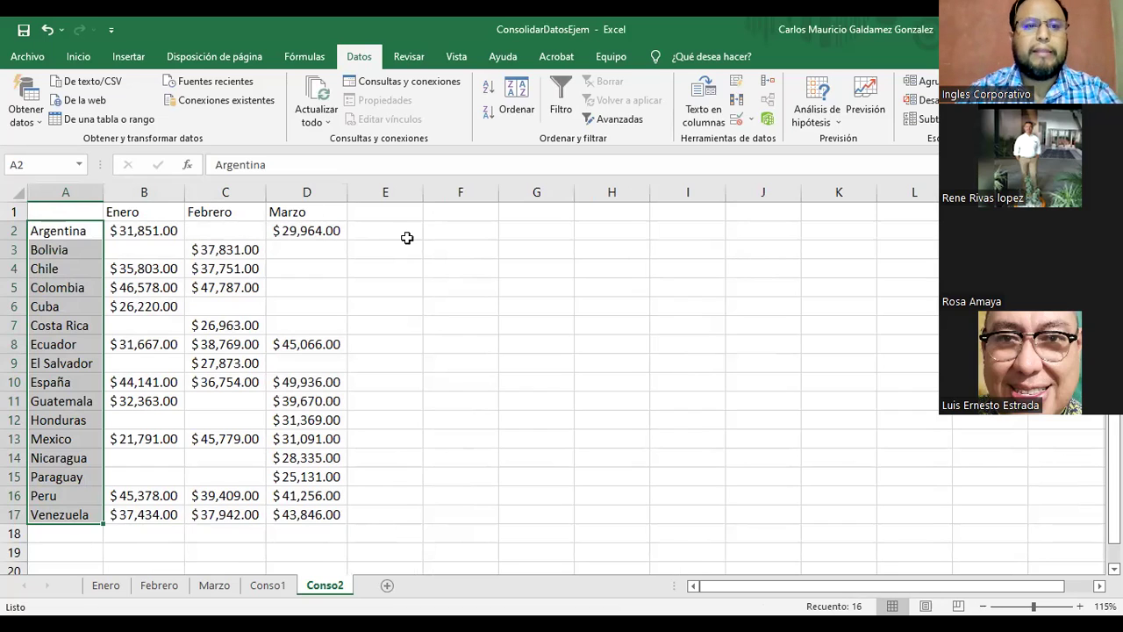
pyautogui.click(65, 213)
pyautogui.write('Pais')
pyautogui.press('Return')
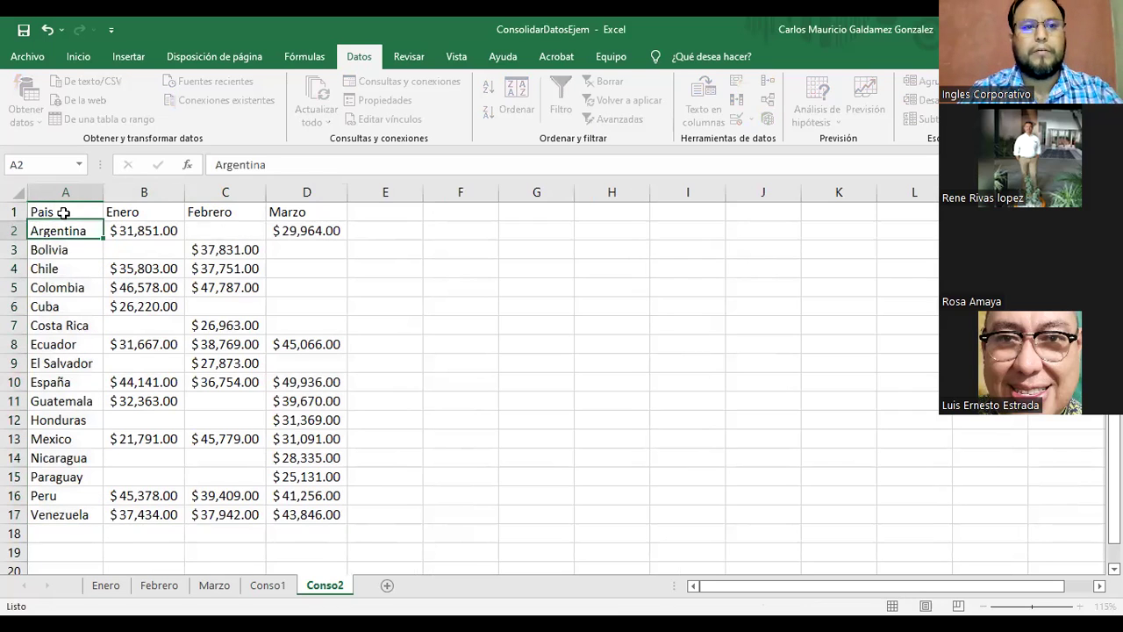
# Apply borders to all cells of the consolidated country table in A1:D17.
pyautogui.moveTo(63, 212); pyautogui.dragTo(291, 514)
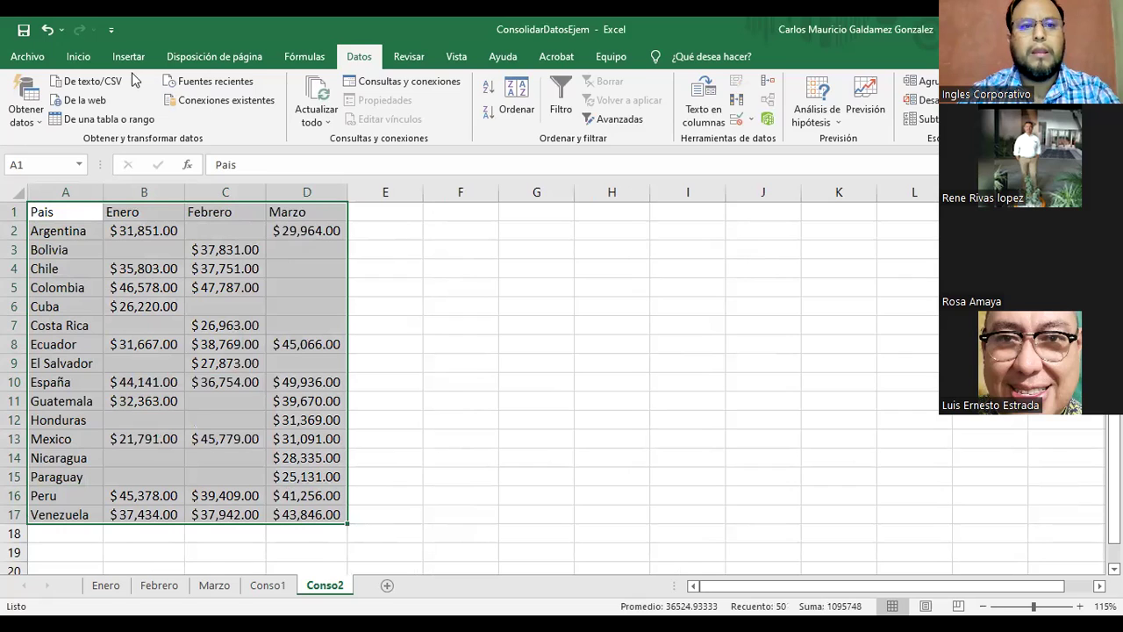
pyautogui.click(78, 57)
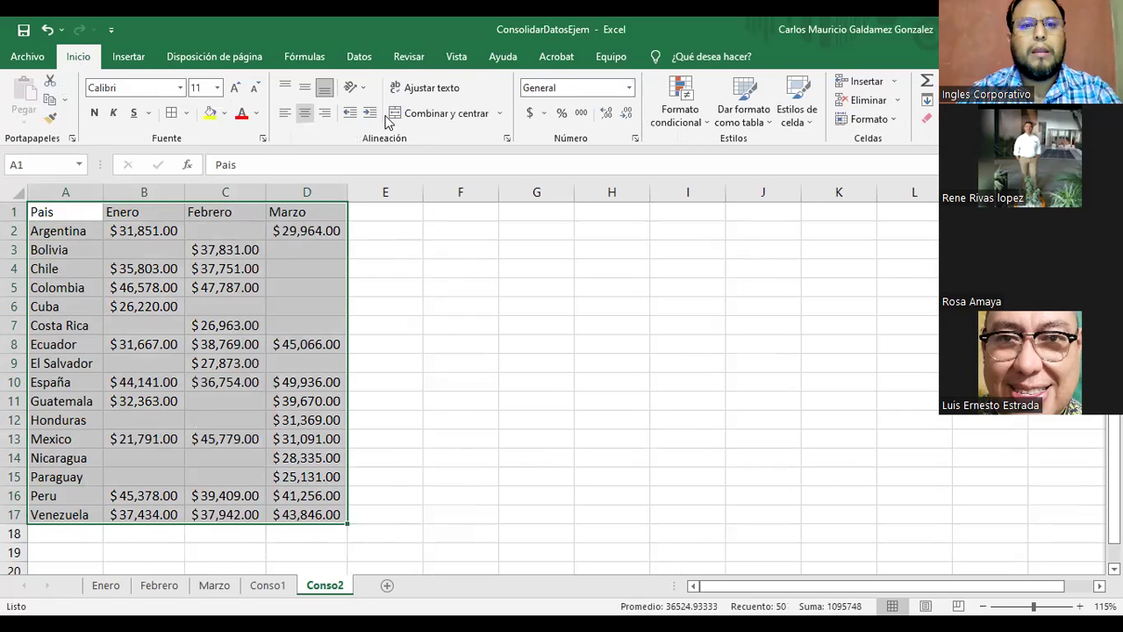
pyautogui.click(172, 113)
# Total the Enero, Febrero and Marzo columns in row 18 with SUMA and widen the columns to fit the totals.
pyautogui.moveTo(146, 229); pyautogui.dragTo(150, 513)
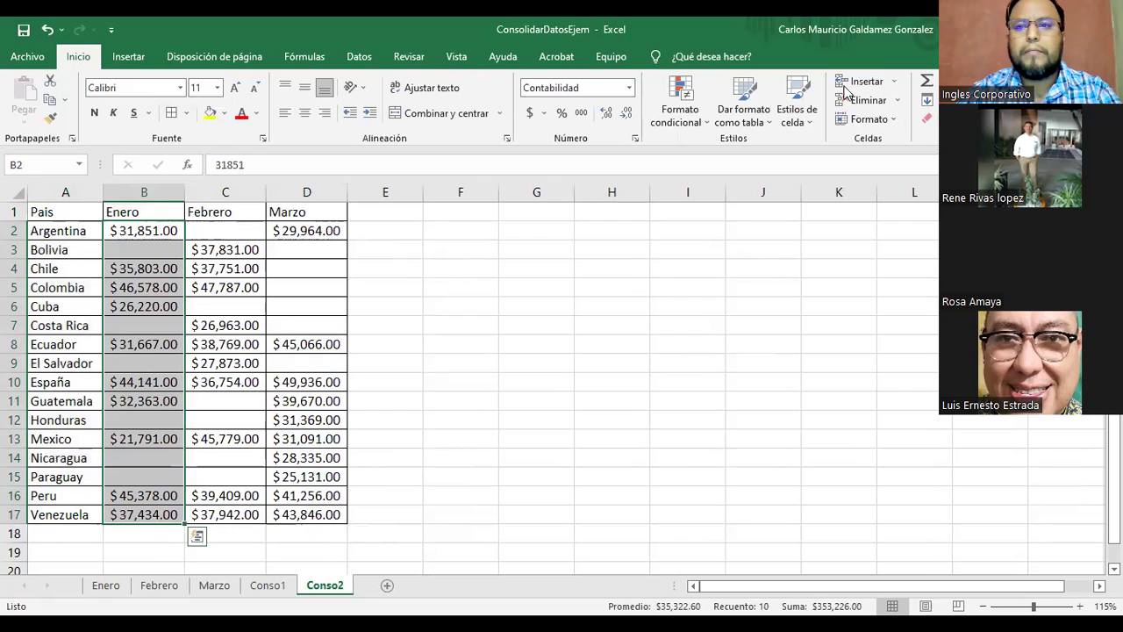
pyautogui.click(926, 81)
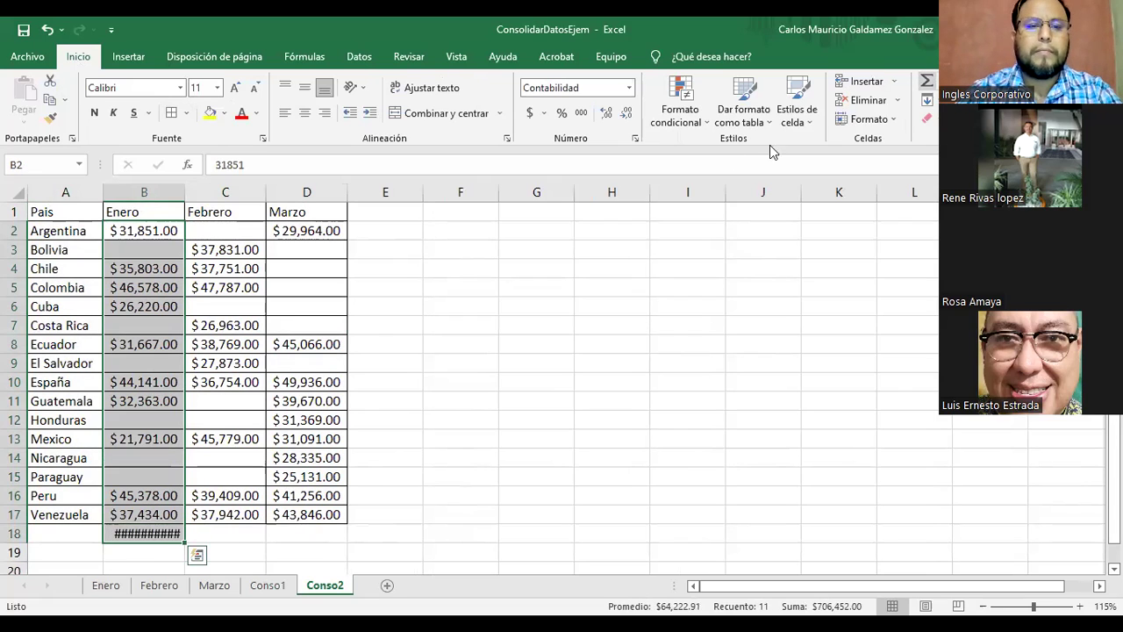
pyautogui.doubleClick(181, 191)
pyautogui.click(180, 535)
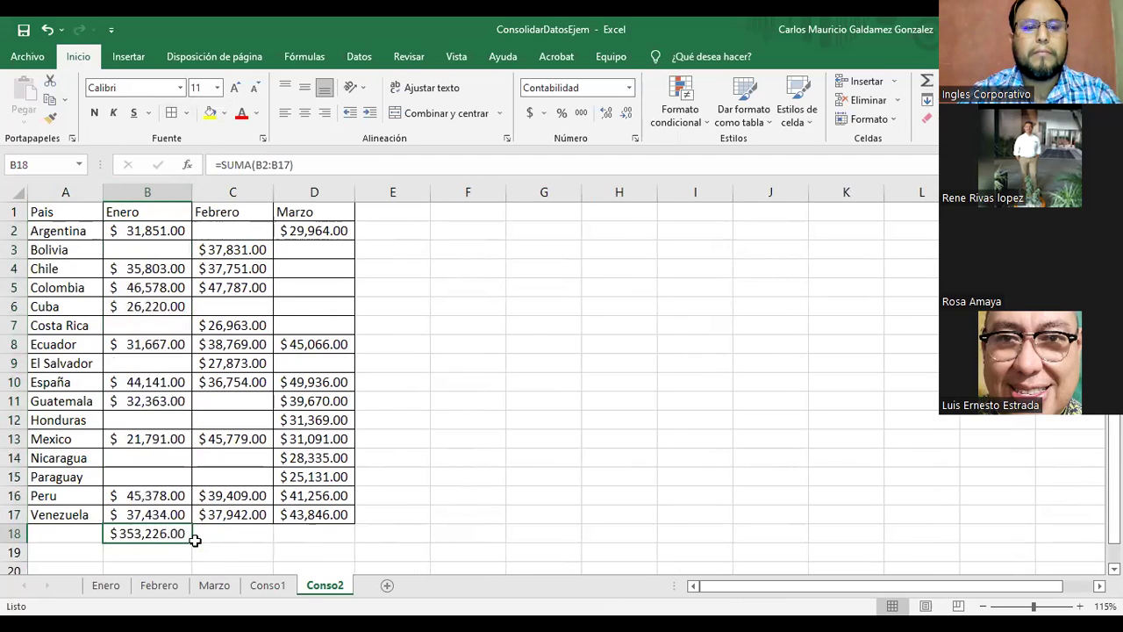
pyautogui.moveTo(195, 540); pyautogui.dragTo(335, 530)
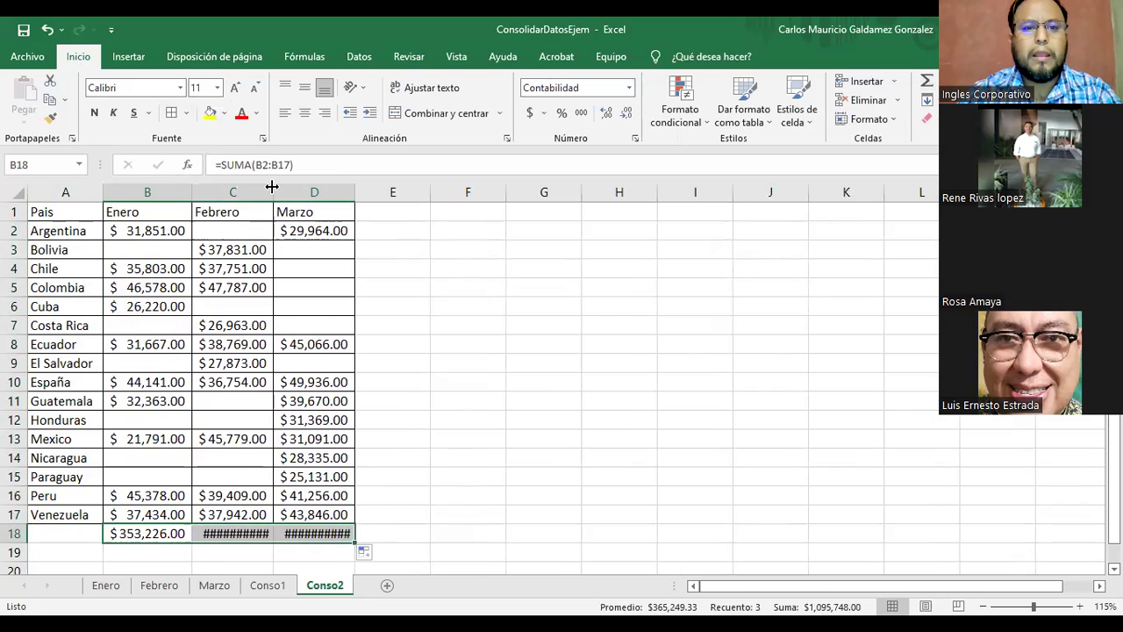
pyautogui.doubleClick(361, 198)
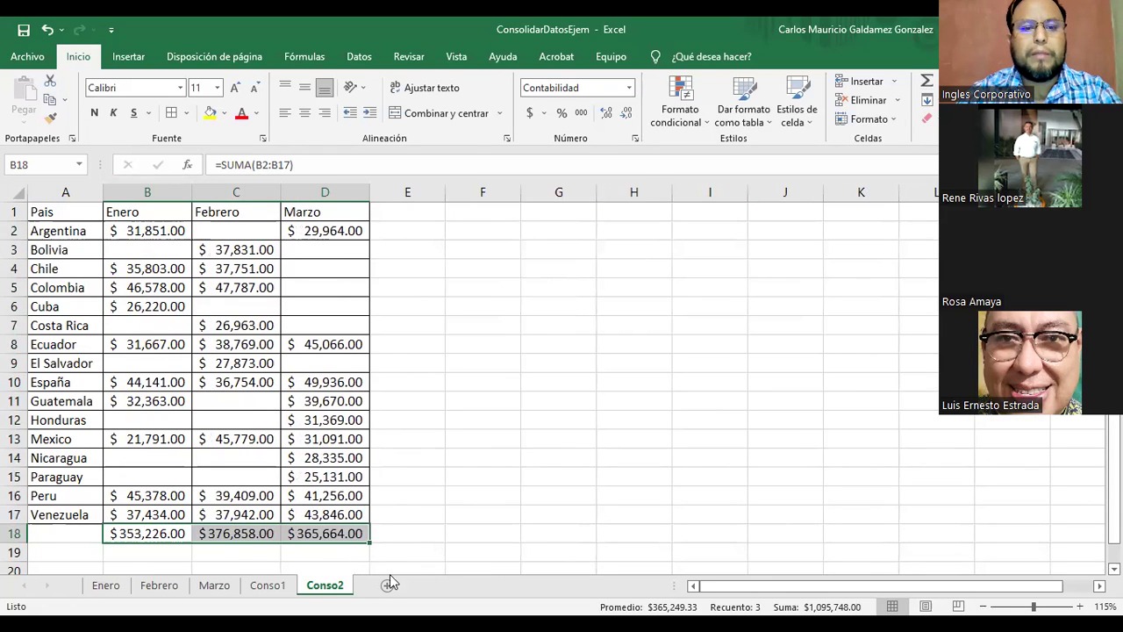
pyautogui.click(233, 533)
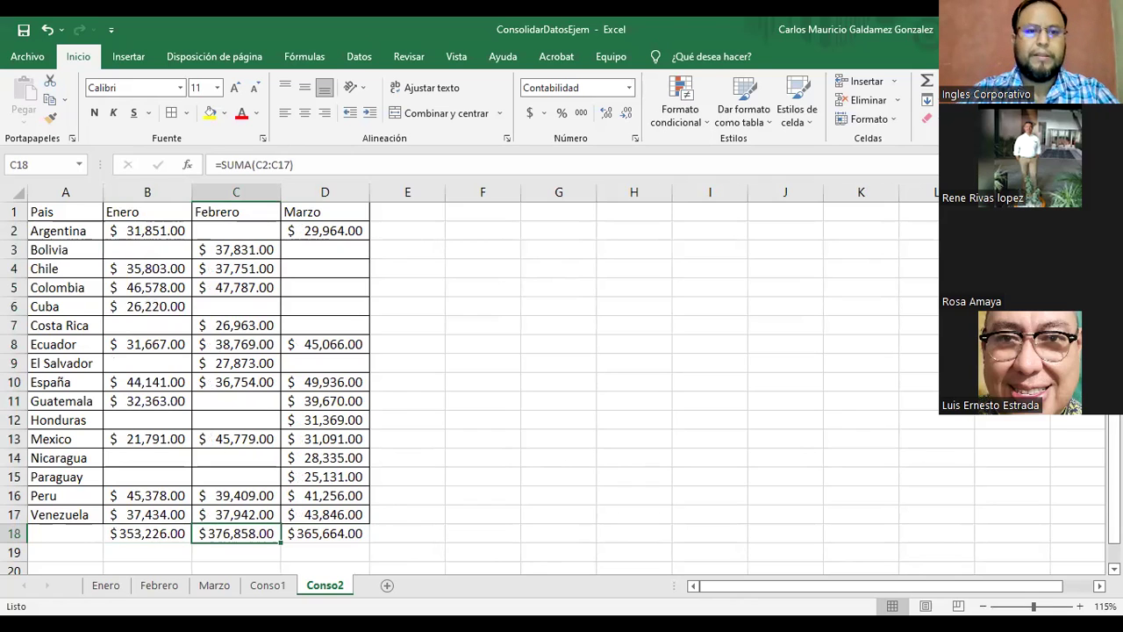
# Sum each country's three months in column E with SUMA, fill it down to E17 and autofit the column.
pyautogui.moveTo(169, 228); pyautogui.dragTo(306, 239)
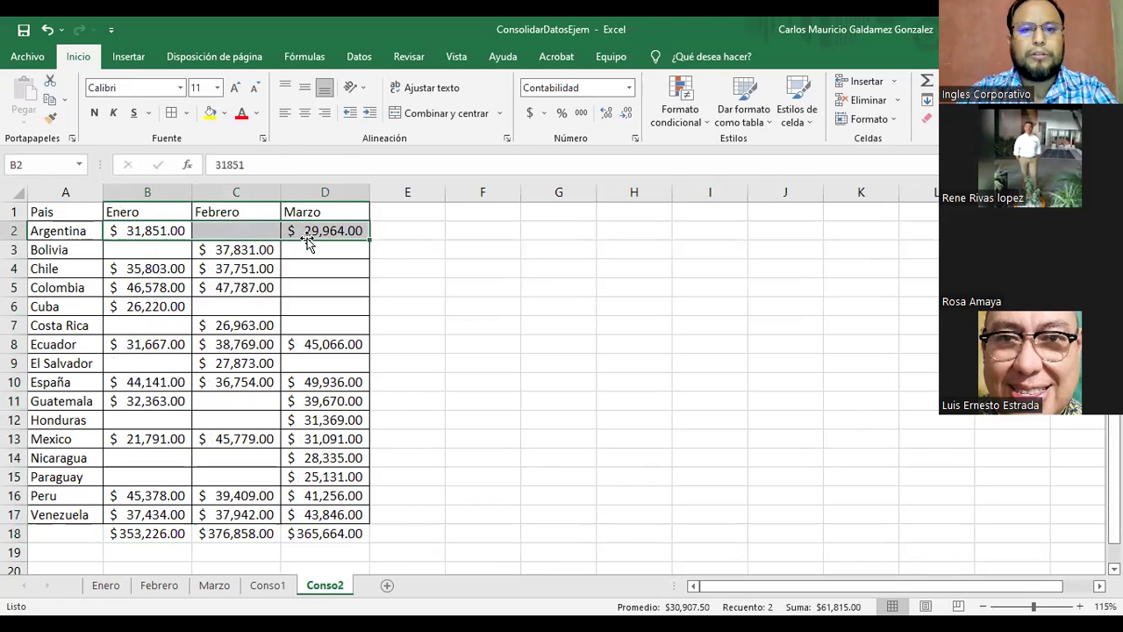
pyautogui.click(927, 81)
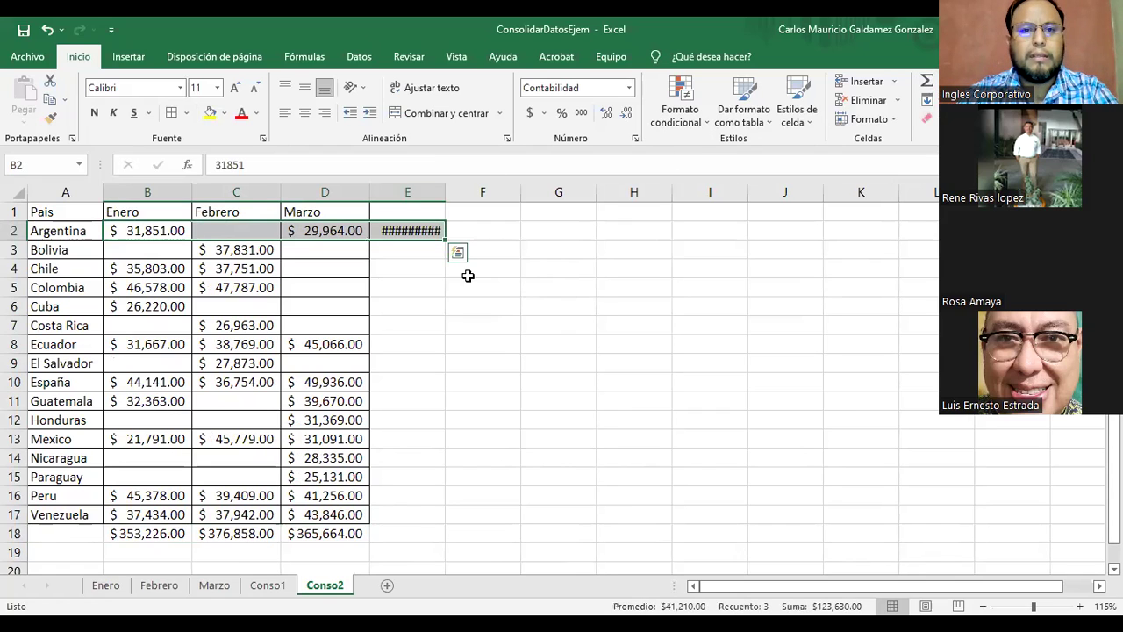
pyautogui.moveTo(451, 241); pyautogui.dragTo(454, 524)
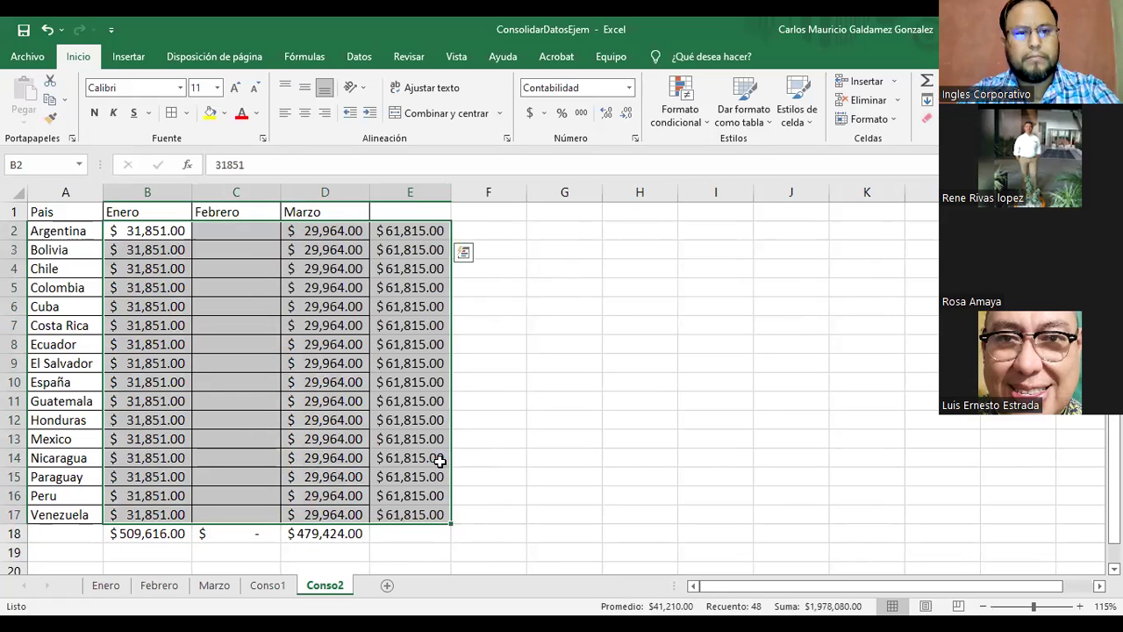
pyautogui.hotkey('ctrl', 'z')
pyautogui.click(409, 230)
pyautogui.moveTo(449, 242); pyautogui.dragTo(453, 525)
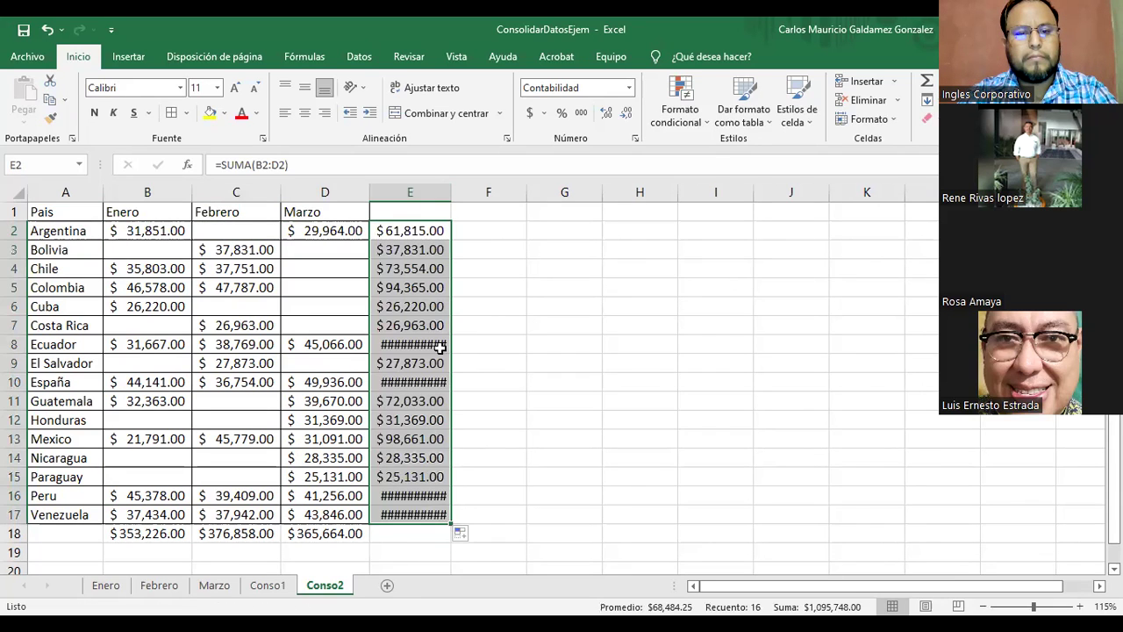
pyautogui.doubleClick(453, 191)
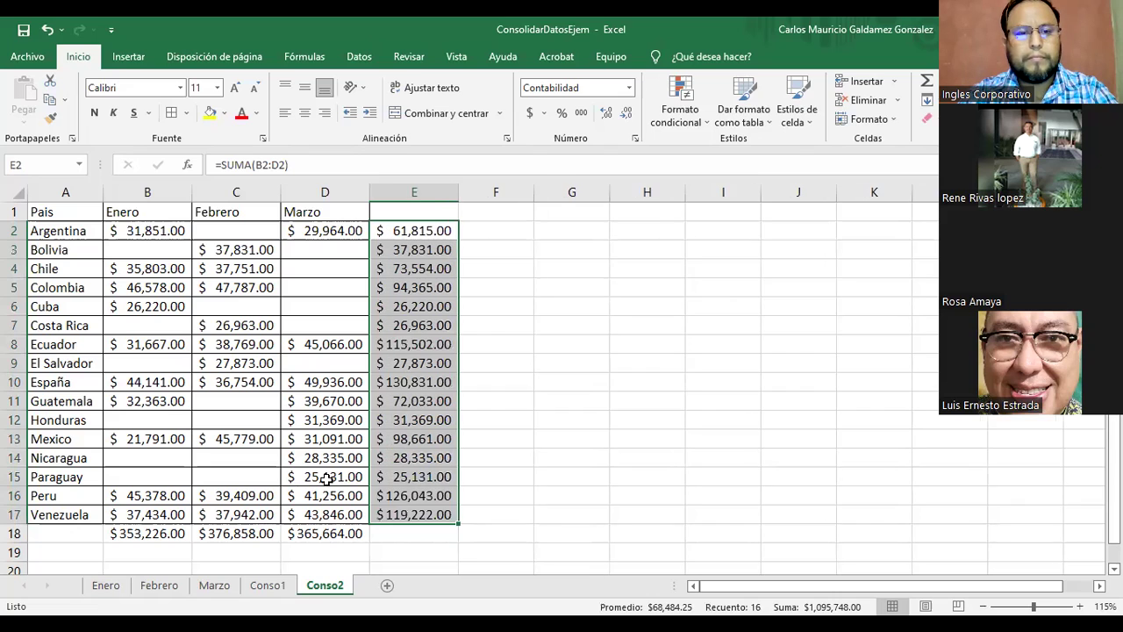
# Add the grand total of the country sums in E18 and apply borders to E2:E17.
pyautogui.click(379, 535)
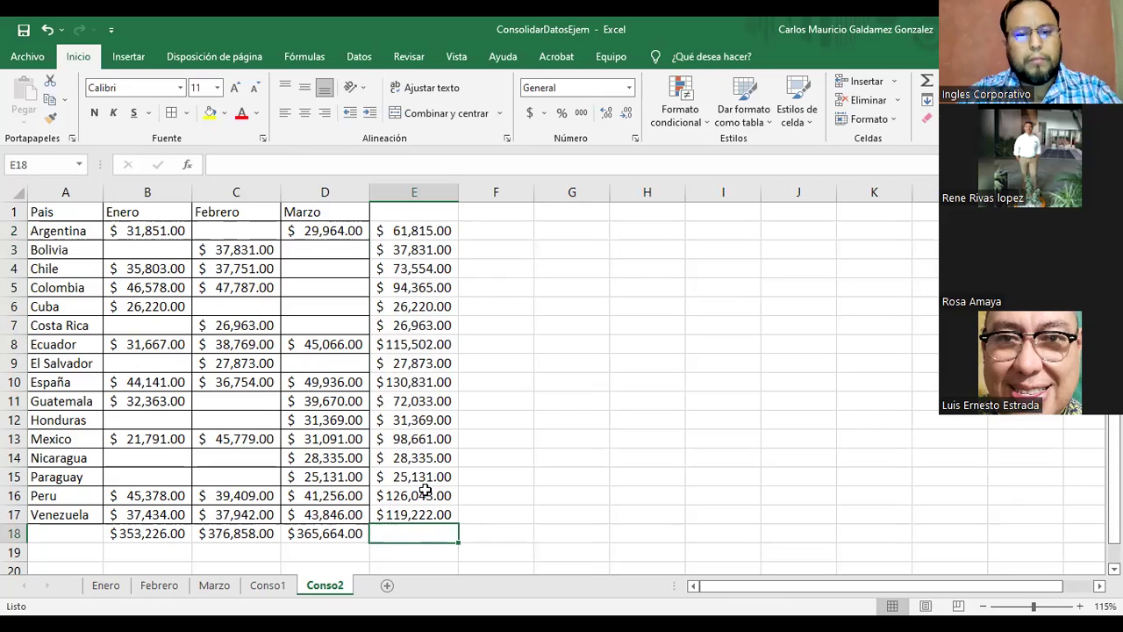
pyautogui.click(925, 81)
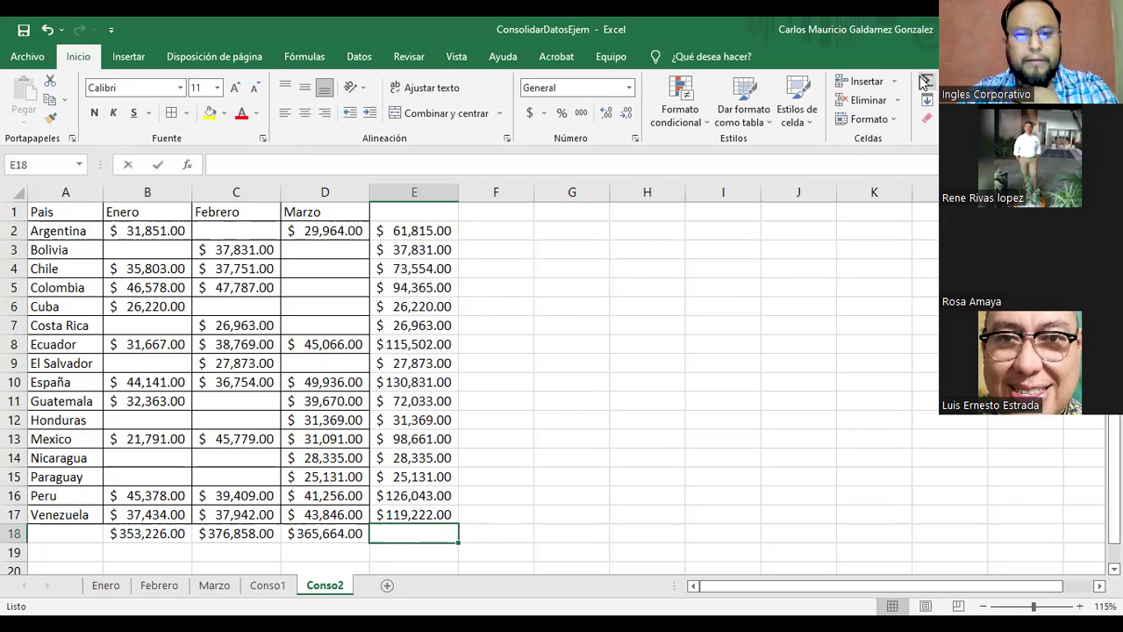
pyautogui.press('Return')
pyautogui.moveTo(390, 230); pyautogui.dragTo(429, 517)
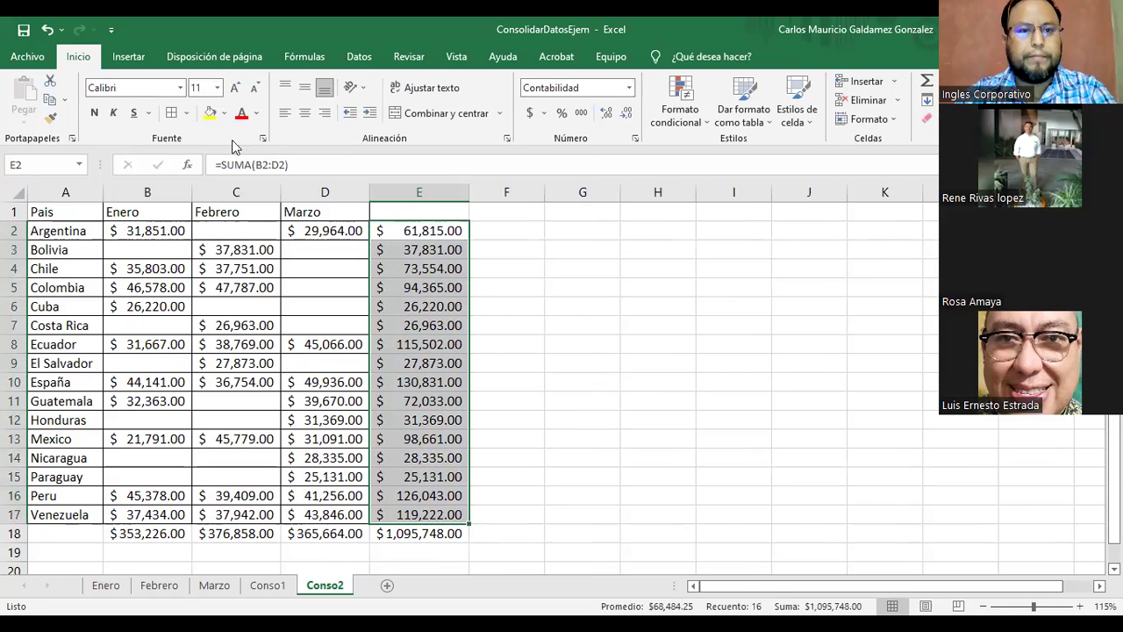
pyautogui.moveTo(70, 213); pyautogui.dragTo(355, 363)
# Format the totals in B18:E18 as bold with an orange fill.
pyautogui.moveTo(139, 533); pyautogui.dragTo(404, 533)
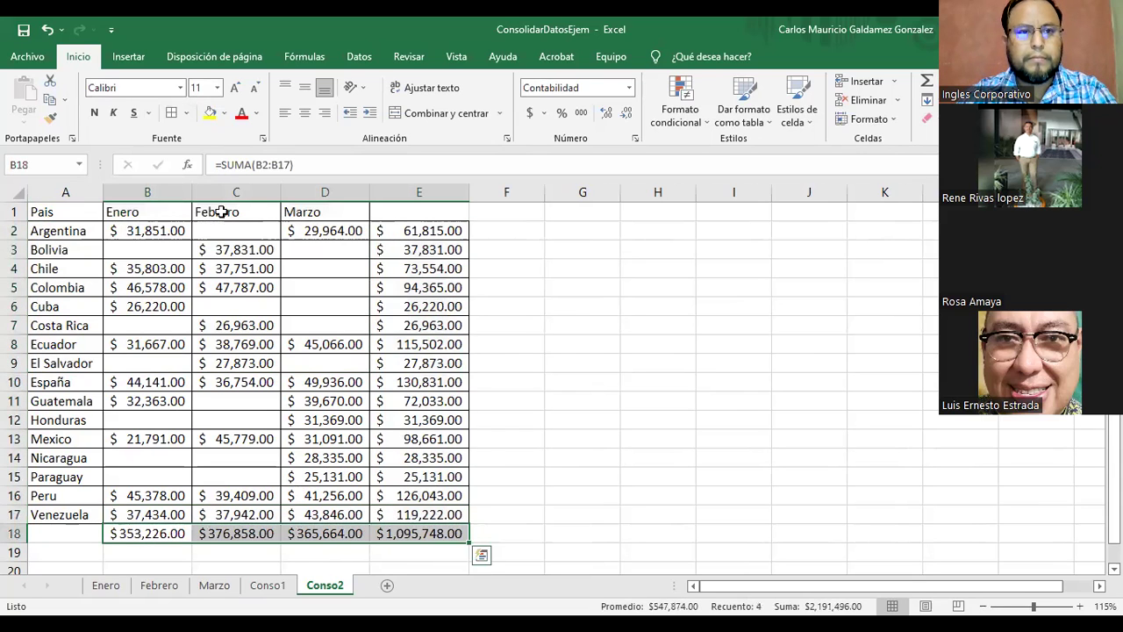
pyautogui.click(224, 114)
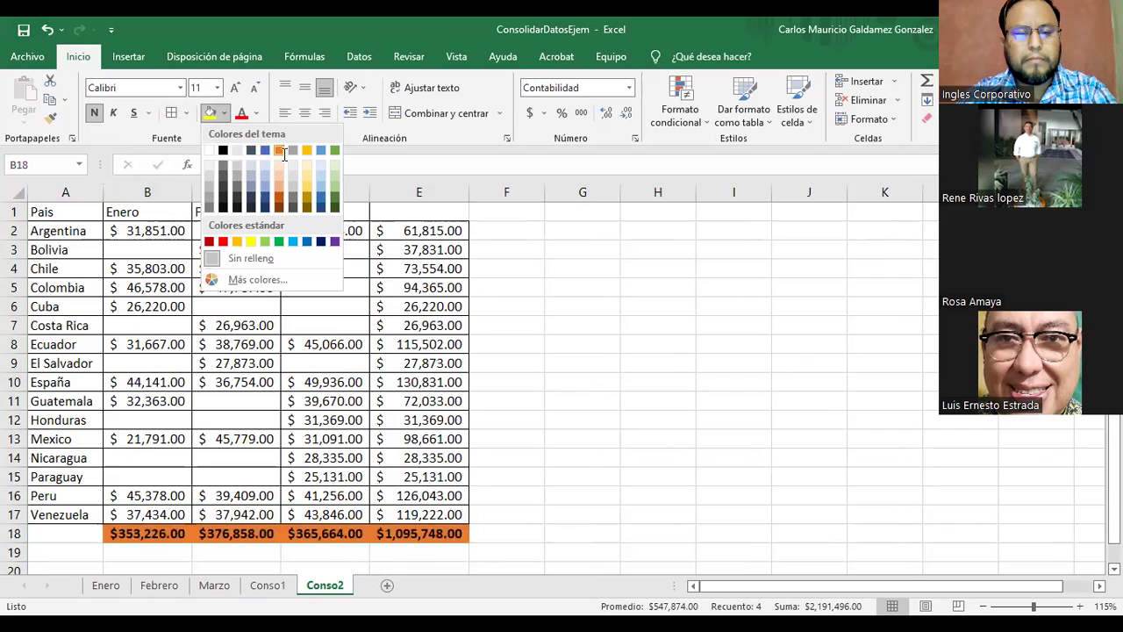
pyautogui.click(281, 151)
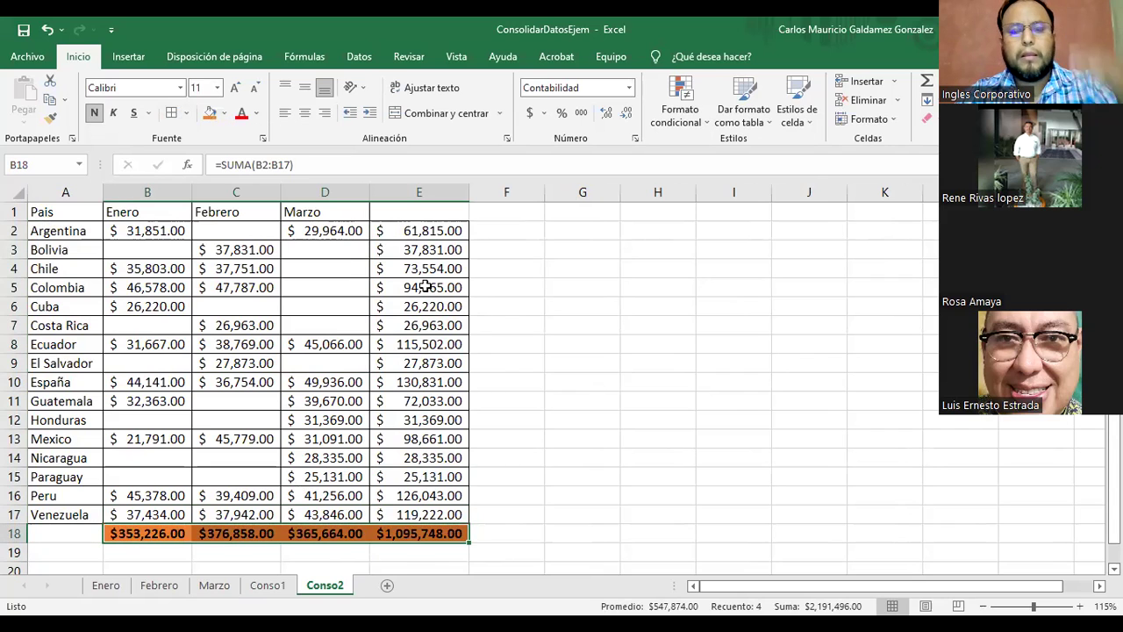
# Enter the heading "Total 1Trim" in E1 above the country totals.
pyautogui.click(411, 214)
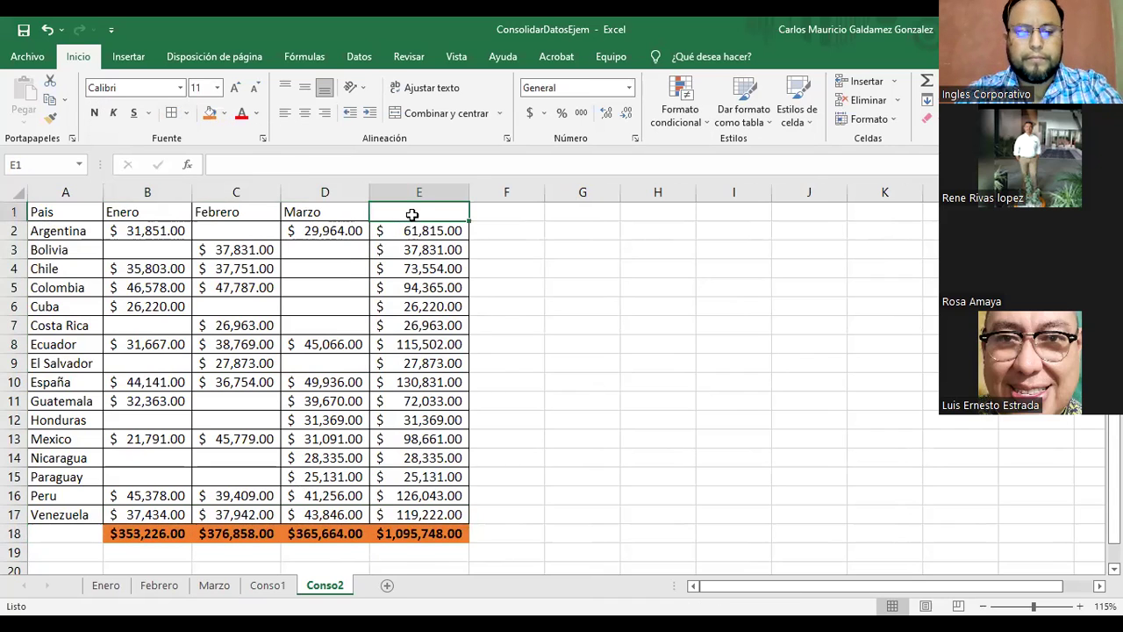
pyautogui.write('Tota')
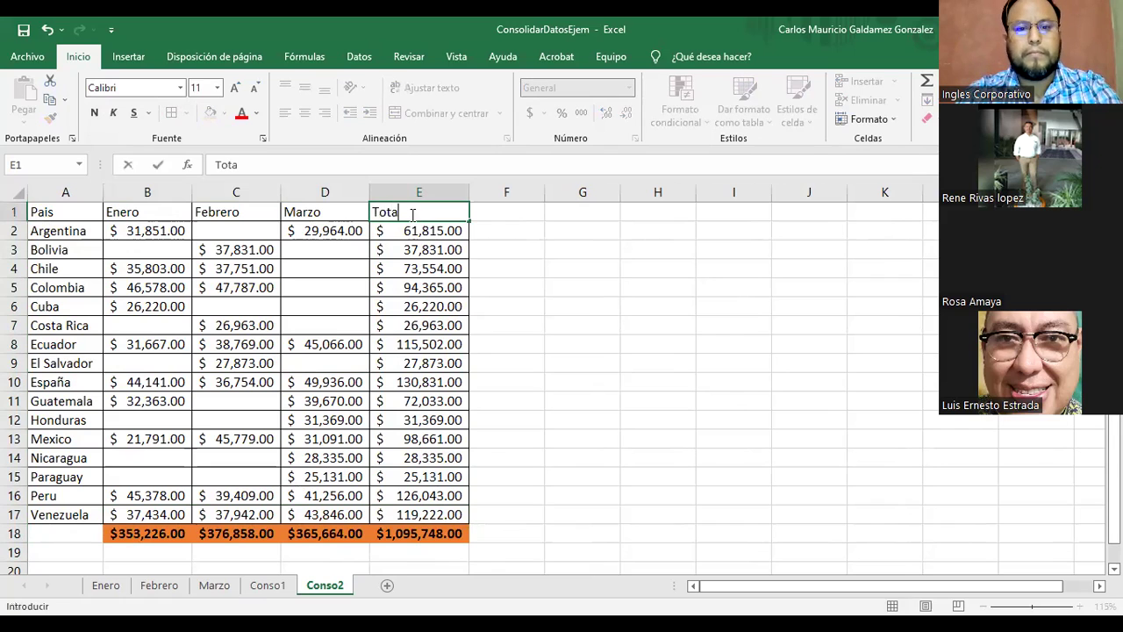
pyautogui.write('l 1Trim')
pyautogui.press('Return')
pyautogui.click(412, 214)
# Center the headings of the table in A1:E1.
pyautogui.moveTo(44, 211); pyautogui.dragTo(416, 212)
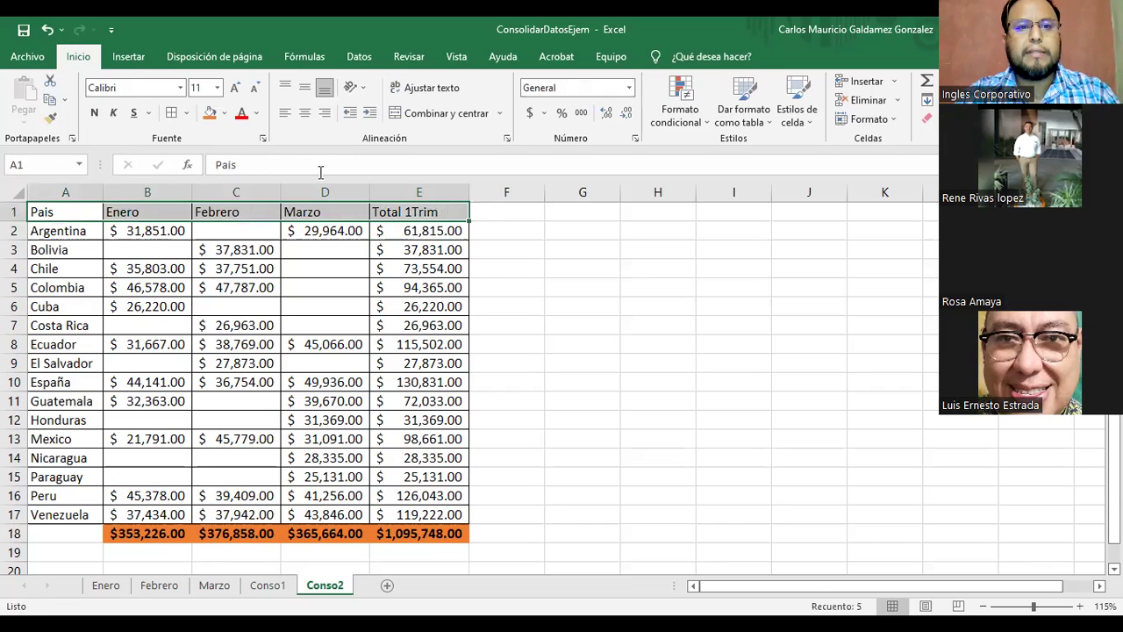
pyautogui.click(305, 113)
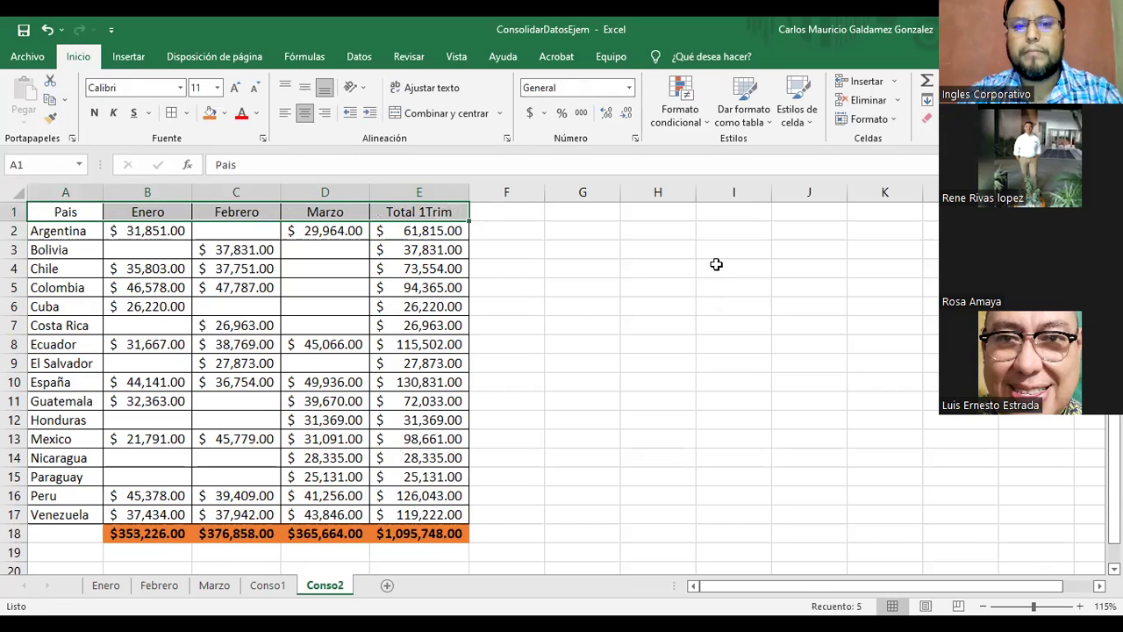
pyautogui.click(392, 329)
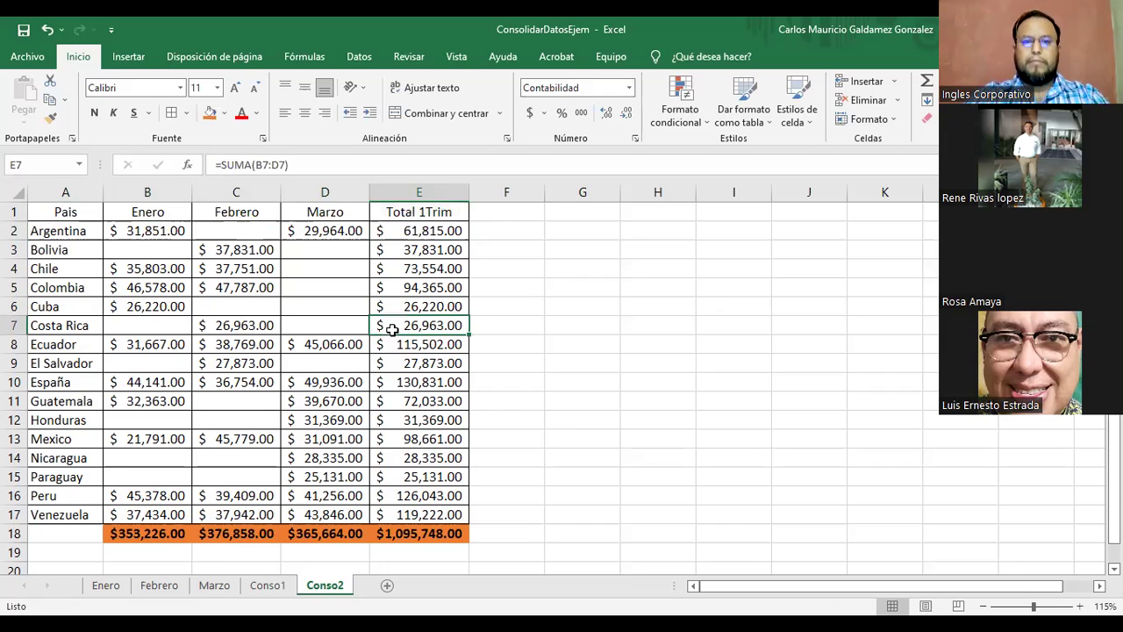
# Enter 0 in Argentina's empty Febrero cell C2 and apply the accounting number format to it.
pyautogui.click(231, 235)
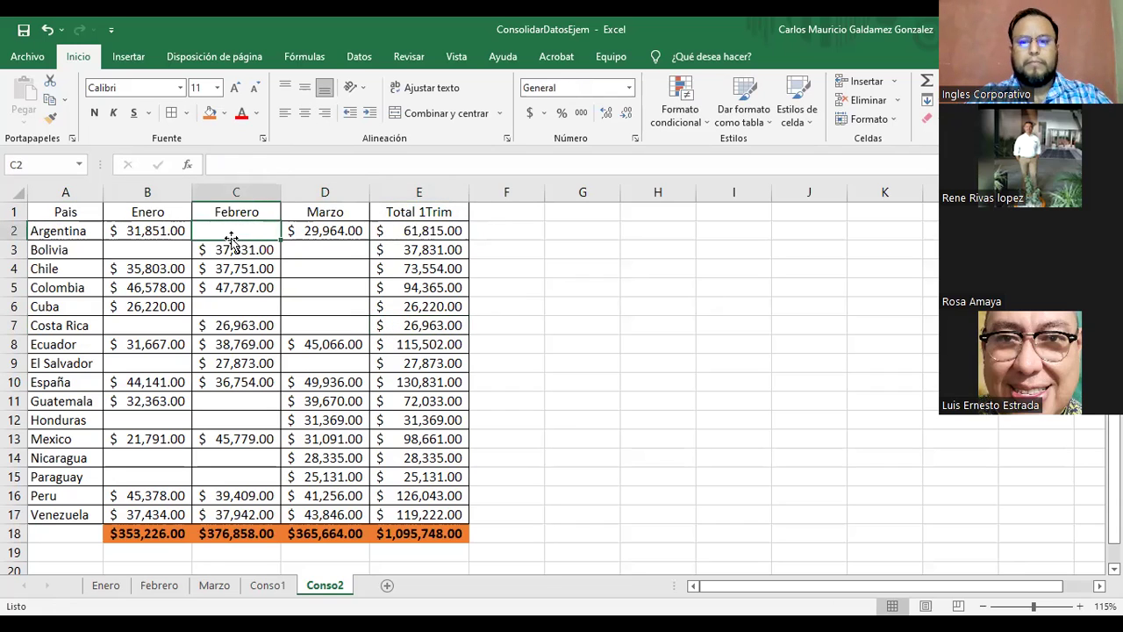
pyautogui.write('0')
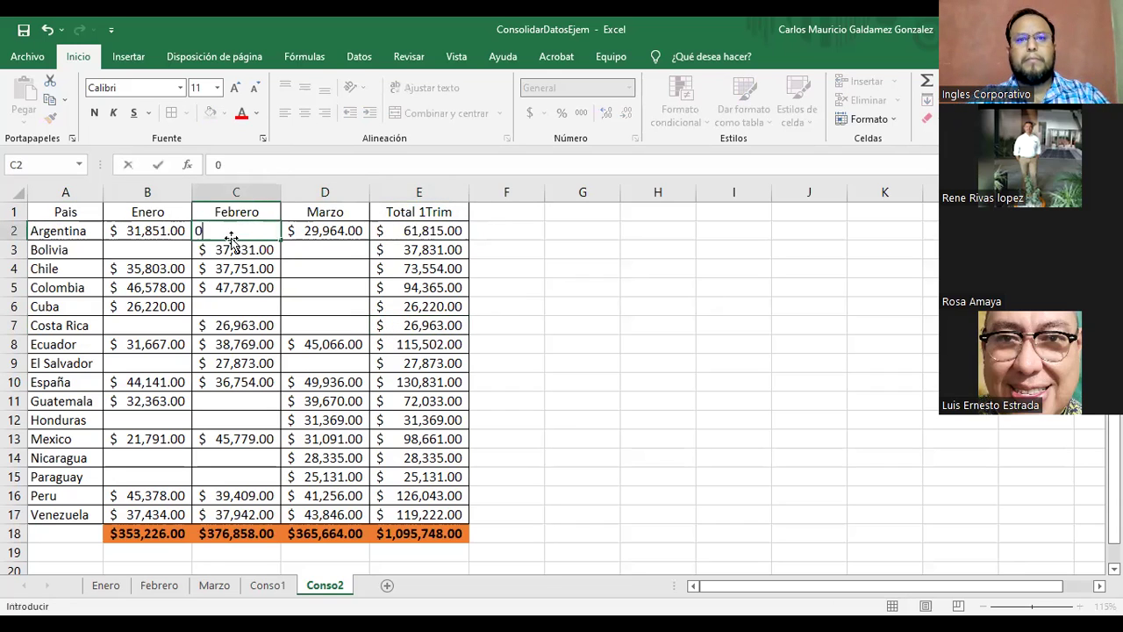
pyautogui.press('Return')
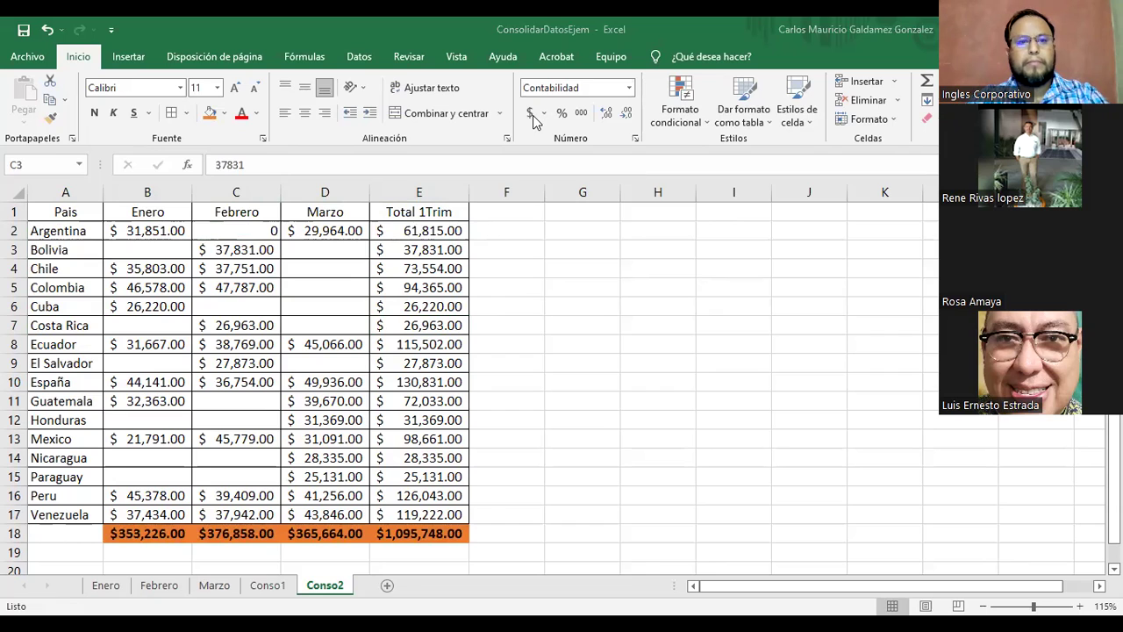
pyautogui.click(245, 230)
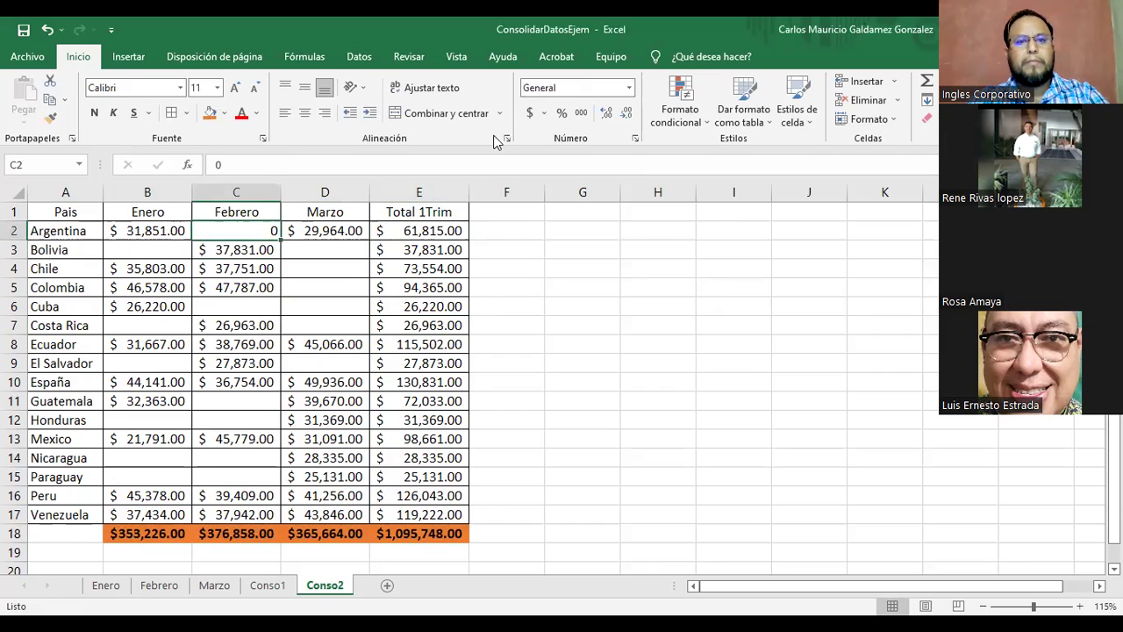
pyautogui.click(535, 114)
# Copy the formatted zero from C2 into all remaining blank cells of the Enero, Febrero and Marzo columns.
pyautogui.hotkey('ctrl', 'c')
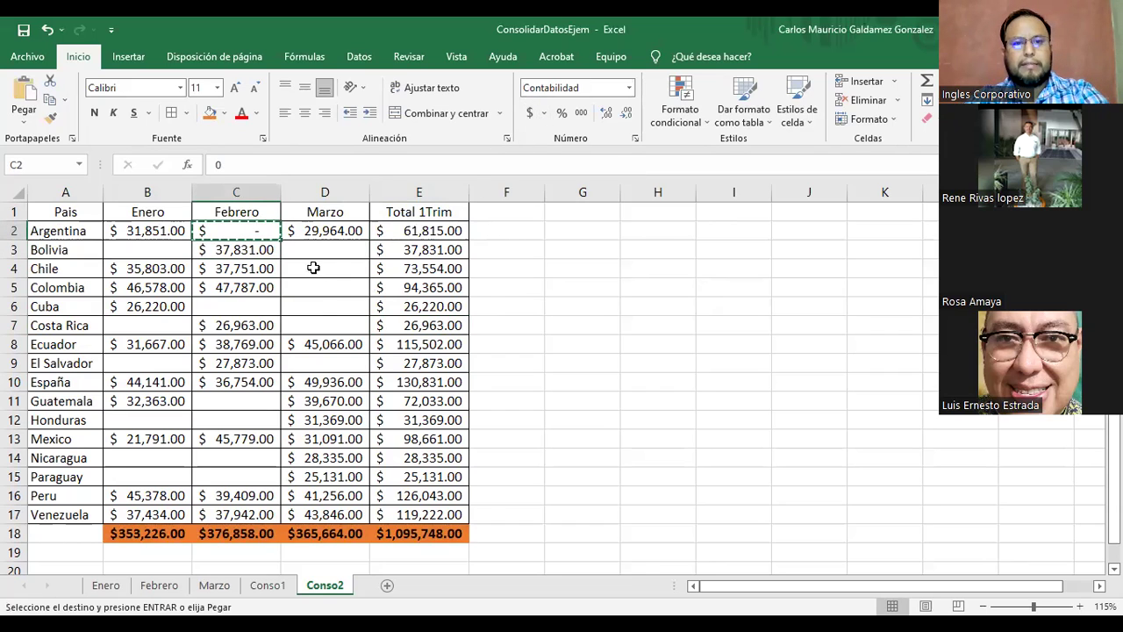
pyautogui.click(312, 251)
pyautogui.moveTo(318, 308); pyautogui.dragTo(318, 324)
pyautogui.keyDown('ctrl'); pyautogui.click(313, 361); pyautogui.keyUp('ctrl')
pyautogui.keyDown('ctrl'); pyautogui.click(156, 362); pyautogui.keyUp('ctrl')
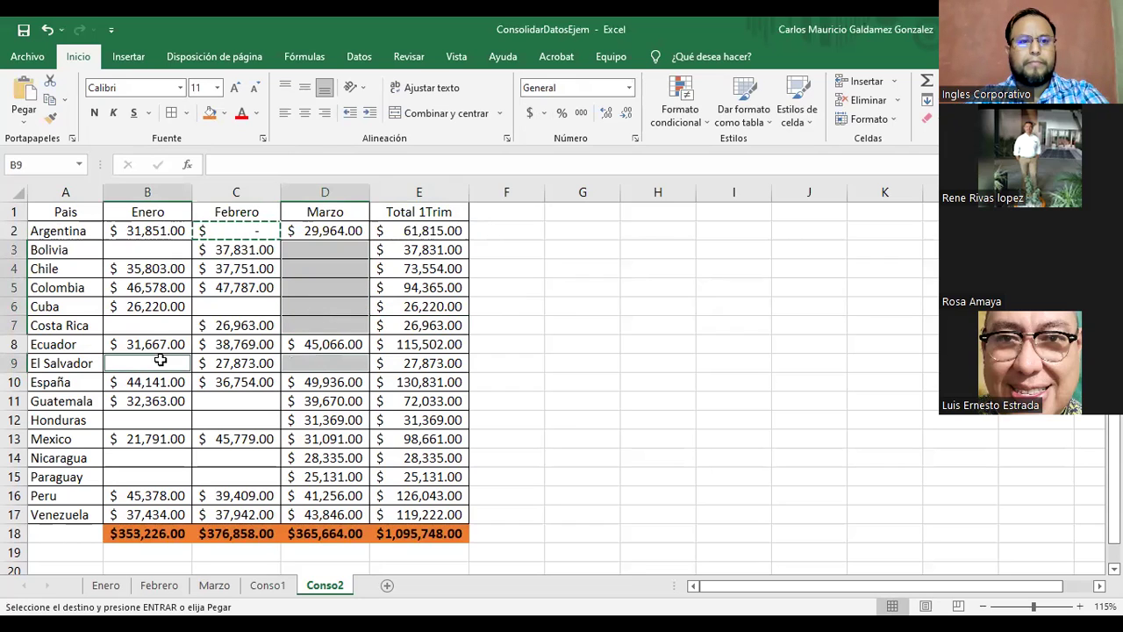
pyautogui.keyDown('ctrl'); pyautogui.click(146, 326); pyautogui.keyUp('ctrl')
pyautogui.keyDown('ctrl'); pyautogui.click(208, 303); pyautogui.keyUp('ctrl')
pyautogui.keyDown('ctrl'); pyautogui.click(132, 252); pyautogui.keyUp('ctrl')
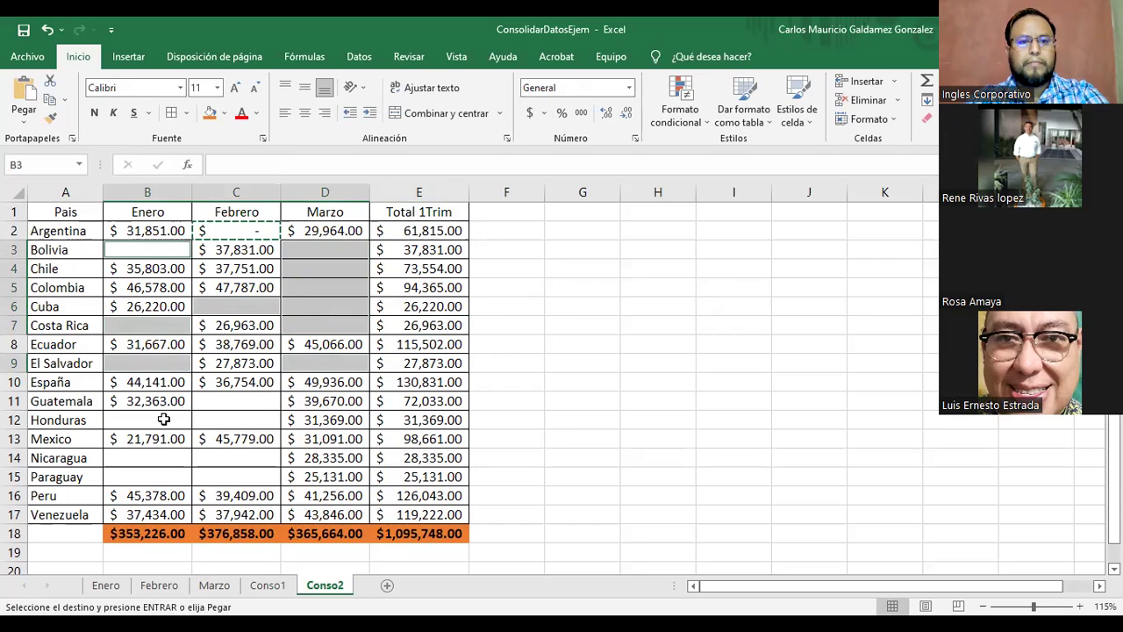
pyautogui.keyDown('ctrl'); pyautogui.click(157, 422); pyautogui.keyUp('ctrl')
pyautogui.keyDown('ctrl'); pyautogui.click(223, 400); pyautogui.keyUp('ctrl')
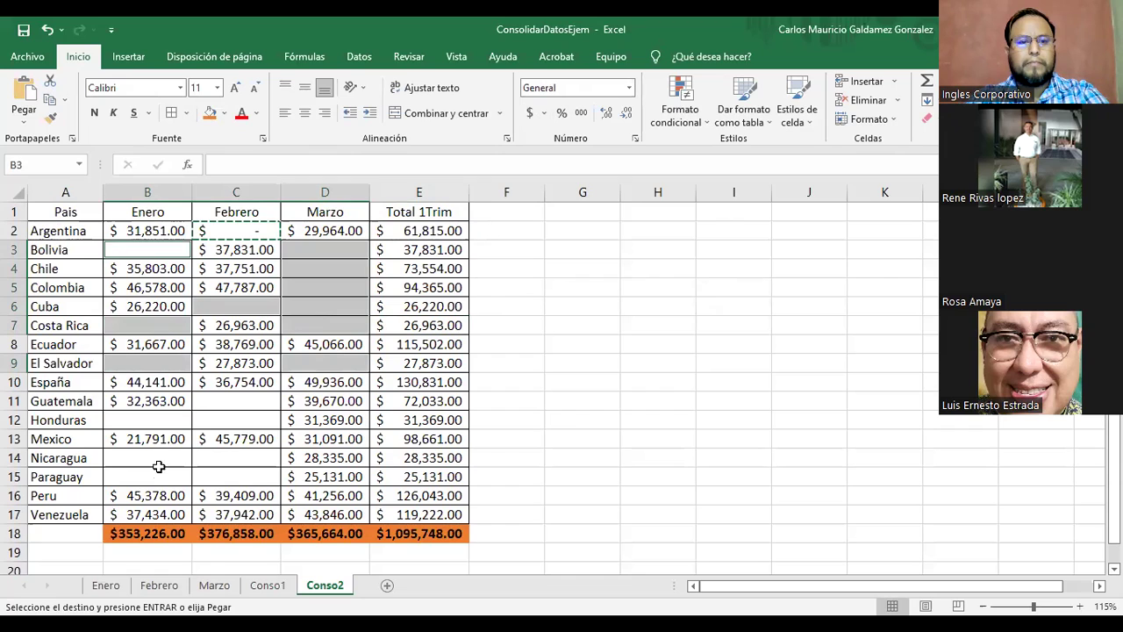
pyautogui.keyDown('ctrl'); pyautogui.click(246, 474); pyautogui.keyUp('ctrl')
pyautogui.keyDown('ctrl'); pyautogui.click(220, 457); pyautogui.keyUp('ctrl')
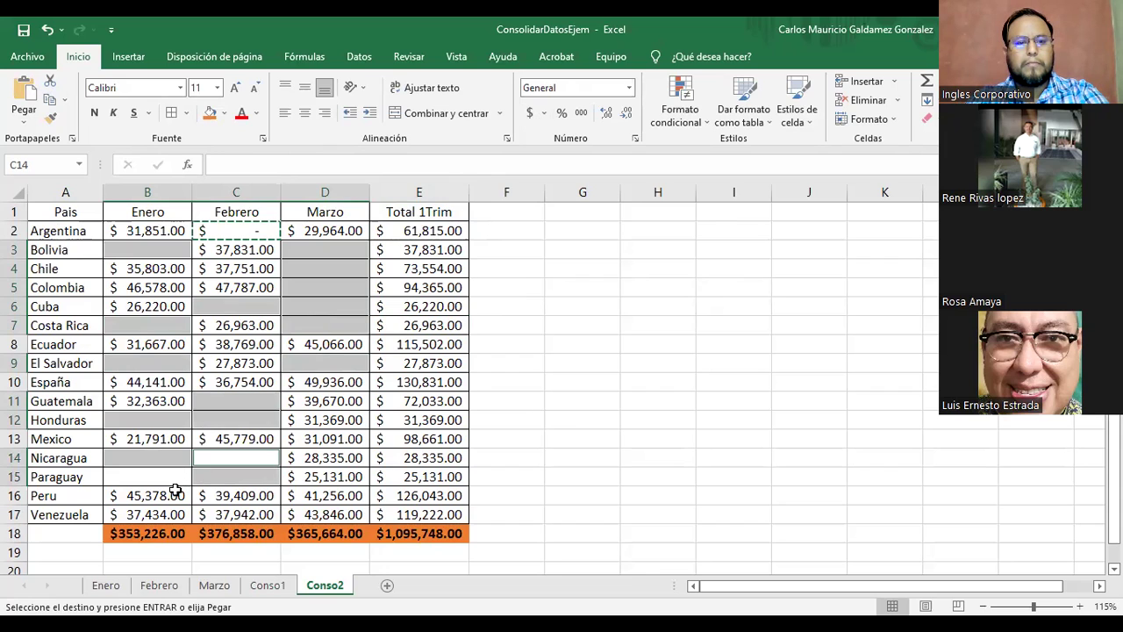
pyautogui.keyDown('ctrl'); pyautogui.click(175, 477); pyautogui.keyUp('ctrl')
pyautogui.hotkey('ctrl', 'v')
pyautogui.click(219, 454)
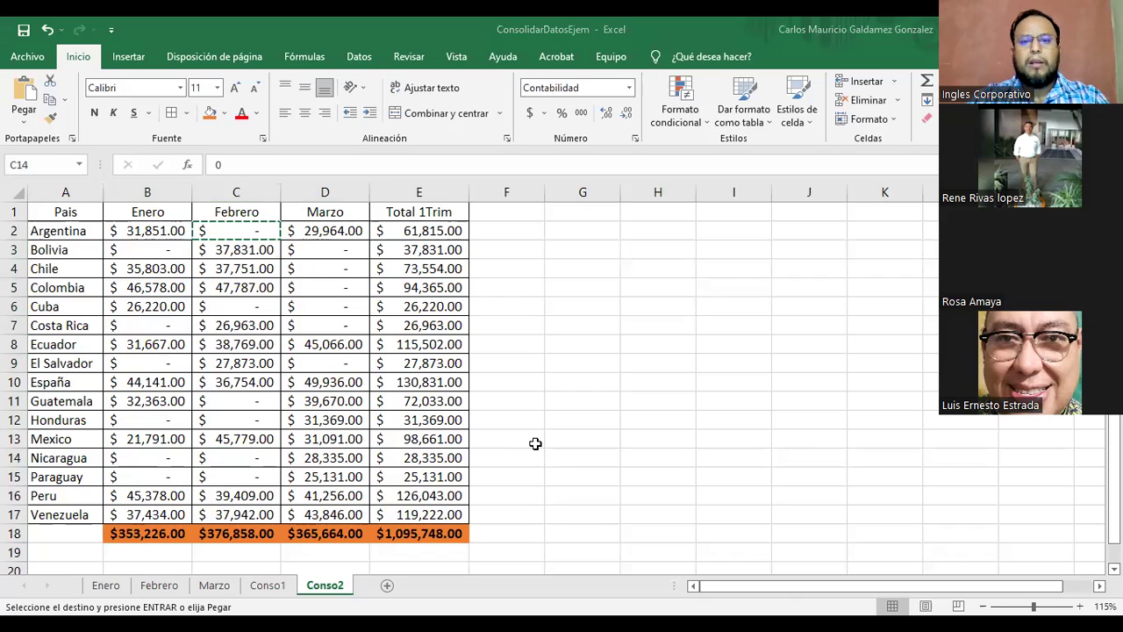
pyautogui.click(338, 302)
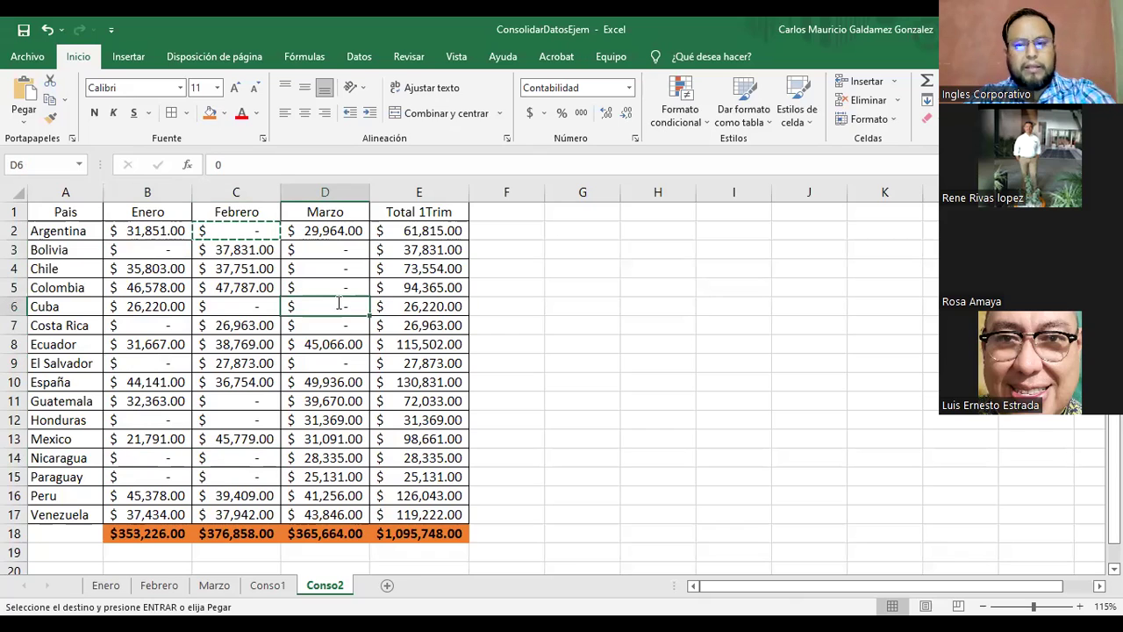
# Cancel the pending copy, switch to the Genially presentation and advance to the Tarea slide.
pyautogui.press('Escape')
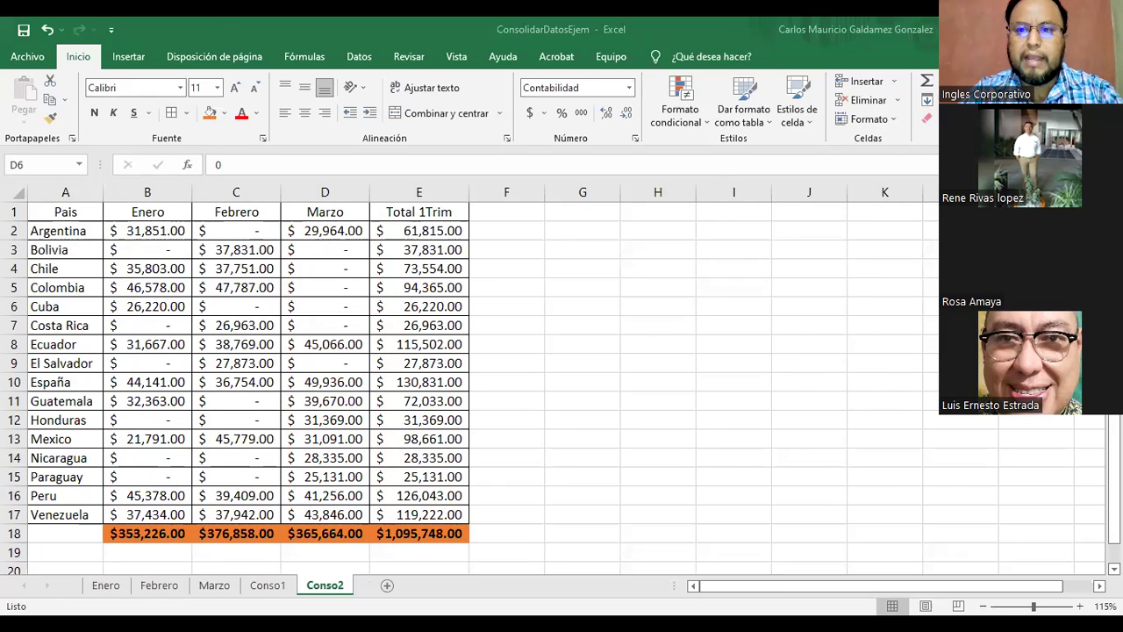
pyautogui.hotkey('alt', 'Tab')
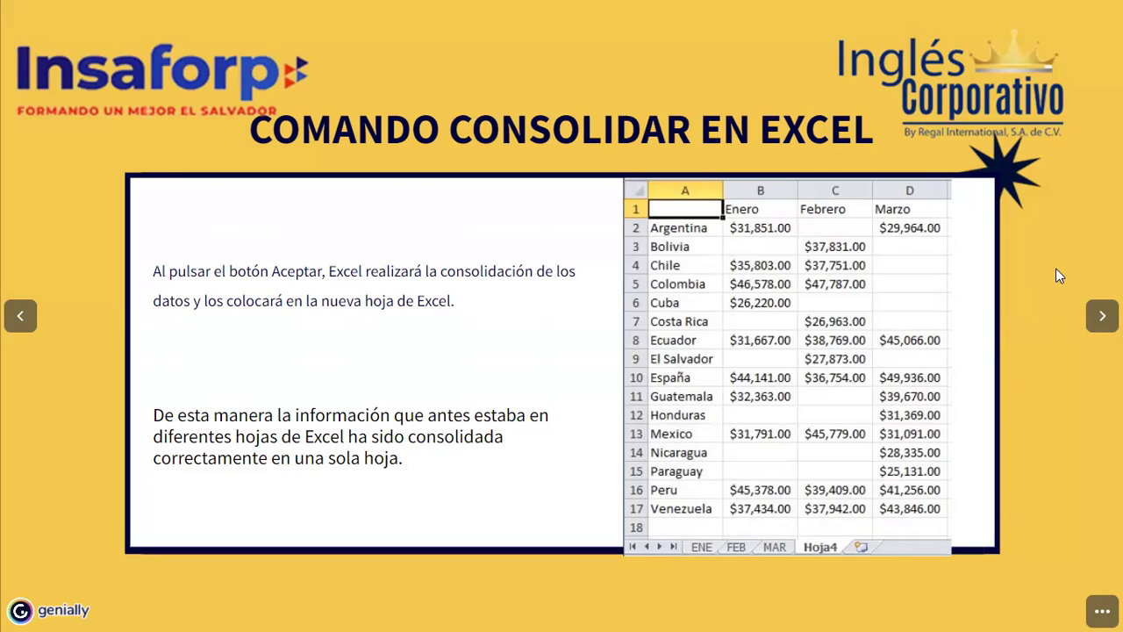
pyautogui.click(1102, 316)
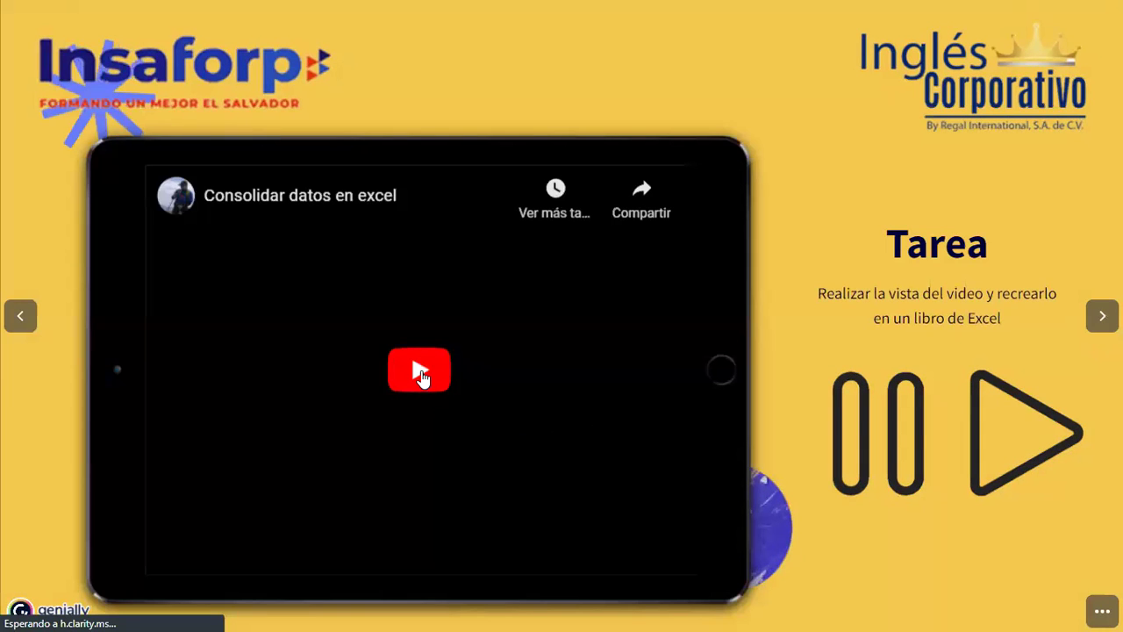
# Play the embedded video "Consolidar datos en excel" with its sound muted and dismiss the advertisement covering it.
pyautogui.click(421, 370)
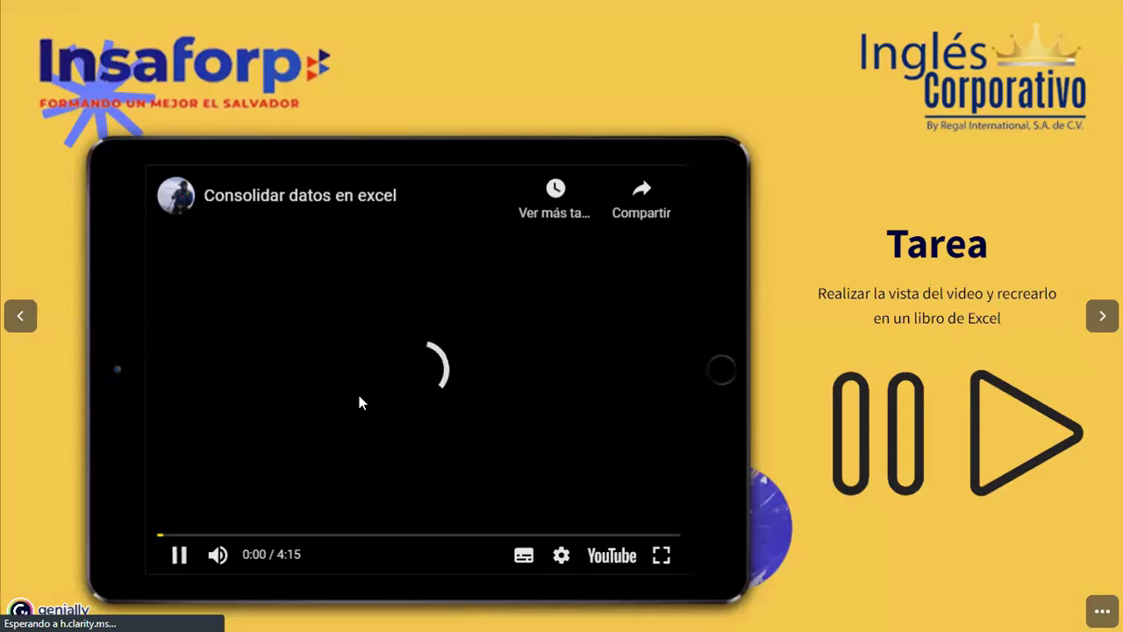
pyautogui.click(214, 556)
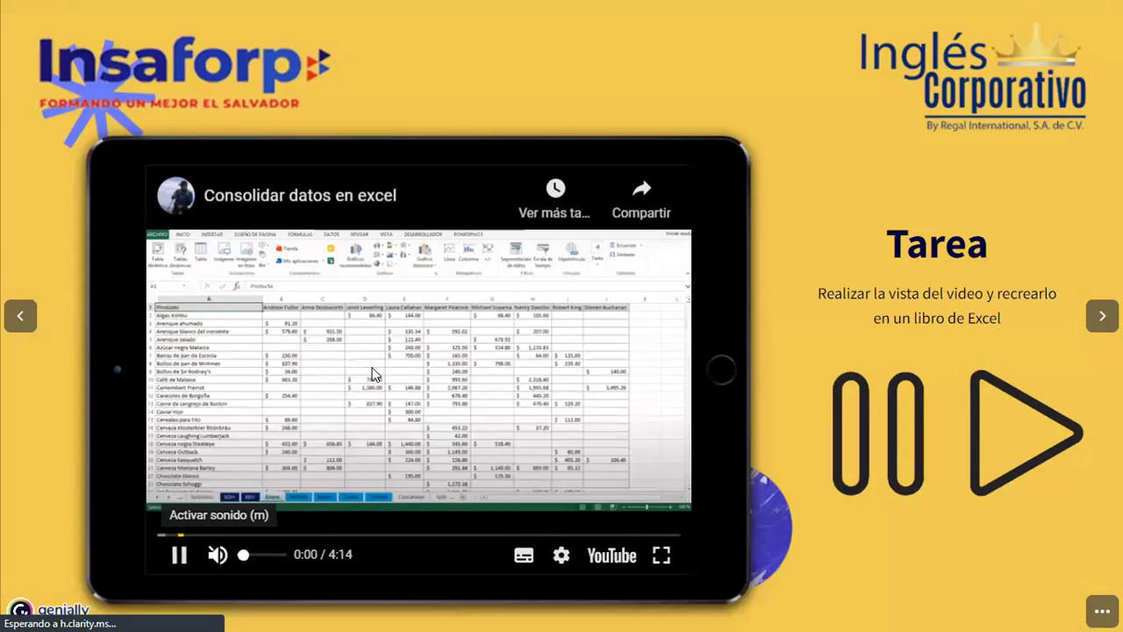
pyautogui.click(654, 556)
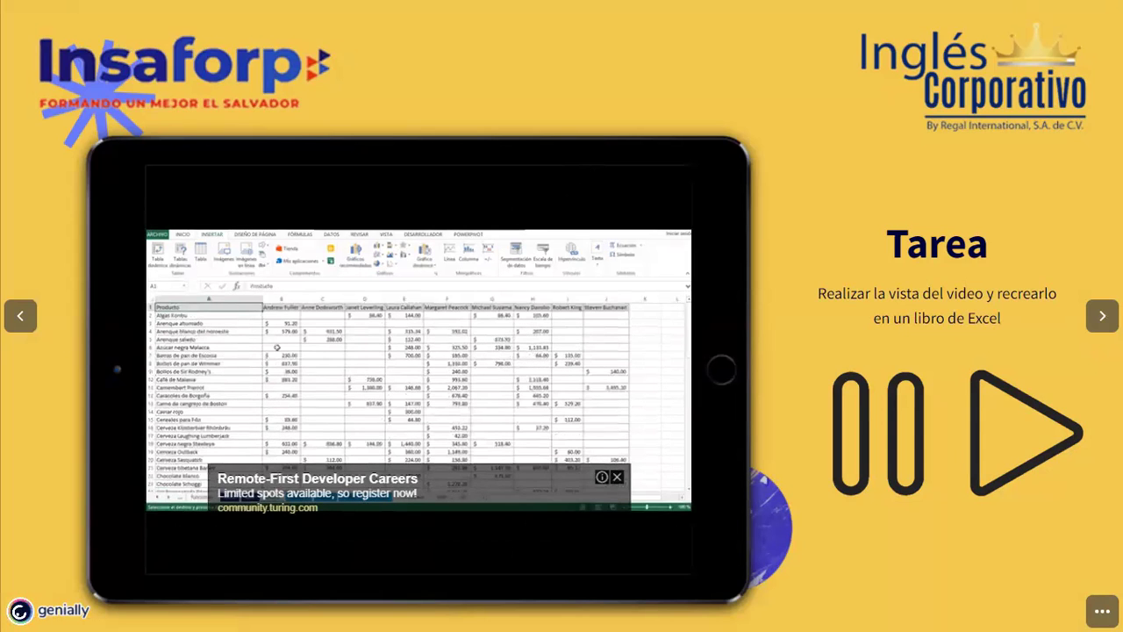
pyautogui.moveTo(577, 325)
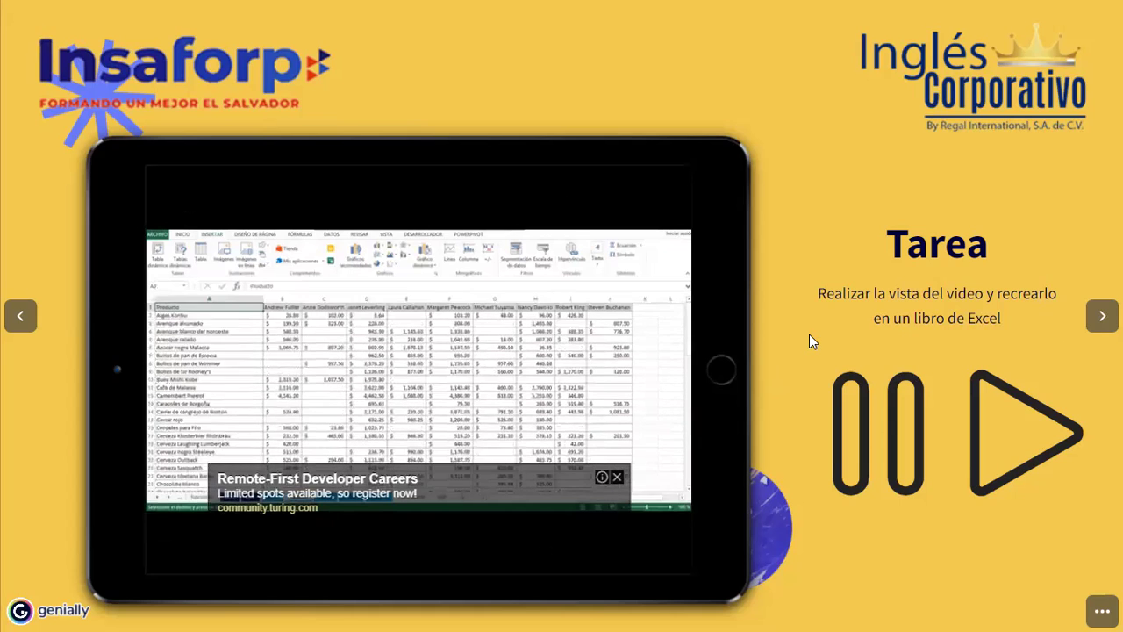
pyautogui.click(616, 476)
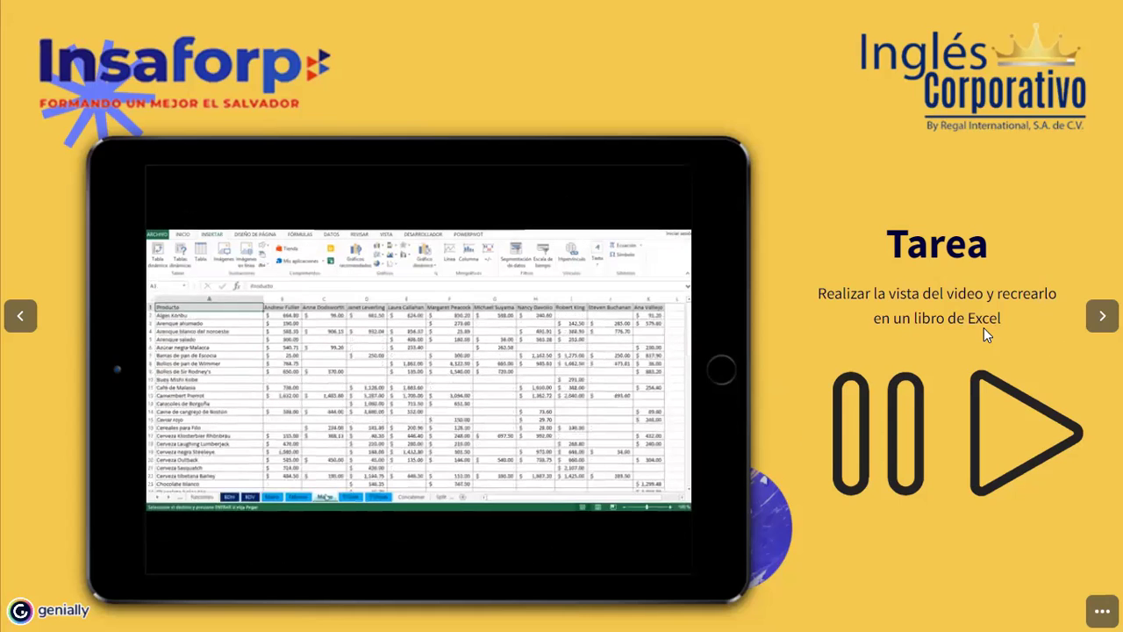
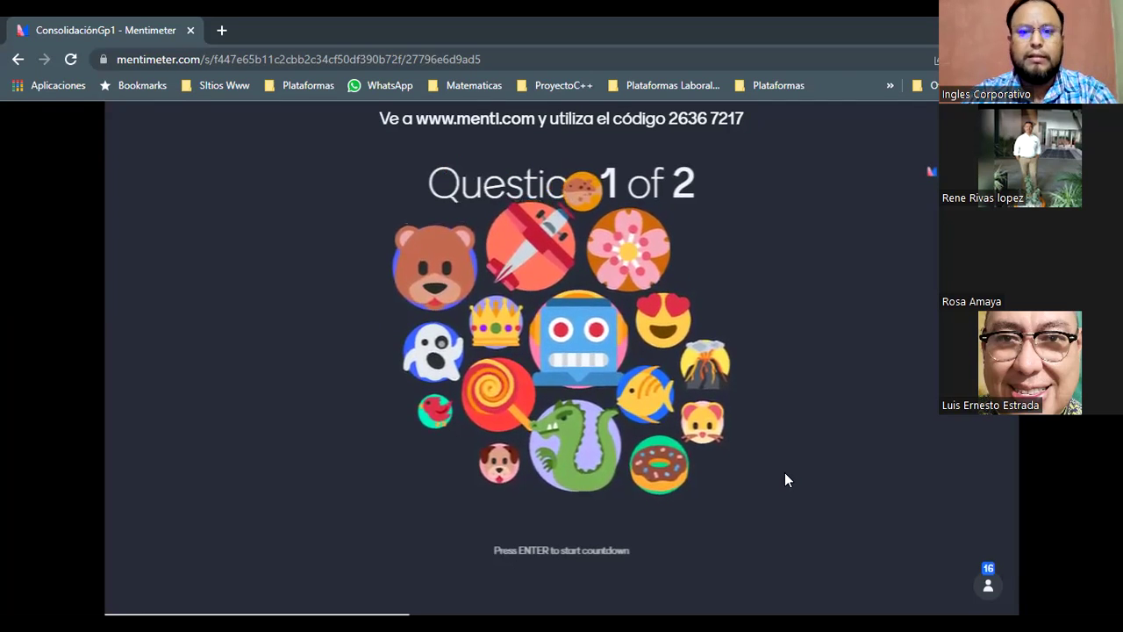
# Start the countdown for question 1 of 2 in the Mentimeter quiz.
pyautogui.press('Return')
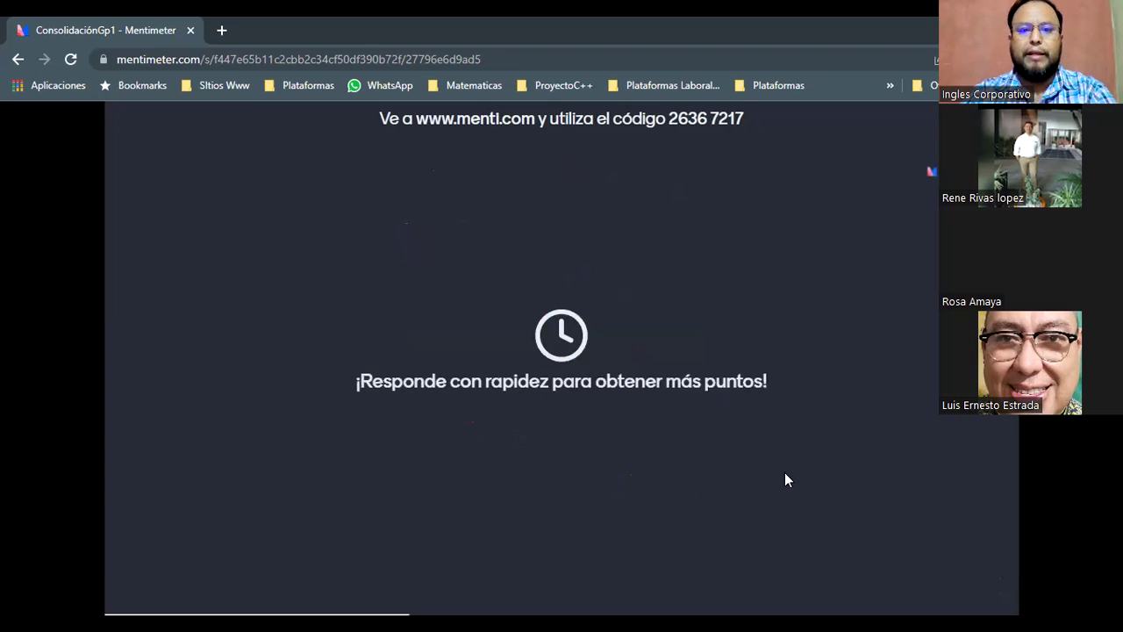
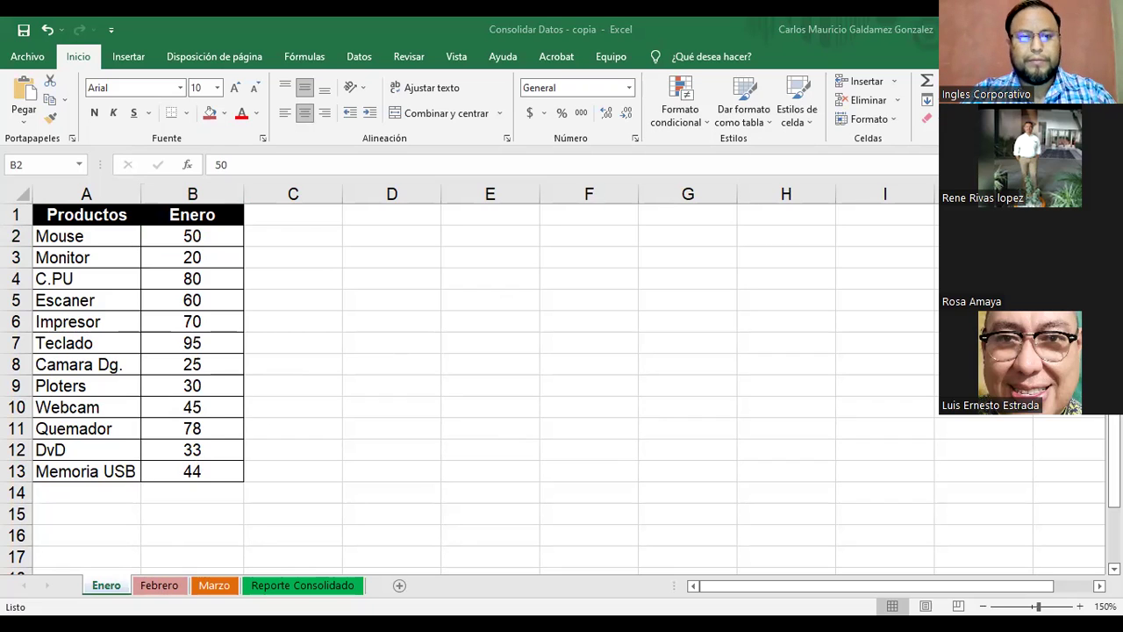
# Look through the Febrero and Marzo sheets and examine the Cantidades, Precio Con IVA and Totales cells on Reporte Consolidado.
pyautogui.click(156, 590)
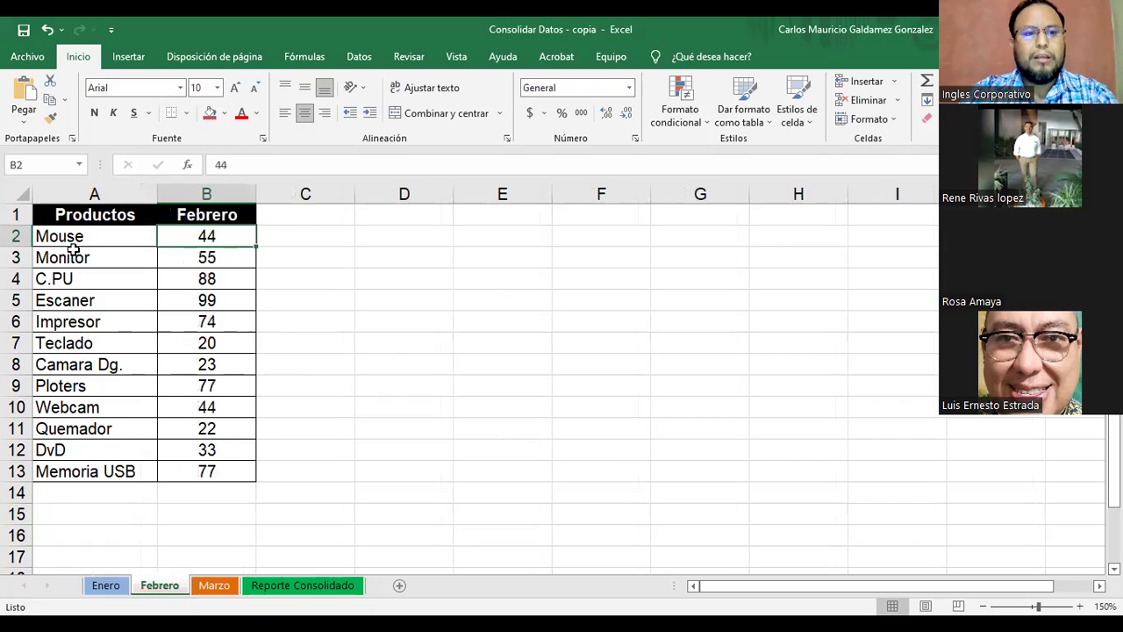
pyautogui.click(214, 585)
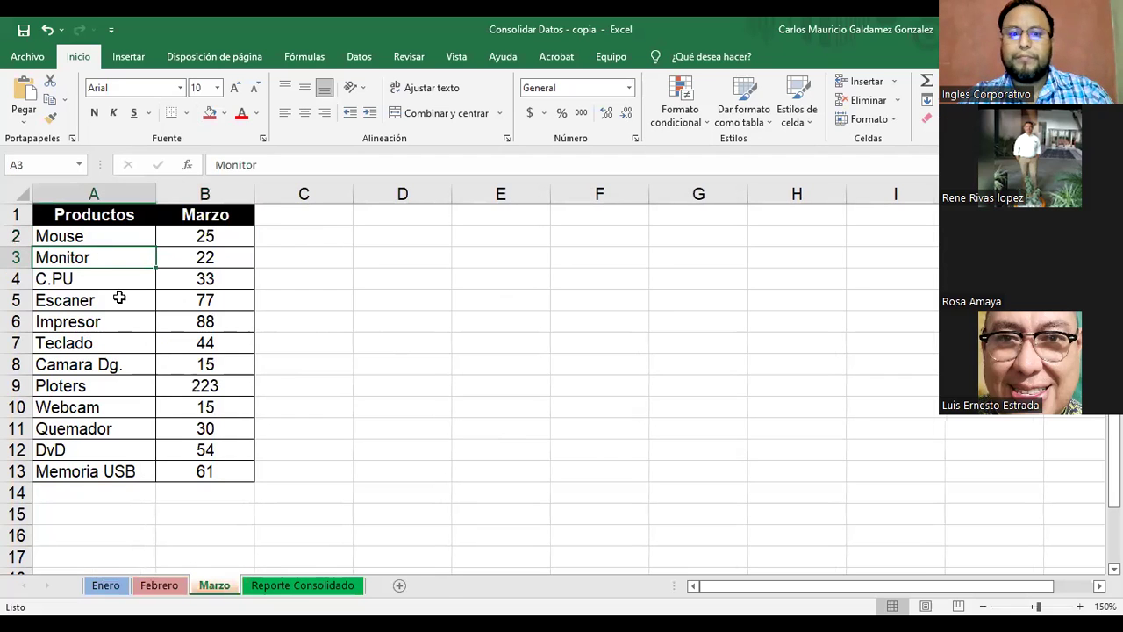
pyautogui.click(271, 587)
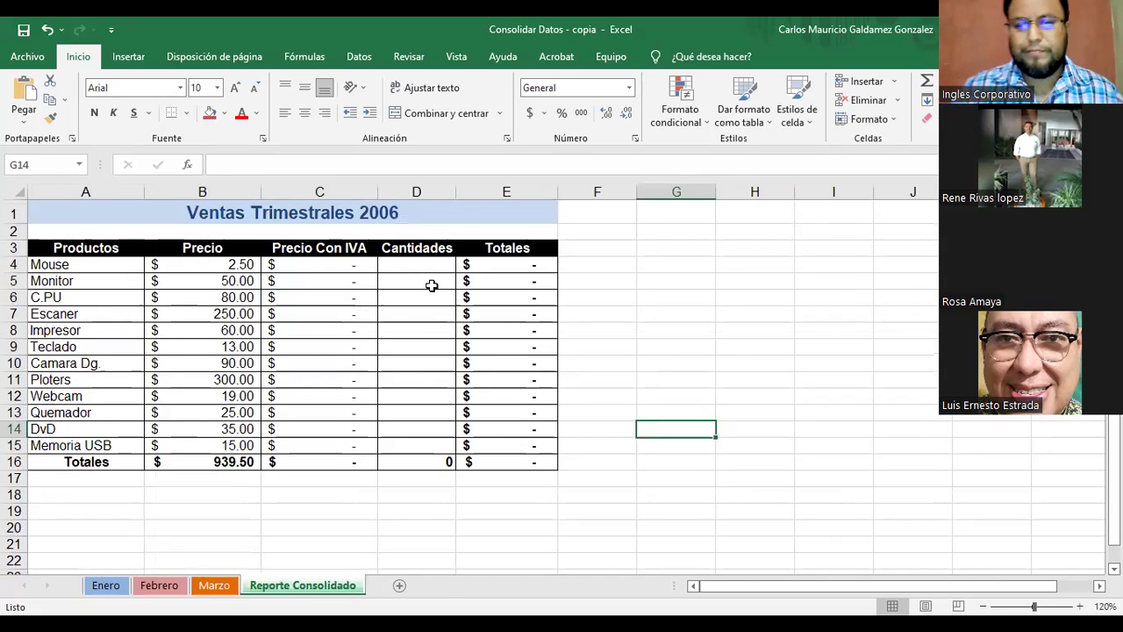
pyautogui.moveTo(407, 268); pyautogui.dragTo(400, 446)
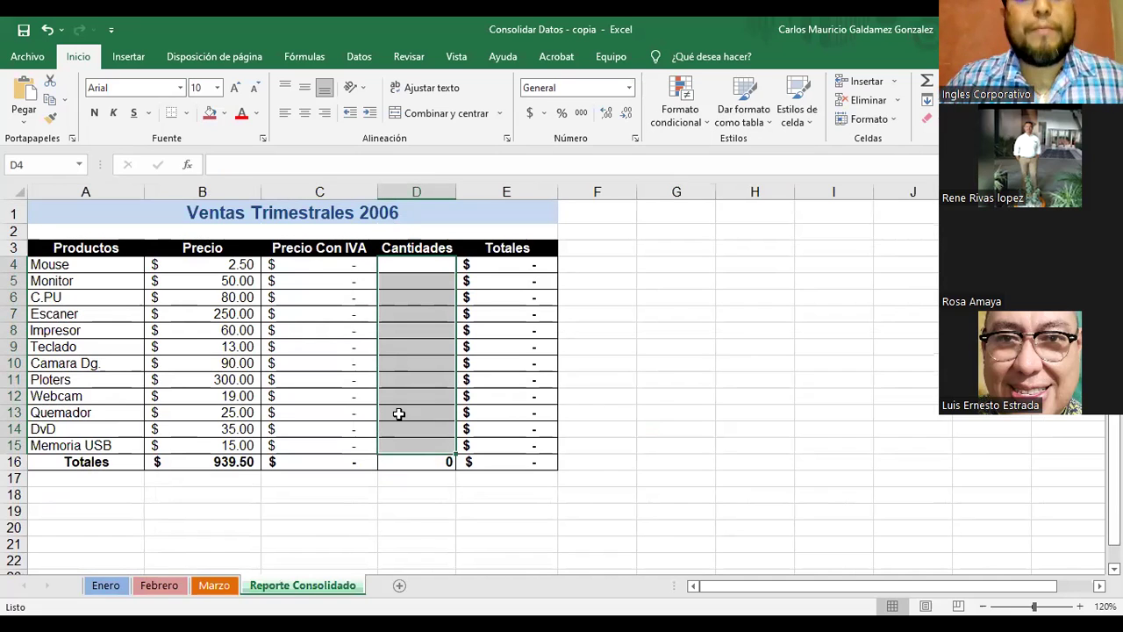
pyautogui.click(314, 264)
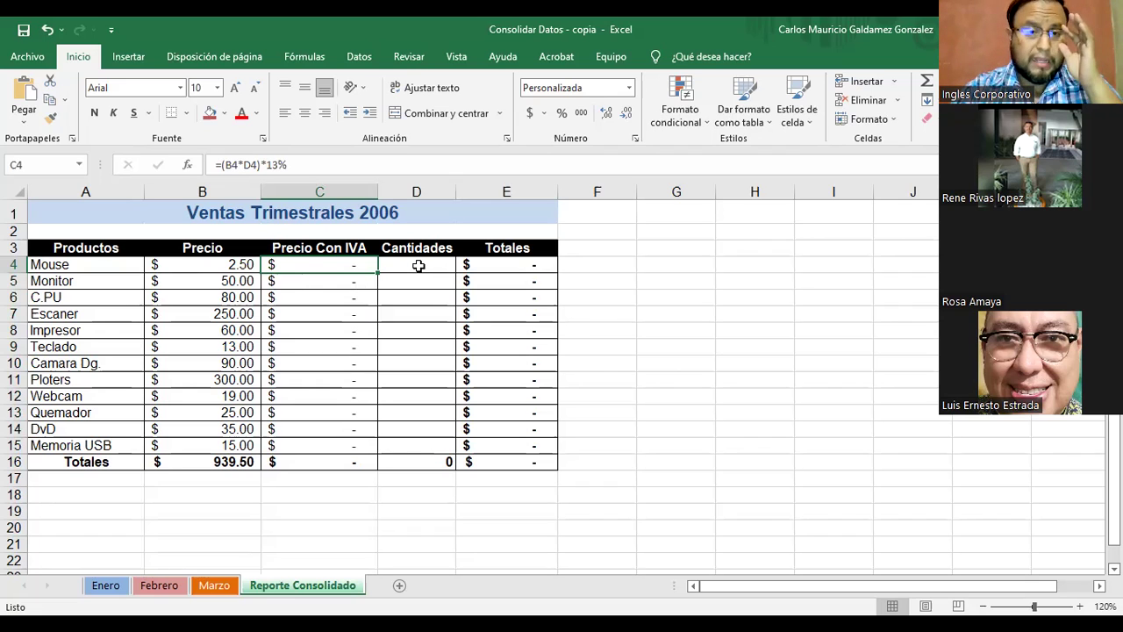
pyautogui.click(505, 267)
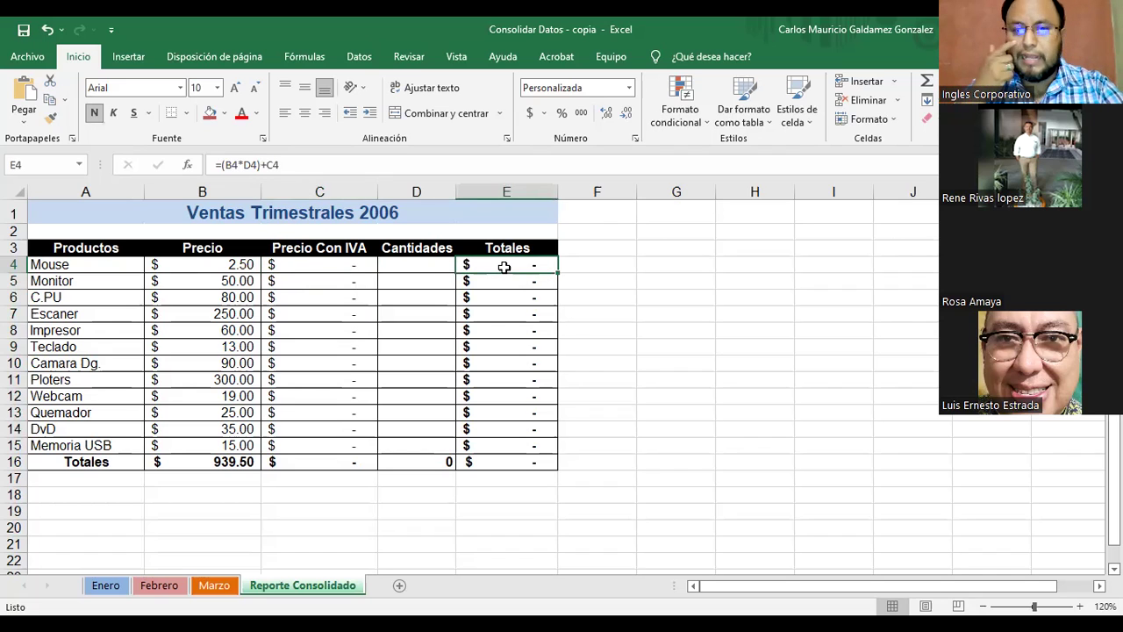
pyautogui.moveTo(327, 456); pyautogui.dragTo(525, 468)
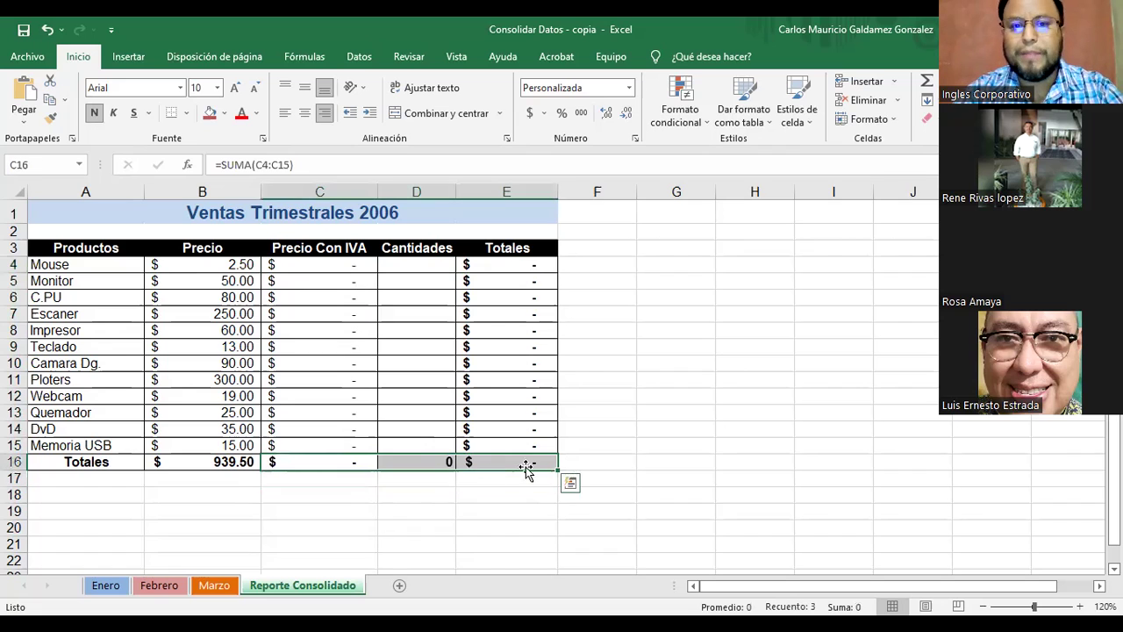
pyautogui.click(497, 464)
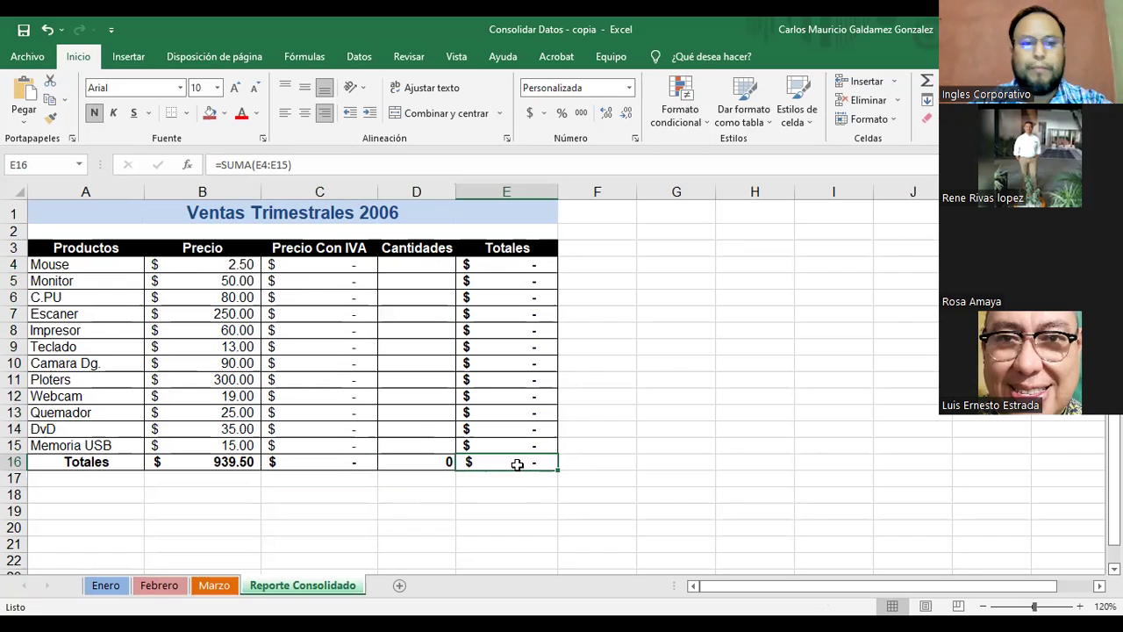
# Examine the Enero sheet's product list and the quantity of each product from Mouse to Memoria USB.
pyautogui.click(112, 585)
pyautogui.click(87, 236)
pyautogui.moveTo(105, 239); pyautogui.dragTo(166, 472)
pyautogui.click(90, 237)
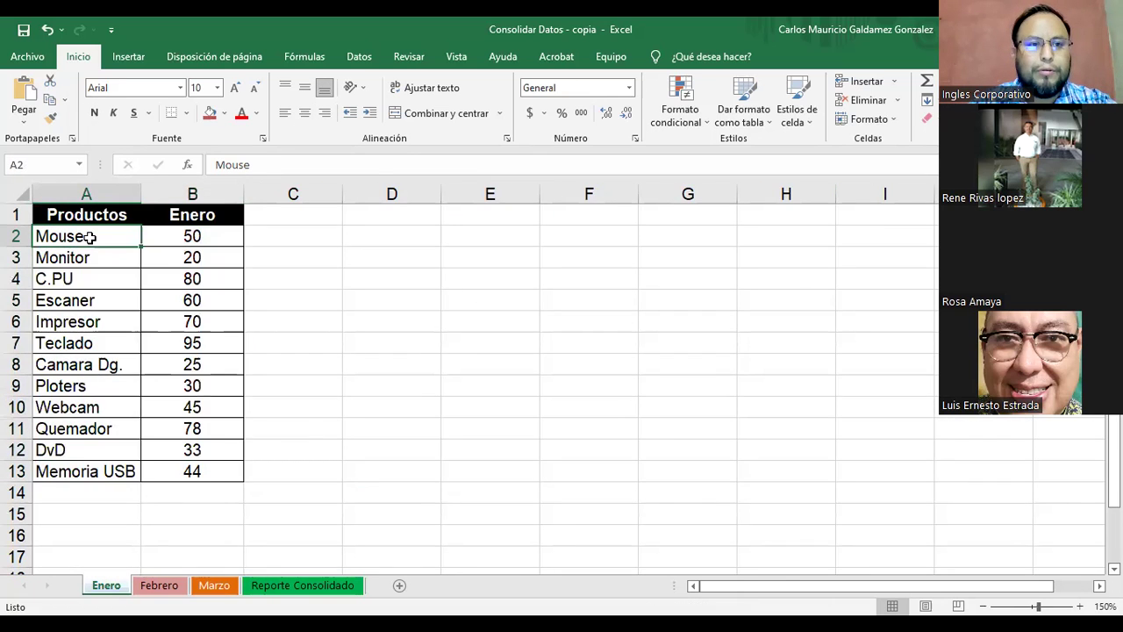
pyautogui.click(196, 237)
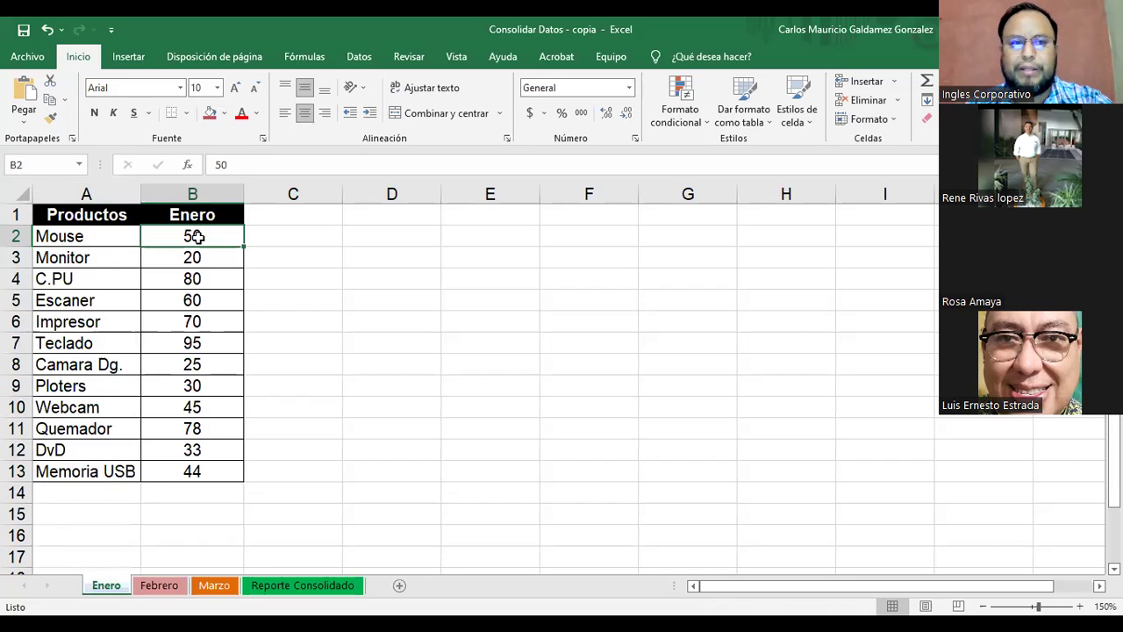
pyautogui.click(75, 235)
pyautogui.moveTo(162, 243); pyautogui.dragTo(159, 240)
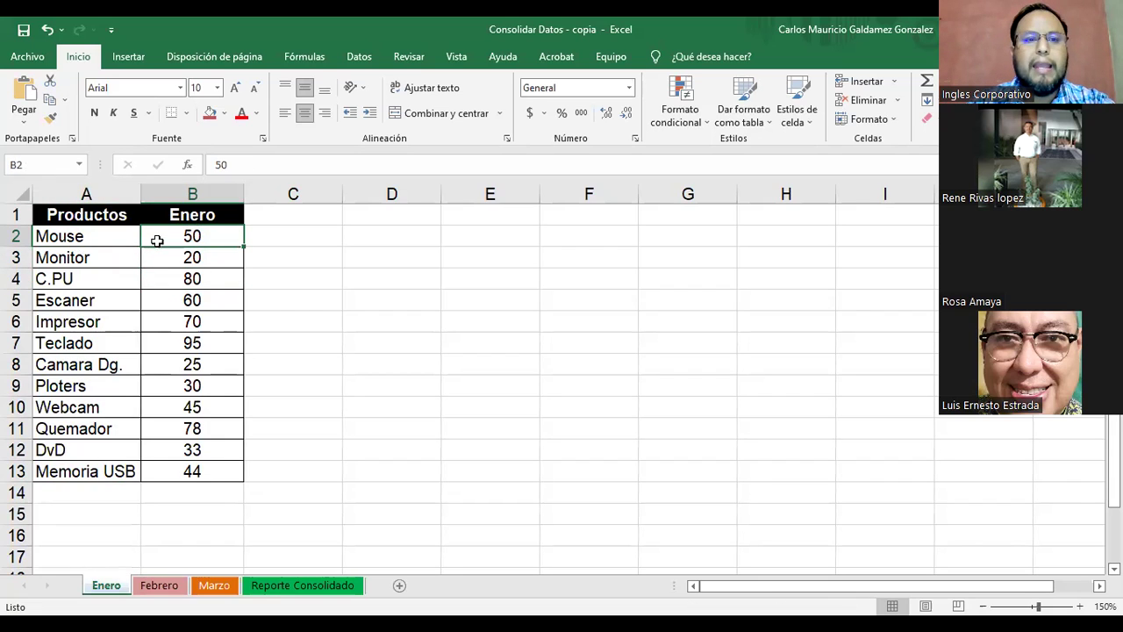
pyautogui.click(183, 257)
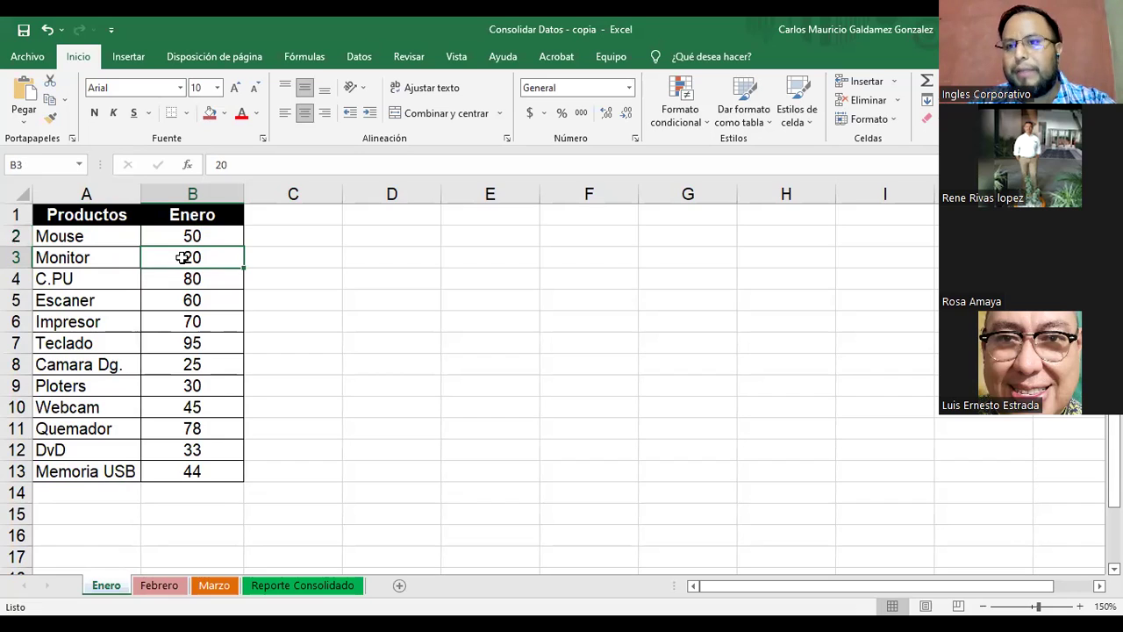
pyautogui.click(156, 279)
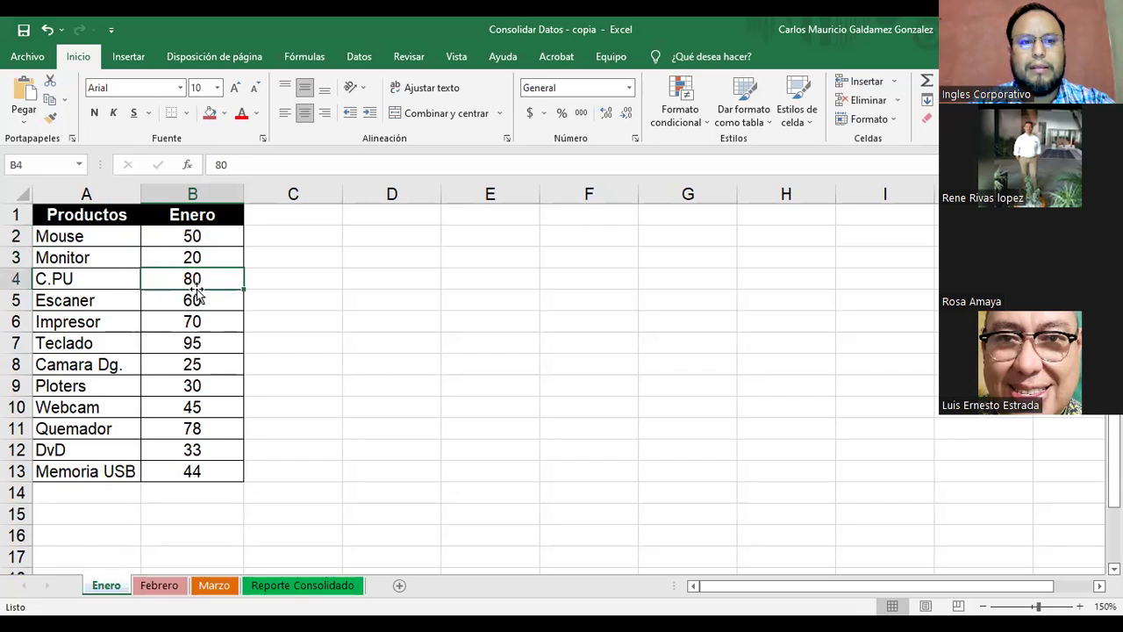
pyautogui.click(90, 278)
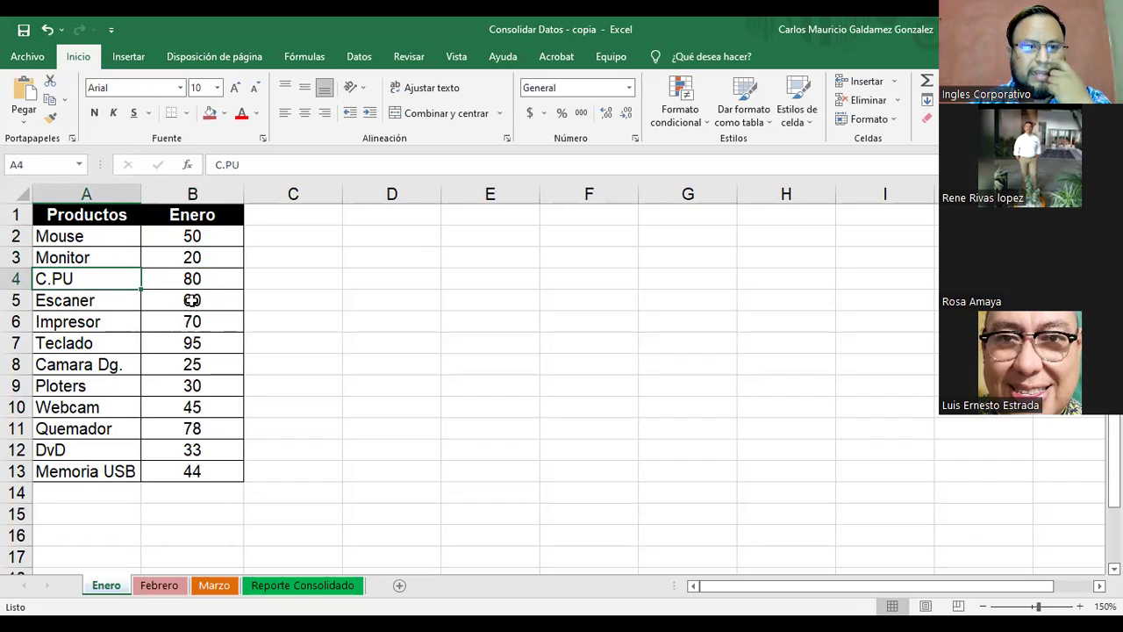
pyautogui.click(192, 300)
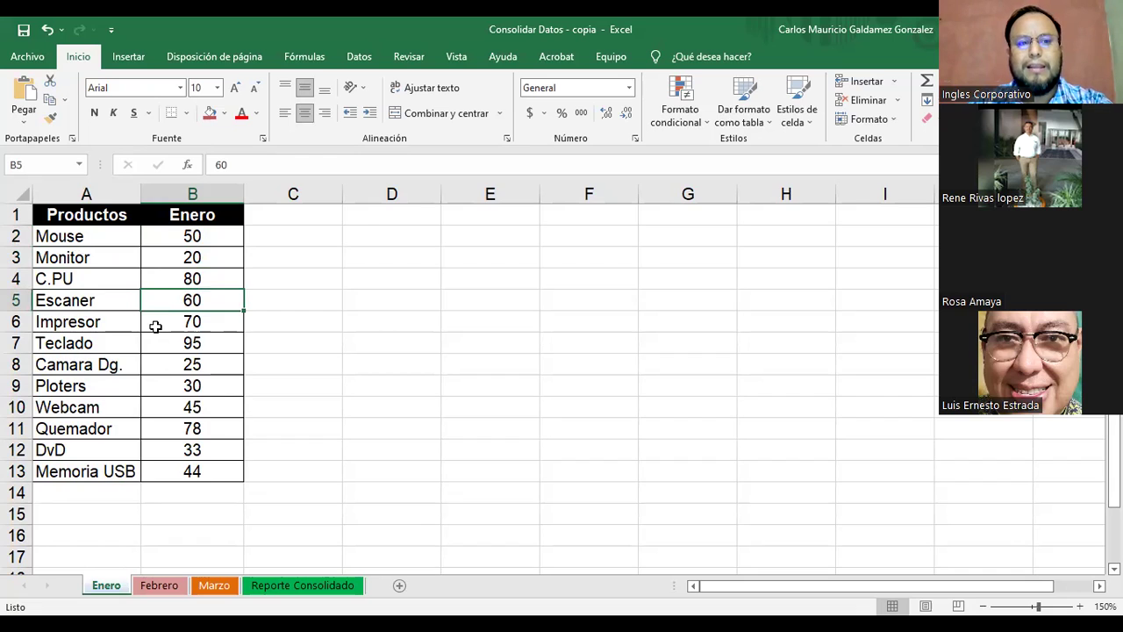
pyautogui.click(163, 324)
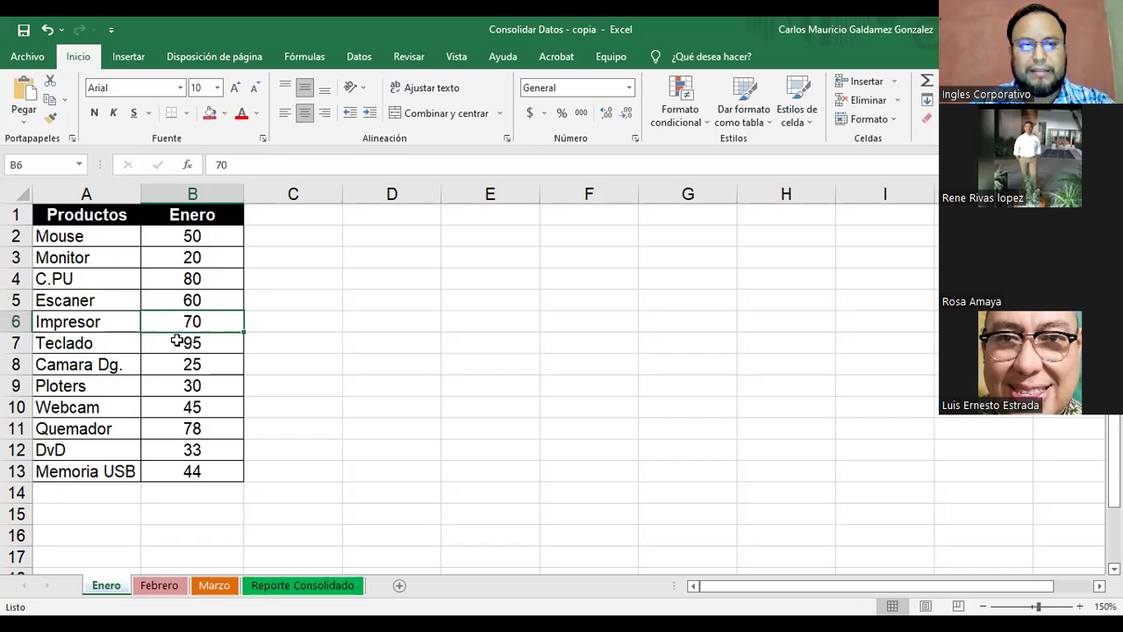
pyautogui.click(168, 349)
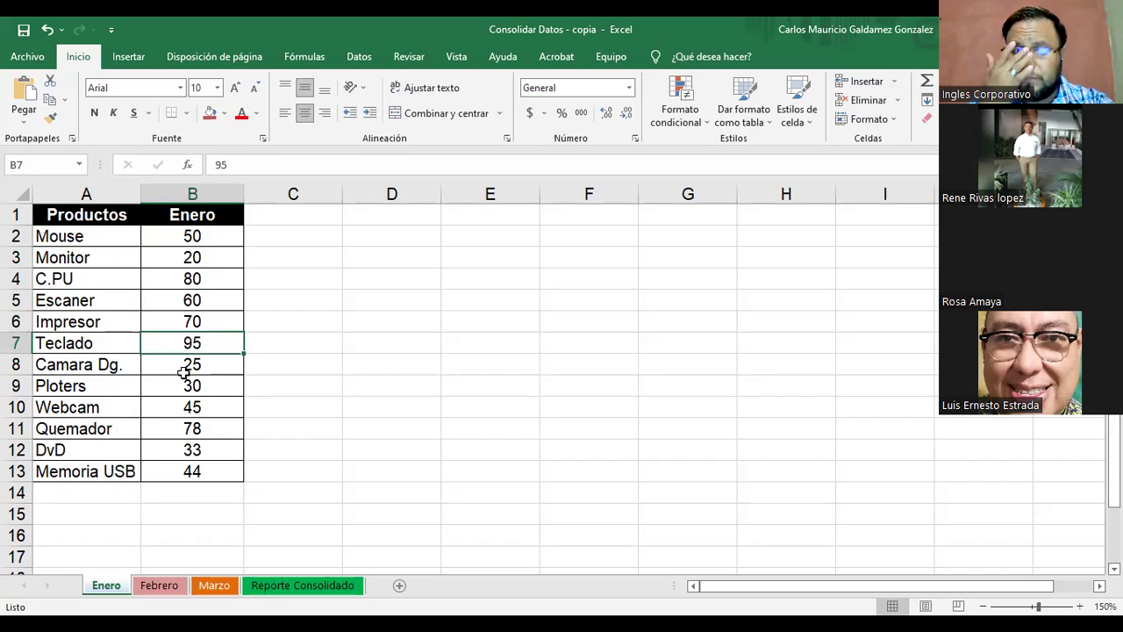
pyautogui.click(176, 367)
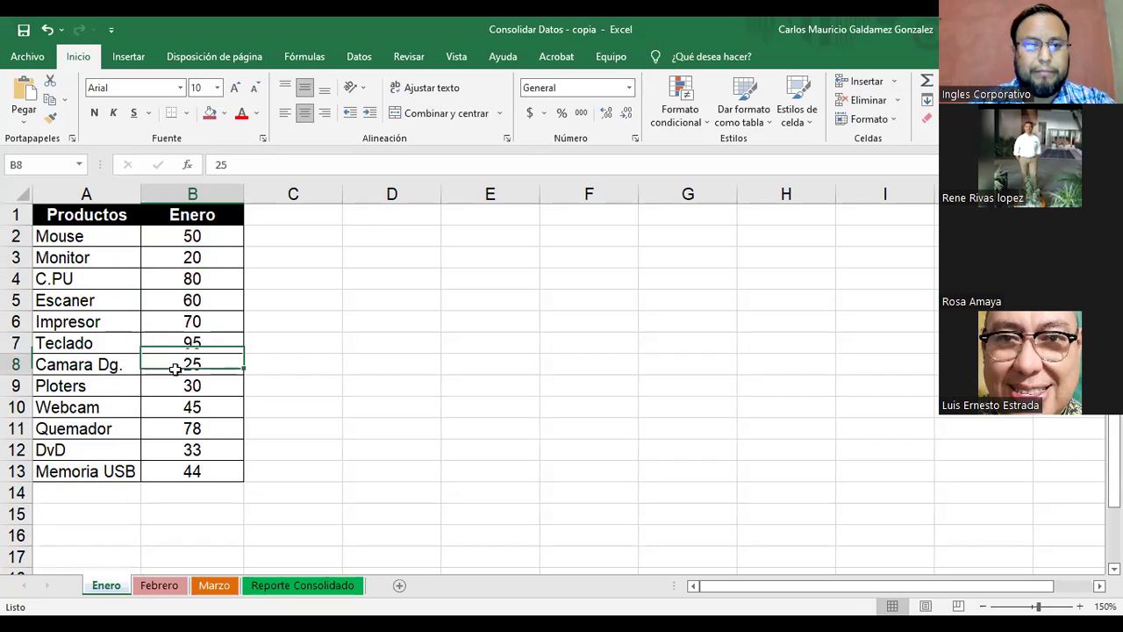
pyautogui.click(174, 389)
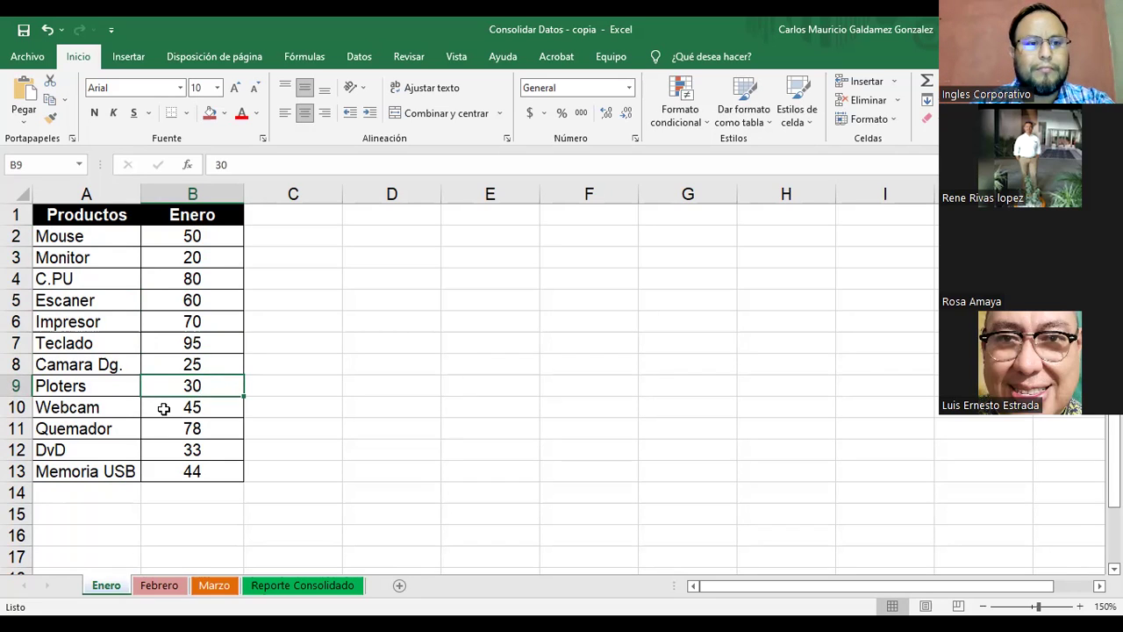
pyautogui.click(163, 409)
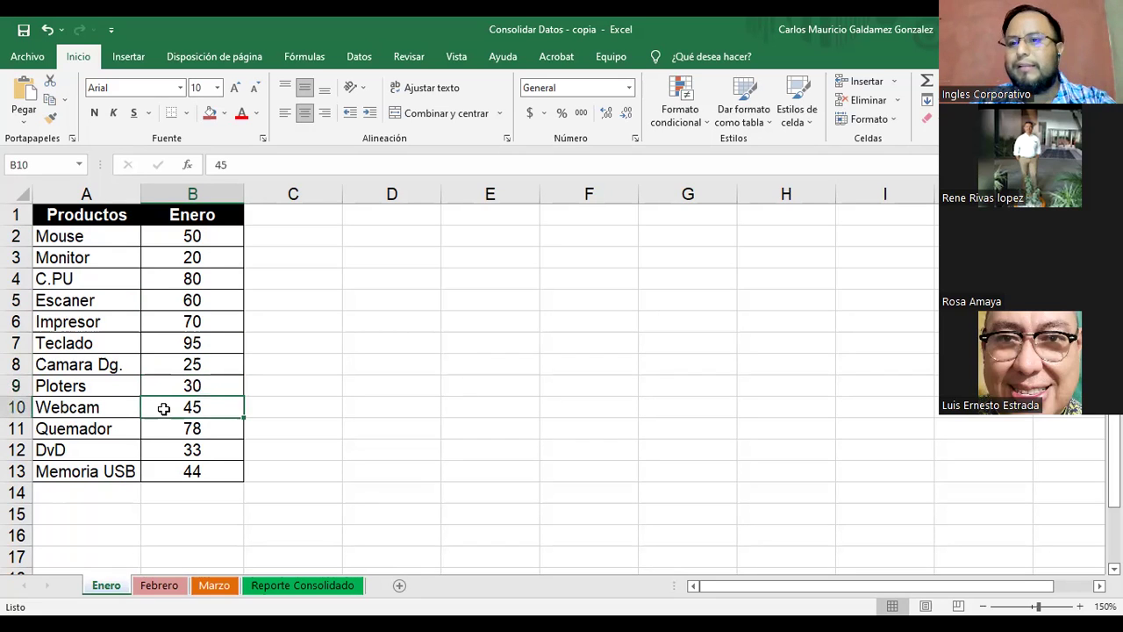
pyautogui.click(167, 435)
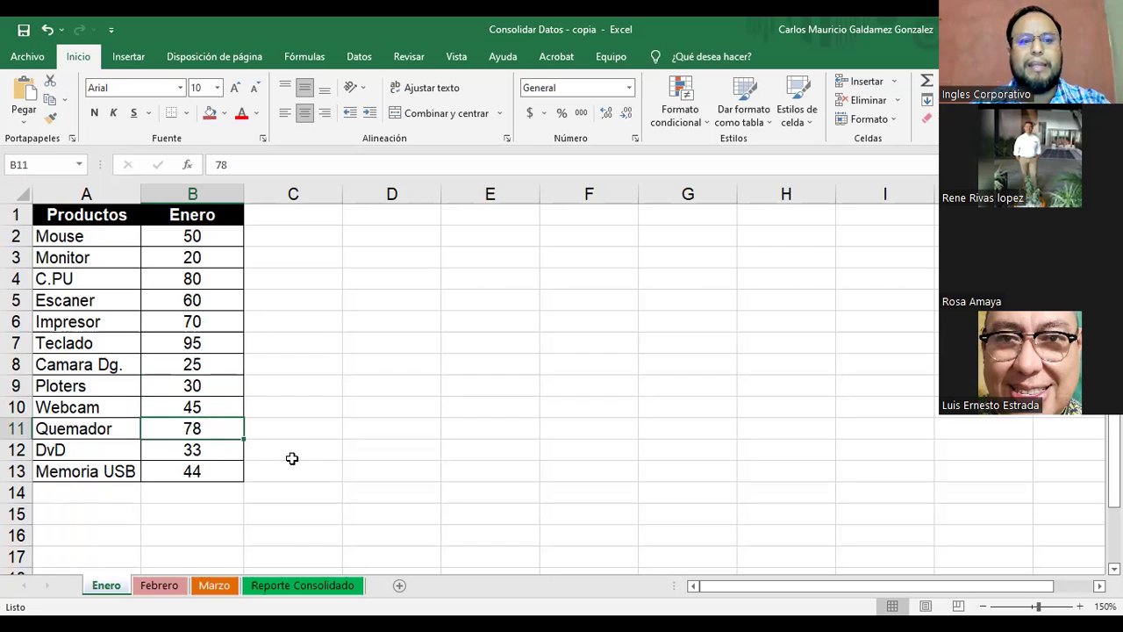
pyautogui.click(182, 448)
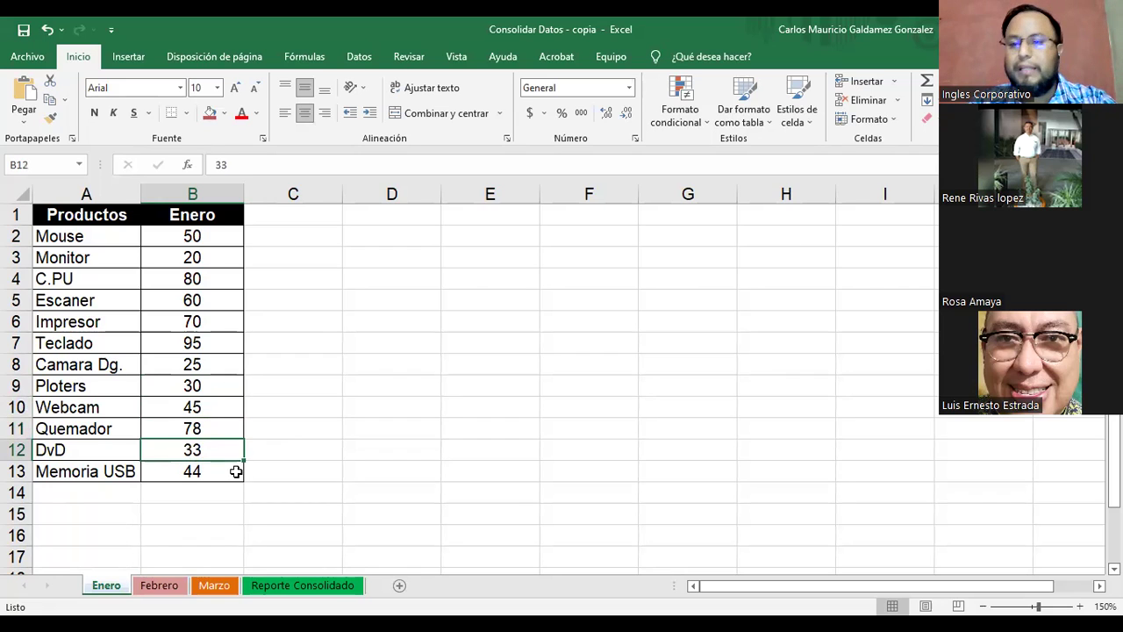
pyautogui.click(189, 470)
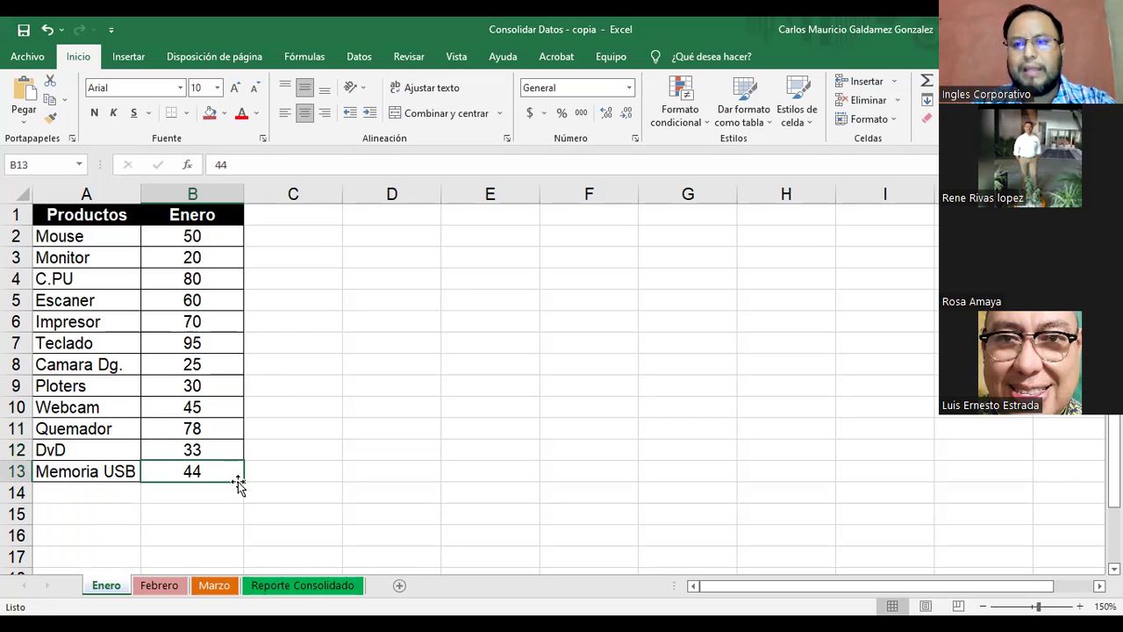
# Review the Febrero and Marzo quantities and examine the Mouse row's Precio Con IVA and Totales formulas on Reporte Consolidado.
pyautogui.click(157, 585)
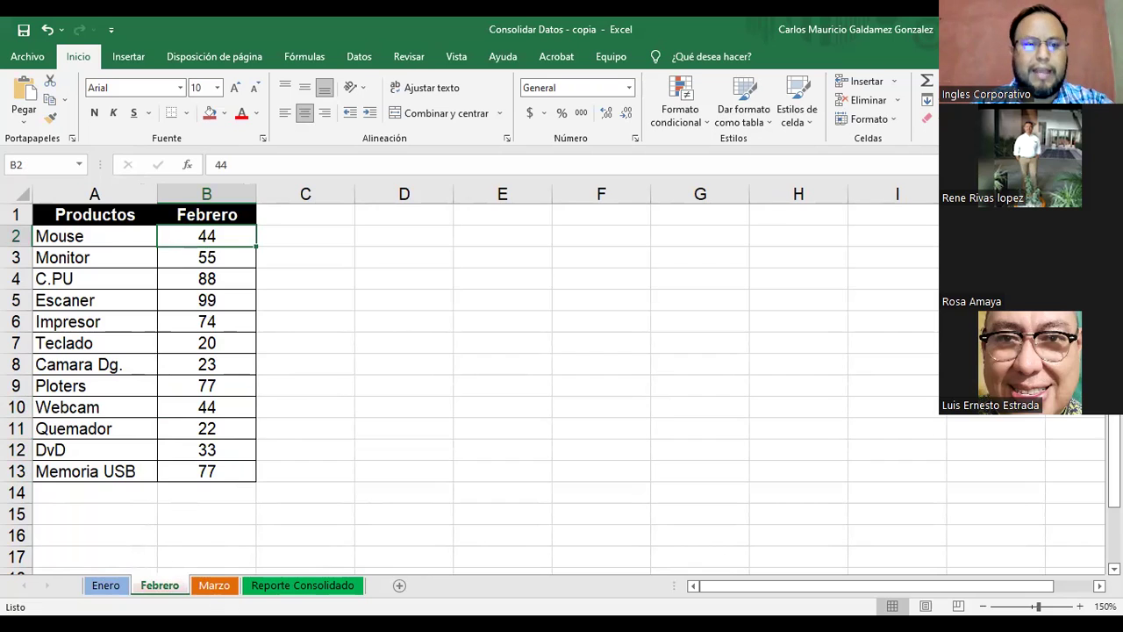
pyautogui.click(211, 596)
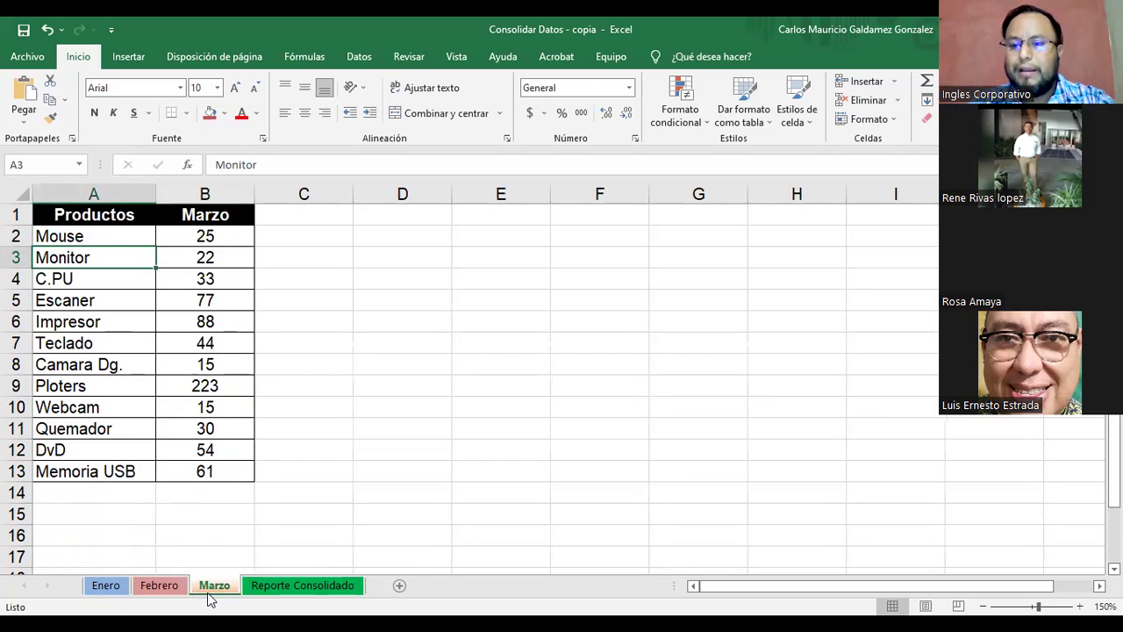
pyautogui.click(292, 590)
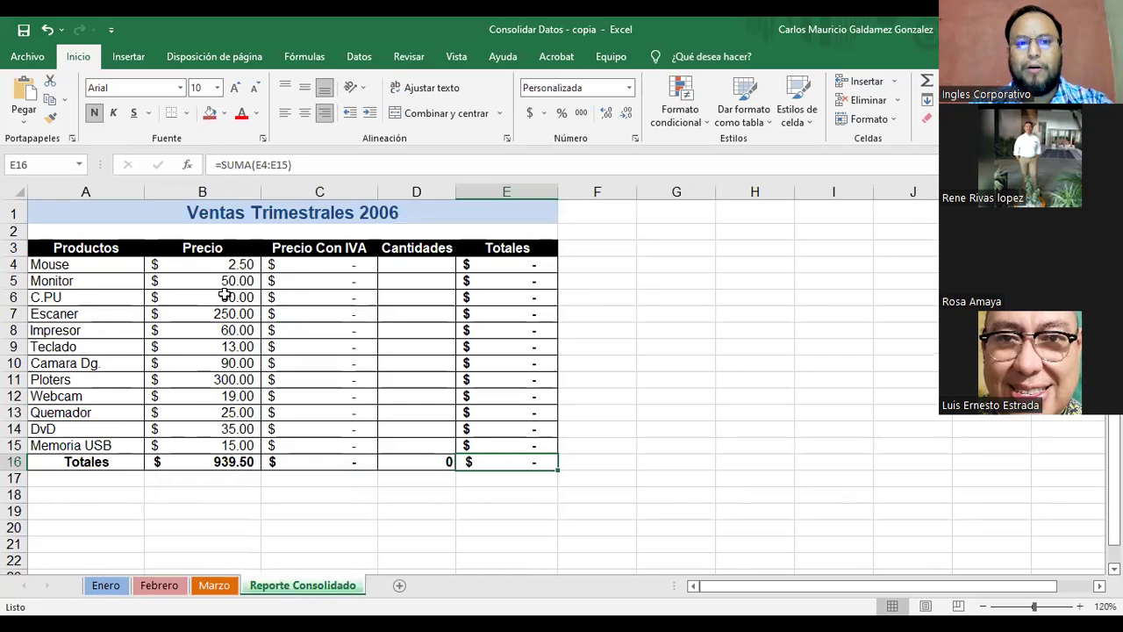
pyautogui.click(309, 268)
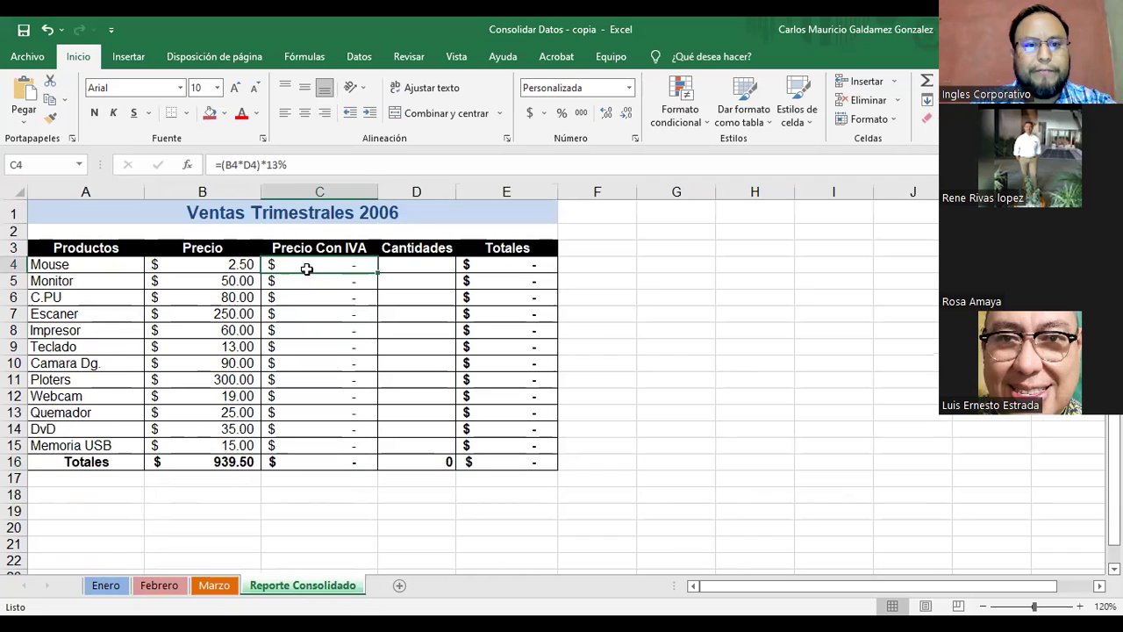
pyautogui.click(476, 268)
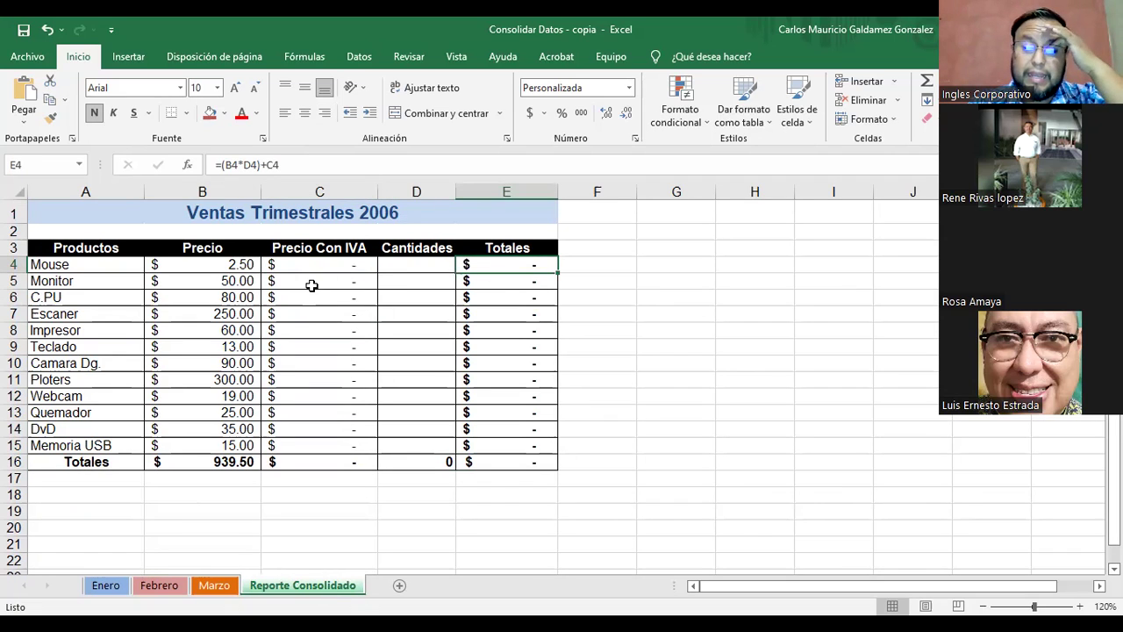
pyautogui.click(367, 267)
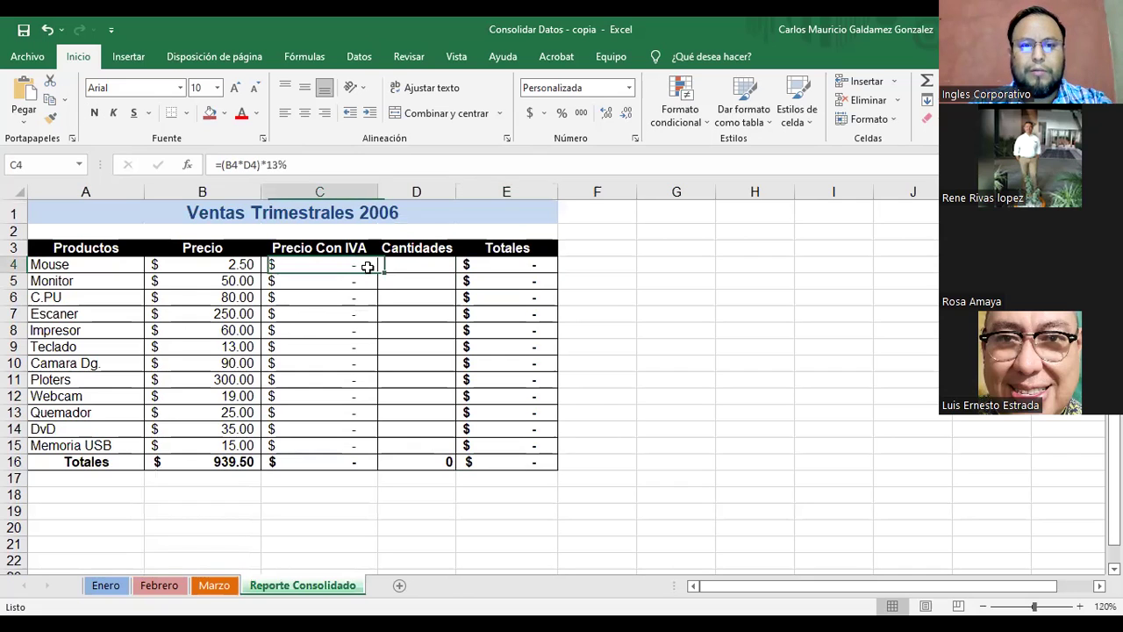
pyautogui.moveTo(379, 273); pyautogui.dragTo(351, 273)
pyautogui.click(481, 268)
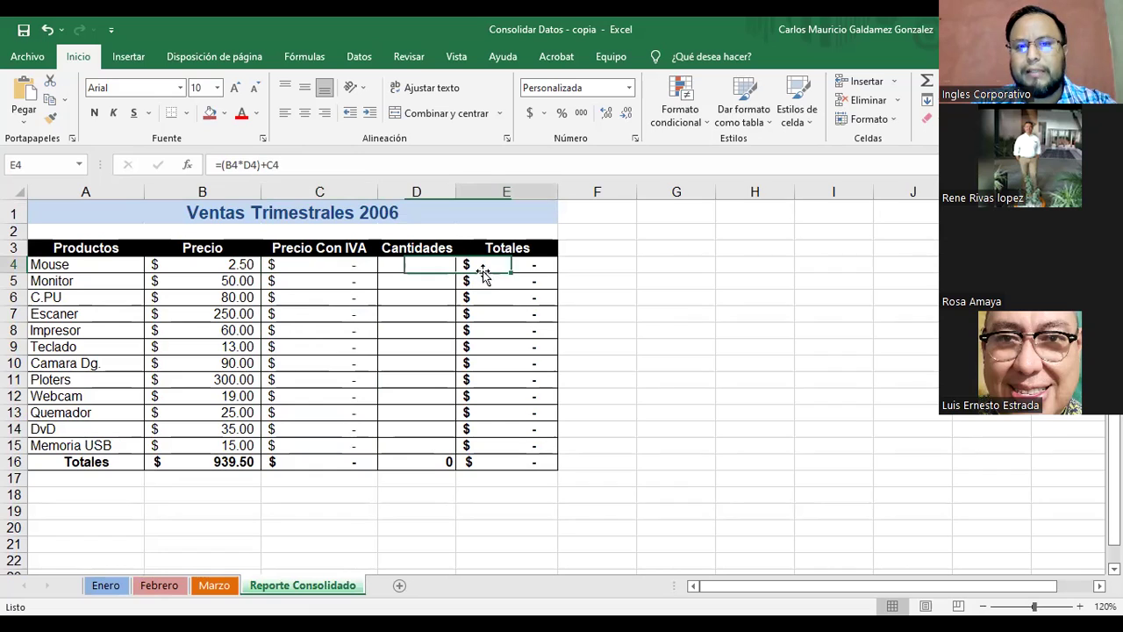
# Open Consolidate with cell D4 of Reporte Consolidado as the destination and remove all the stored Enero, Febrero and Marzo references.
pyautogui.click(396, 268)
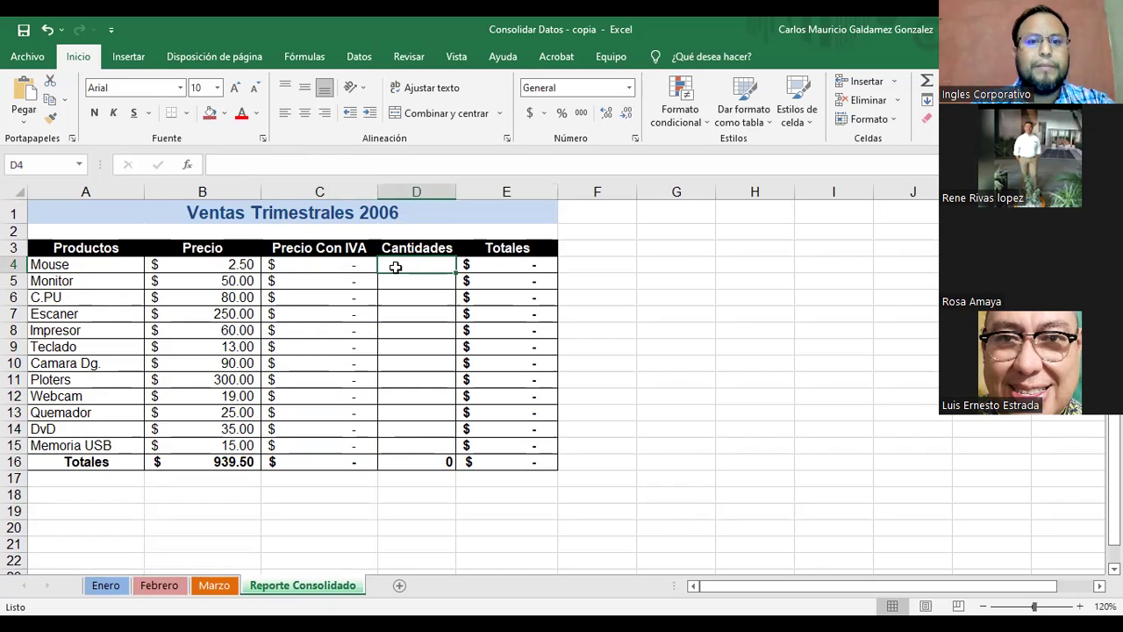
pyautogui.click(130, 58)
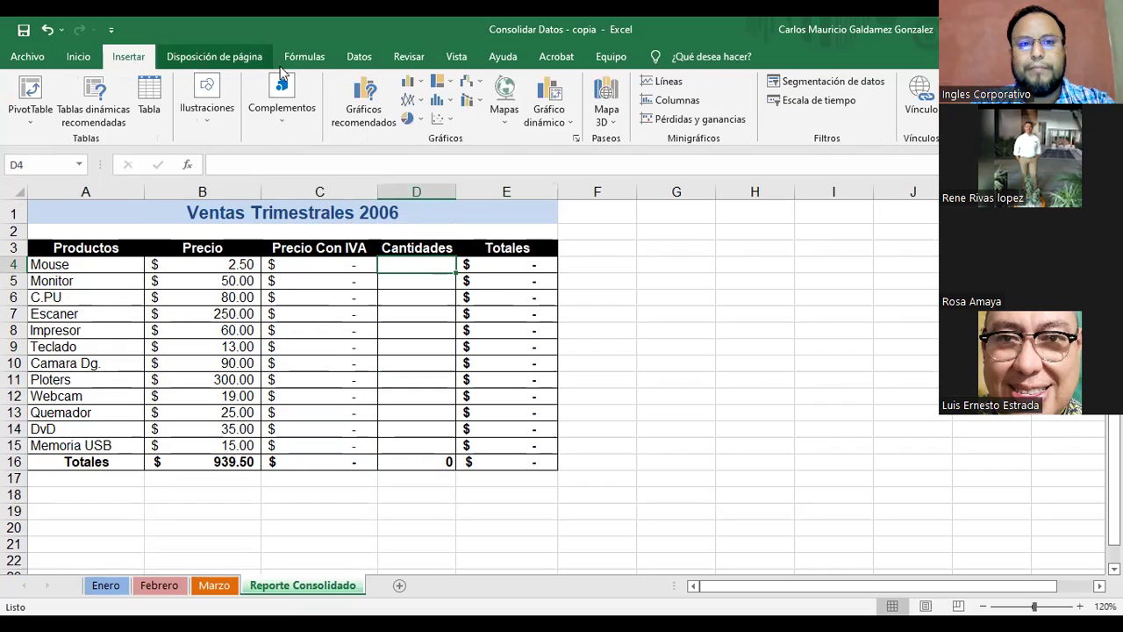
pyautogui.click(356, 57)
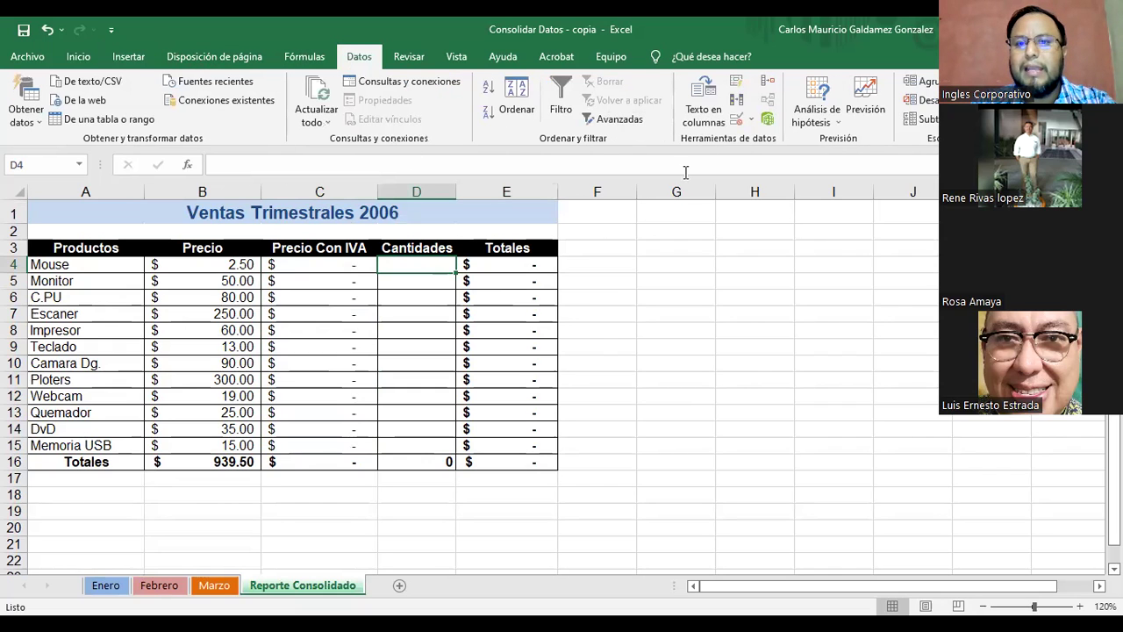
pyautogui.click(766, 83)
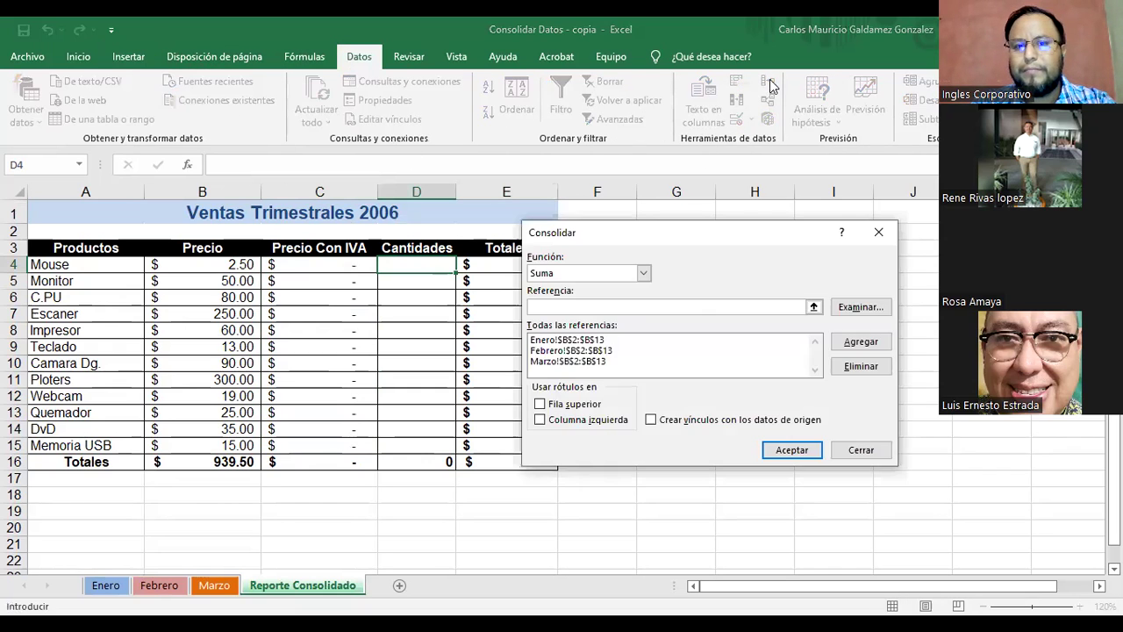
pyautogui.click(571, 343)
pyautogui.click(850, 367)
pyautogui.click(624, 342)
pyautogui.click(865, 366)
pyautogui.click(695, 342)
pyautogui.click(845, 372)
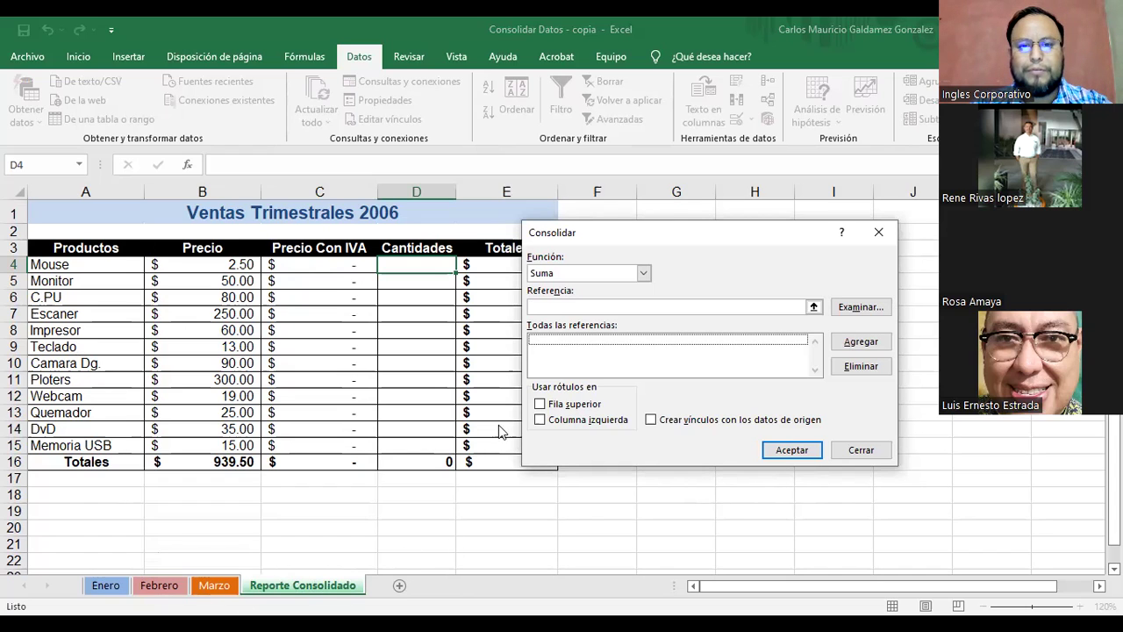
# Add the Enero sheet's quantities B2:B13 as the first reference for the consolidation.
pyautogui.click(554, 307)
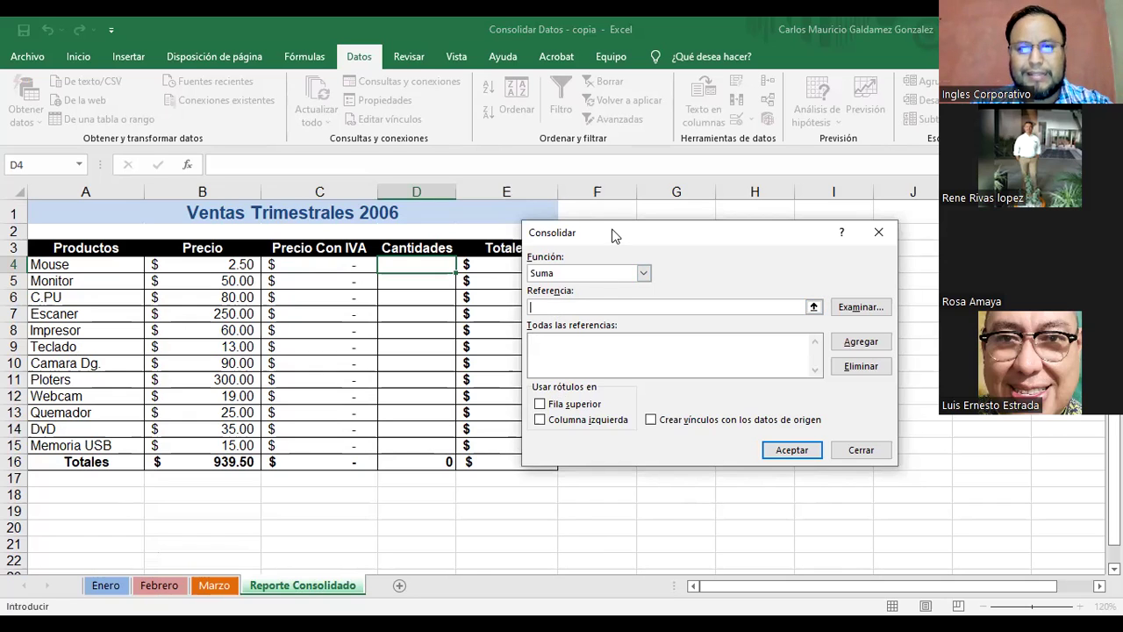
pyautogui.moveTo(614, 235); pyautogui.dragTo(544, 253)
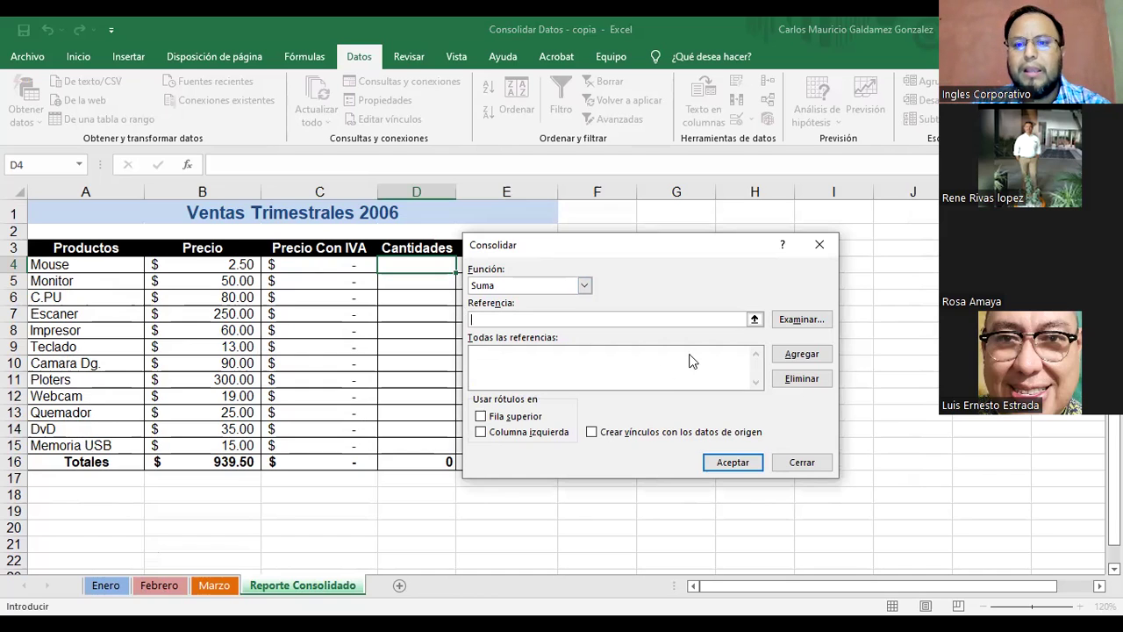
pyautogui.click(754, 319)
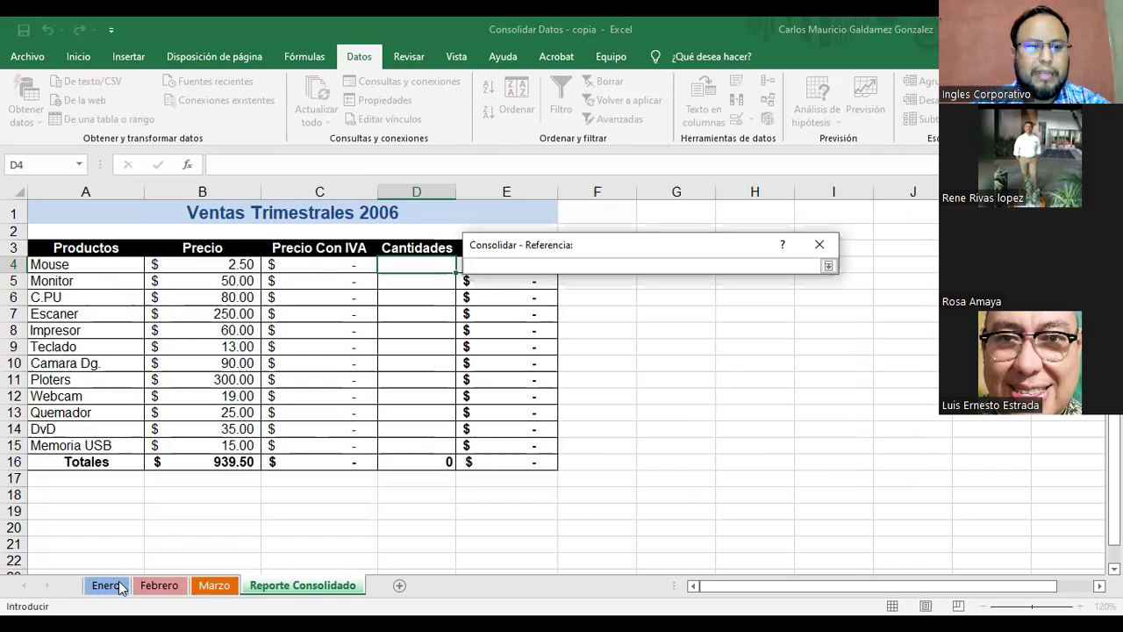
pyautogui.click(105, 585)
pyautogui.click(178, 237)
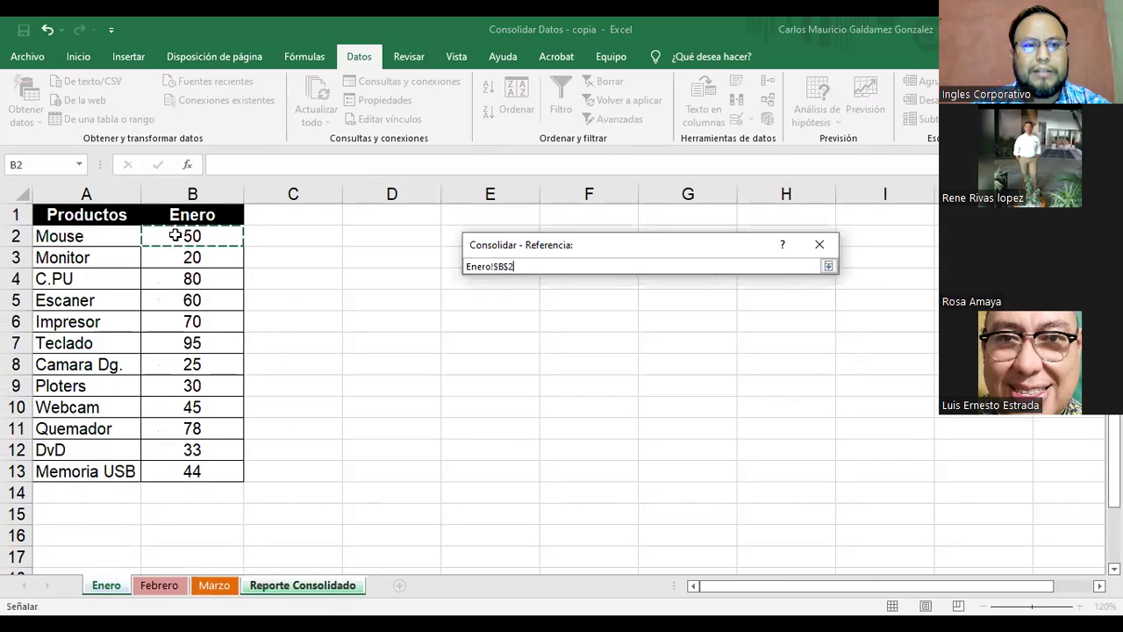
pyautogui.keyDown('shift'); pyautogui.click(168, 468); pyautogui.keyUp('shift')
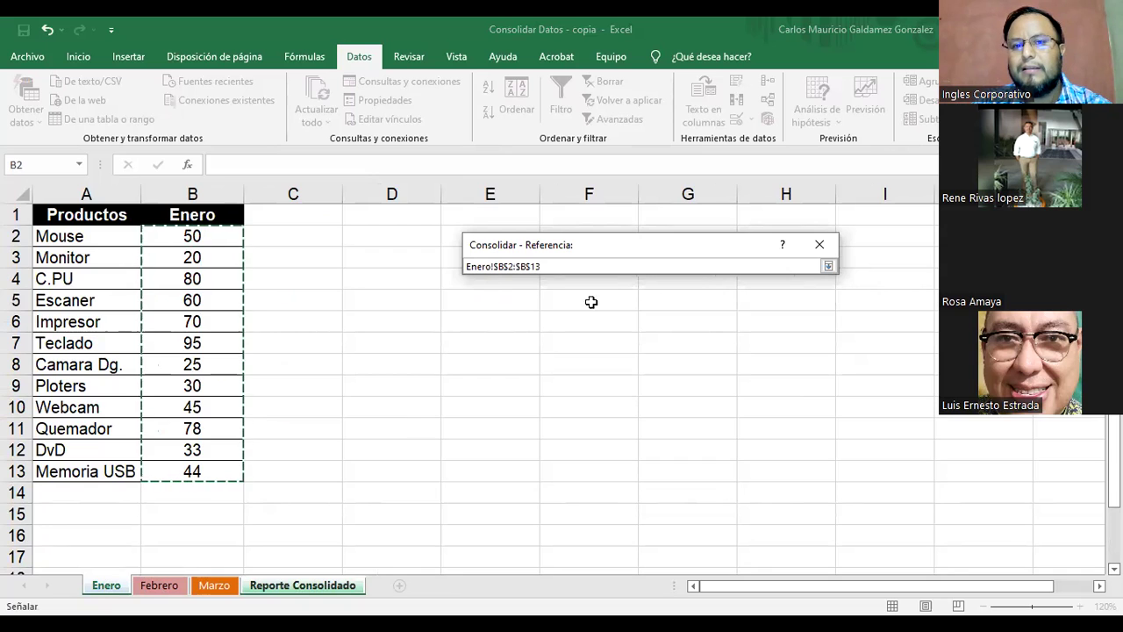
pyautogui.click(827, 266)
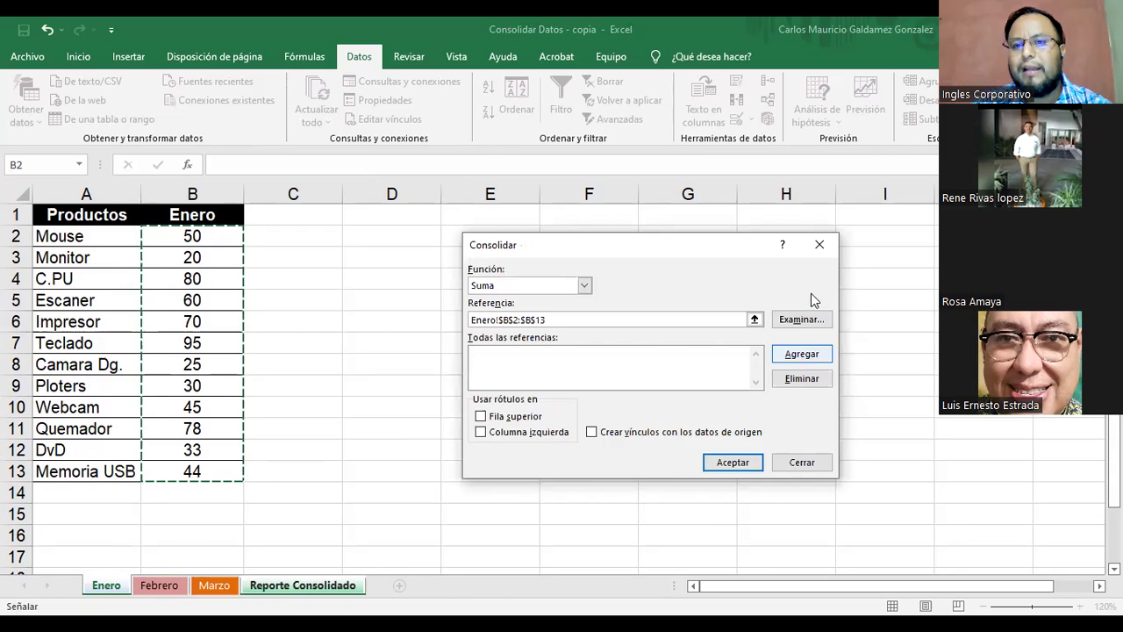
pyautogui.click(803, 356)
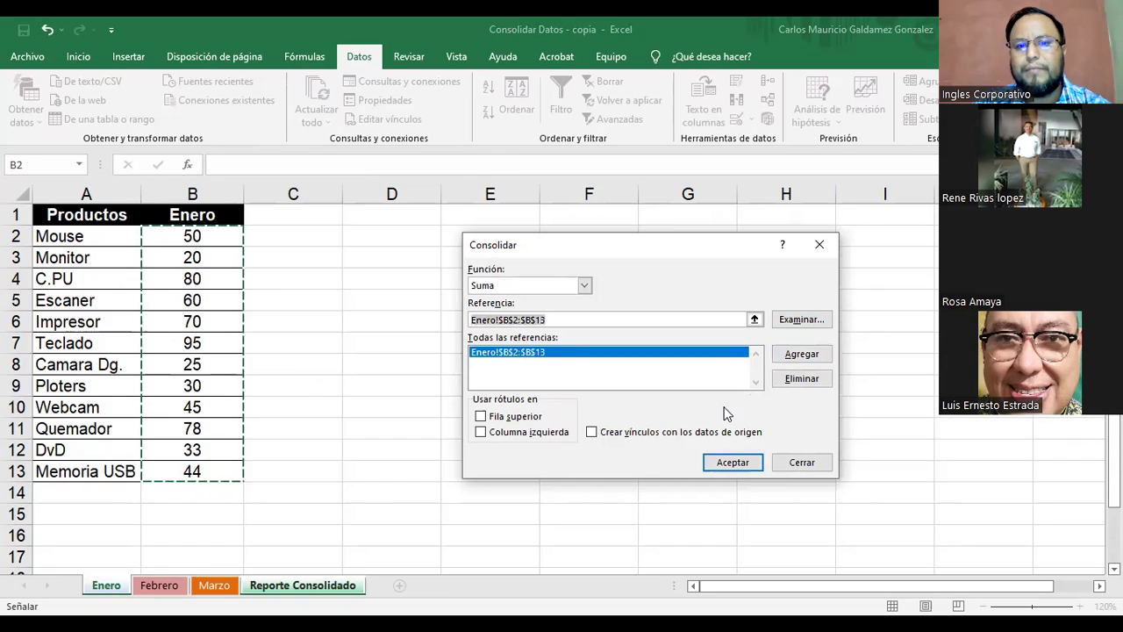
# Clear the Enero entry from the reference field and add the Febrero quantities B2:B13 to the consolidation.
pyautogui.press('Delete')
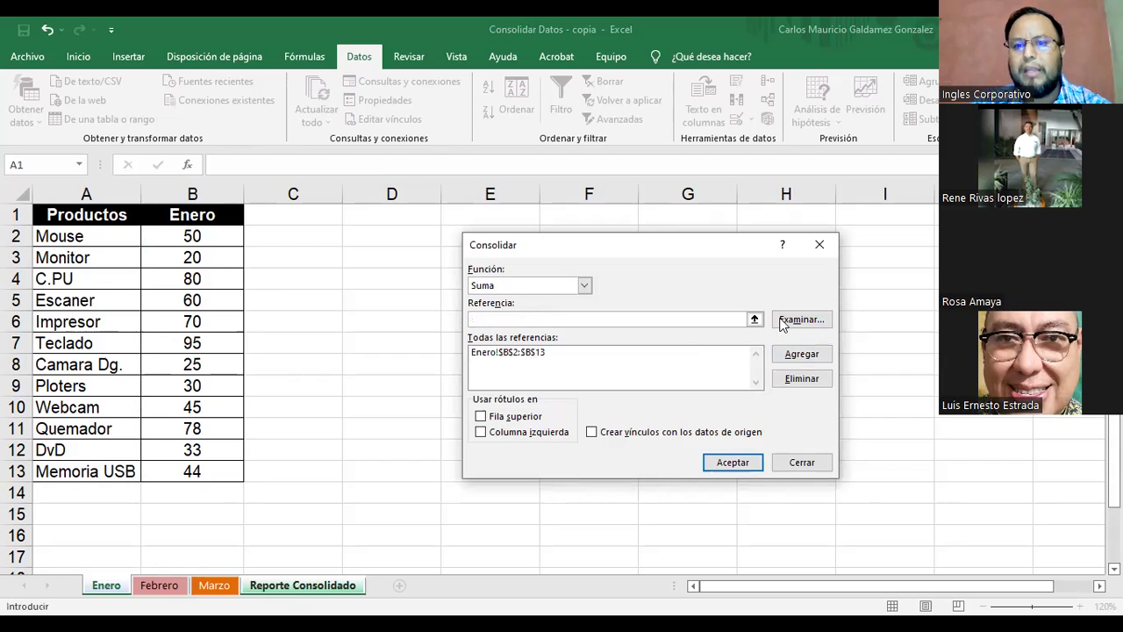
pyautogui.click(752, 319)
pyautogui.click(163, 585)
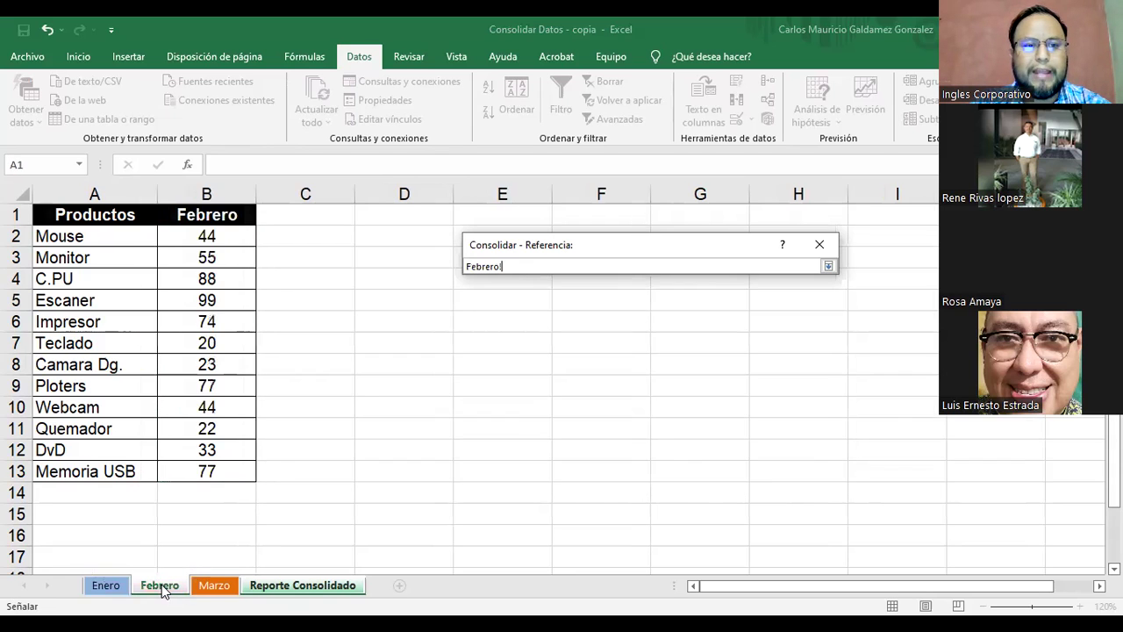
pyautogui.click(211, 238)
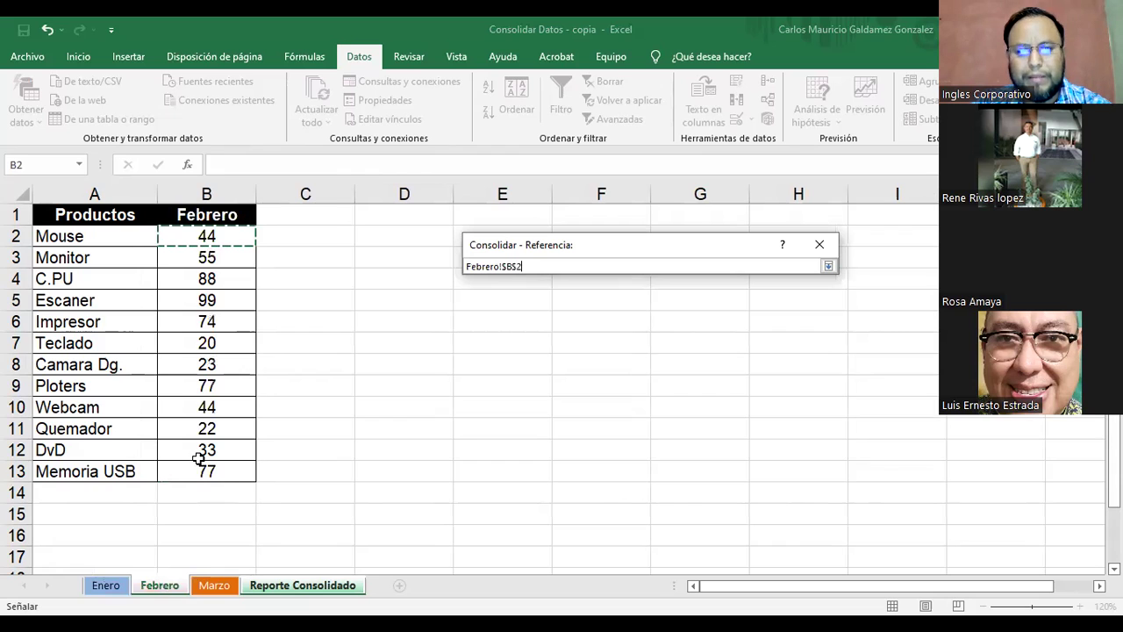
pyautogui.hotkey('ctrl', 'shift', 'Down')
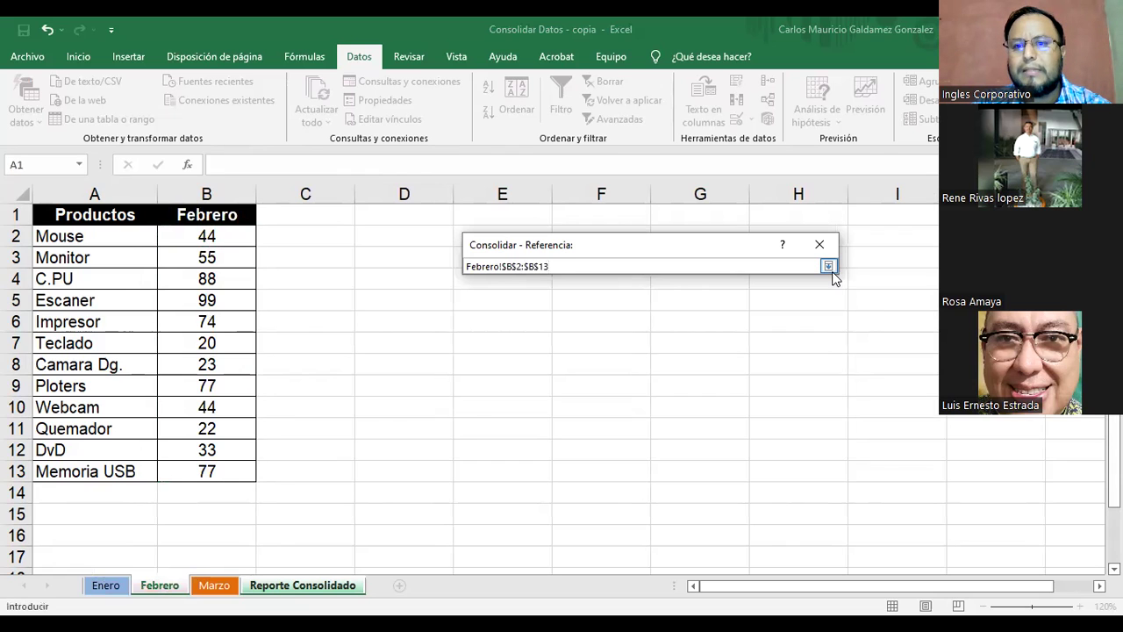
pyautogui.click(827, 266)
pyautogui.click(787, 360)
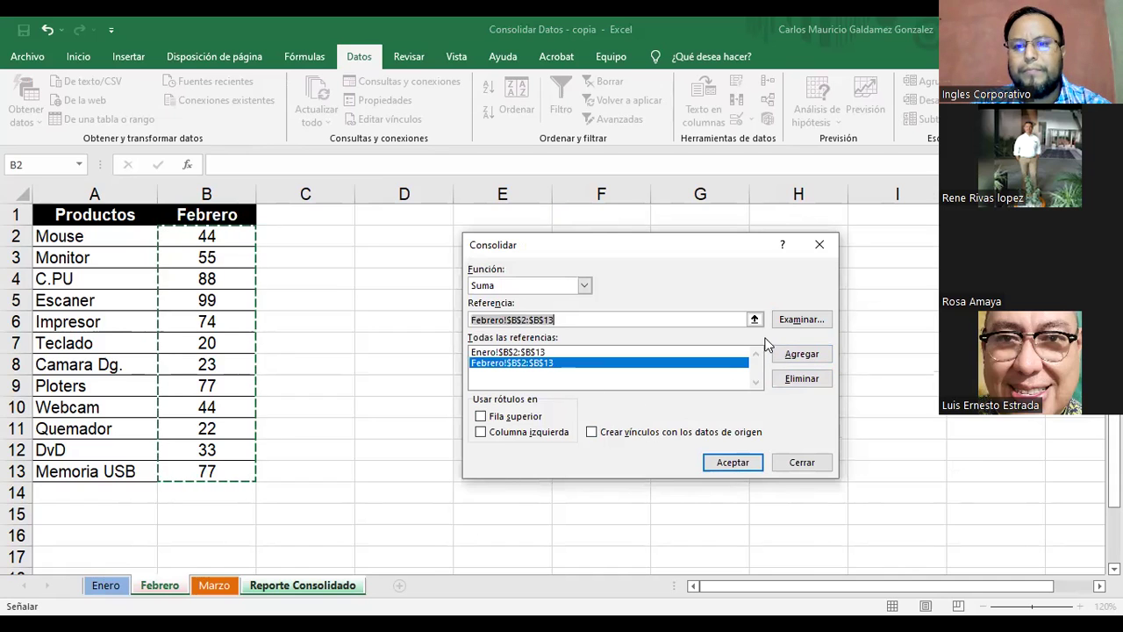
# Clear the Febrero entry from the reference field and add the Marzo quantities B2:B13 to the consolidation.
pyautogui.click(715, 320)
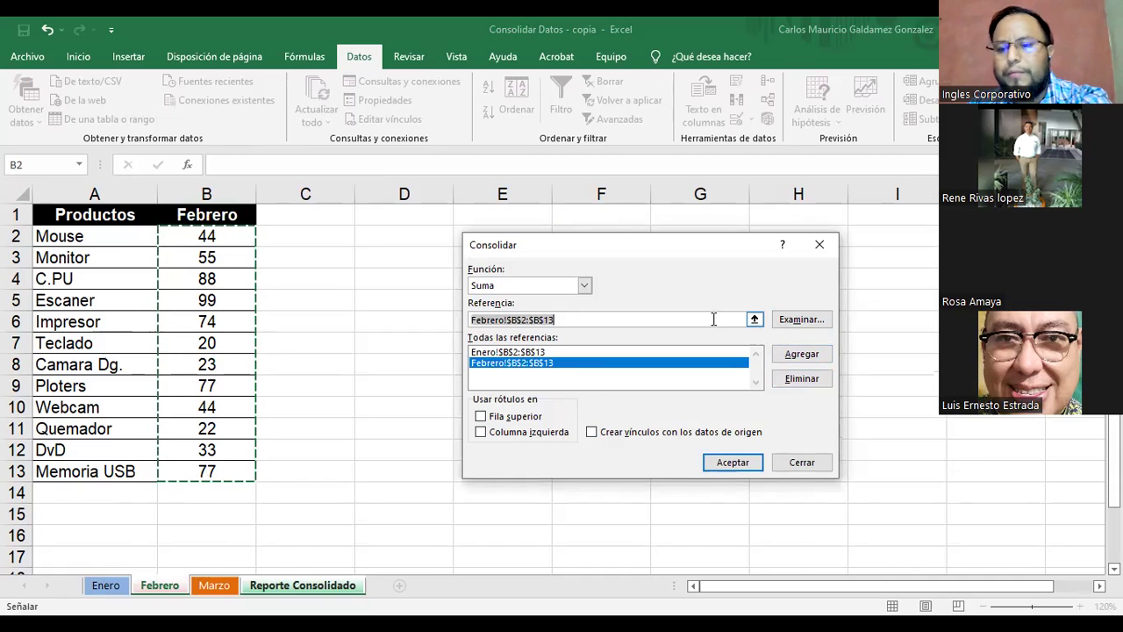
pyautogui.hotkey('ctrl', 'a')
pyautogui.press('BackSpace')
pyautogui.click(755, 319)
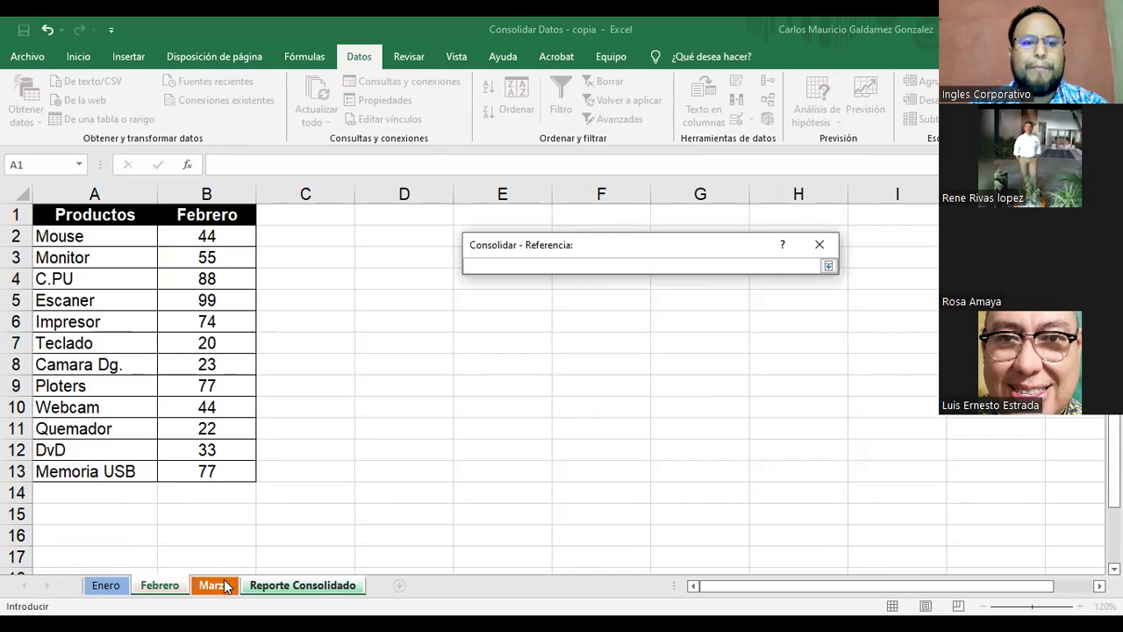
pyautogui.click(220, 585)
pyautogui.click(196, 242)
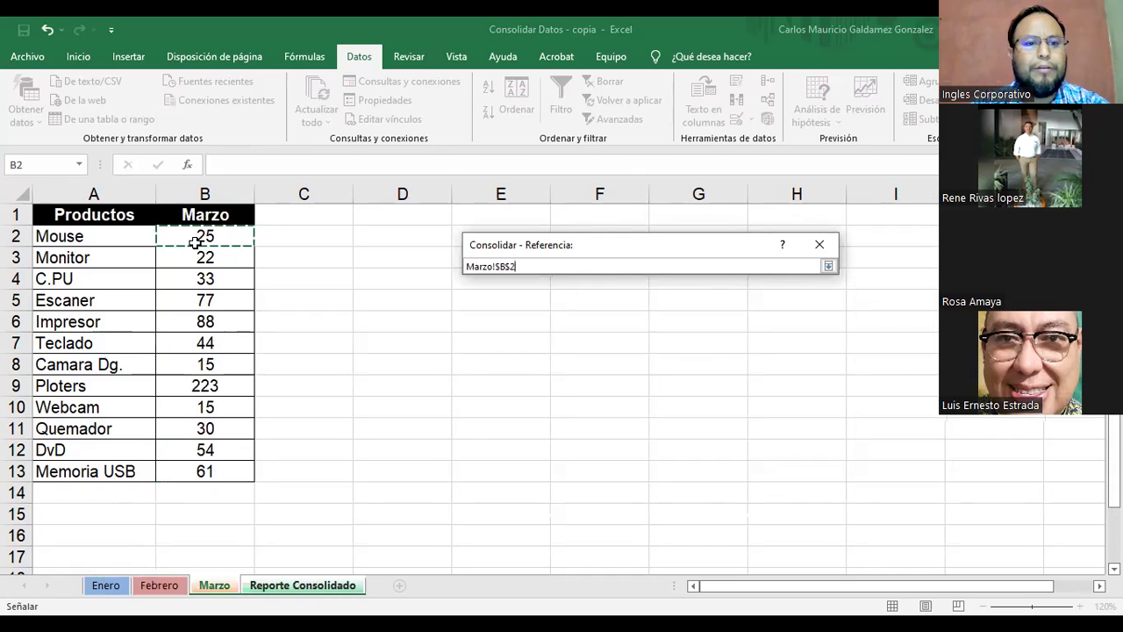
pyautogui.keyDown('shift'); pyautogui.click(201, 471); pyautogui.keyUp('shift')
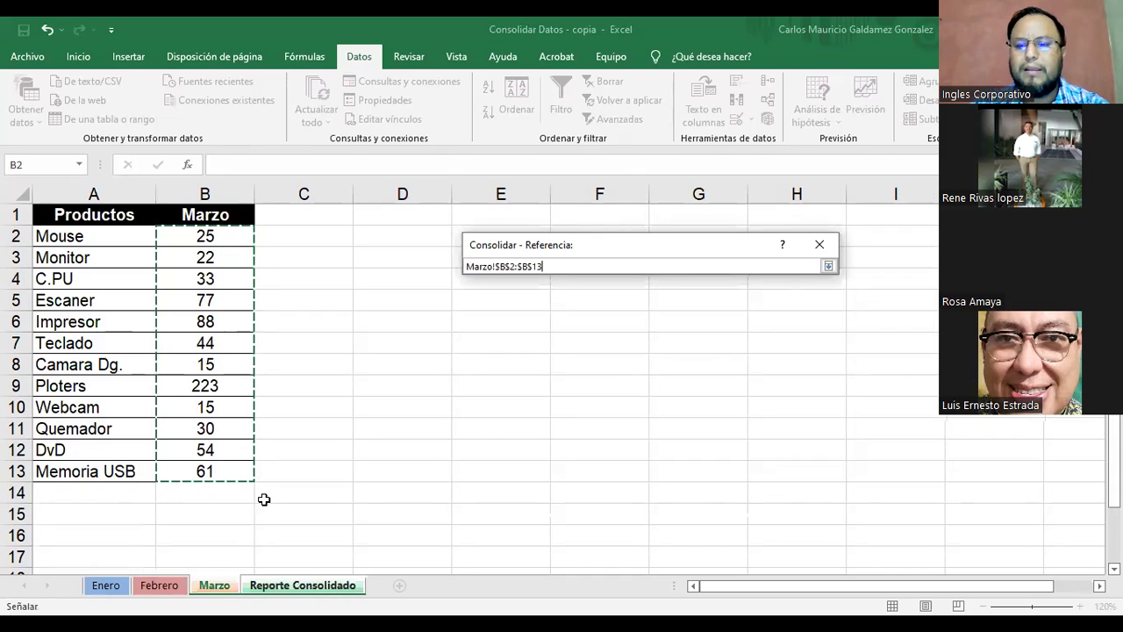
pyautogui.click(828, 266)
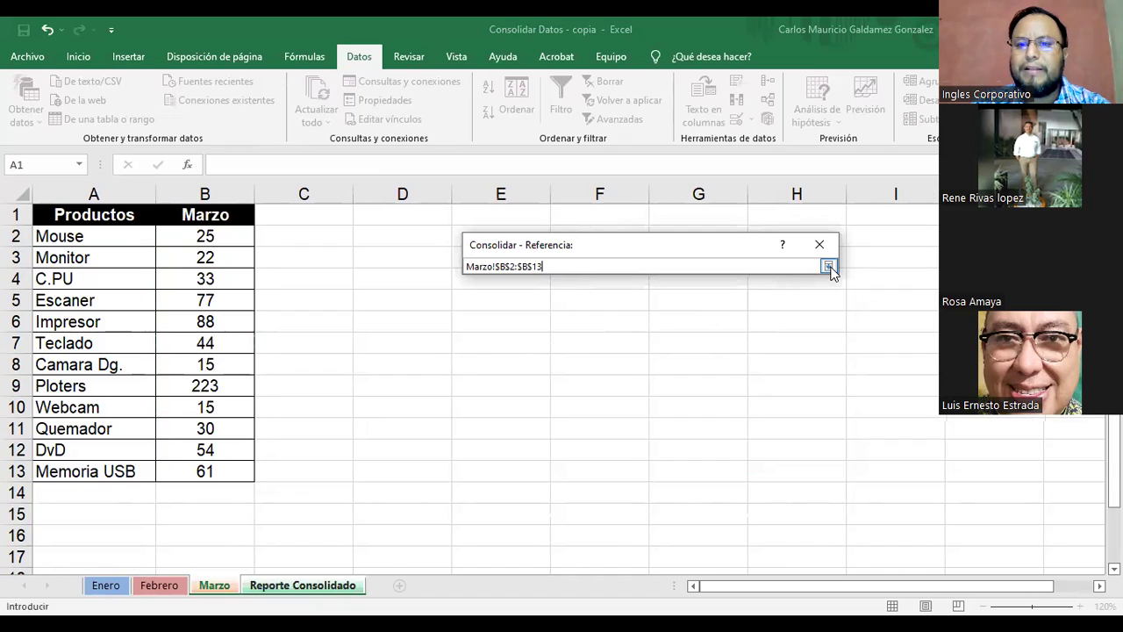
pyautogui.click(800, 354)
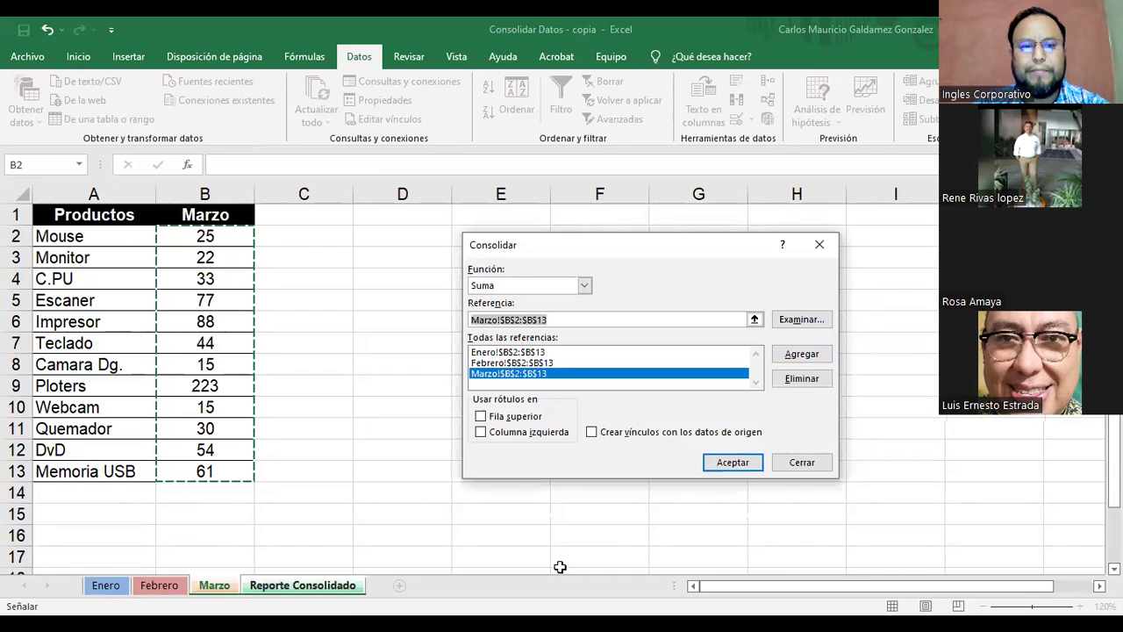
# Return to cell D4 on the Reporte Consolidado sheet and empty the consolidation's reference field.
pyautogui.click(289, 585)
pyautogui.click(408, 264)
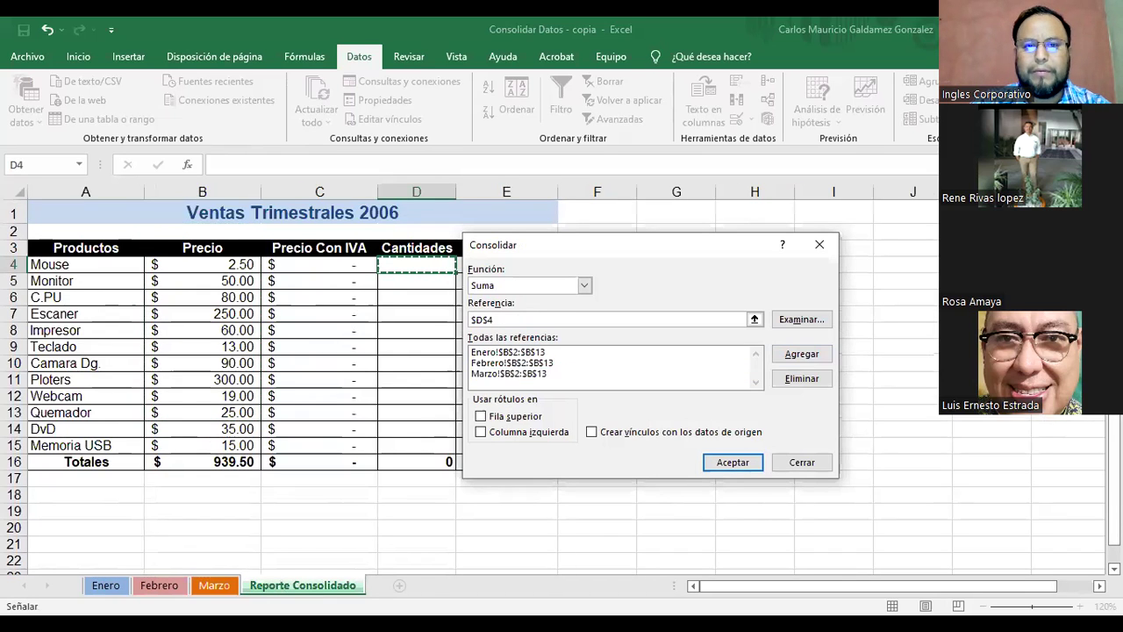
pyautogui.write('$')
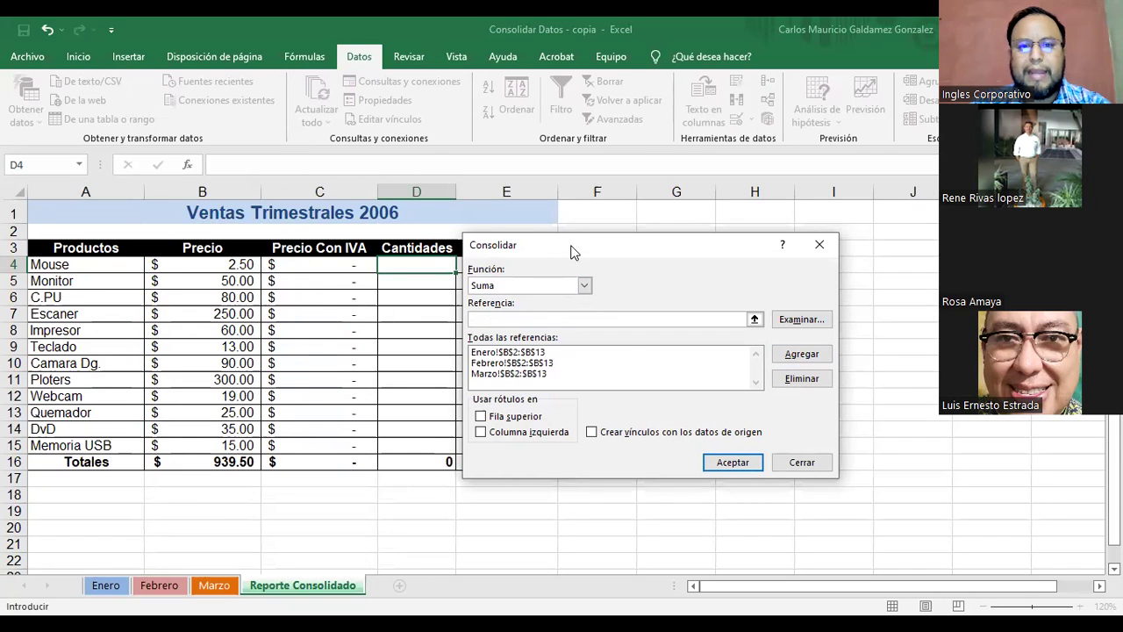
# Move the Consolidate dialog clear of the report table and switch the Columna izquierda label option on and off again.
pyautogui.moveTo(679, 247); pyautogui.dragTo(682, 247)
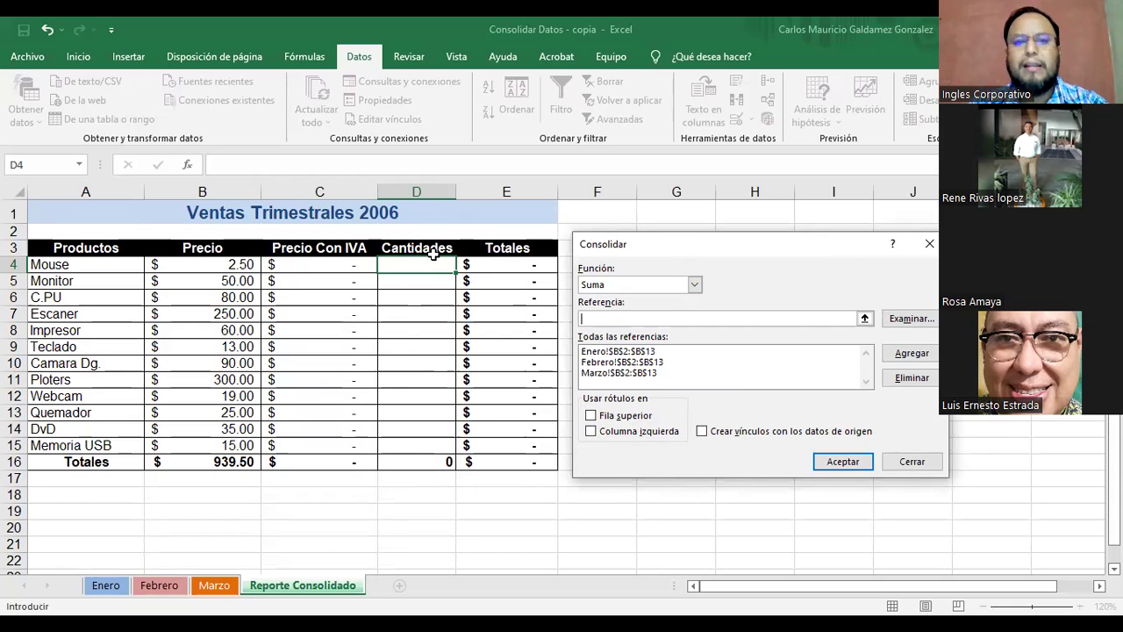
pyautogui.click(652, 437)
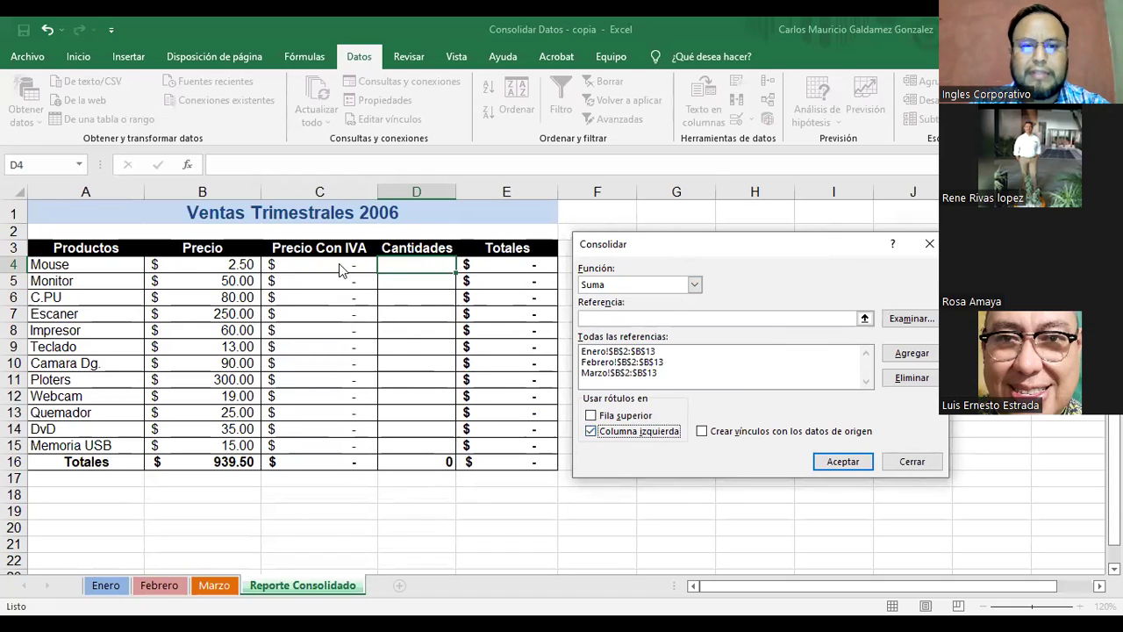
pyautogui.click(624, 431)
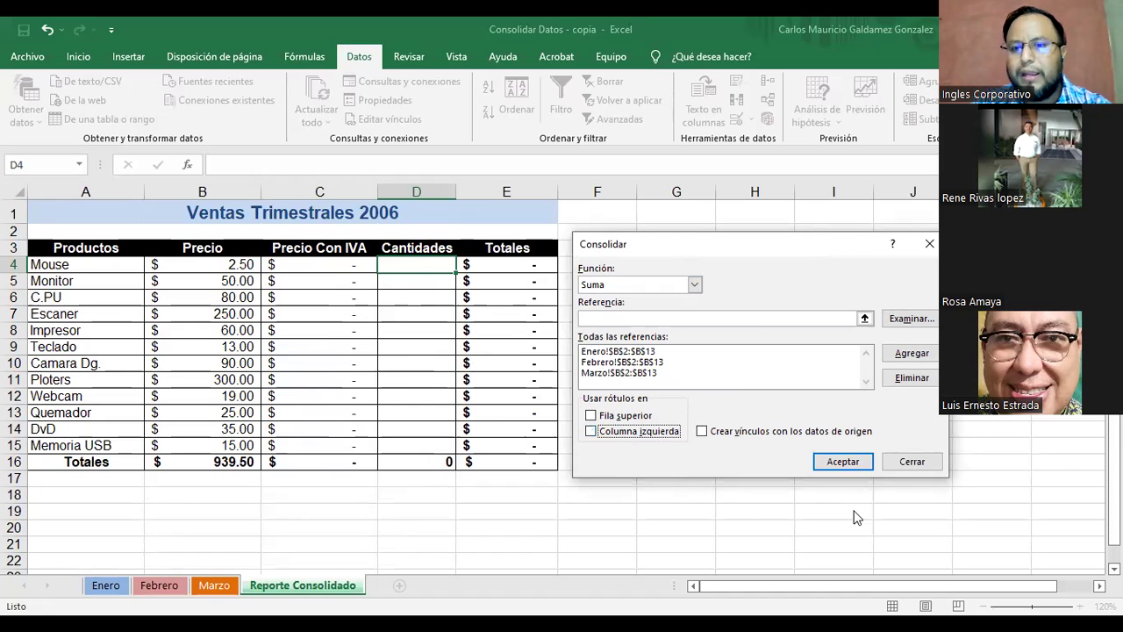
# Apply the consolidation to fill the Cantidades column and select the Ploters quantity in D11.
pyautogui.click(848, 465)
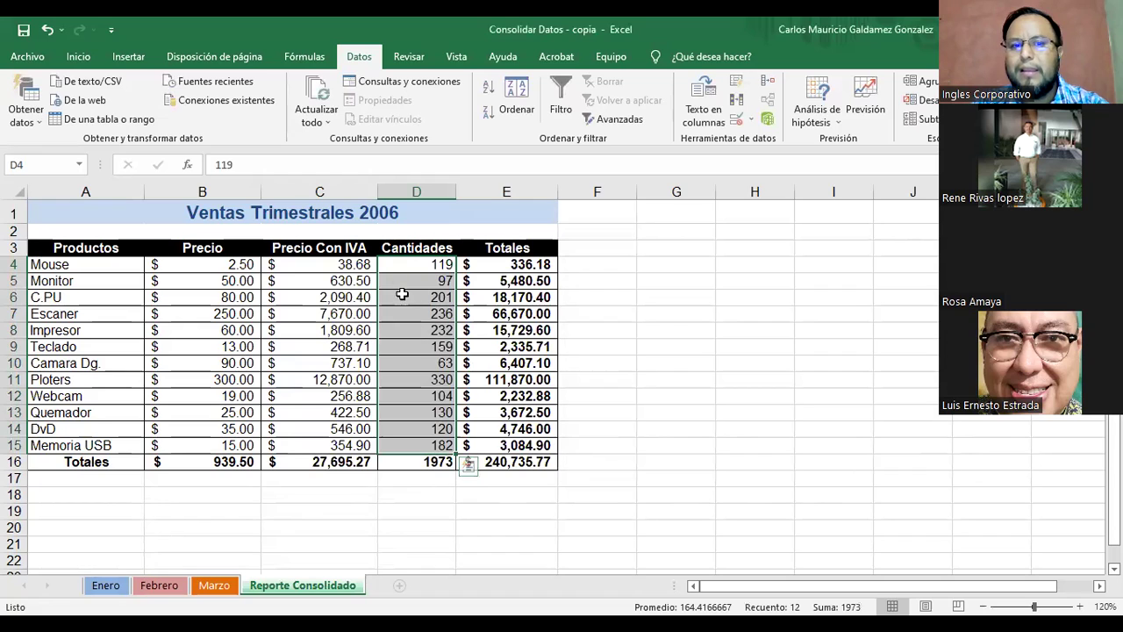
pyautogui.click(399, 265)
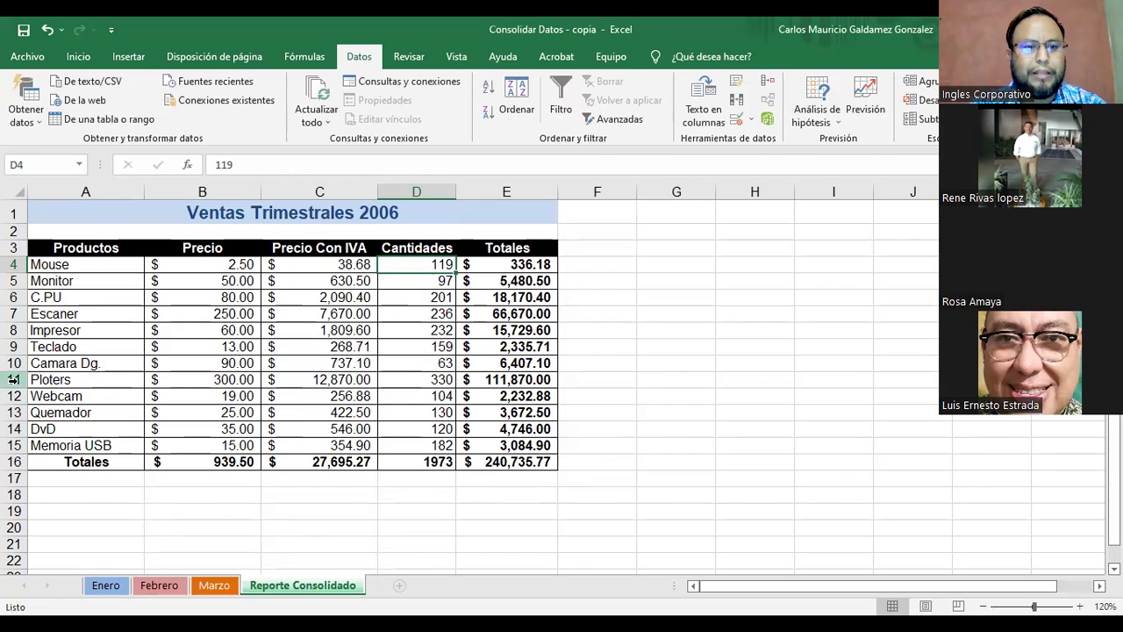
pyautogui.click(423, 380)
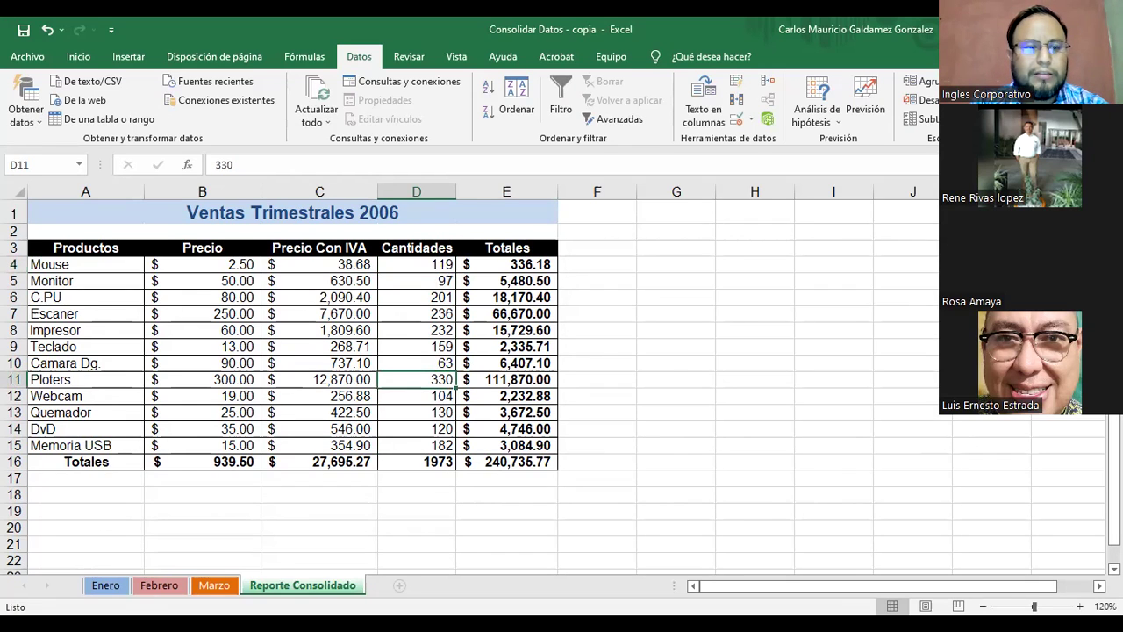
# Examine the Ploters quantity on the Enero, Febrero and Marzo sheets and compare it with the Reporte Consolidado sheet.
pyautogui.click(106, 585)
pyautogui.press('Up')
pyautogui.press('Up')
pyautogui.press('Up')
pyautogui.press('Up')
pyautogui.click(154, 579)
pyautogui.click(193, 390)
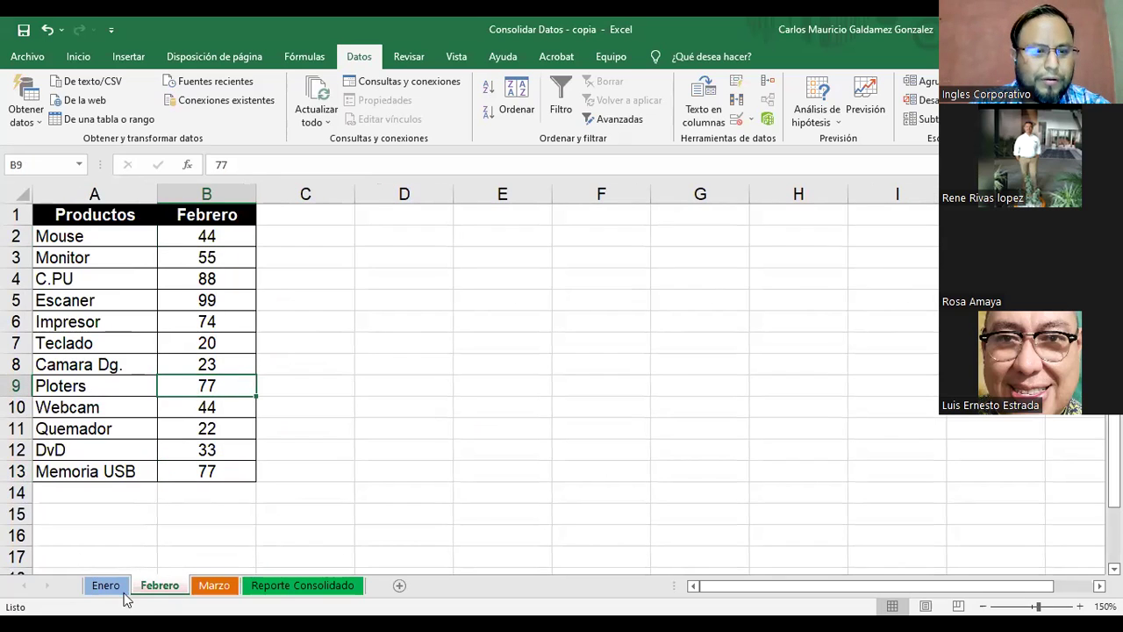
pyautogui.hotkey('ctrl', 'pageup')
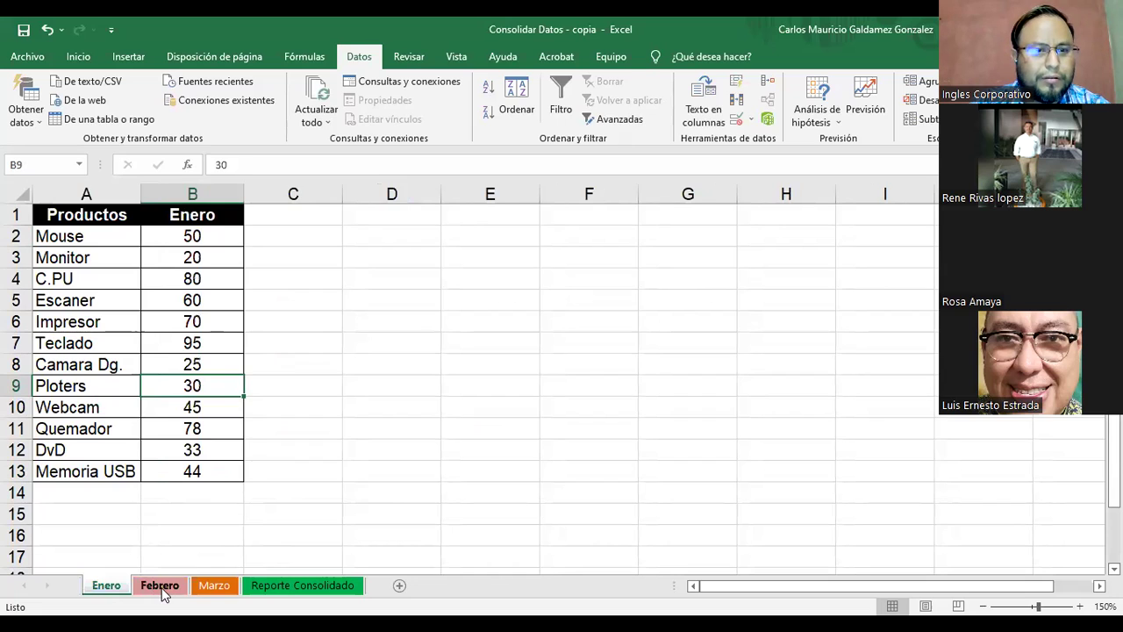
pyautogui.click(162, 593)
pyautogui.hotkey('ctrl', 'pagedown')
pyautogui.click(189, 396)
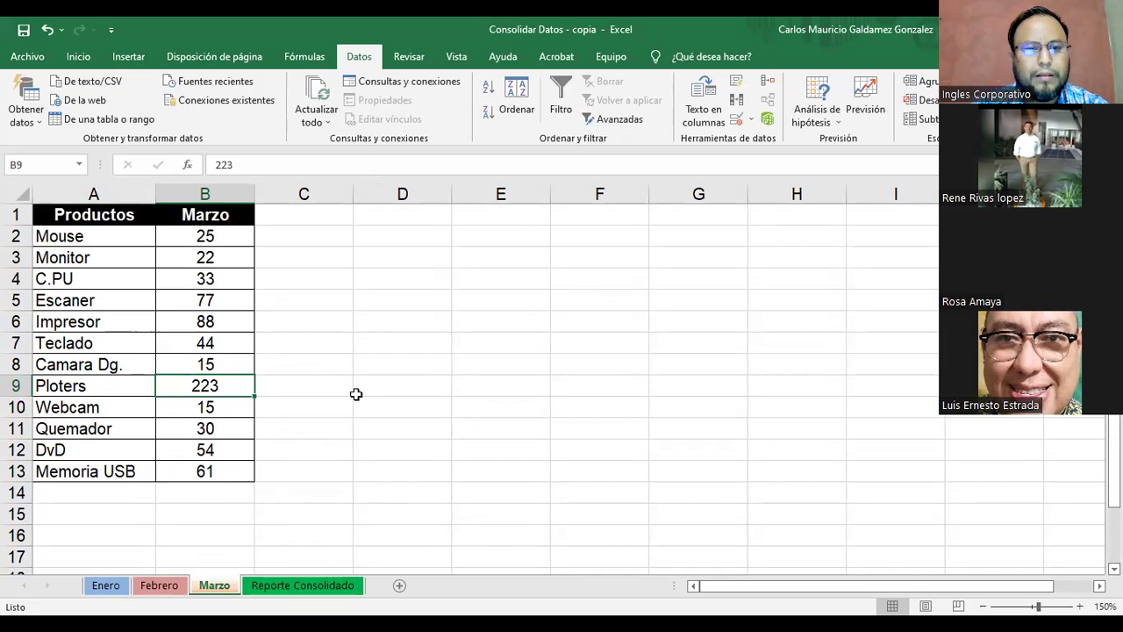
pyautogui.click(279, 586)
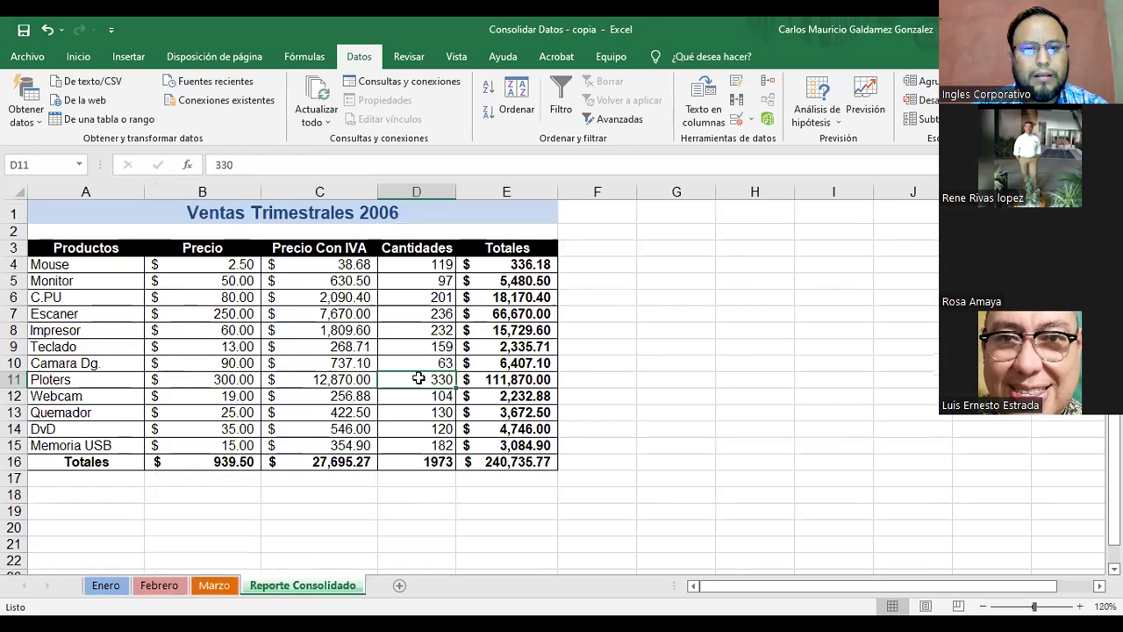
# Review the Ploters quantities on the monthly sheets again and return to the Reporte Consolidado sheet.
pyautogui.click(147, 588)
pyautogui.click(207, 590)
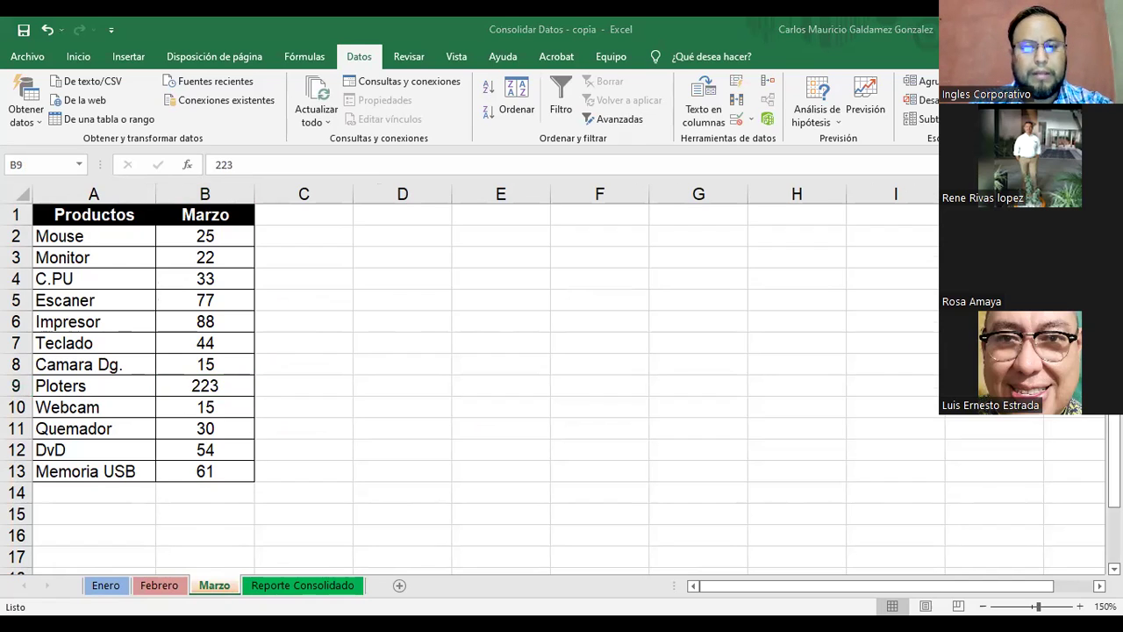
pyautogui.click(155, 590)
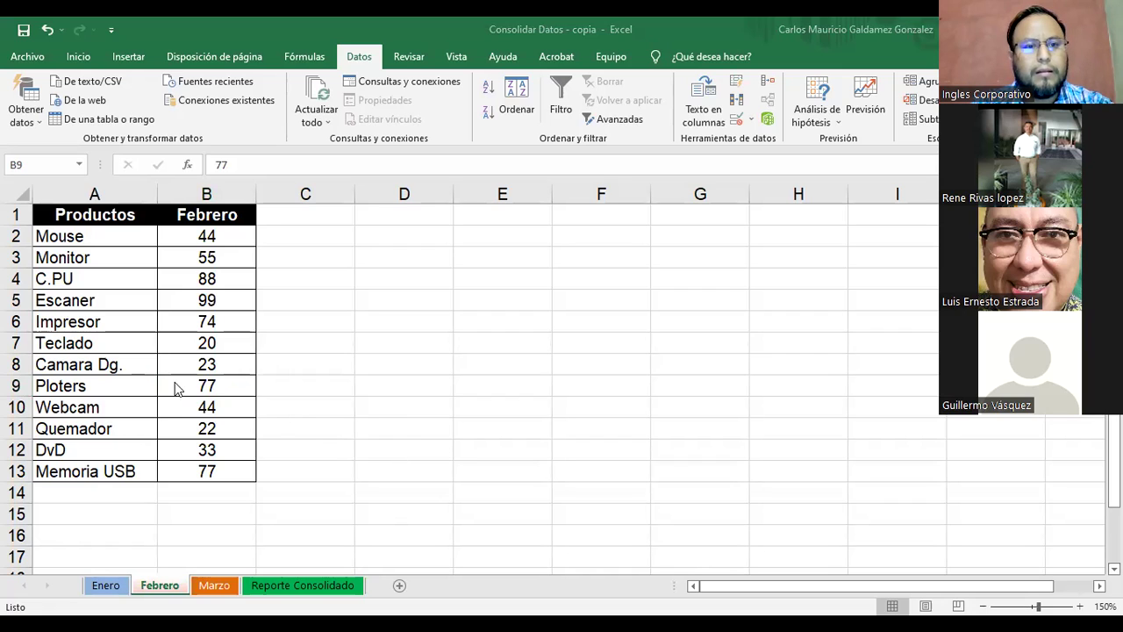
pyautogui.click(309, 586)
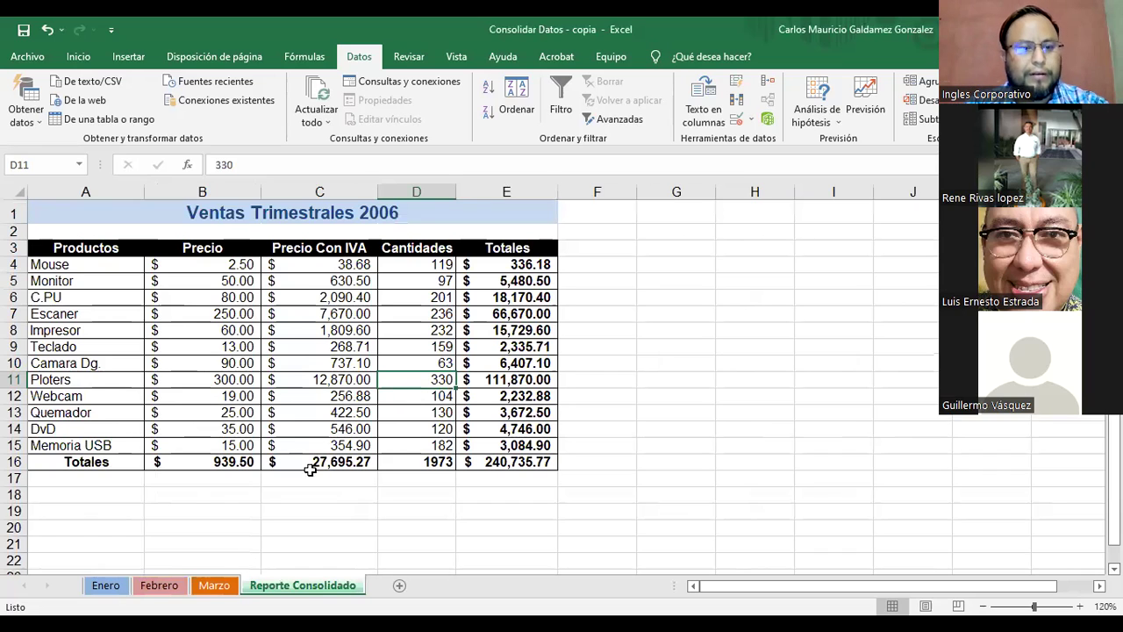
pyautogui.click(105, 586)
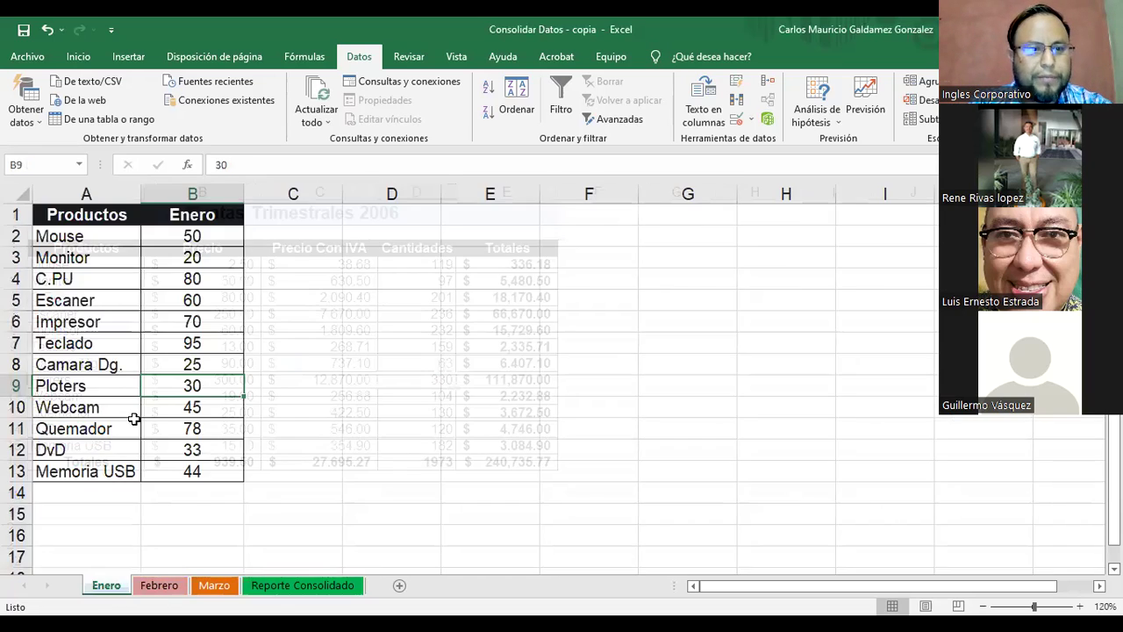
pyautogui.click(172, 590)
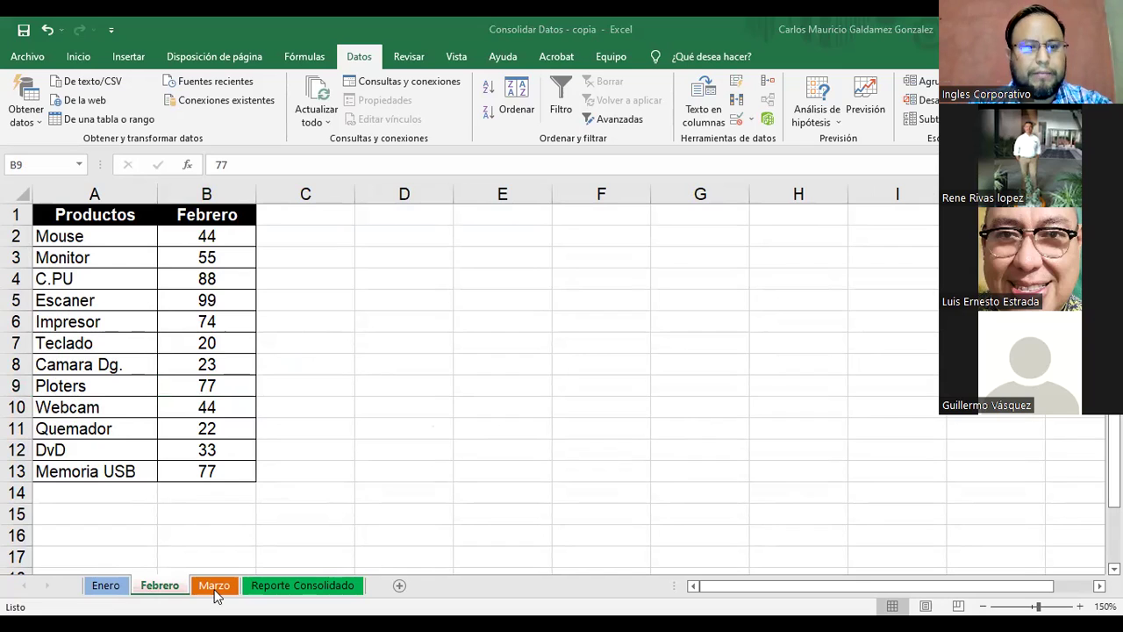
pyautogui.click(190, 382)
pyautogui.hotkey('ctrl', 'pagedown')
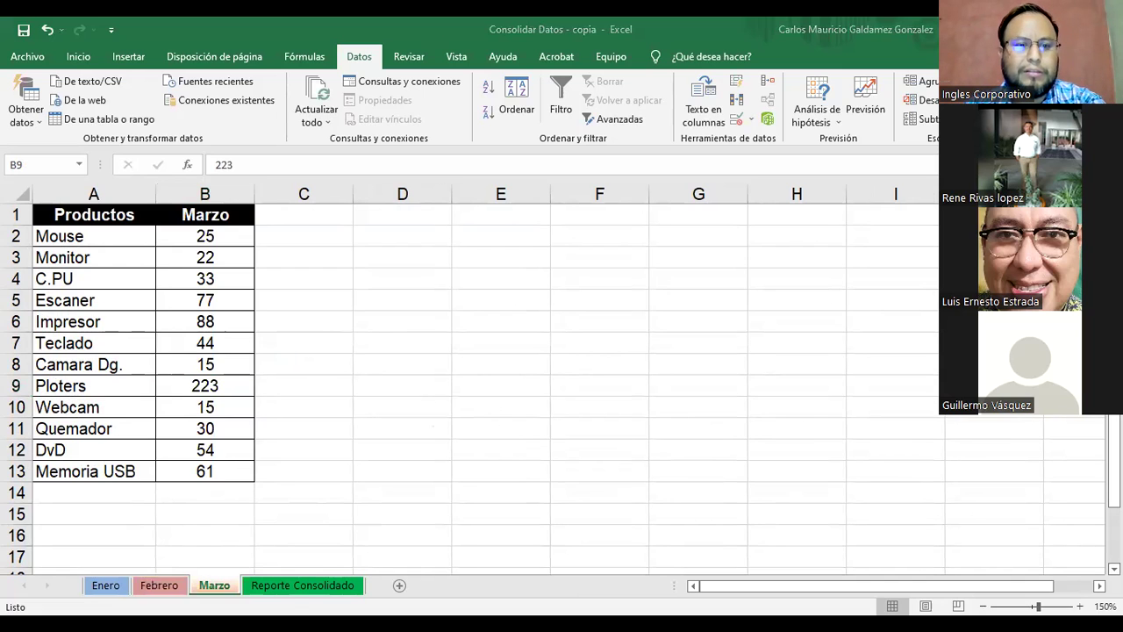
pyautogui.click(295, 594)
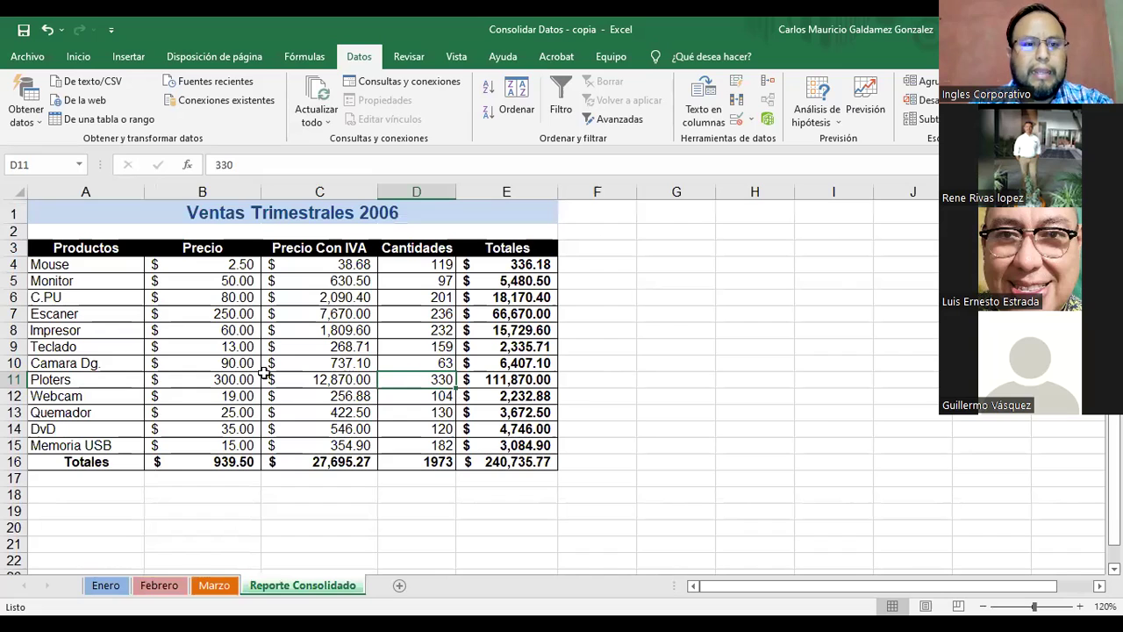
# Examine the price, quantity and the Precio Con IVA and Totales formulas in the Ploters row of the report.
pyautogui.click(183, 381)
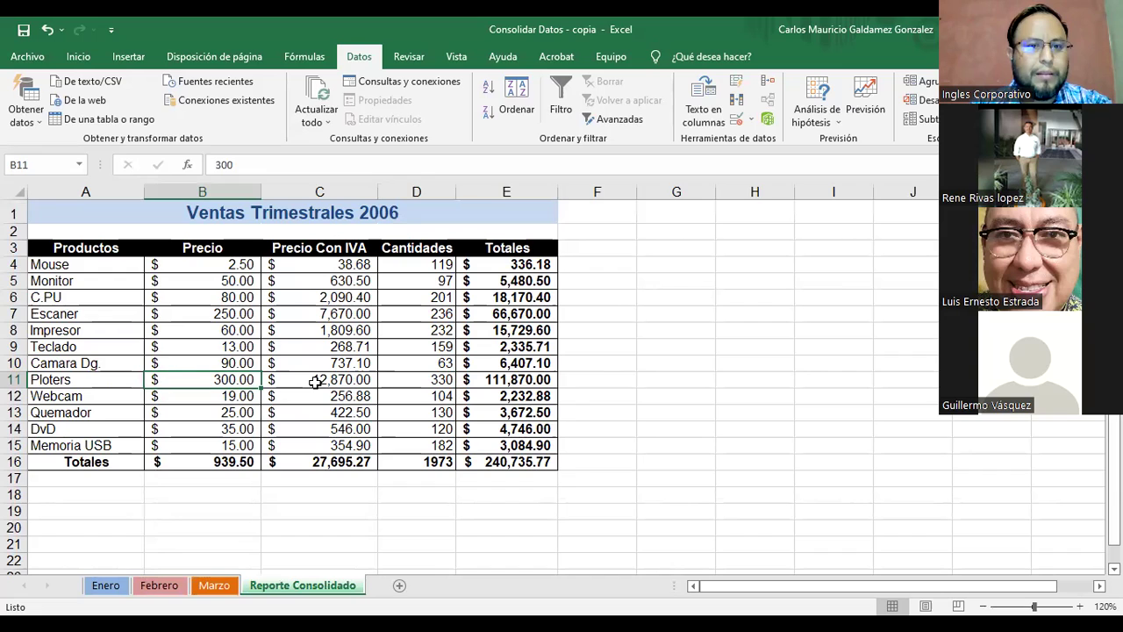
pyautogui.press('Right')
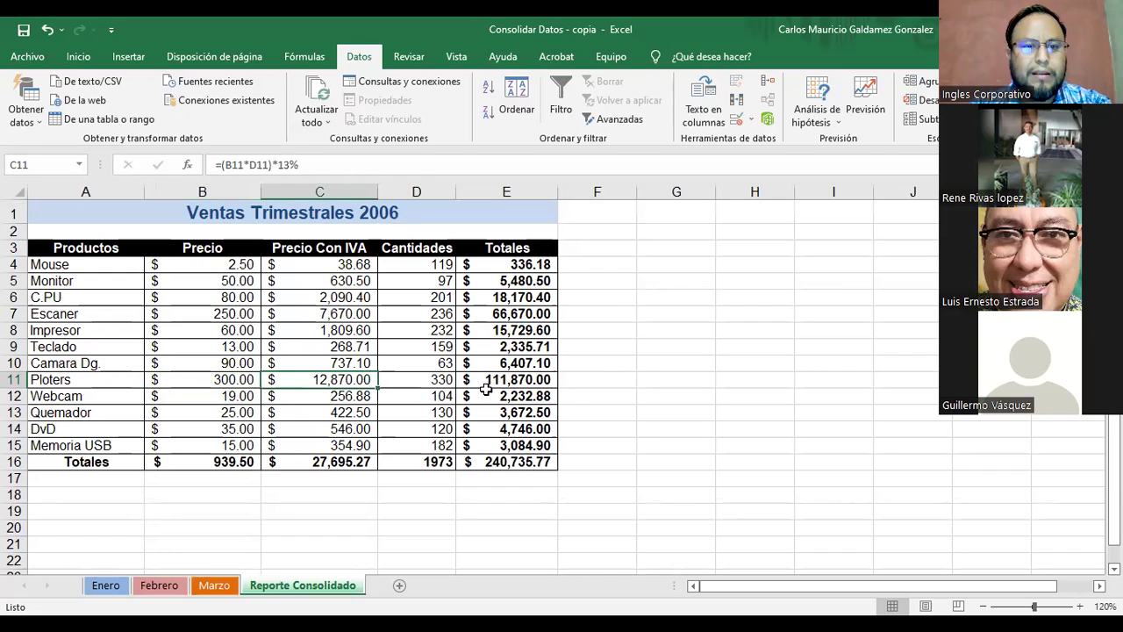
pyautogui.click(495, 383)
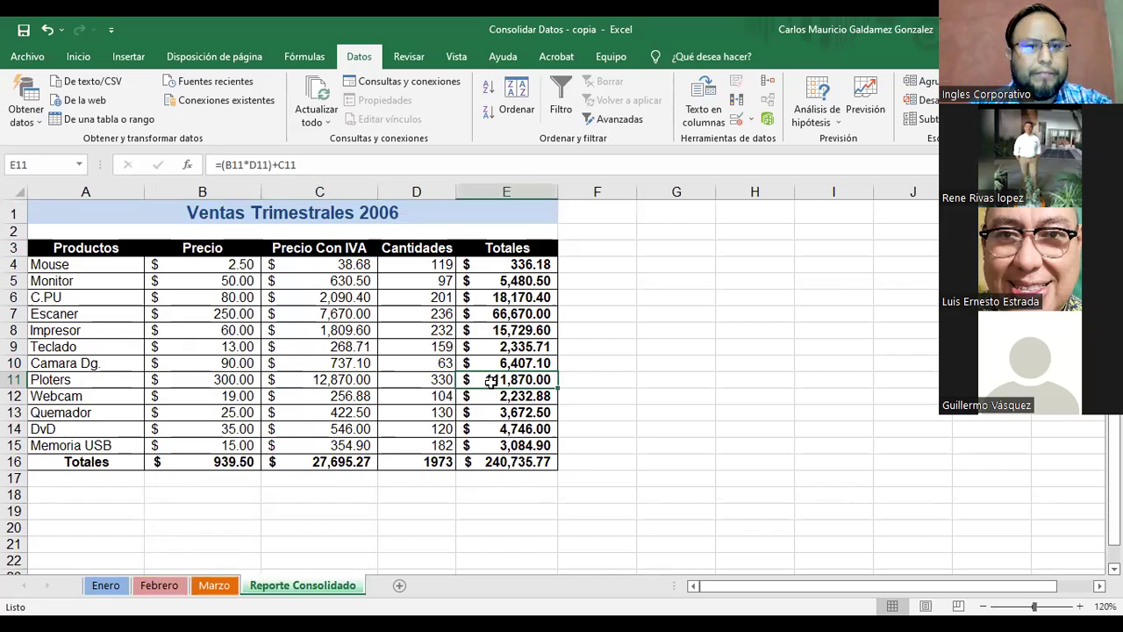
pyautogui.click(237, 381)
pyautogui.press('Right')
pyautogui.press('Right')
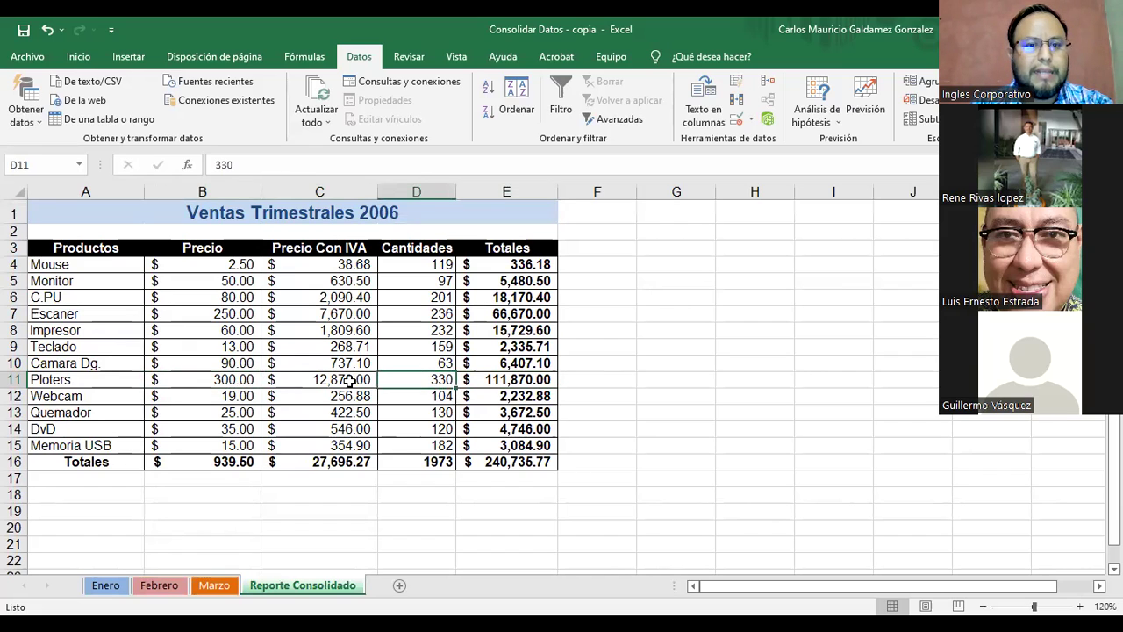
pyautogui.click(511, 383)
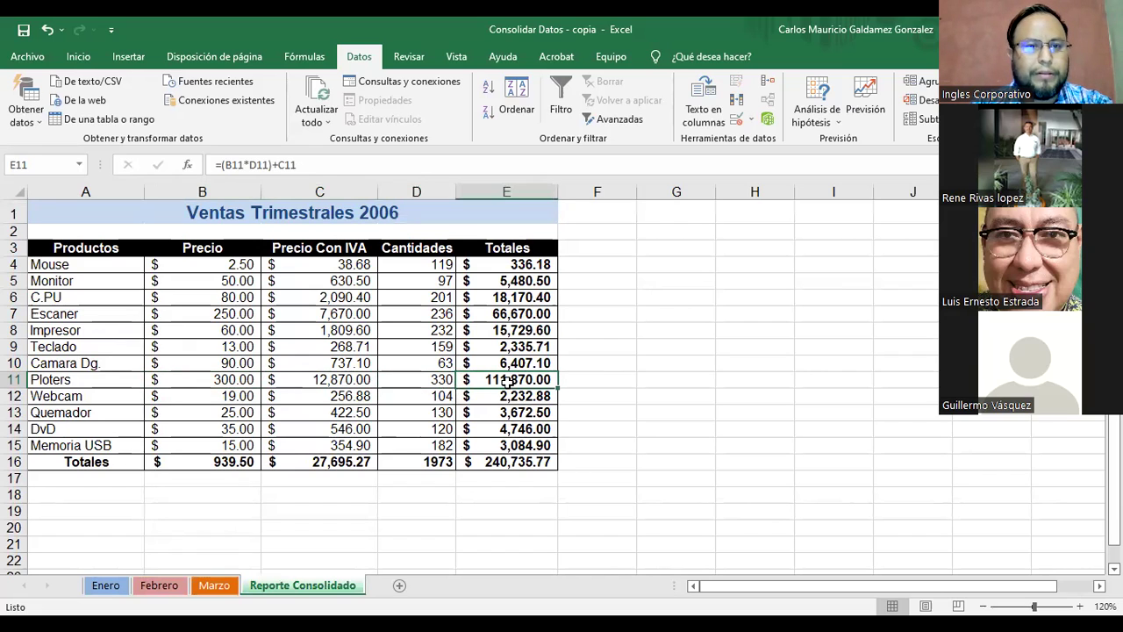
pyautogui.click(334, 380)
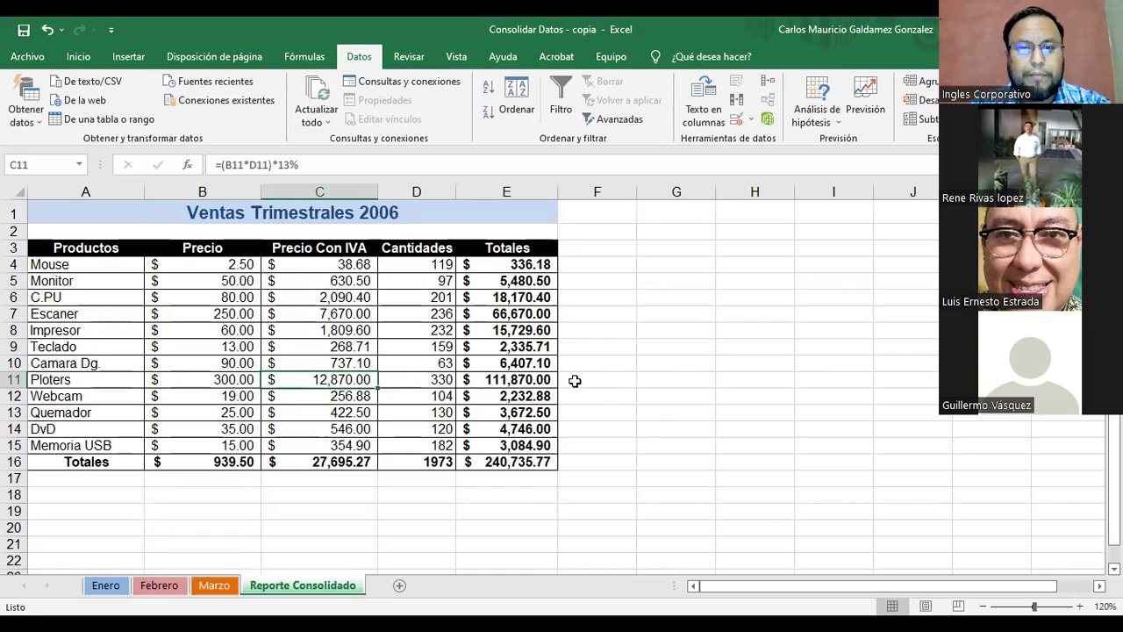
pyautogui.click(577, 381)
pyautogui.write('=')
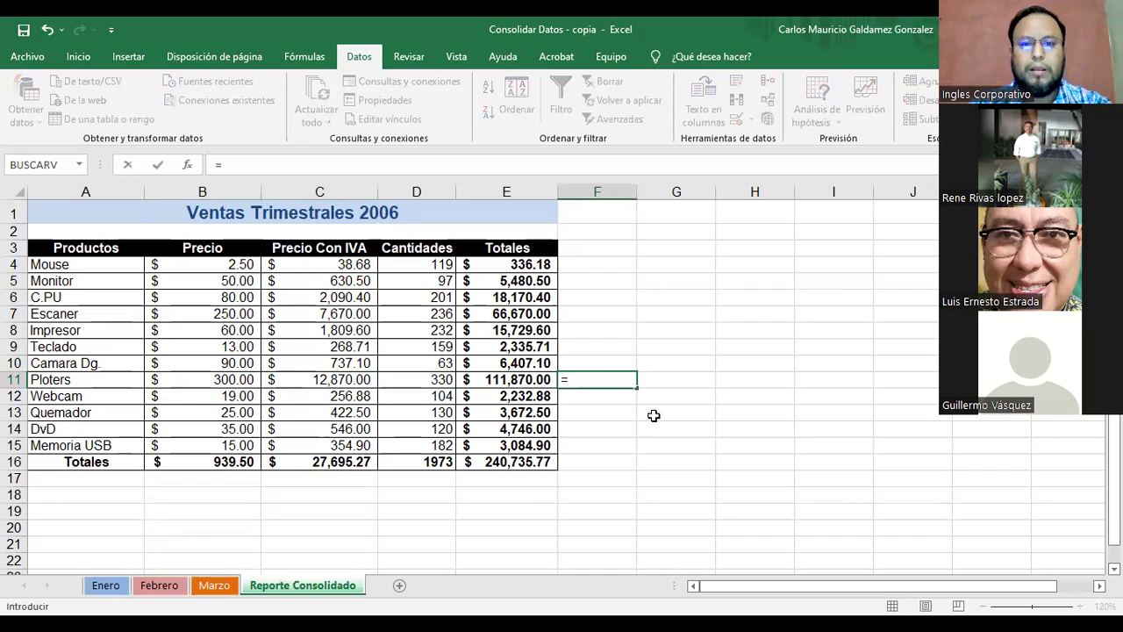
pyautogui.press('Escape')
pyautogui.press('Up')
pyautogui.press('Up')
pyautogui.press('Up')
pyautogui.press('Up')
pyautogui.press('Up')
pyautogui.press('Up')
pyautogui.press('Up')
pyautogui.press('Up')
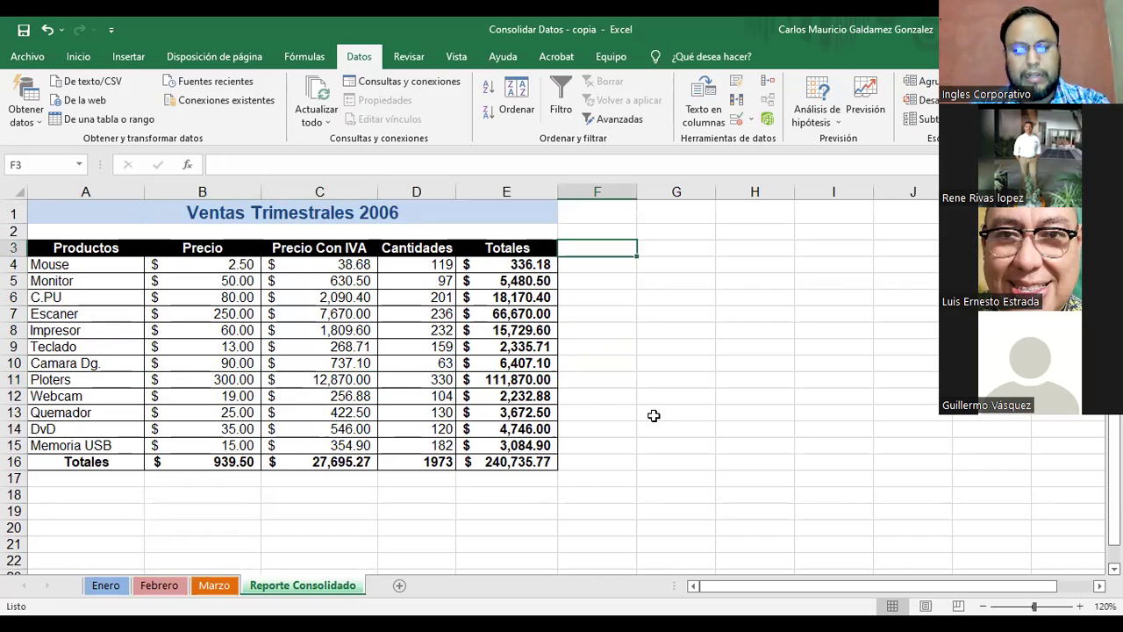
pyautogui.write('Precio')
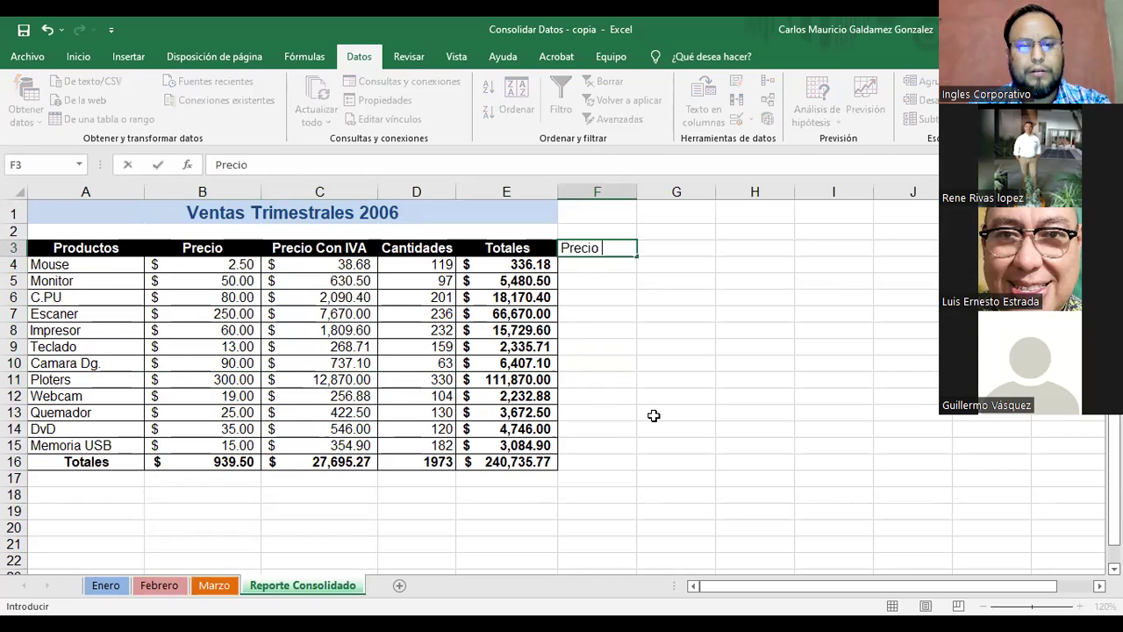
pyautogui.press('Escape')
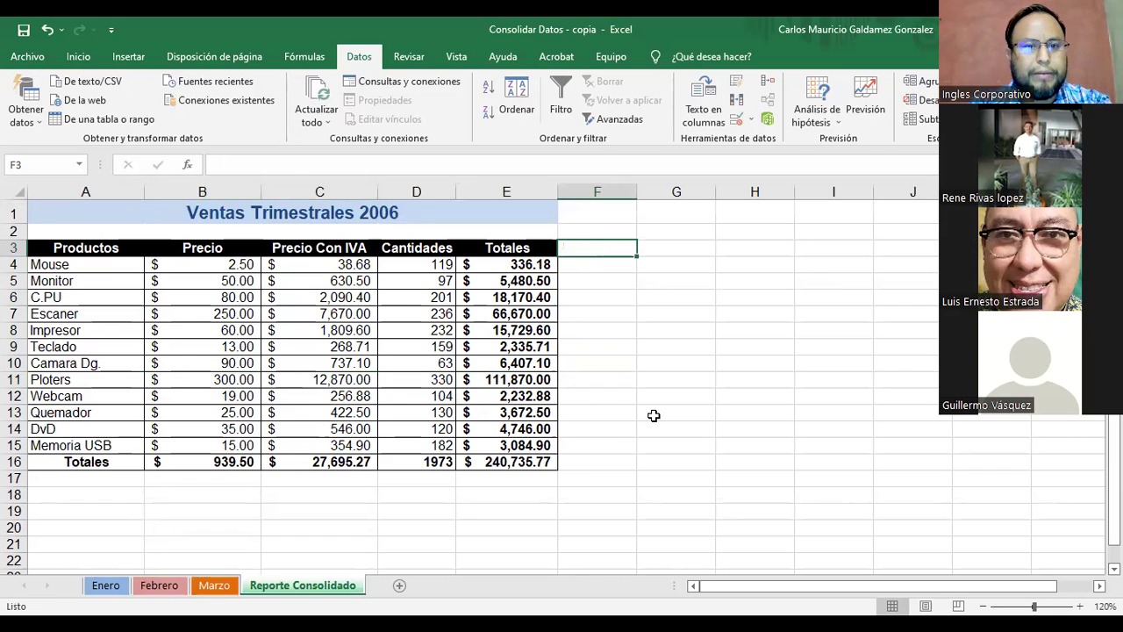
# Inspect the Precio Con IVA formulas for Mouse and Ploters and the sum formula under the Cantidades column.
pyautogui.click(326, 265)
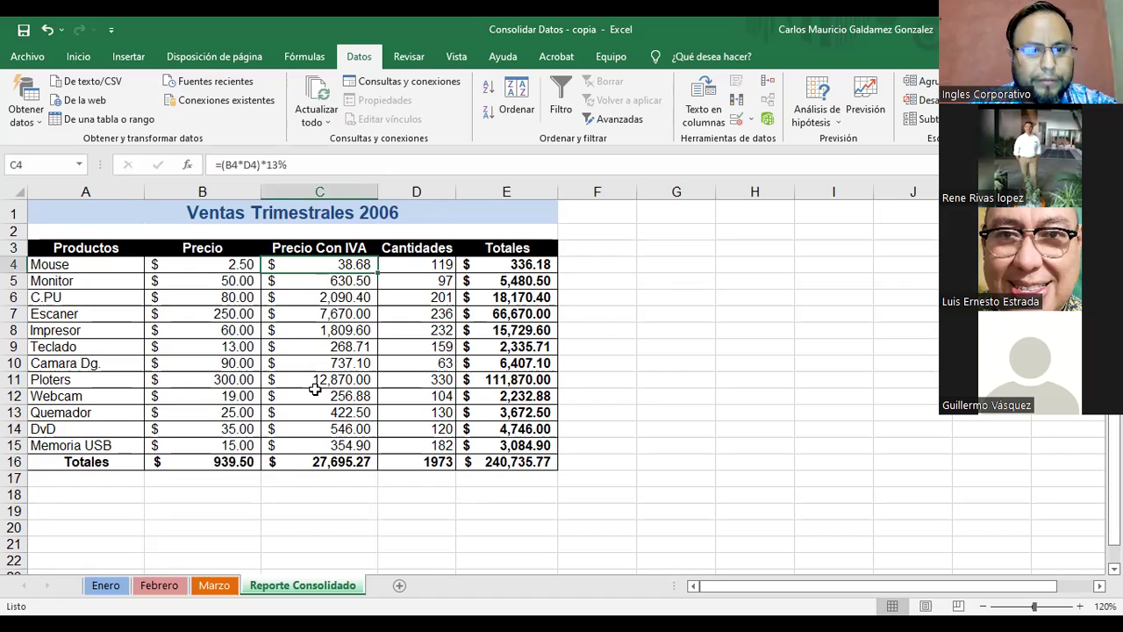
pyautogui.click(307, 383)
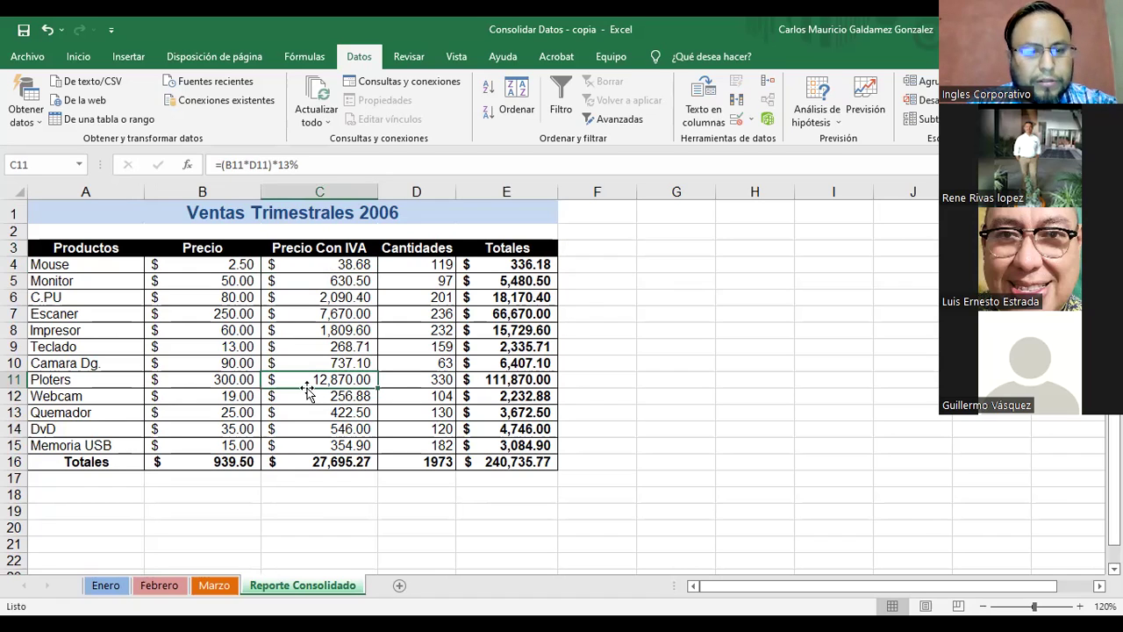
pyautogui.doubleClick(307, 390)
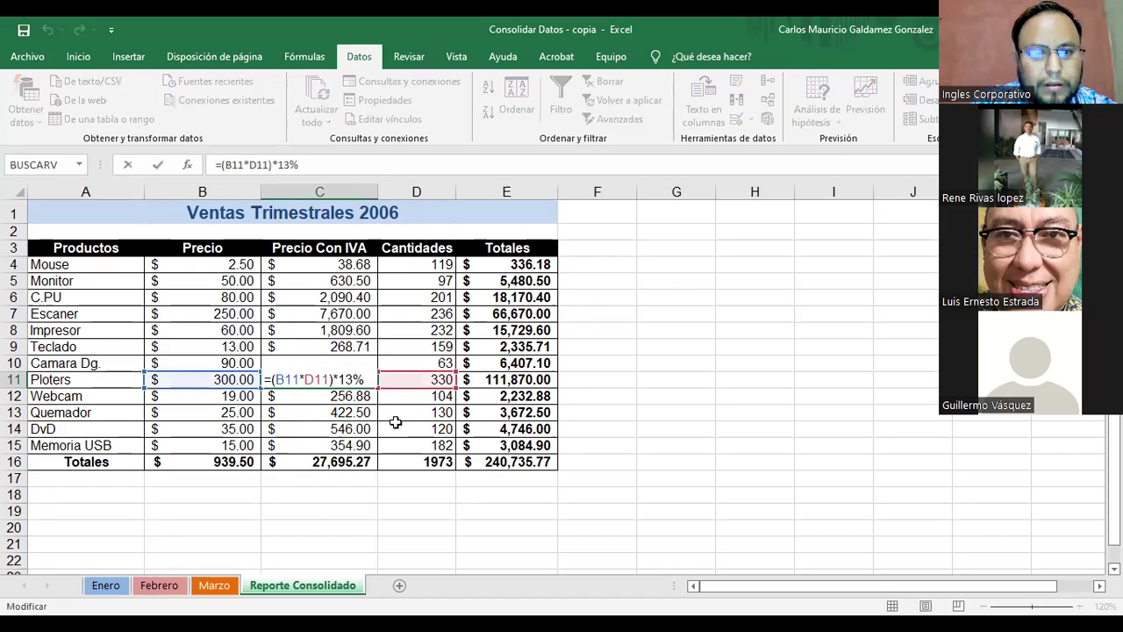
pyautogui.press('Escape')
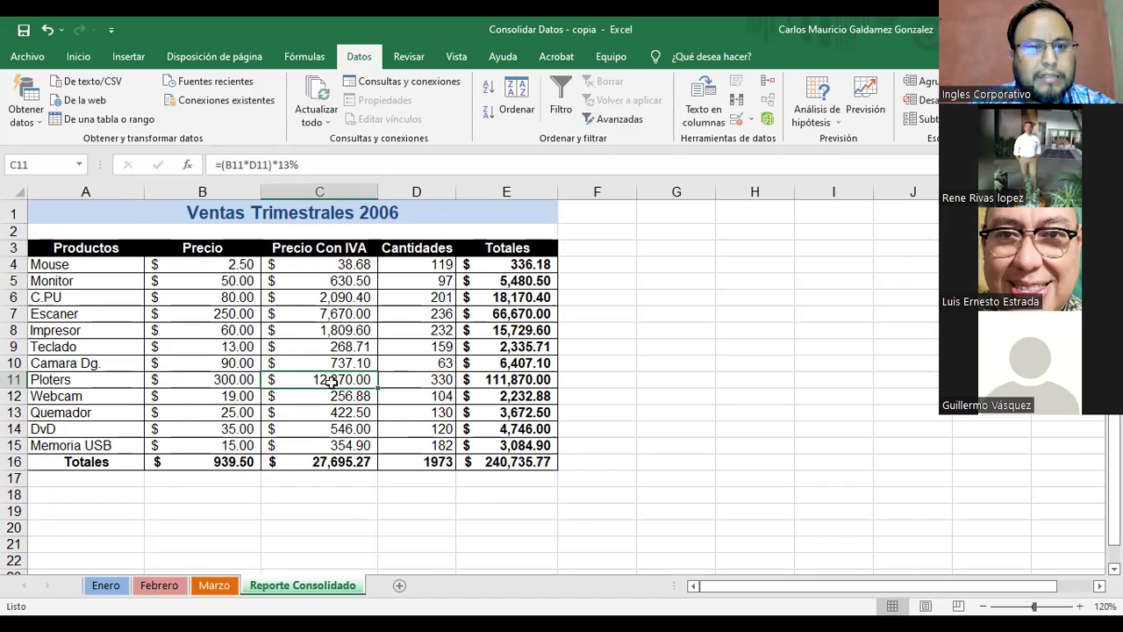
pyautogui.moveTo(323, 265); pyautogui.dragTo(404, 443)
pyautogui.click(412, 382)
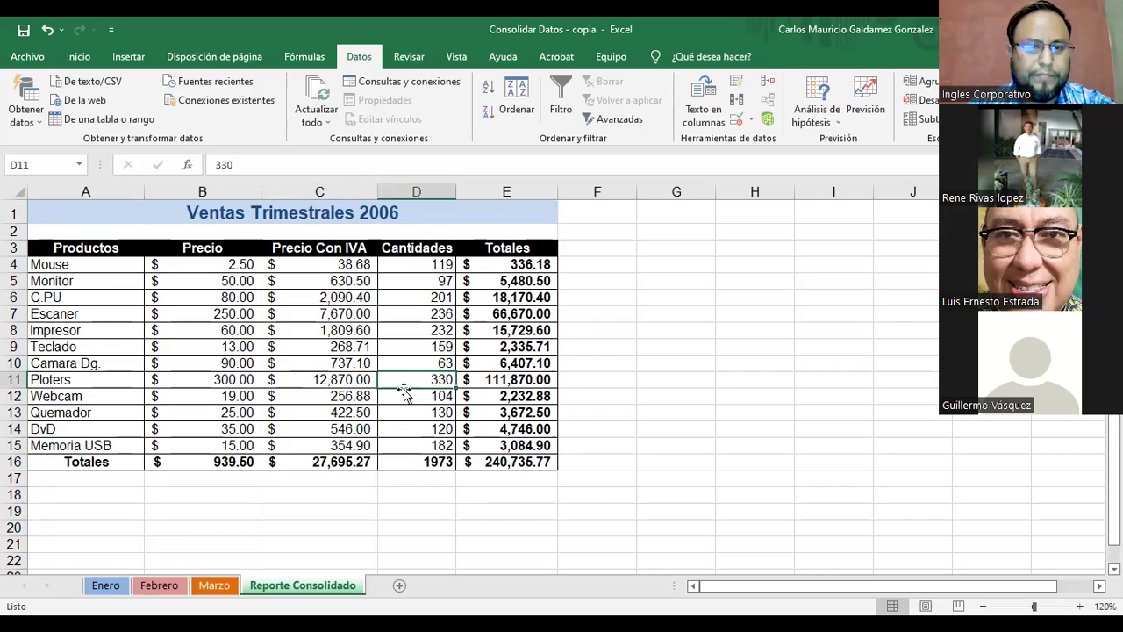
pyautogui.click(413, 461)
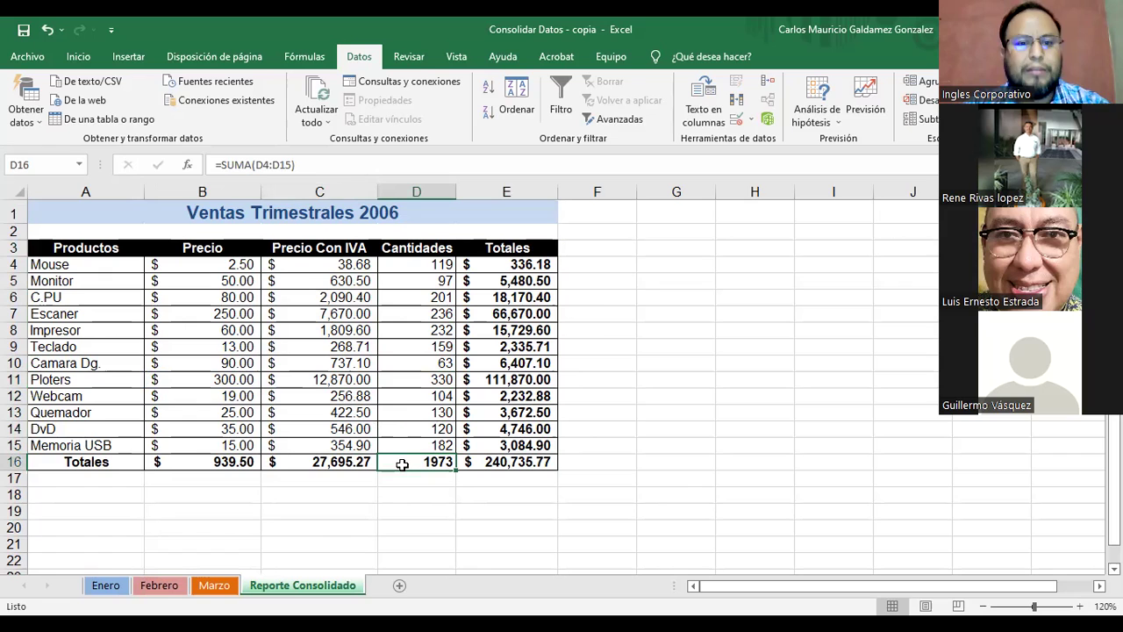
# Review the monthly source sheets against the consolidated quantities in D4:D15 of the Reporte Consolidado sheet.
pyautogui.click(106, 586)
pyautogui.click(171, 588)
pyautogui.click(215, 587)
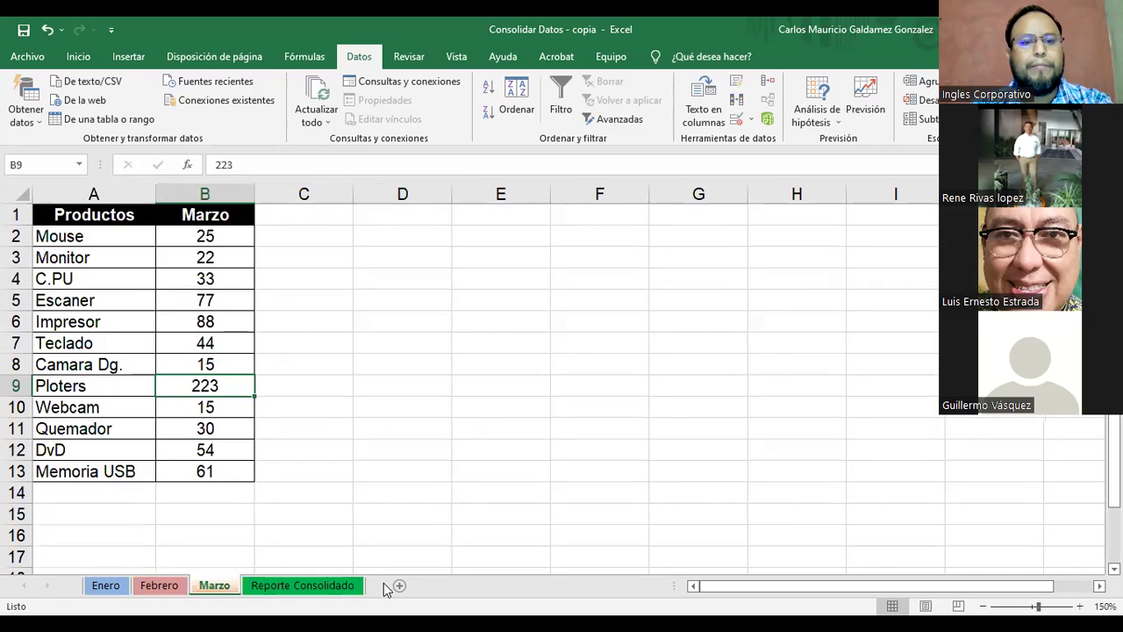
pyautogui.click(312, 586)
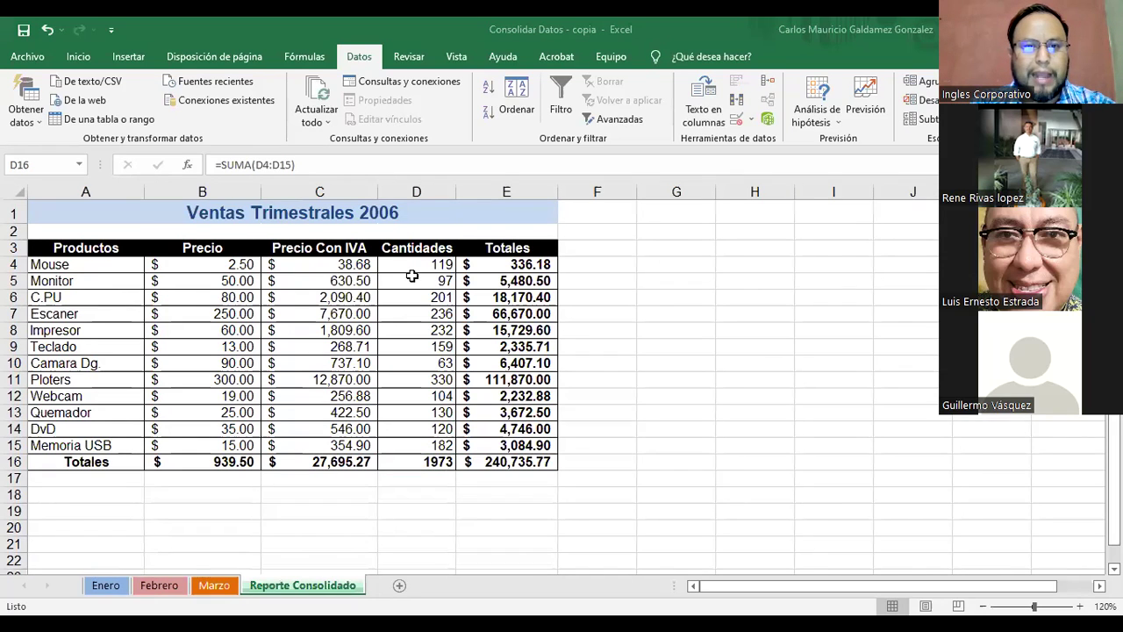
pyautogui.moveTo(411, 268); pyautogui.dragTo(409, 444)
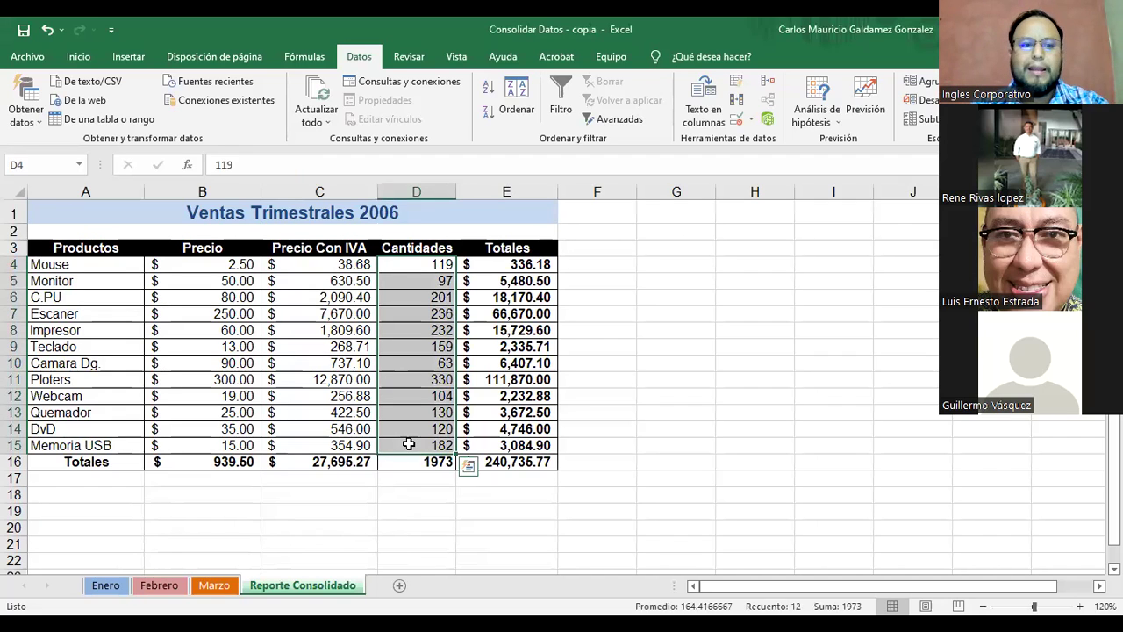
pyautogui.click(125, 589)
pyautogui.click(207, 588)
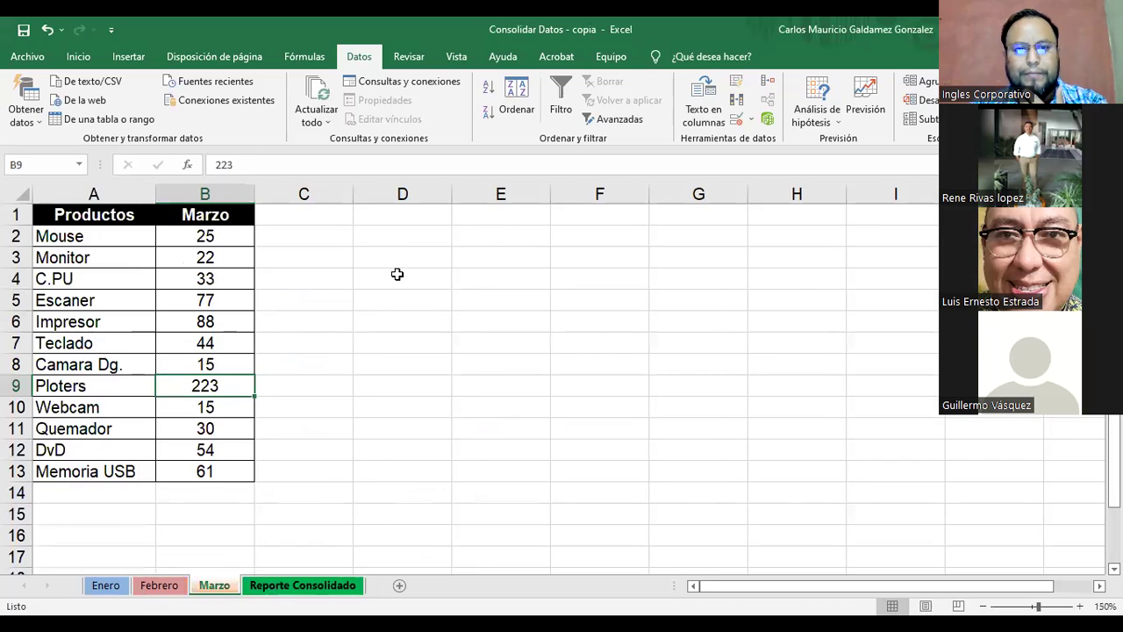
pyautogui.hotkey('ctrl', 'pagedown')
pyautogui.moveTo(398, 264); pyautogui.dragTo(413, 434)
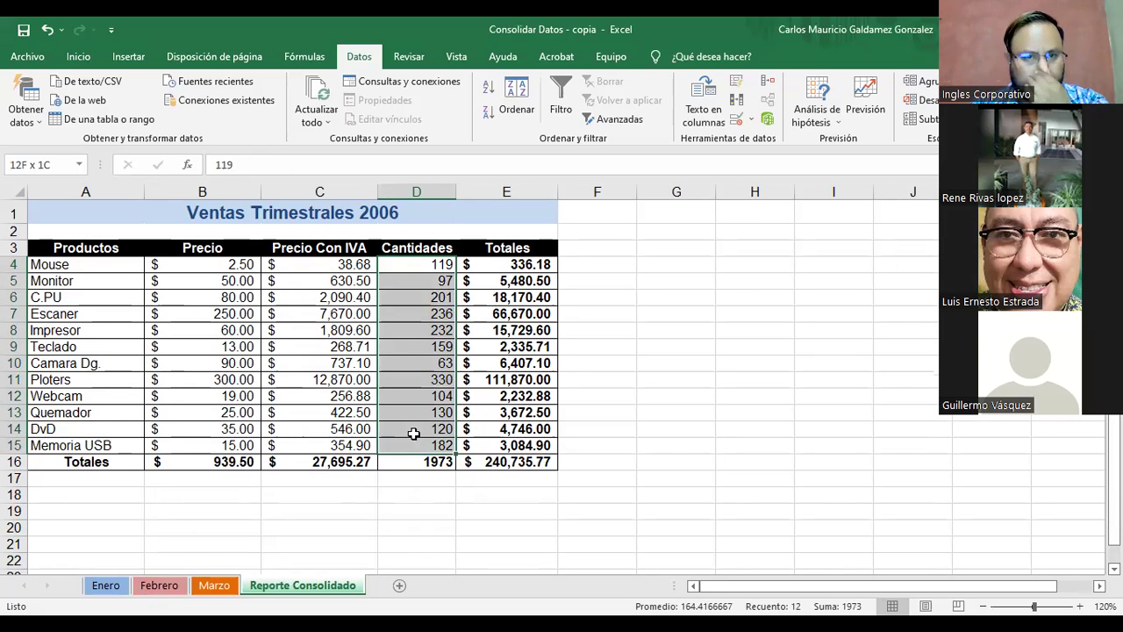
# Inspect the Precio Con IVA formula in the Mouse row of the report.
pyautogui.click(292, 265)
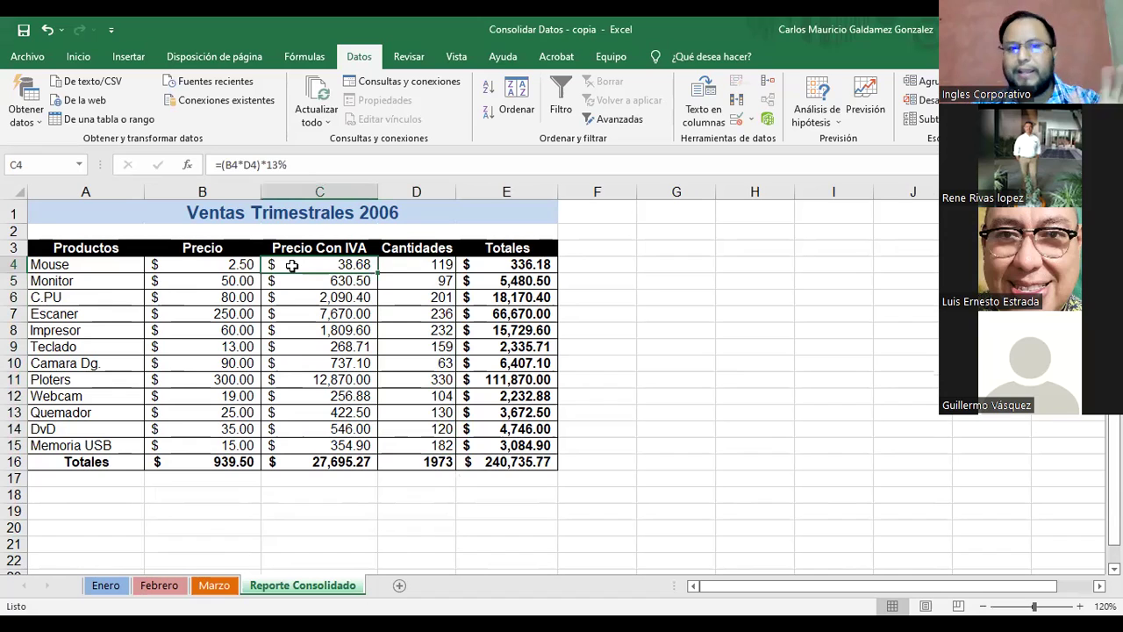
pyautogui.doubleClick(292, 265)
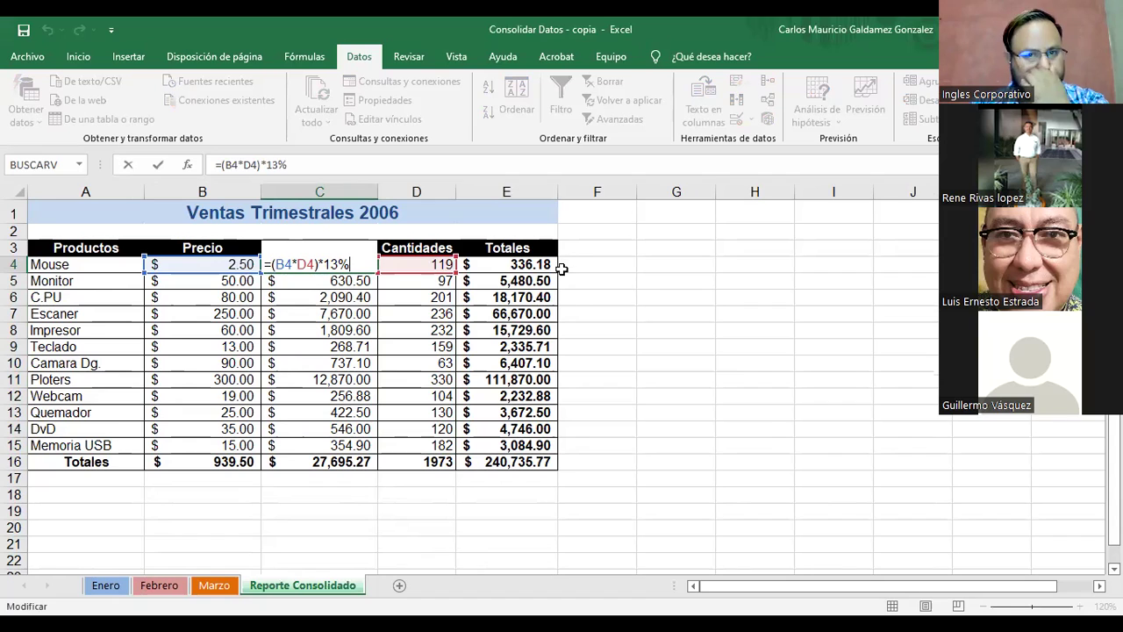
pyautogui.hotkey('ctrl', 'Return')
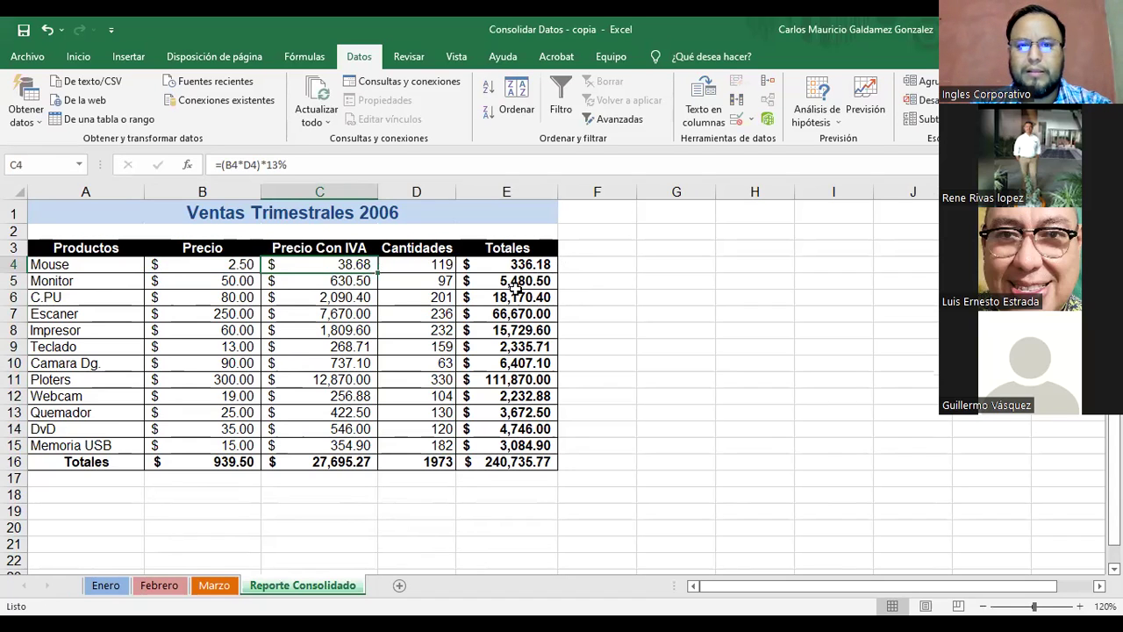
# Move the Totales range E3:E16 to column G, starting at G3, and autofit the width of column G.
pyautogui.moveTo(502, 249); pyautogui.dragTo(514, 471)
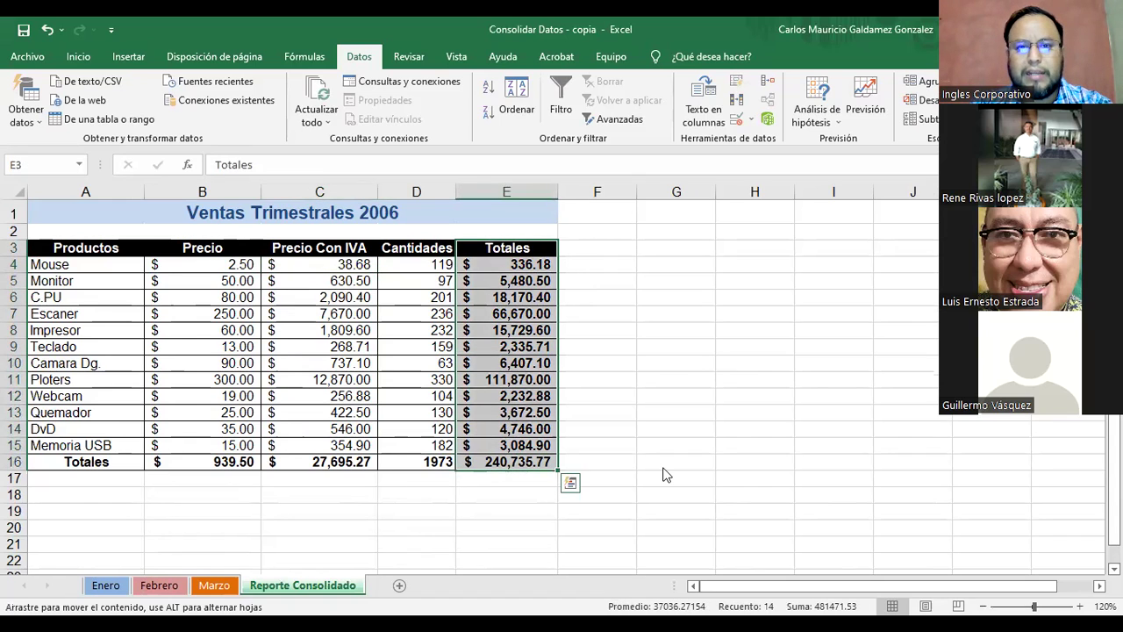
pyautogui.moveTo(457, 251); pyautogui.dragTo(640, 251)
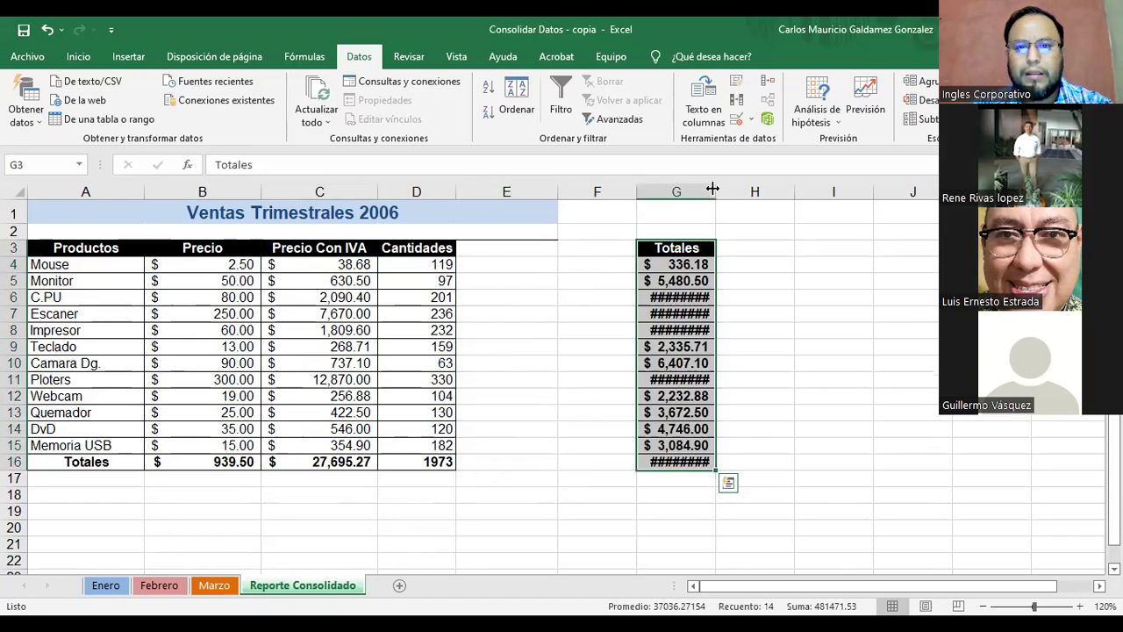
pyautogui.doubleClick(712, 189)
# Move the Precio Con IVA range to E3:E16 and the Cantidades range to C3:C16.
pyautogui.moveTo(416, 253); pyautogui.dragTo(424, 463)
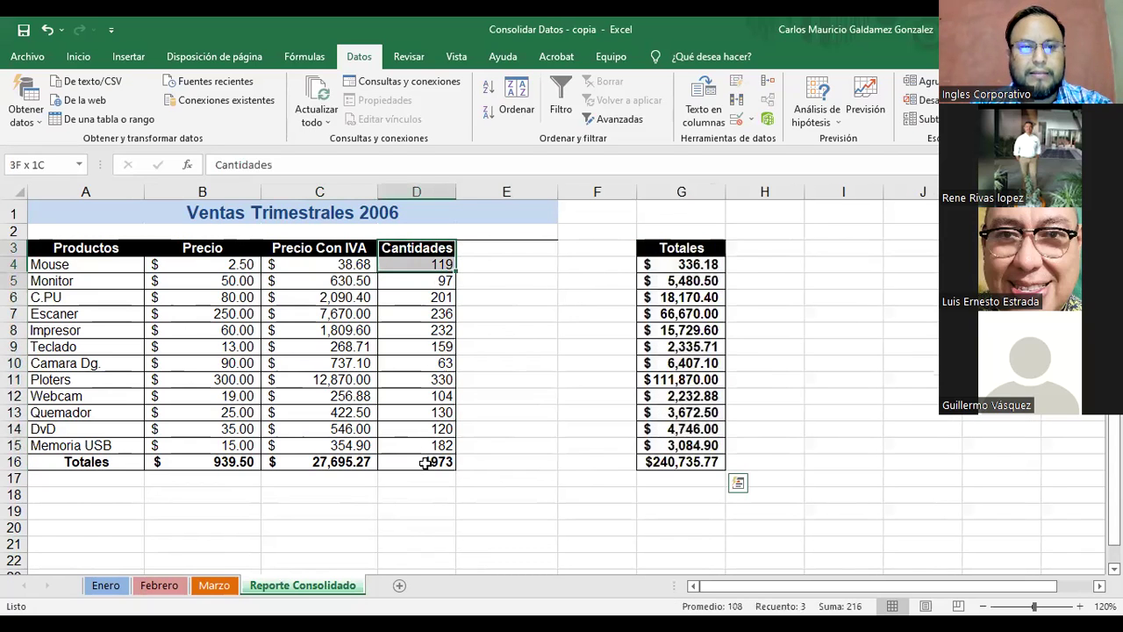
pyautogui.moveTo(311, 247); pyautogui.dragTo(314, 475)
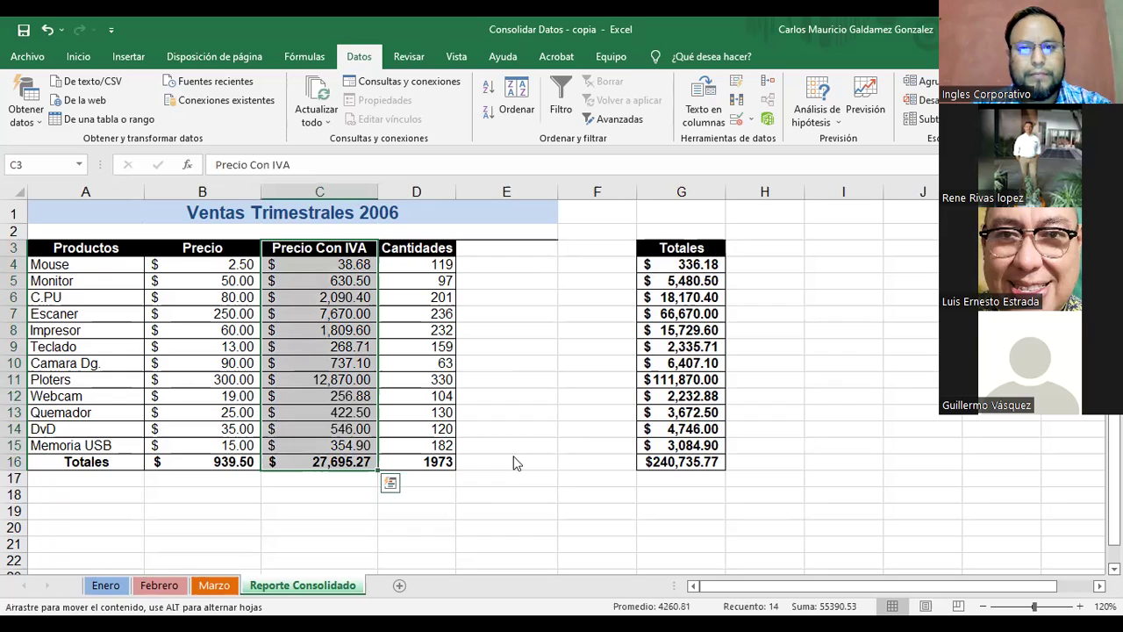
pyautogui.moveTo(479, 261); pyautogui.dragTo(503, 478)
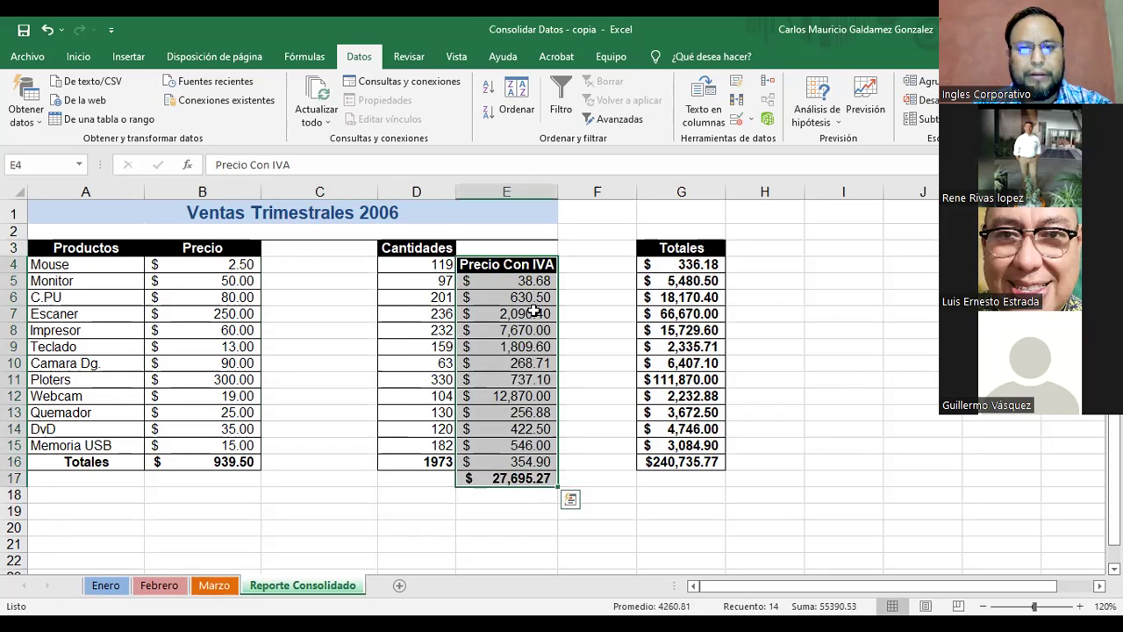
pyautogui.moveTo(516, 262); pyautogui.dragTo(395, 289)
pyautogui.moveTo(400, 248); pyautogui.dragTo(394, 454)
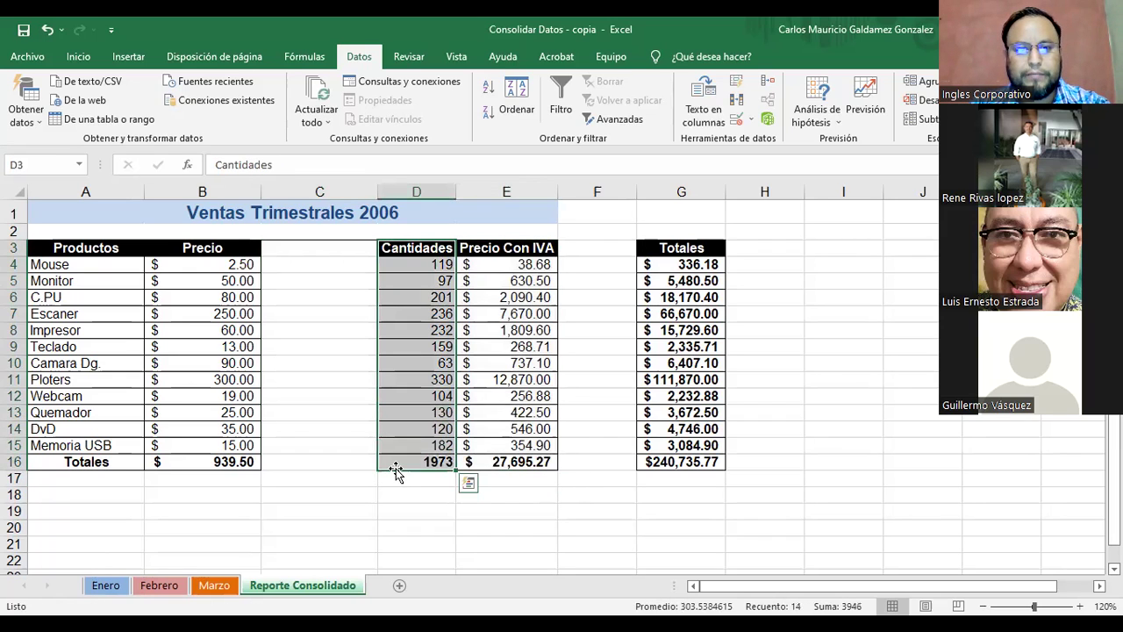
pyautogui.moveTo(313, 458); pyautogui.dragTo(314, 458)
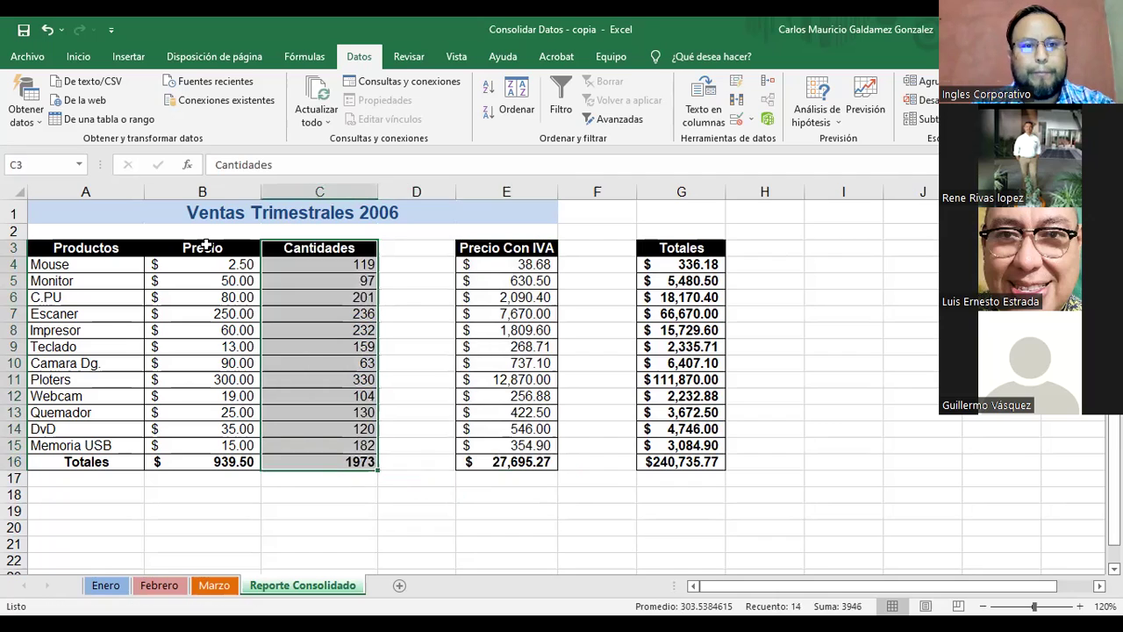
# Change the header in C3 to "Cantidades vendida" and autofit column C.
pyautogui.click(323, 248)
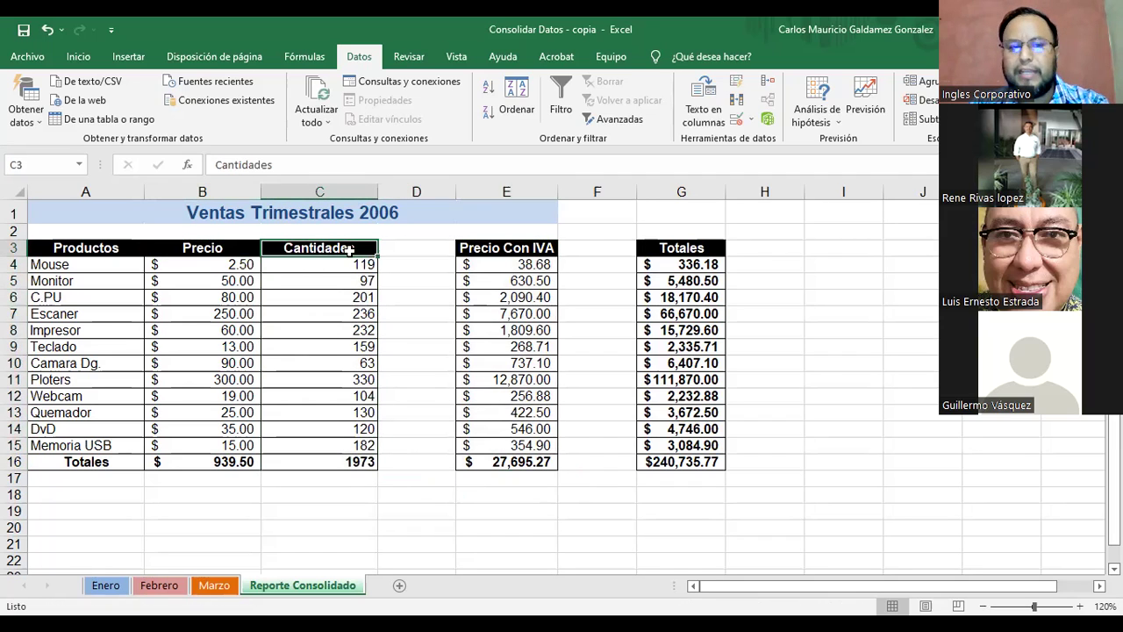
pyautogui.doubleClick(351, 251)
pyautogui.write('VEN')
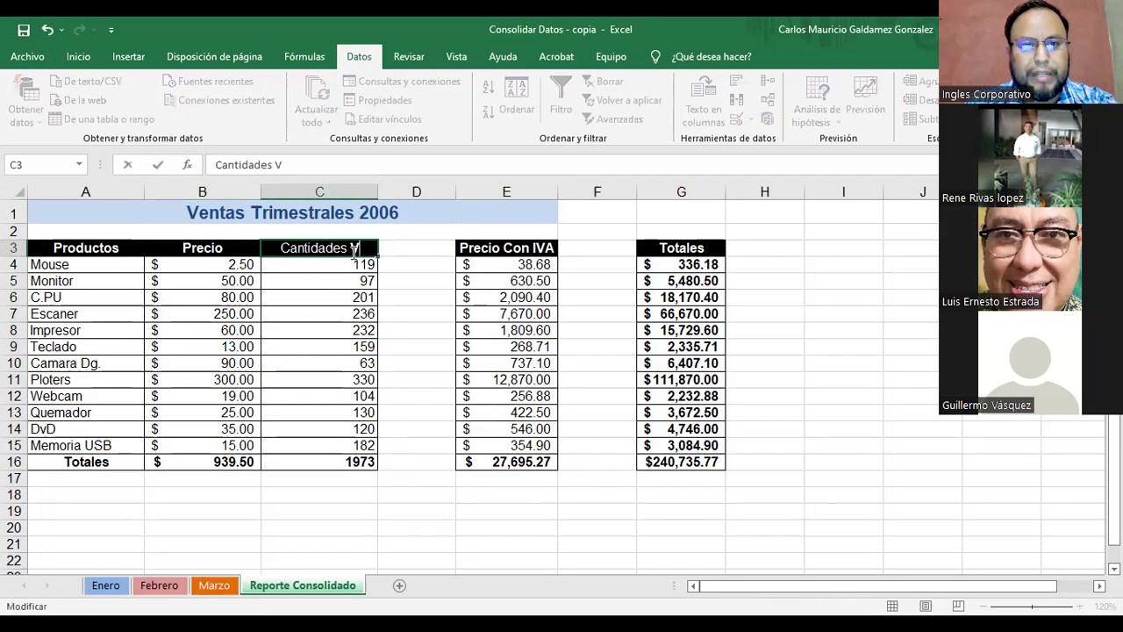
pyautogui.press('BackSpace')
pyautogui.press('BackSpace')
pyautogui.press('BackSpace')
pyautogui.press('BackSpace')
pyautogui.write('vendida')
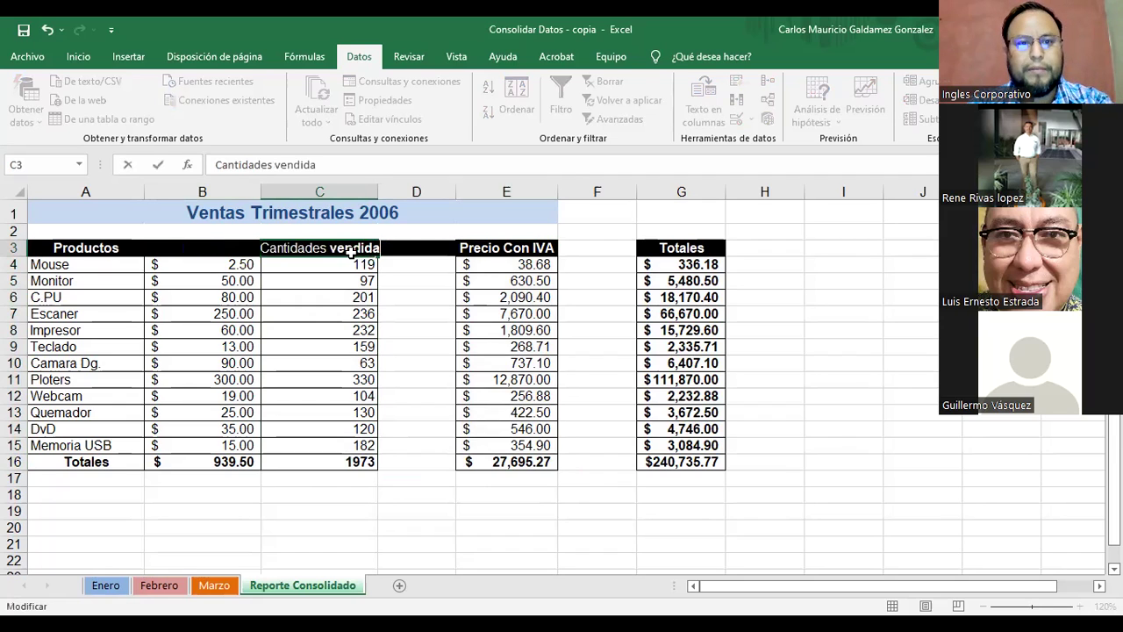
pyautogui.press('Return')
pyautogui.doubleClick(374, 191)
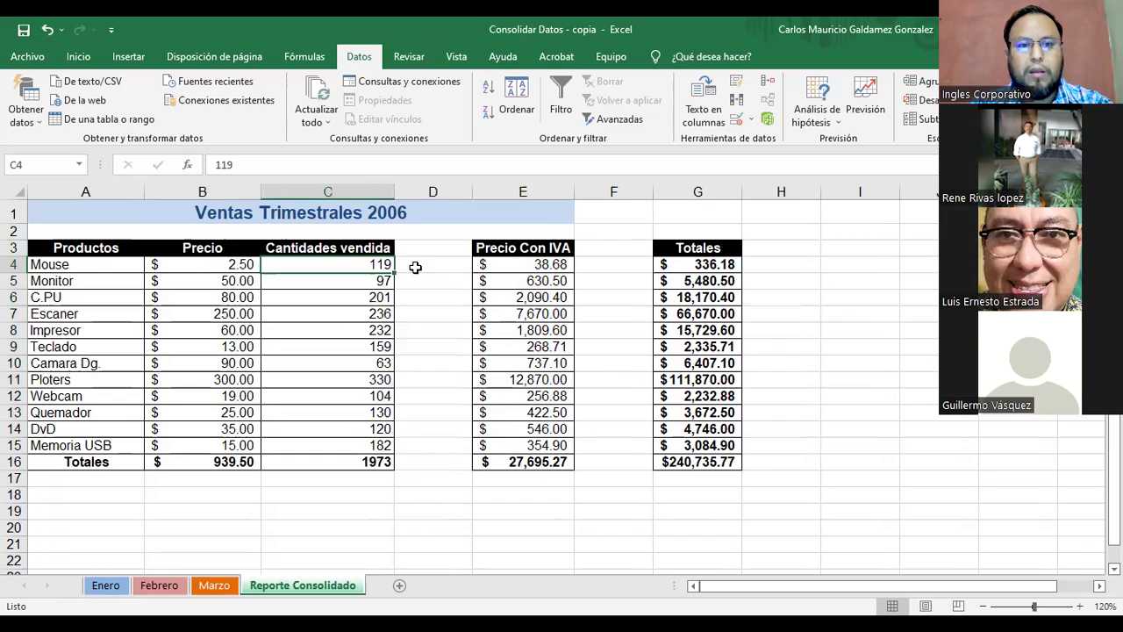
# Enter =B4*C4 in D4 to multiply the Mouse price by its quantity and fill the formula down to D16.
pyautogui.press('Right')
pyautogui.write('=')
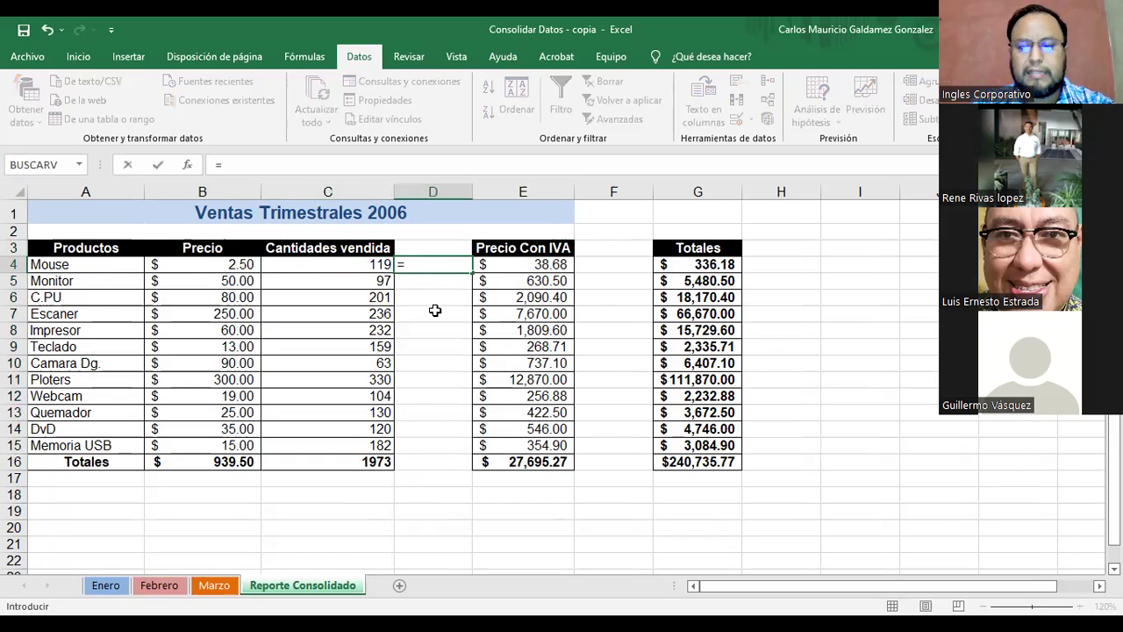
pyautogui.press('Left')
pyautogui.press('Left')
pyautogui.write('*')
pyautogui.press('Left')
pyautogui.press('Return')
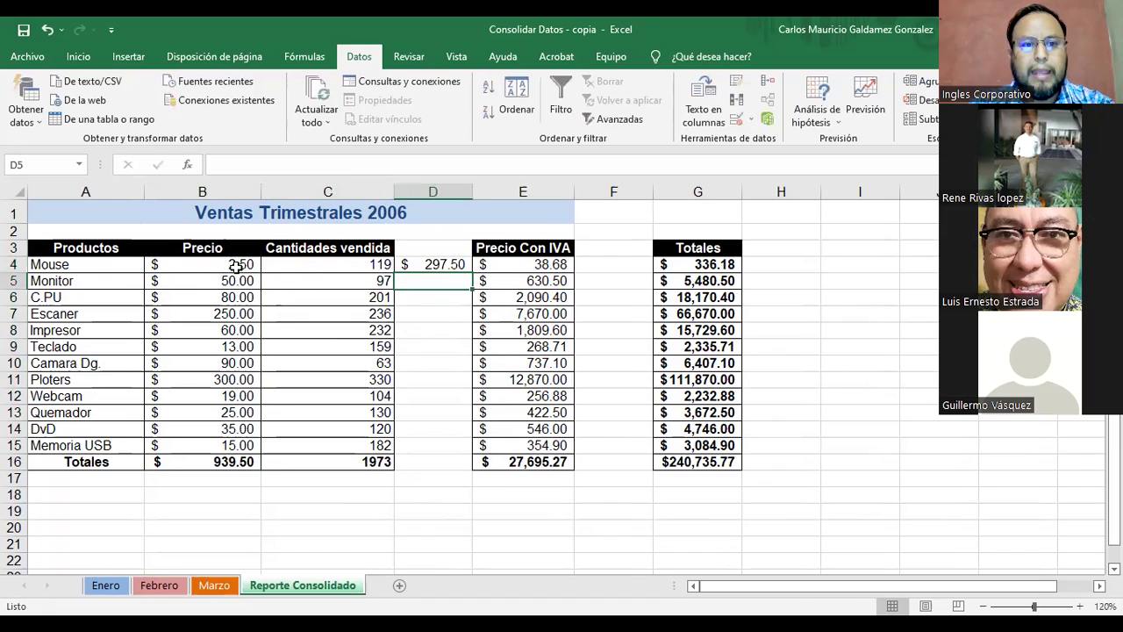
pyautogui.moveTo(238, 268); pyautogui.dragTo(326, 268)
pyautogui.click(453, 268)
pyautogui.moveTo(472, 272); pyautogui.dragTo(455, 467)
# Enter the header "Costo por venta" in D3 and autofit column D.
pyautogui.click(418, 244)
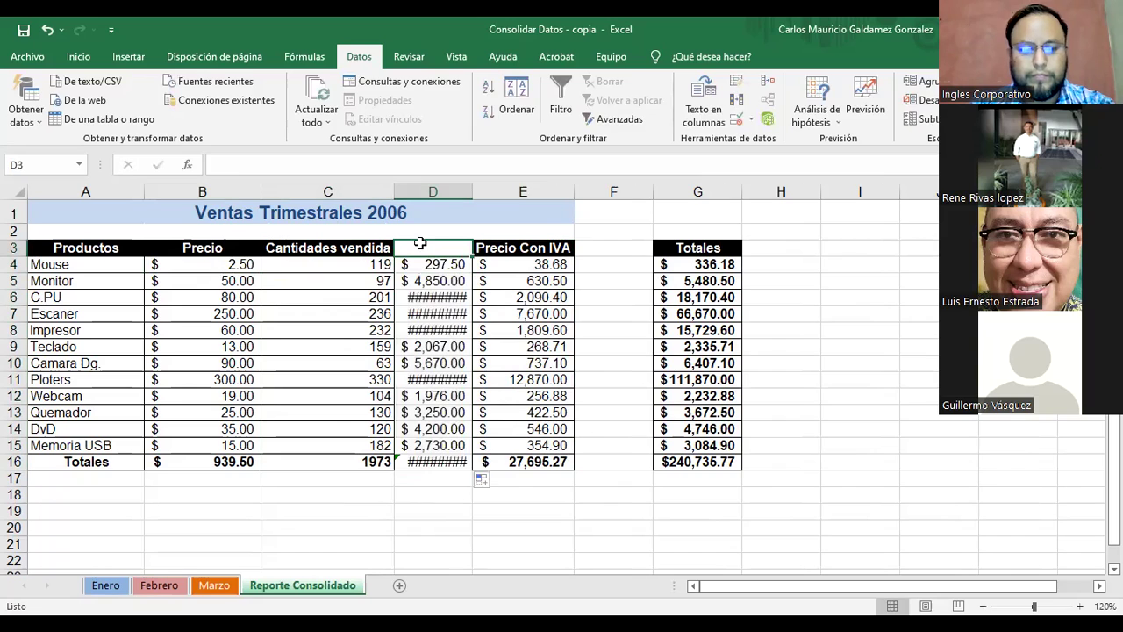
pyautogui.write('Costo por v')
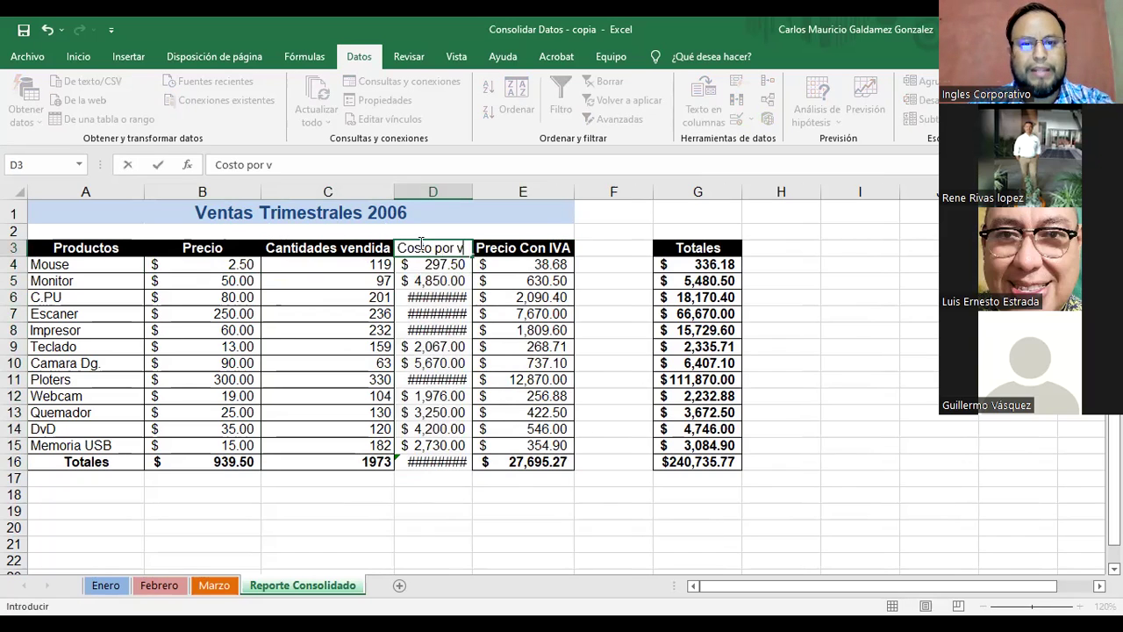
pyautogui.write('enta')
pyautogui.press('Return')
pyautogui.doubleClick(470, 191)
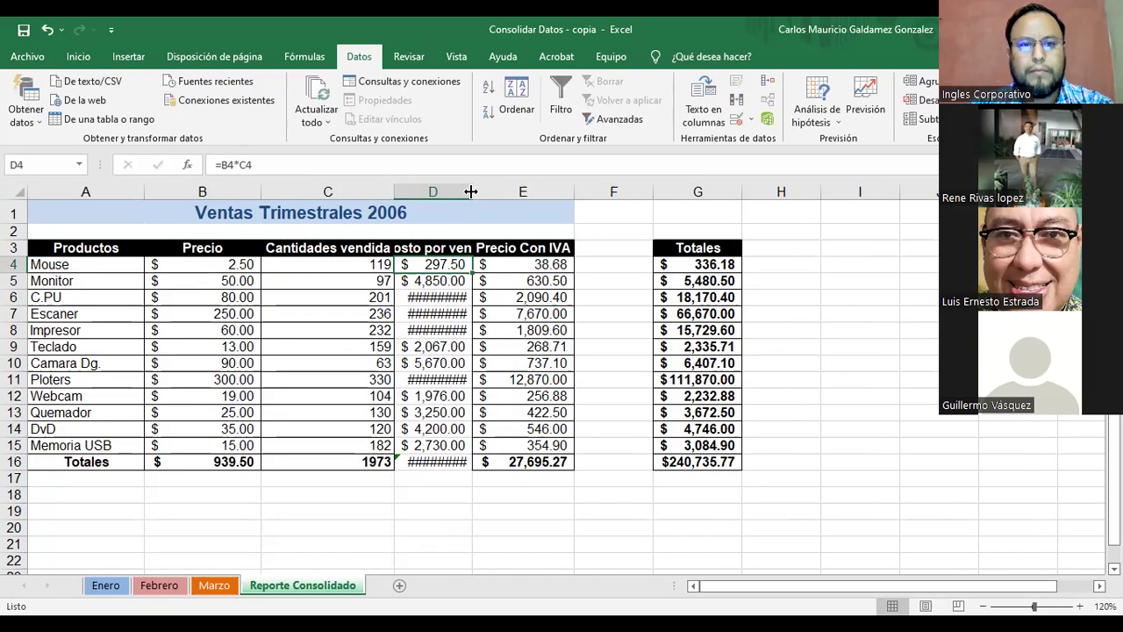
# Inspect the Precio Con IVA formula in E4 and compare it with the Costo por venta formula in D4.
pyautogui.click(535, 247)
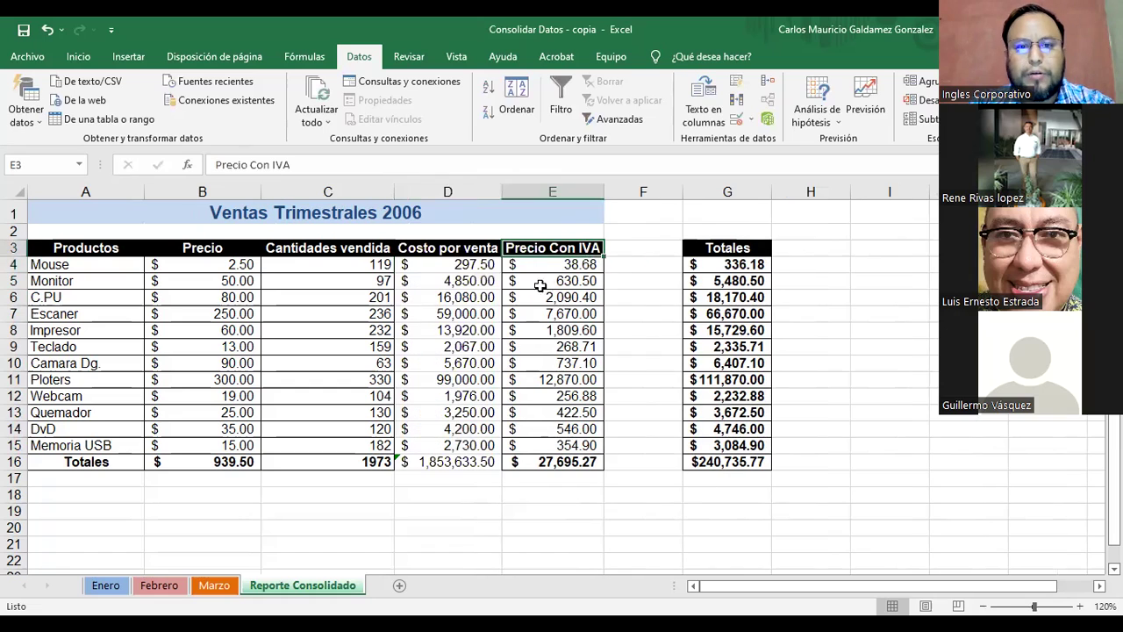
pyautogui.click(544, 264)
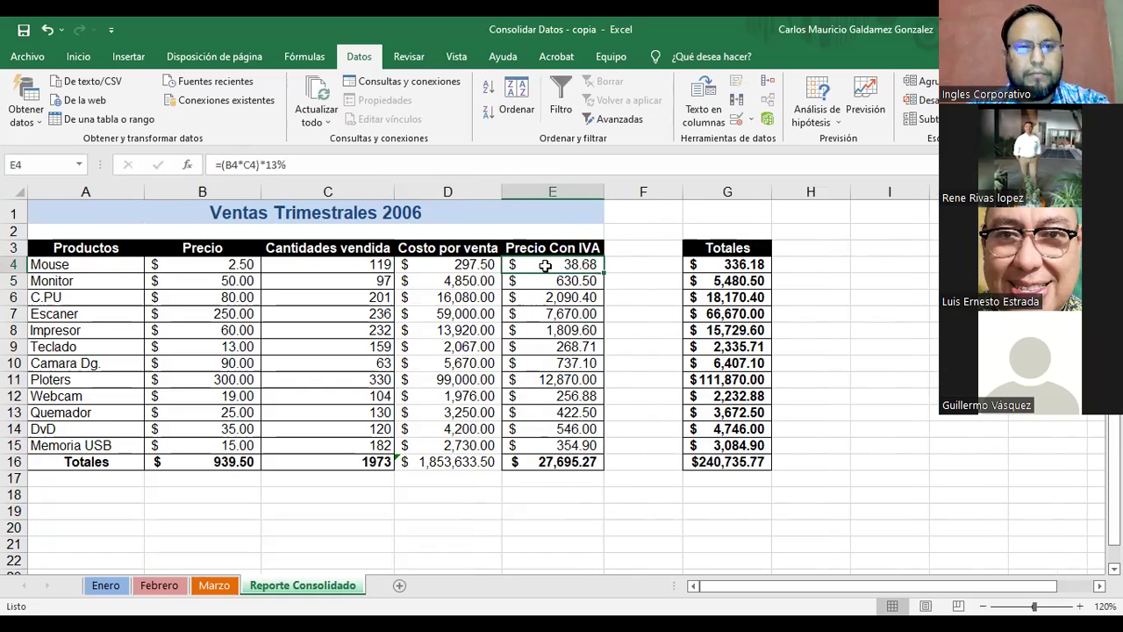
pyautogui.doubleClick(545, 264)
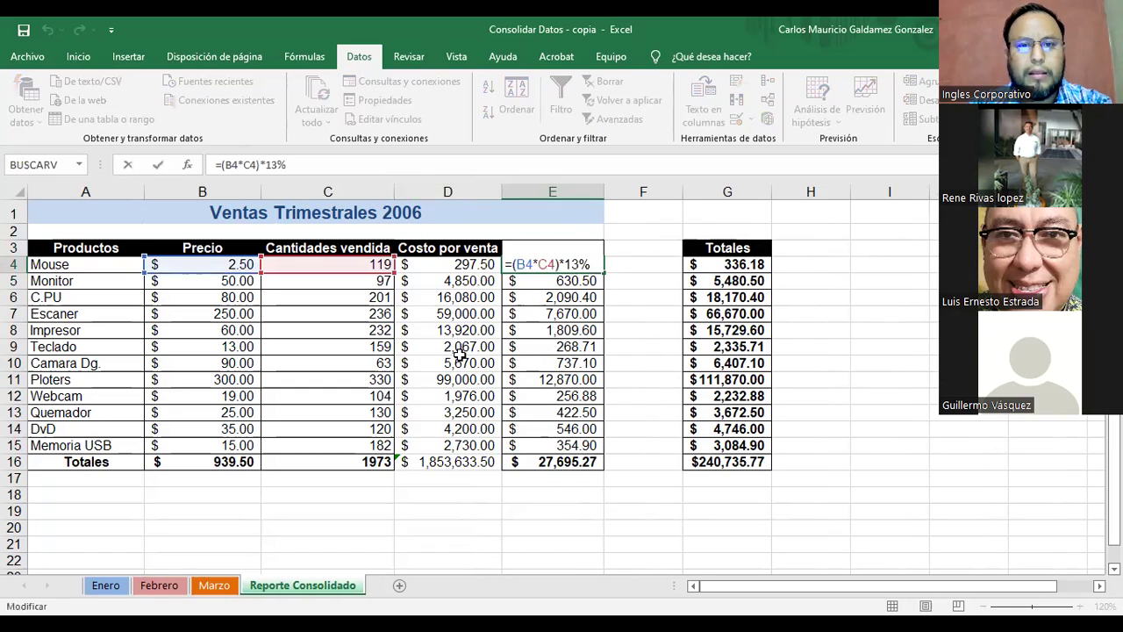
pyautogui.click(463, 270)
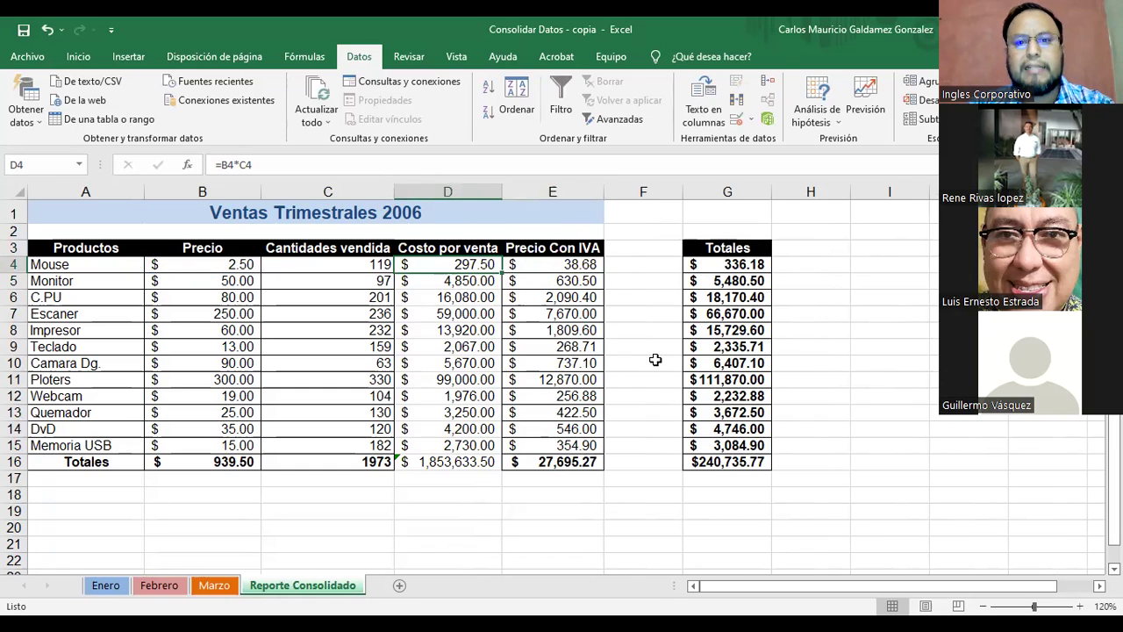
# Replace the Precio Con IVA formula in E4 with =D4*13% and fill it down to E15.
pyautogui.click(555, 264)
pyautogui.write('=')
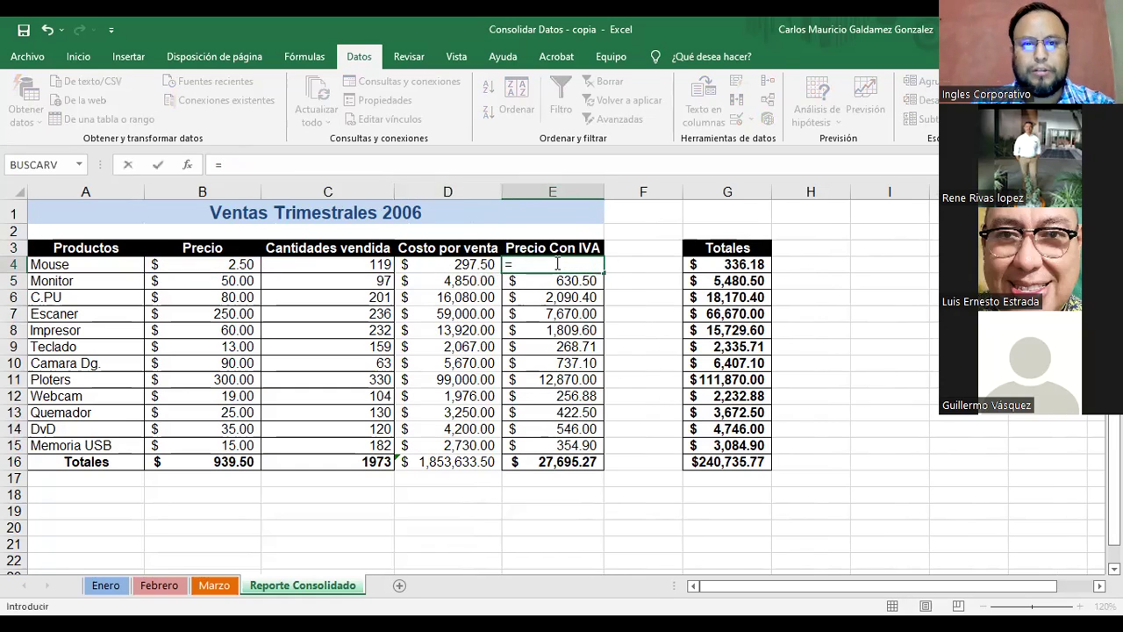
pyautogui.press('Left')
pyautogui.write('*')
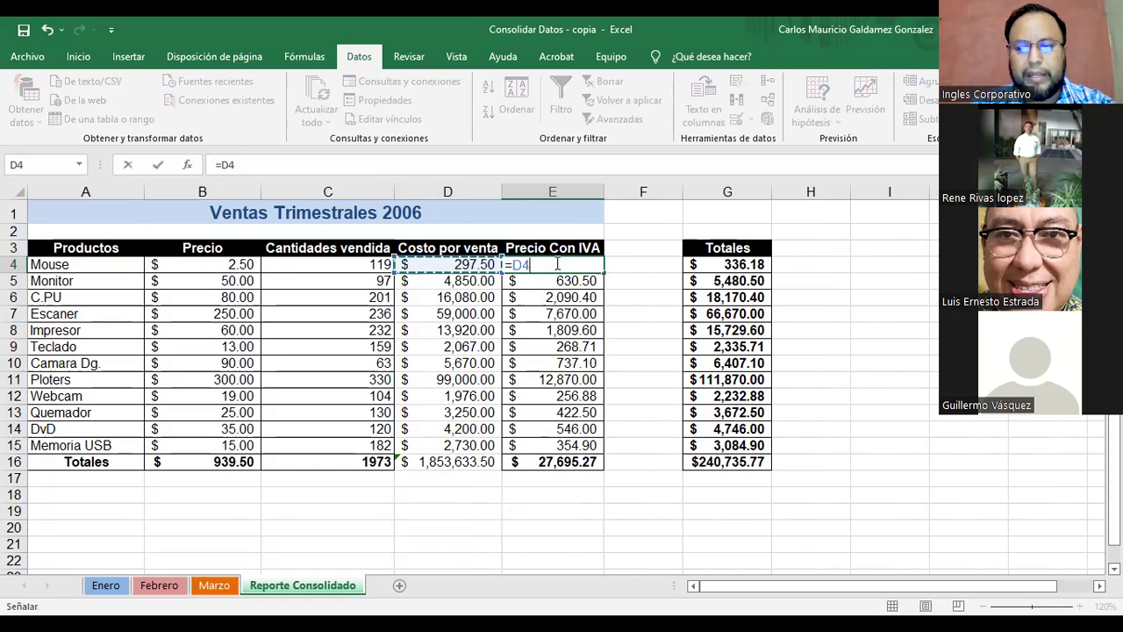
pyautogui.write('13')
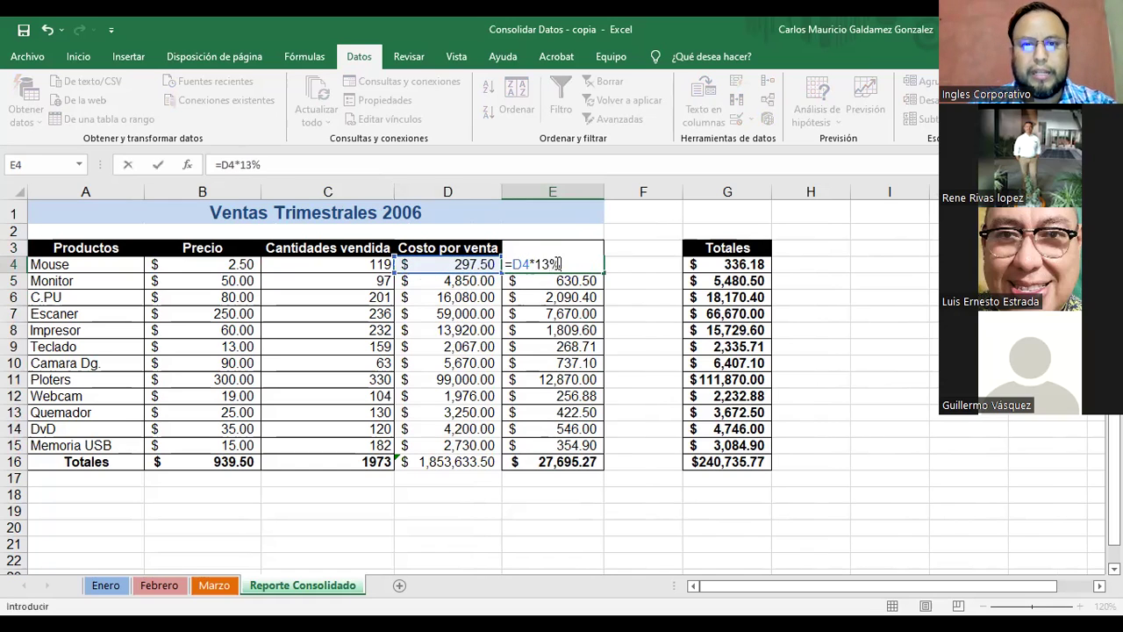
pyautogui.write('%')
pyautogui.hotkey('ctrl', 'Return')
pyautogui.moveTo(602, 273); pyautogui.dragTo(571, 447)
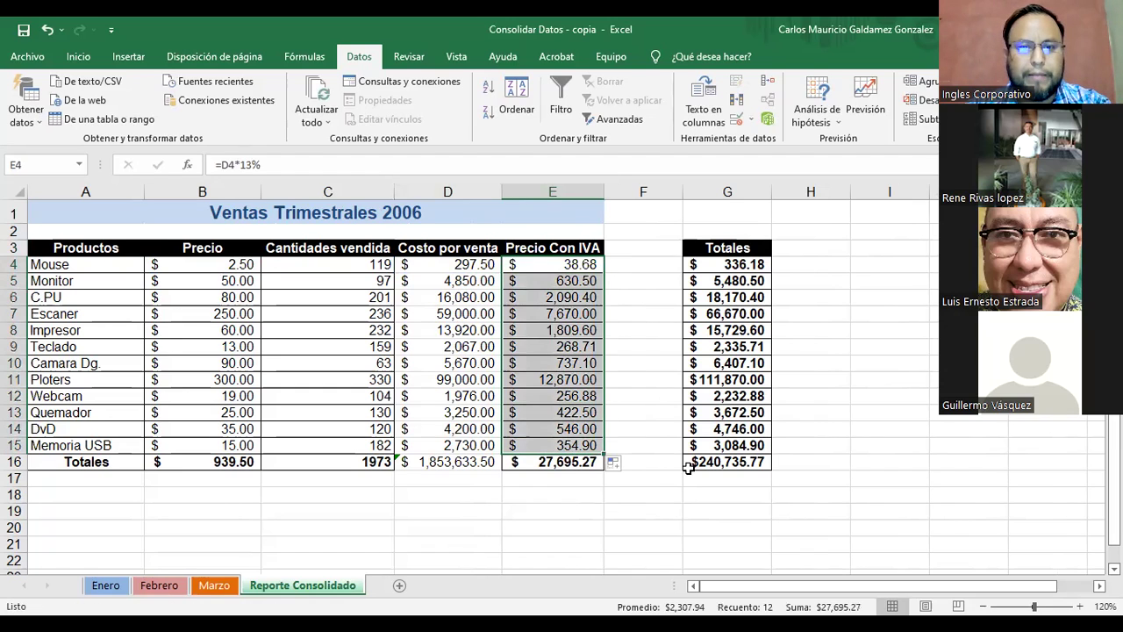
# Clear the Precio Con IVA total in E16 and the product formula in D16 of the Totales row.
pyautogui.click(563, 462)
pyautogui.press('Delete')
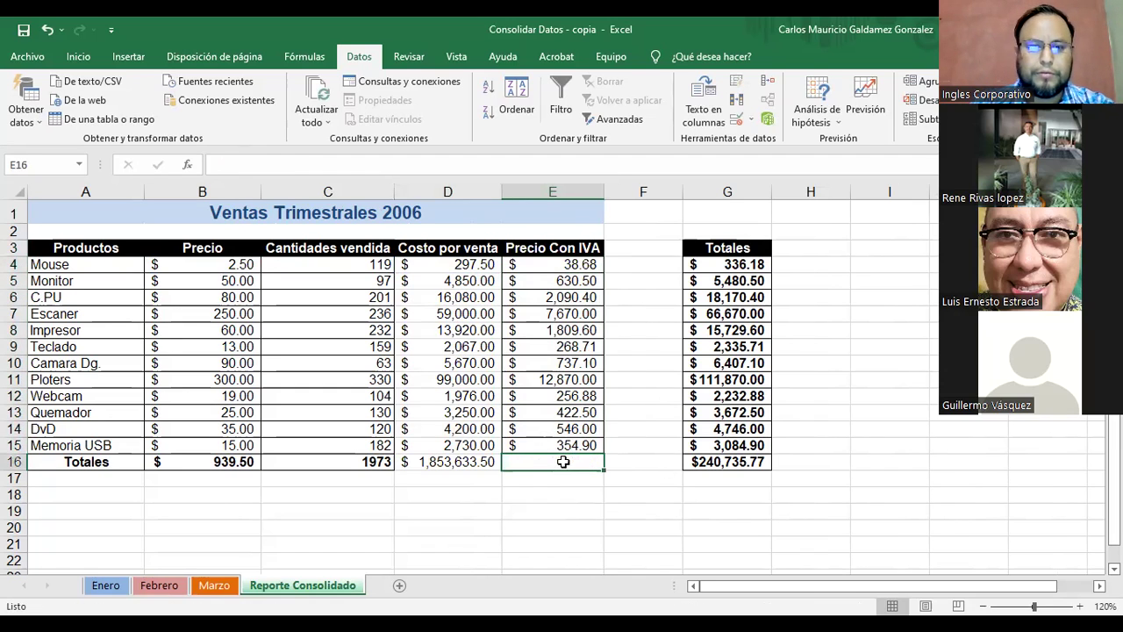
pyautogui.click(428, 465)
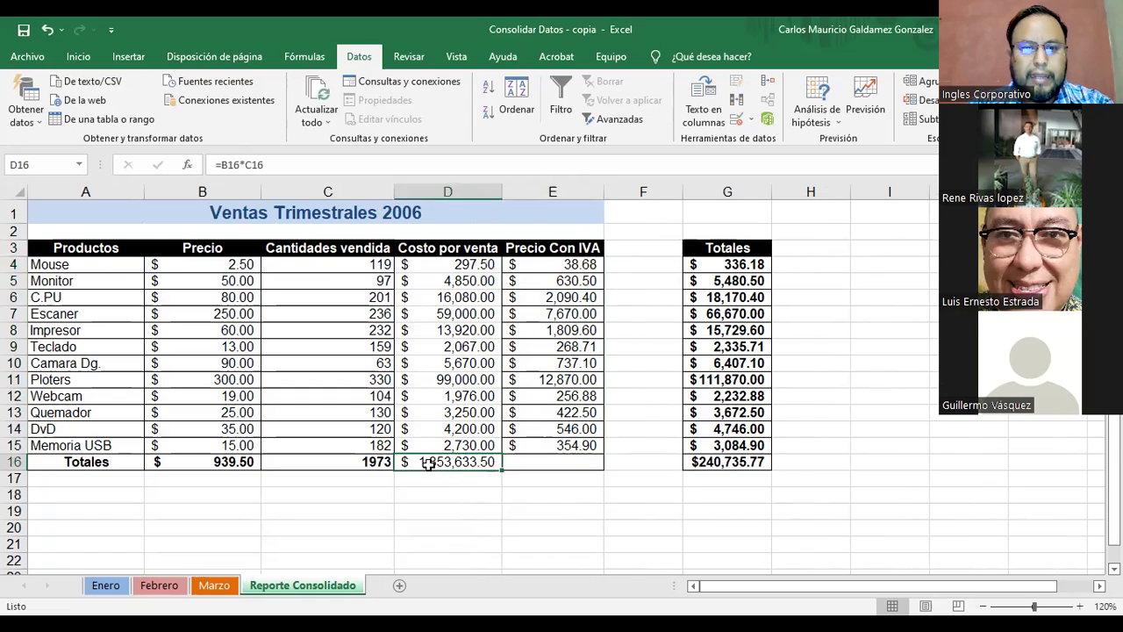
pyautogui.press('F2')
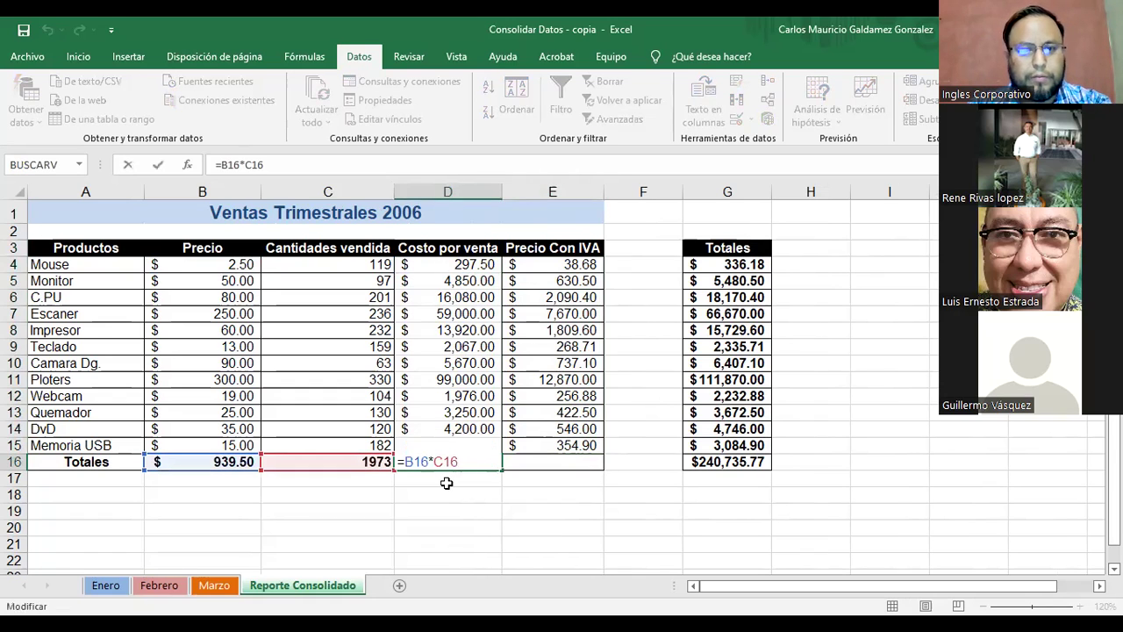
pyautogui.hotkey('ctrl', 'Return')
pyautogui.moveTo(447, 263); pyautogui.dragTo(449, 450)
pyautogui.click(454, 461)
pyautogui.press('Delete')
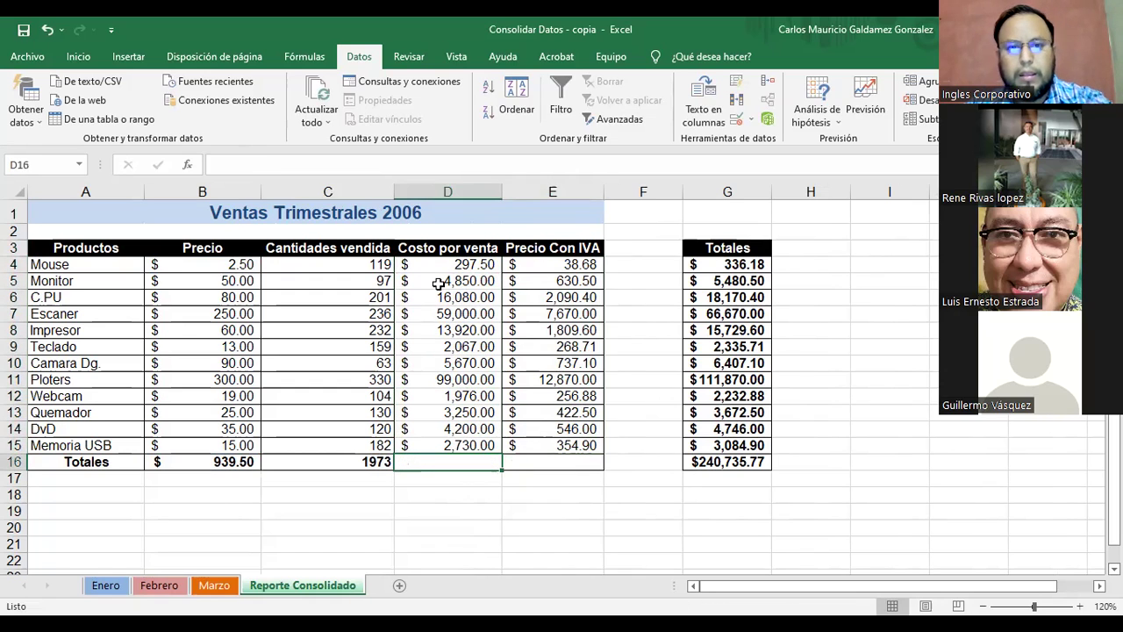
# Add an automatic sum of D4:D15 in D16 and check the formulas in D16 and E16.
pyautogui.moveTo(438, 265); pyautogui.dragTo(448, 446)
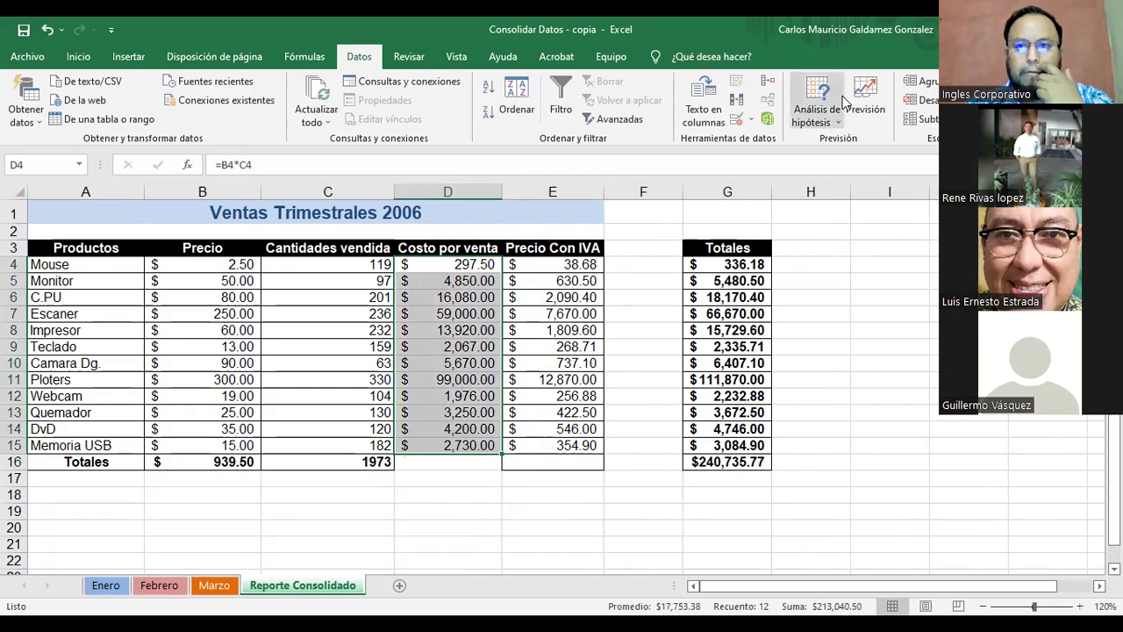
pyautogui.click(81, 58)
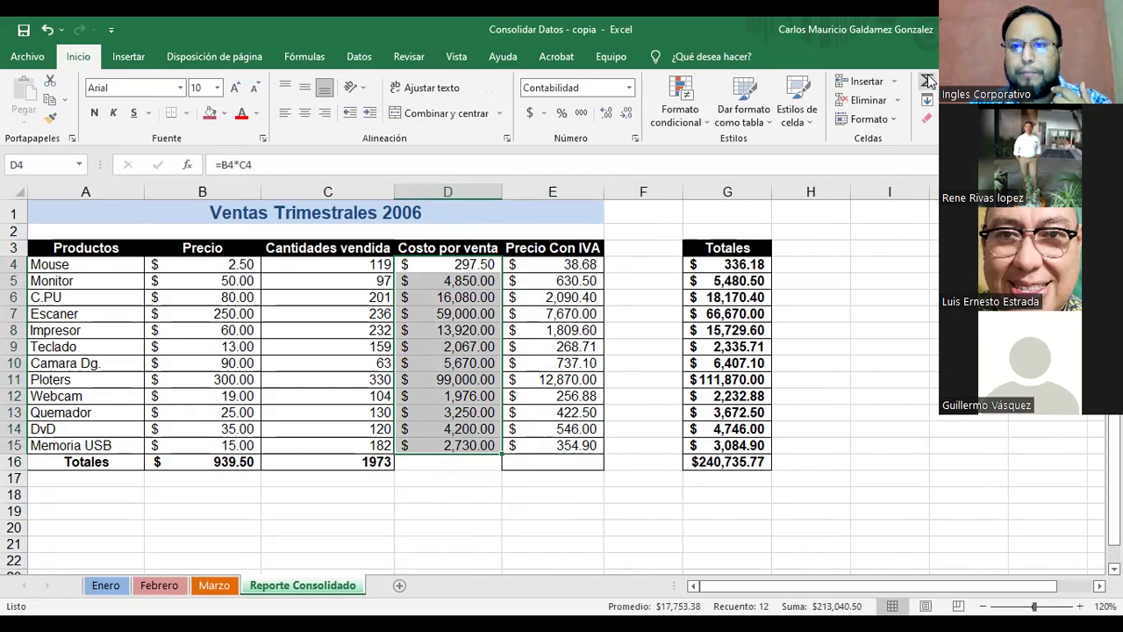
pyautogui.hotkey('alt', '=')
pyautogui.click(433, 463)
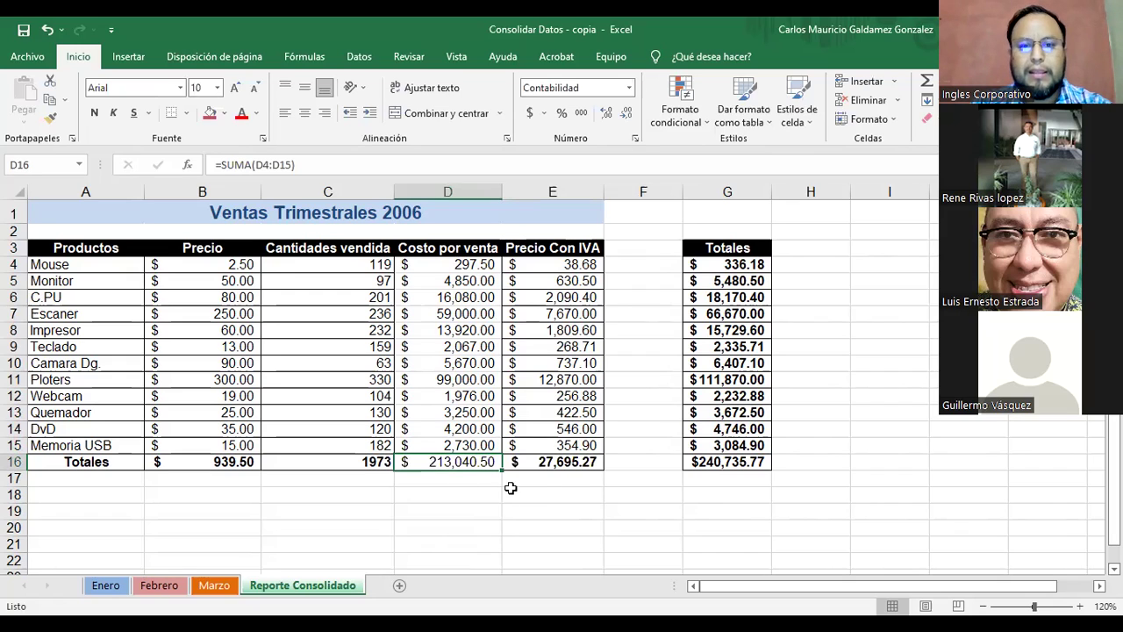
pyautogui.click(571, 465)
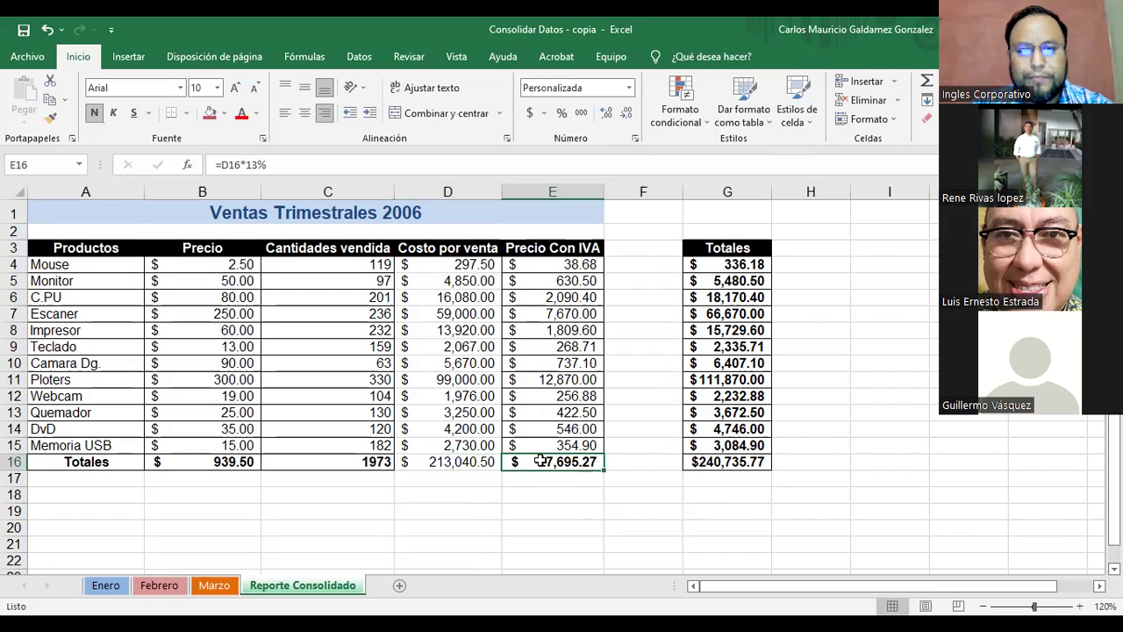
# Clear the overall total in G16 and replace it with a SUMA formula adding D16 and E16.
pyautogui.click(700, 461)
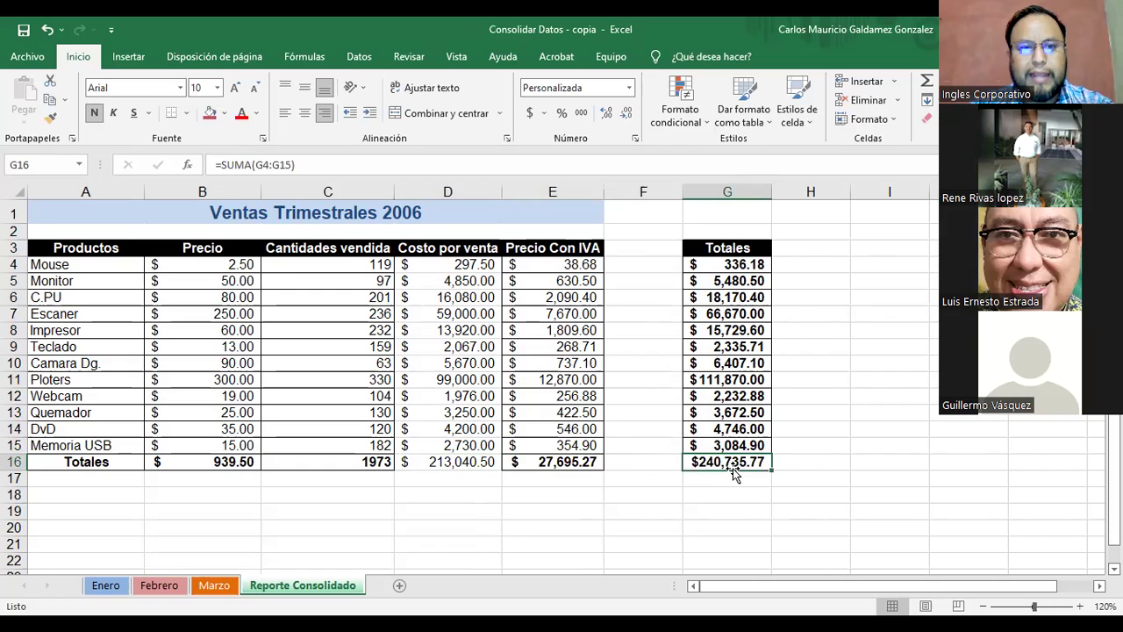
pyautogui.press('Delete')
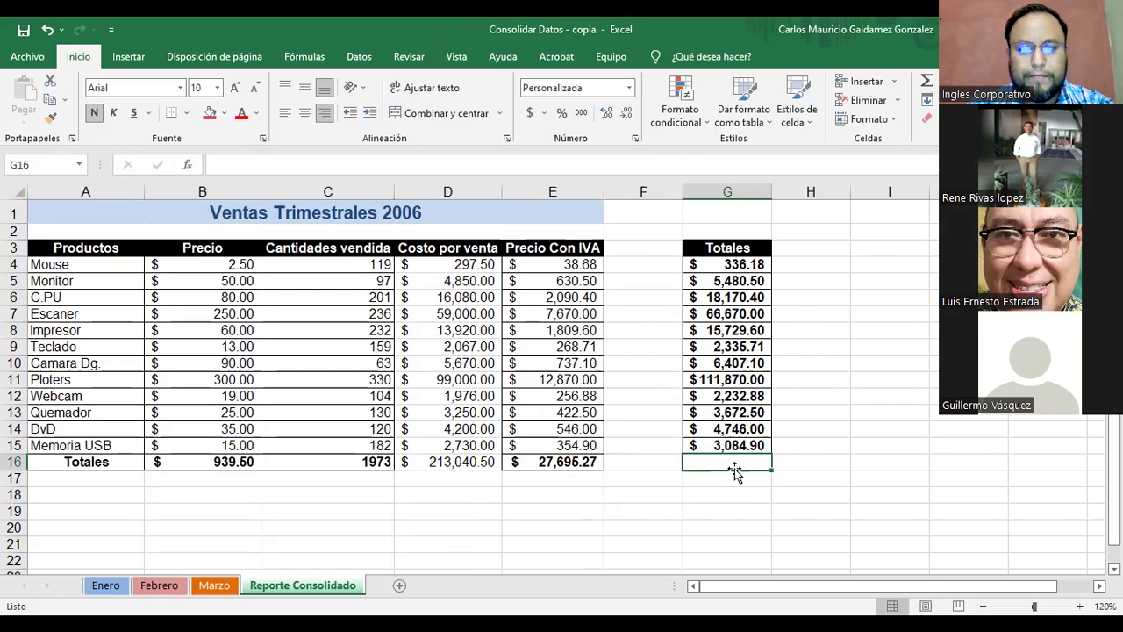
pyautogui.write('=')
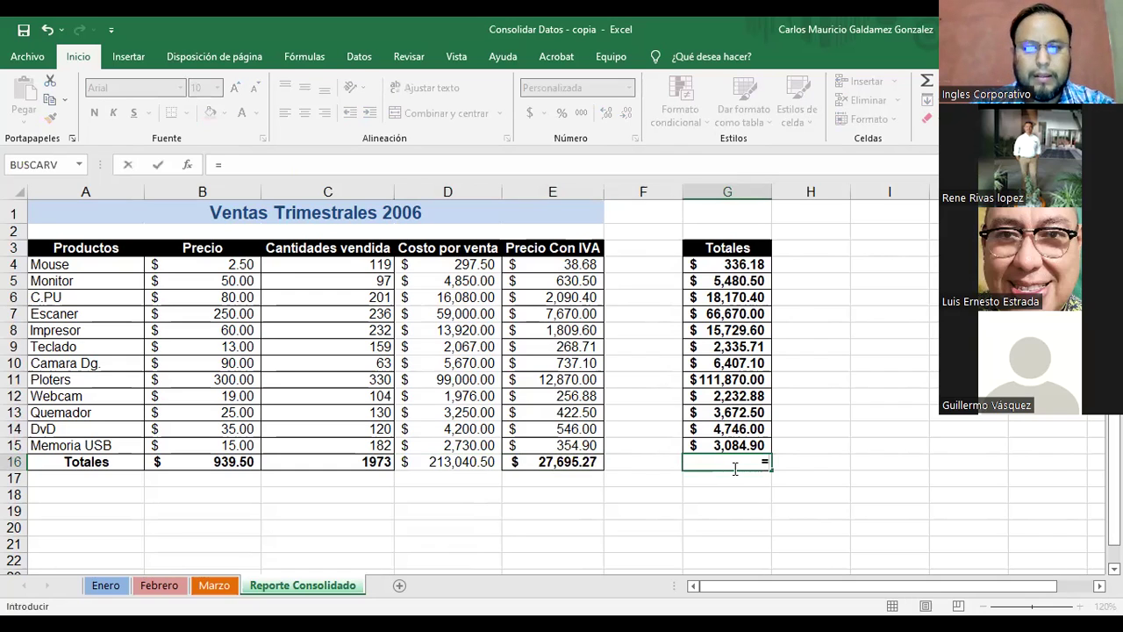
pyautogui.write('suma(')
pyautogui.click(493, 464)
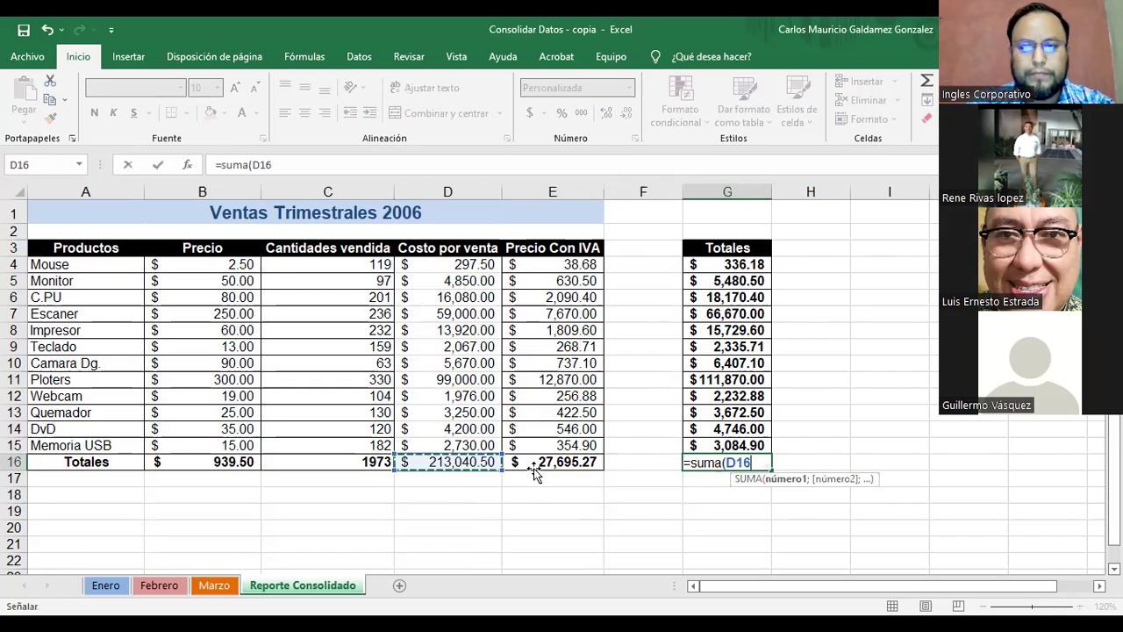
pyautogui.moveTo(534, 467); pyautogui.dragTo(537, 465)
pyautogui.press('Return')
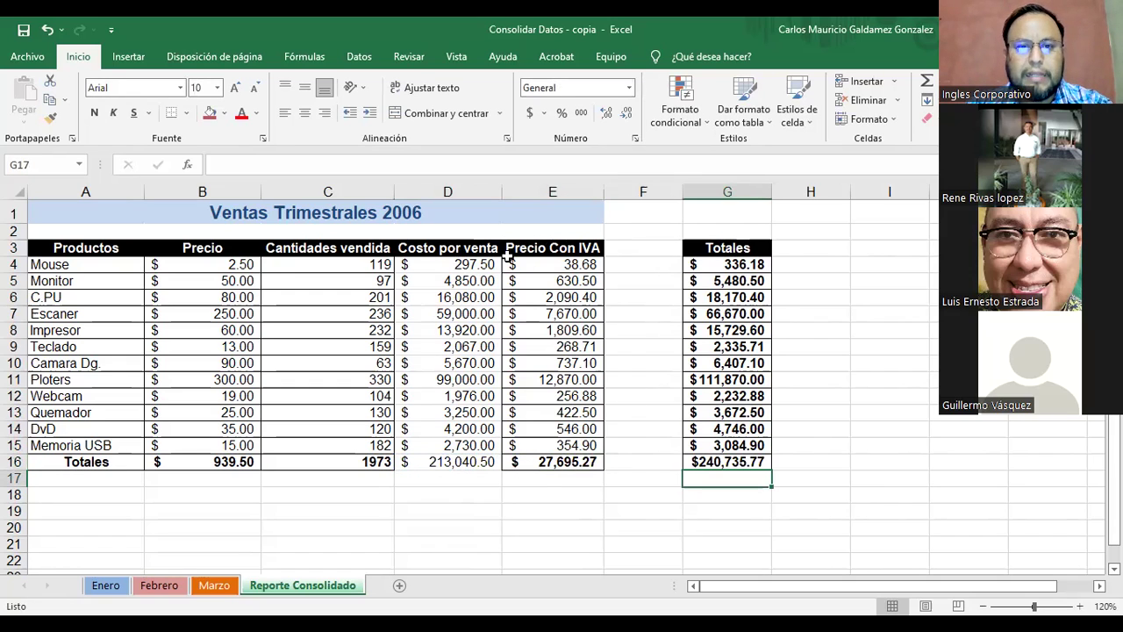
# Inspect the Mouse row's quantity in C4 and the formulas behind Costo por venta in D4 and Precio Con IVA in E4.
pyautogui.click(534, 250)
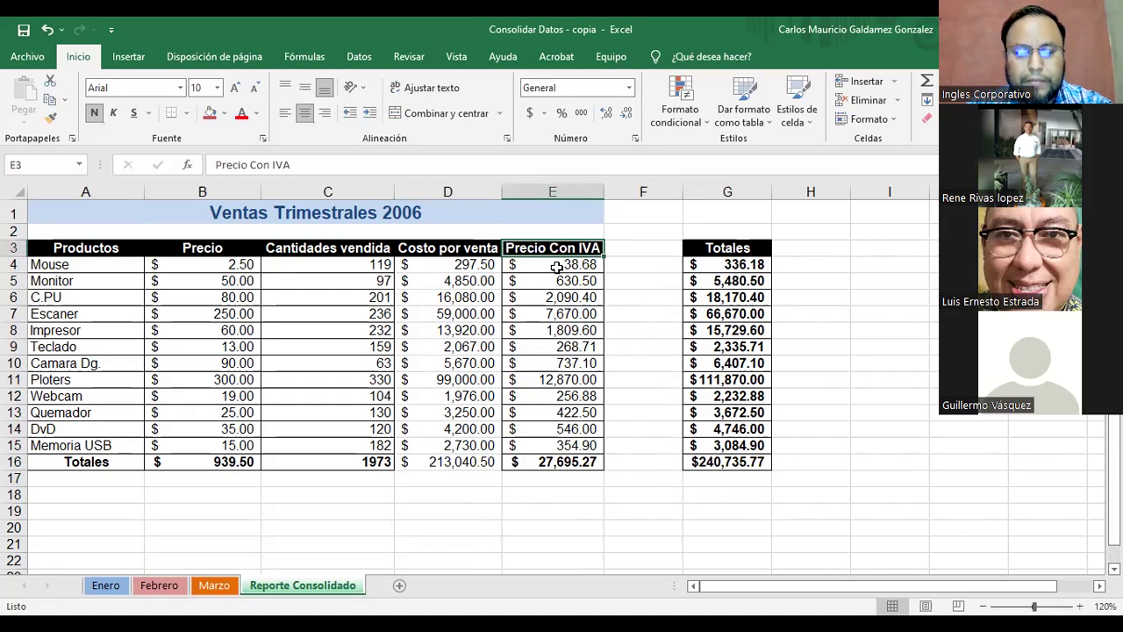
pyautogui.click(556, 266)
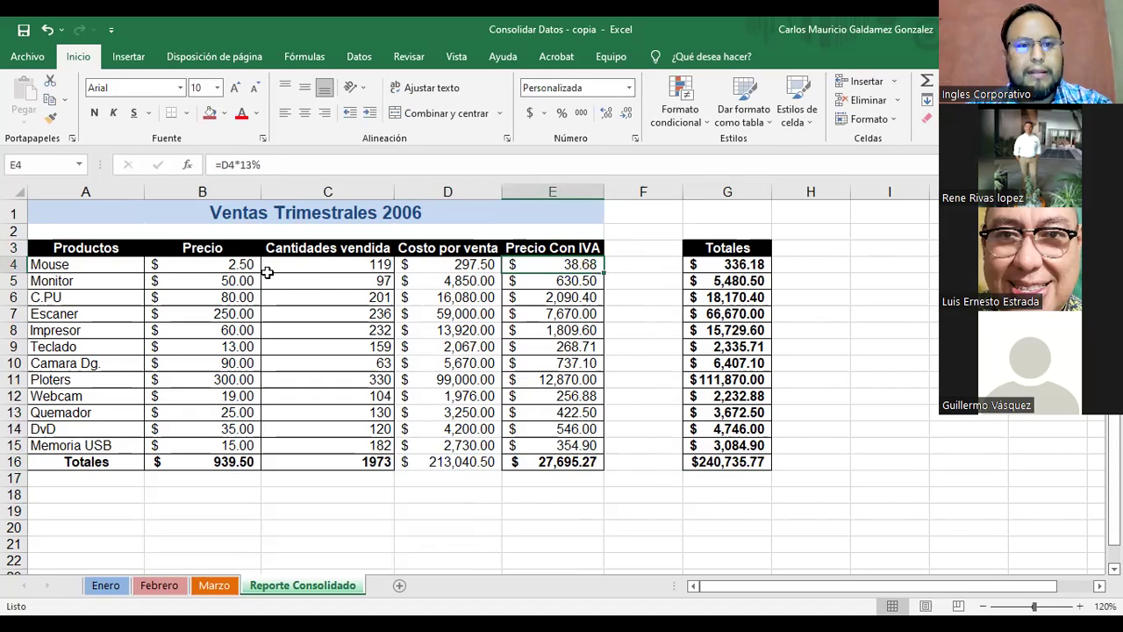
pyautogui.click(347, 264)
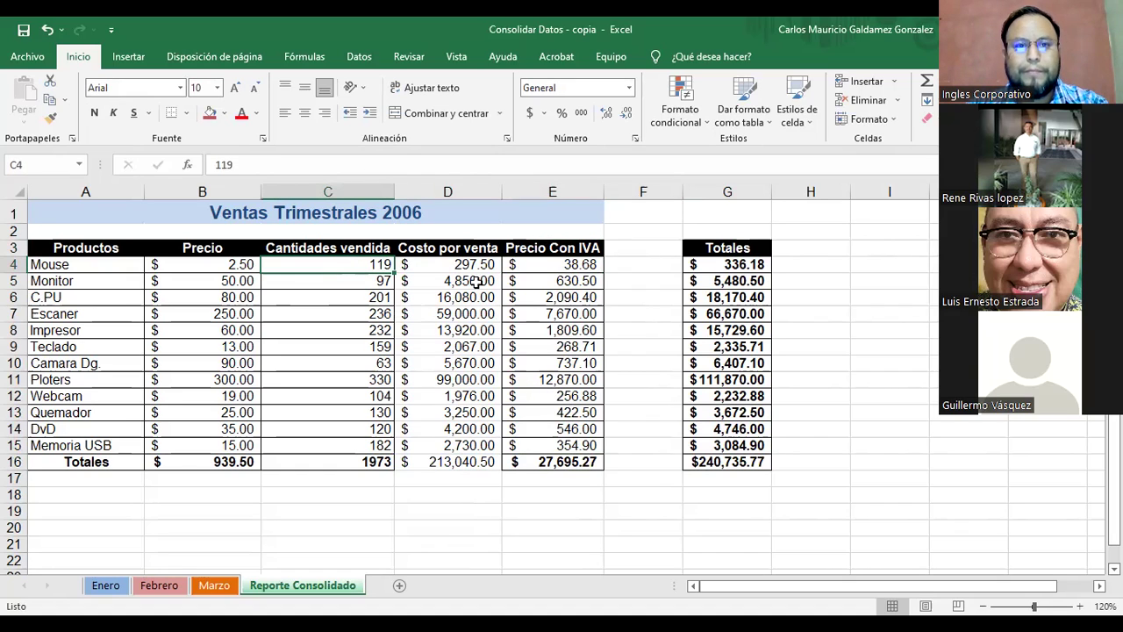
pyautogui.click(432, 265)
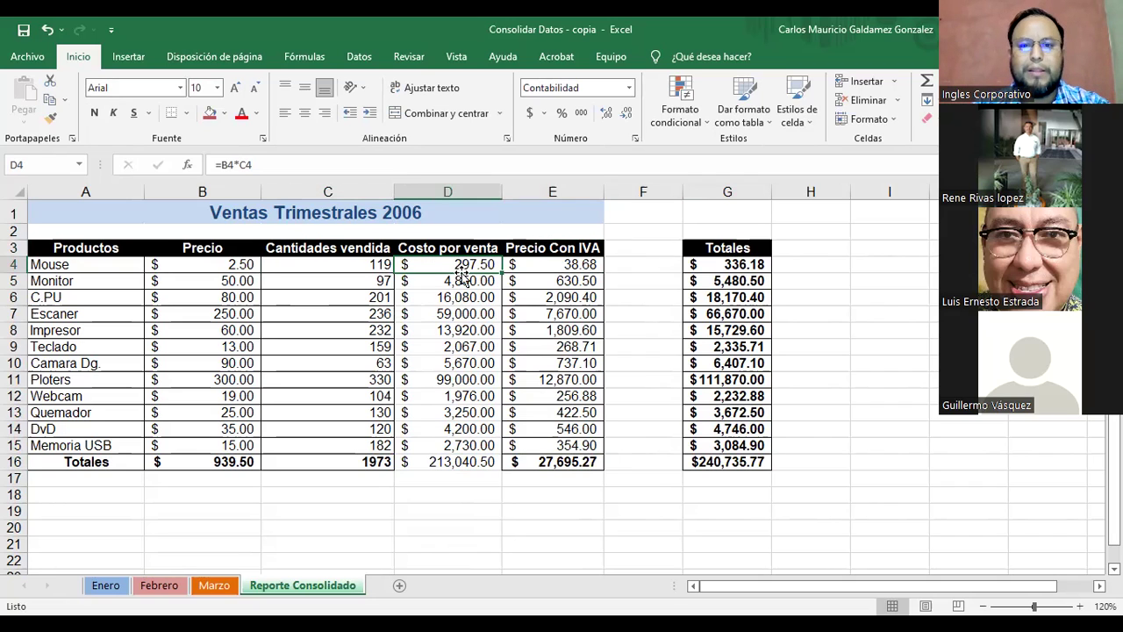
pyautogui.click(549, 266)
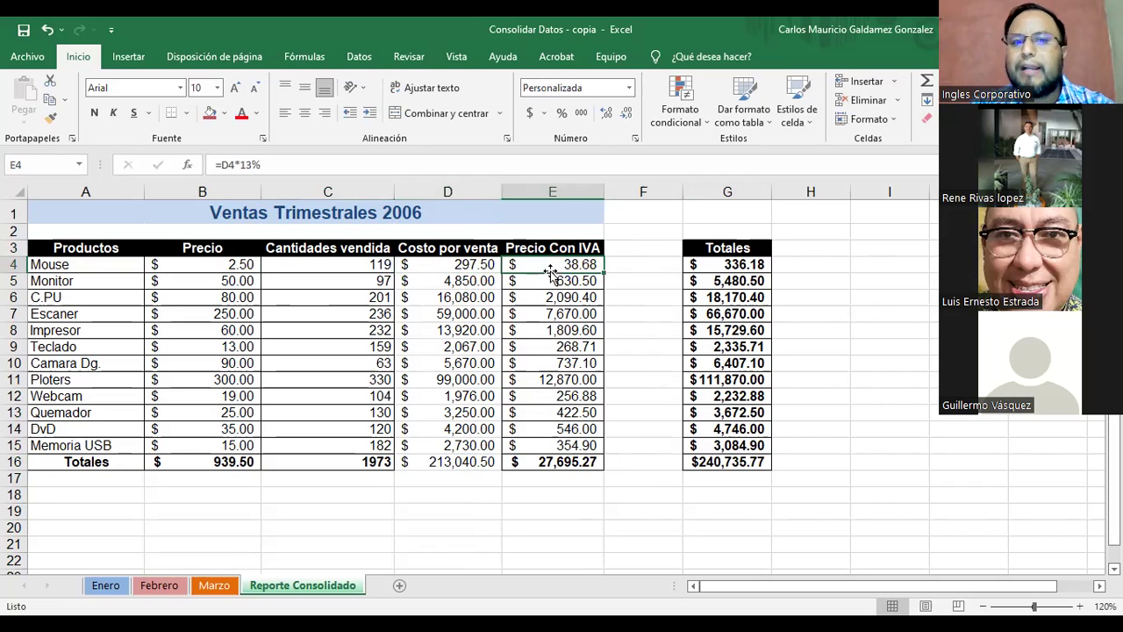
pyautogui.click(453, 270)
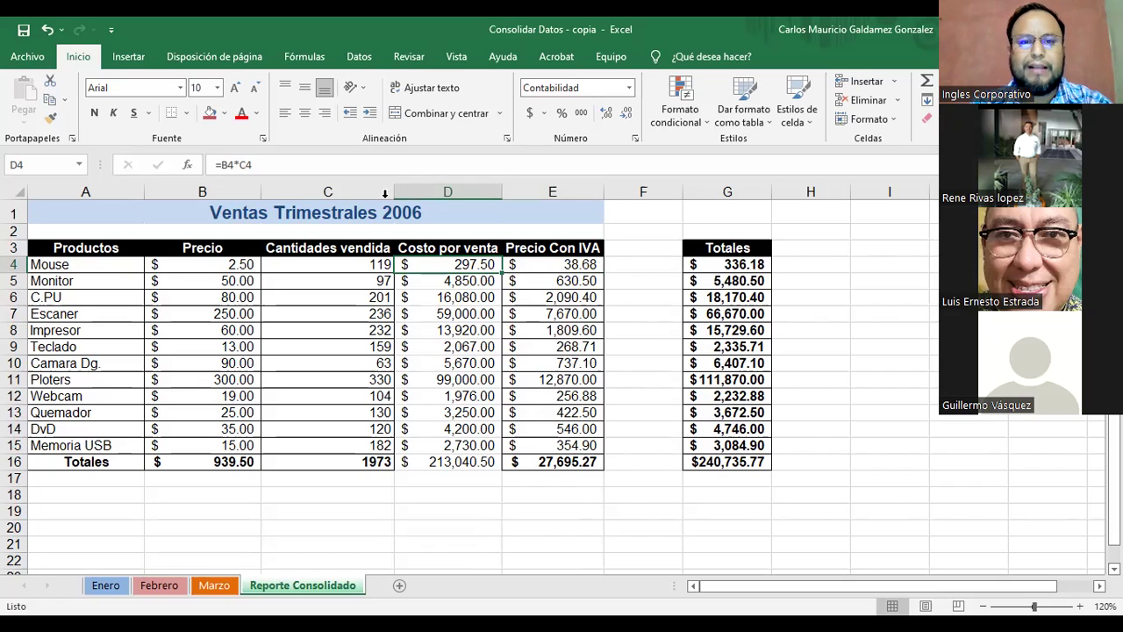
# Wrap the text of the header row A3:G3 and narrow columns C, D and E so their headings take two lines.
pyautogui.moveTo(70, 248); pyautogui.dragTo(728, 250)
pyautogui.click(411, 88)
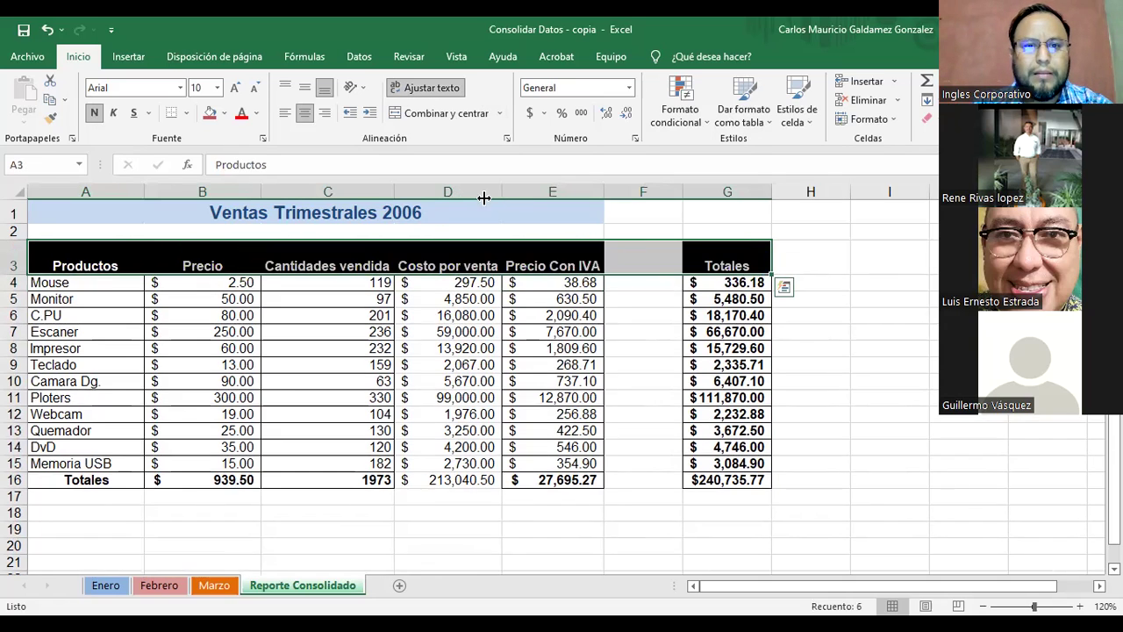
pyautogui.moveTo(586, 192); pyautogui.dragTo(576, 193)
pyautogui.moveTo(392, 190); pyautogui.dragTo(351, 201)
pyautogui.click(565, 263)
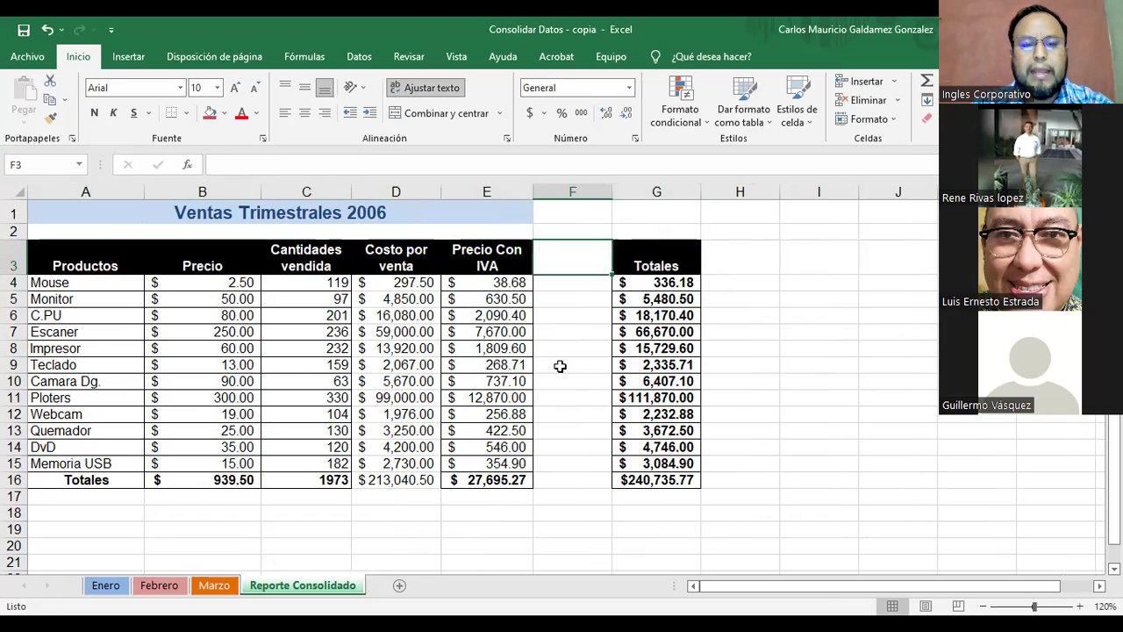
# Change the header in B3 to Precio Unitario and narrow column B so it wraps onto two lines.
pyautogui.click(54, 268)
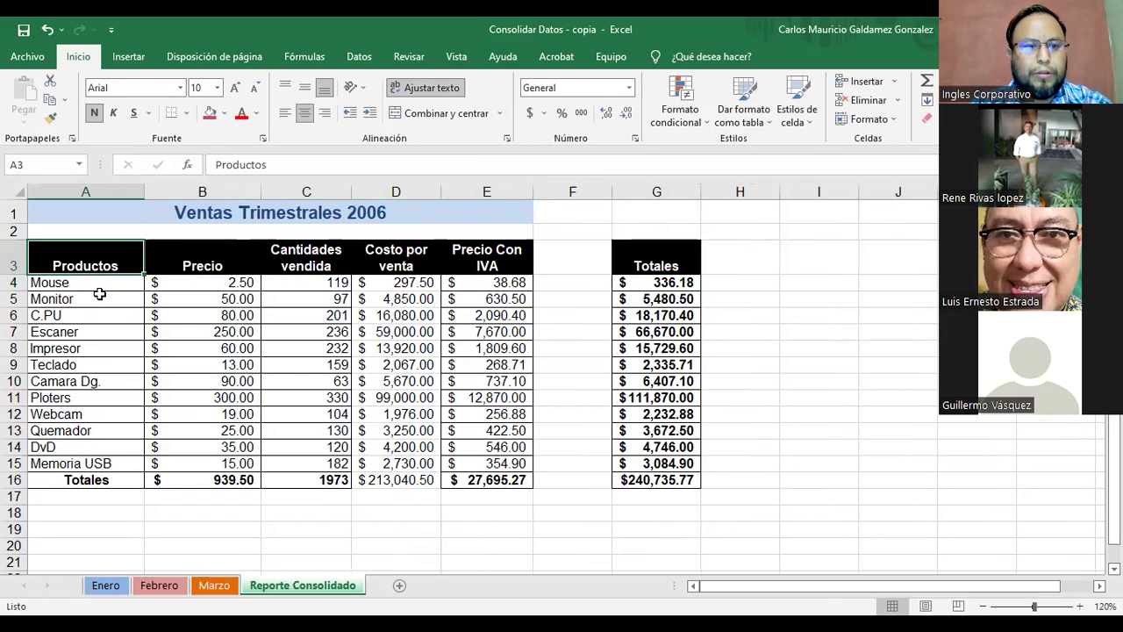
pyautogui.click(191, 261)
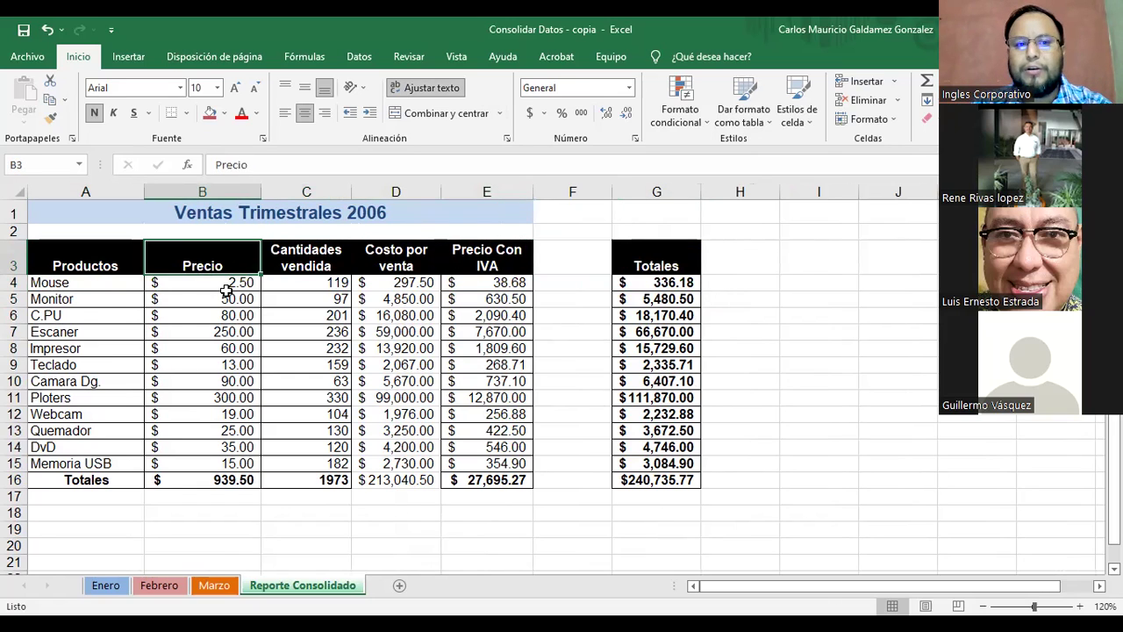
pyautogui.doubleClick(250, 263)
pyautogui.write('Unitario')
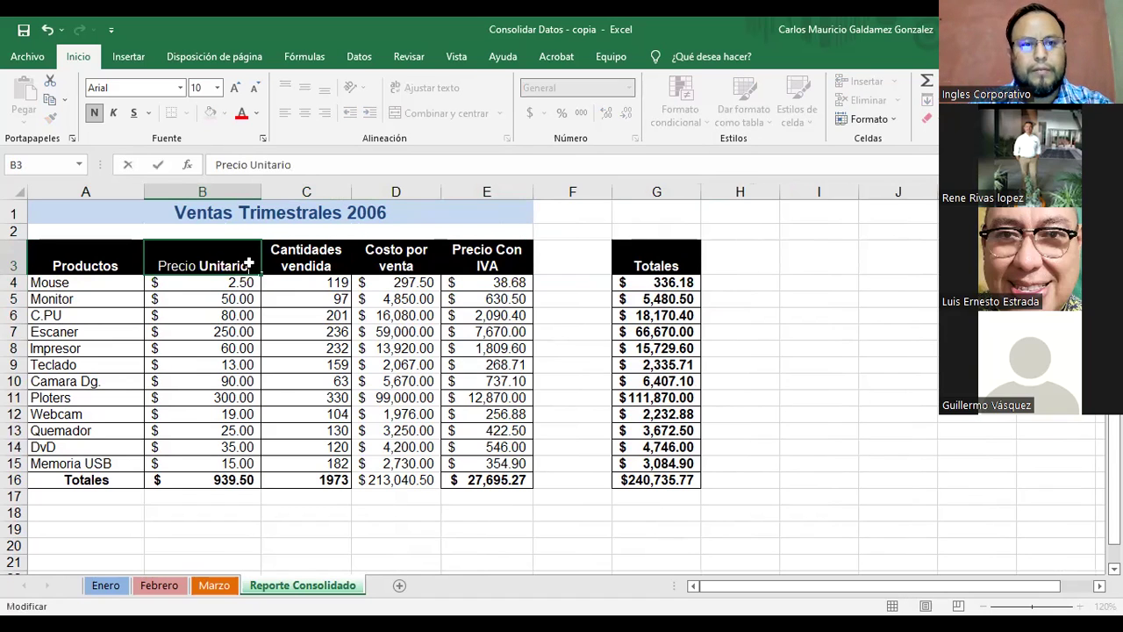
pyautogui.press('Return')
pyautogui.moveTo(235, 194); pyautogui.dragTo(236, 194)
# Review the quantities in C4:C15 and the Mouse row's formulas in D4 and E4.
pyautogui.click(281, 253)
pyautogui.moveTo(281, 283); pyautogui.dragTo(296, 465)
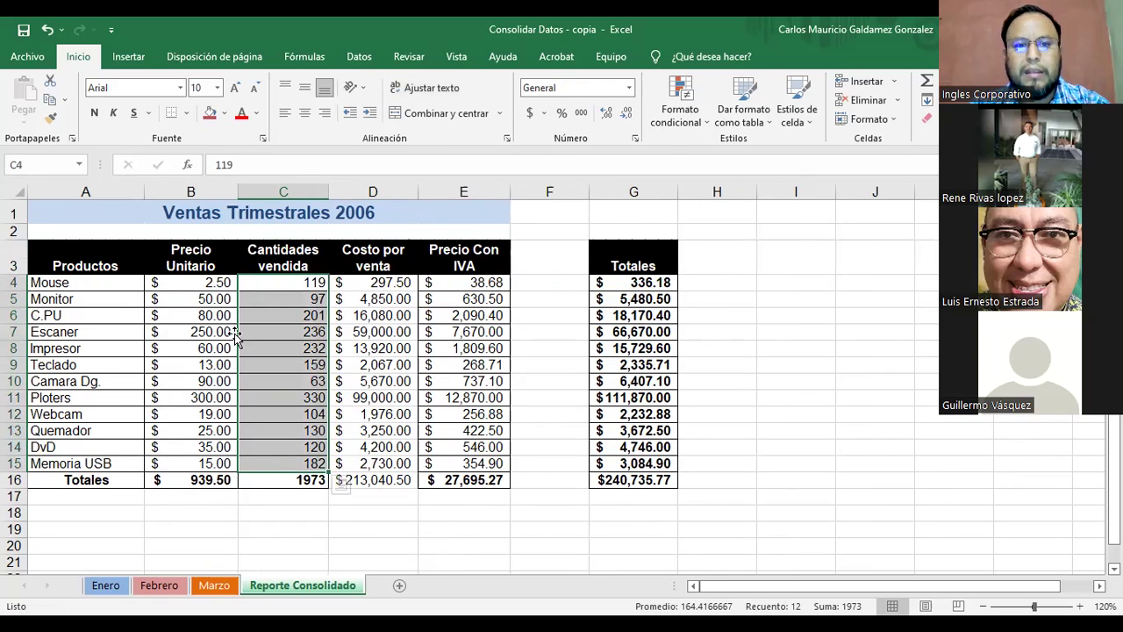
pyautogui.click(364, 283)
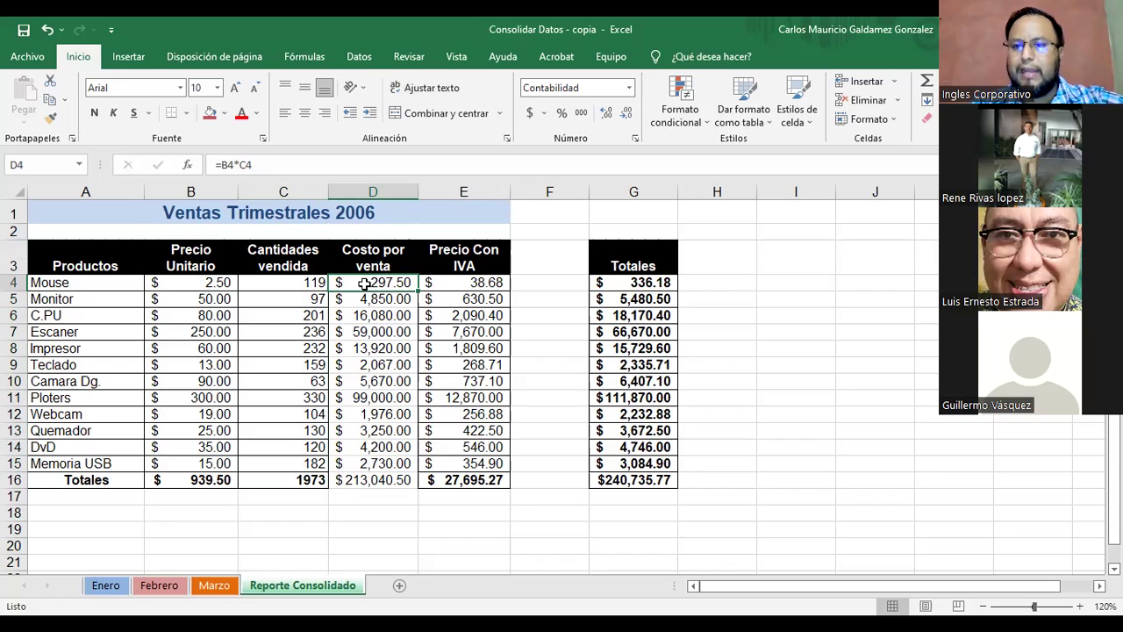
pyautogui.click(300, 284)
pyautogui.click(351, 282)
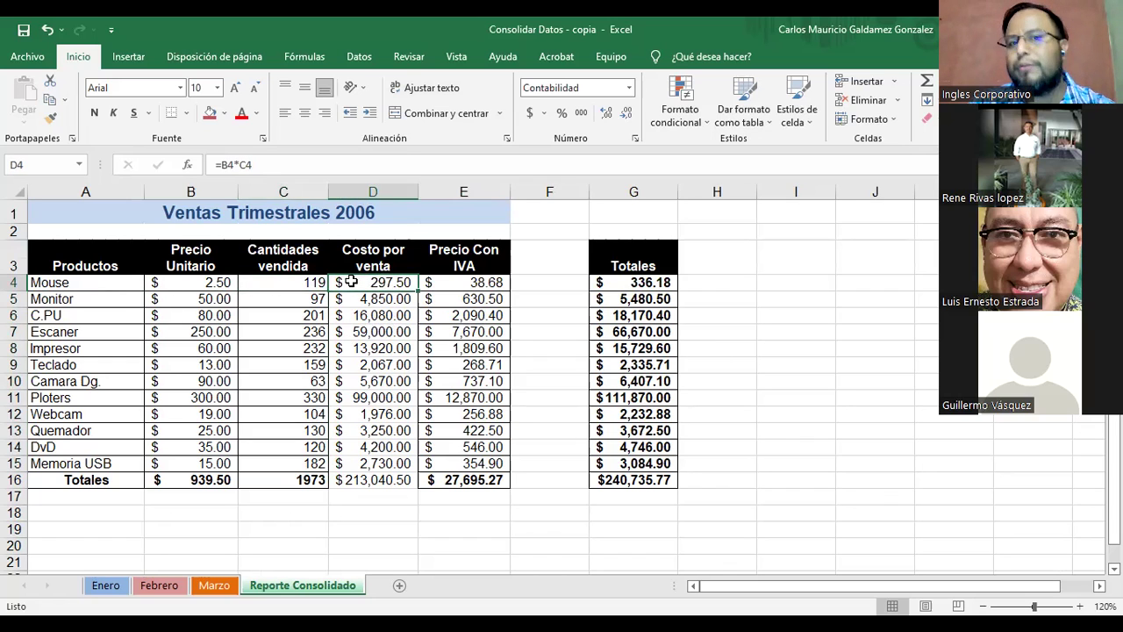
pyautogui.click(454, 281)
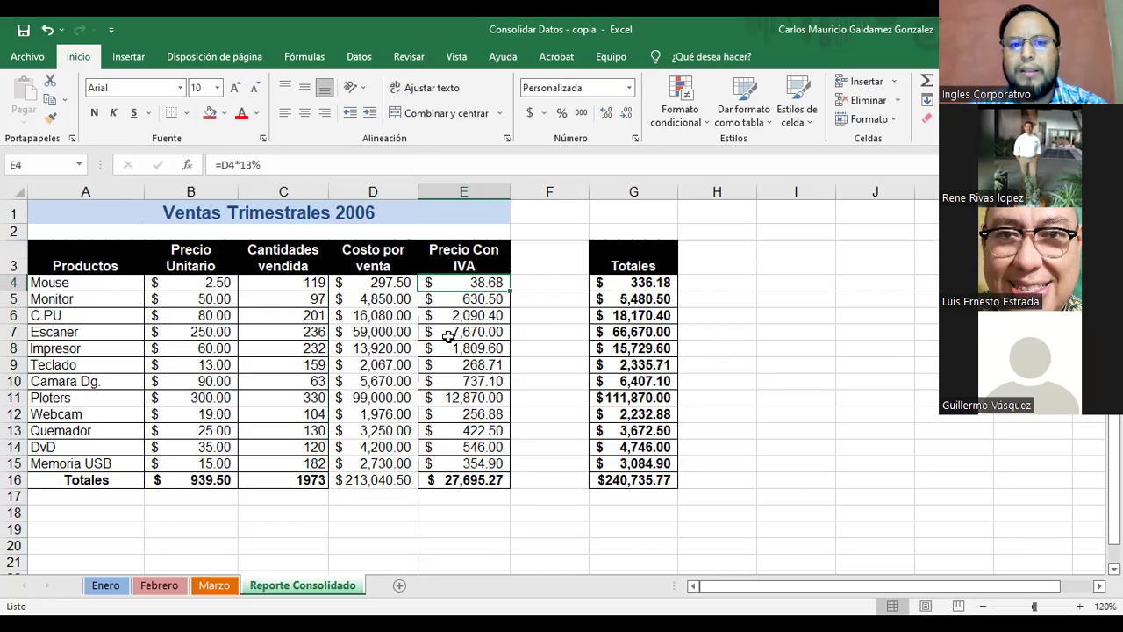
pyautogui.click(409, 284)
pyautogui.moveTo(412, 283); pyautogui.dragTo(469, 285)
# Replace the Totales formula in G4 with =D4+E4 and fill it down to G15.
pyautogui.click(638, 285)
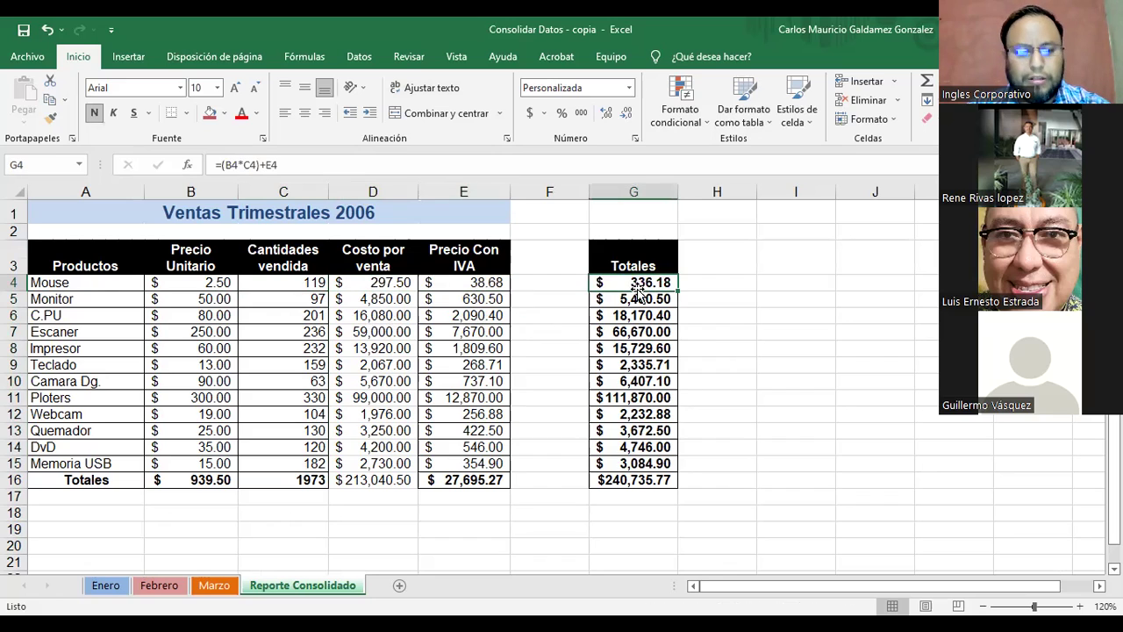
pyautogui.doubleClick(637, 285)
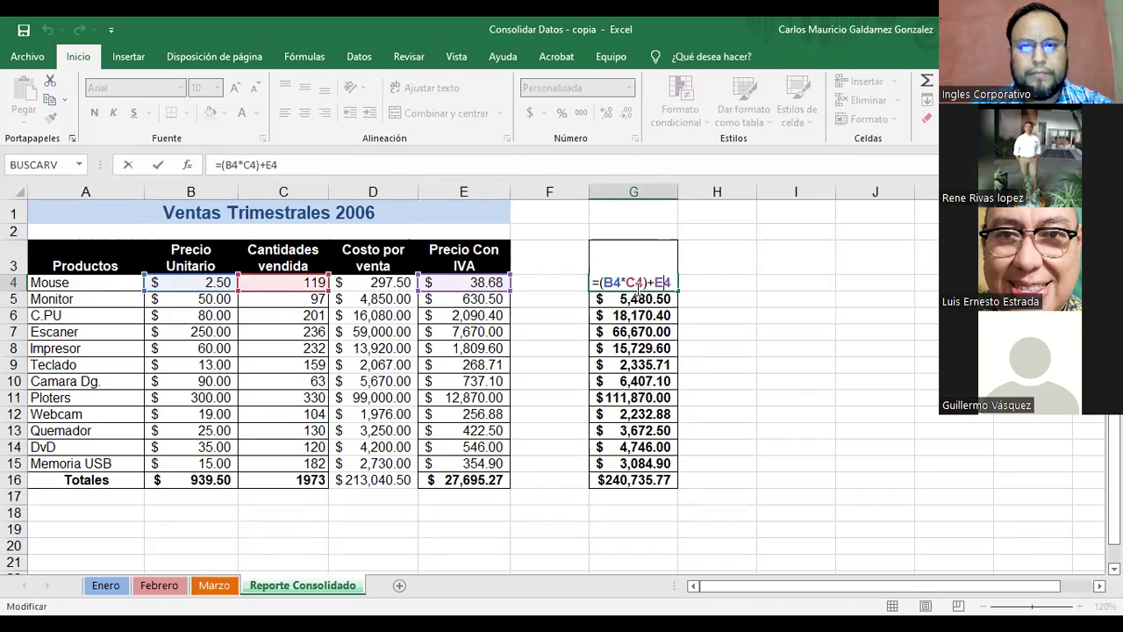
pyautogui.press('Delete')
pyautogui.press('Delete')
pyautogui.press('Delete')
pyautogui.press('Delete')
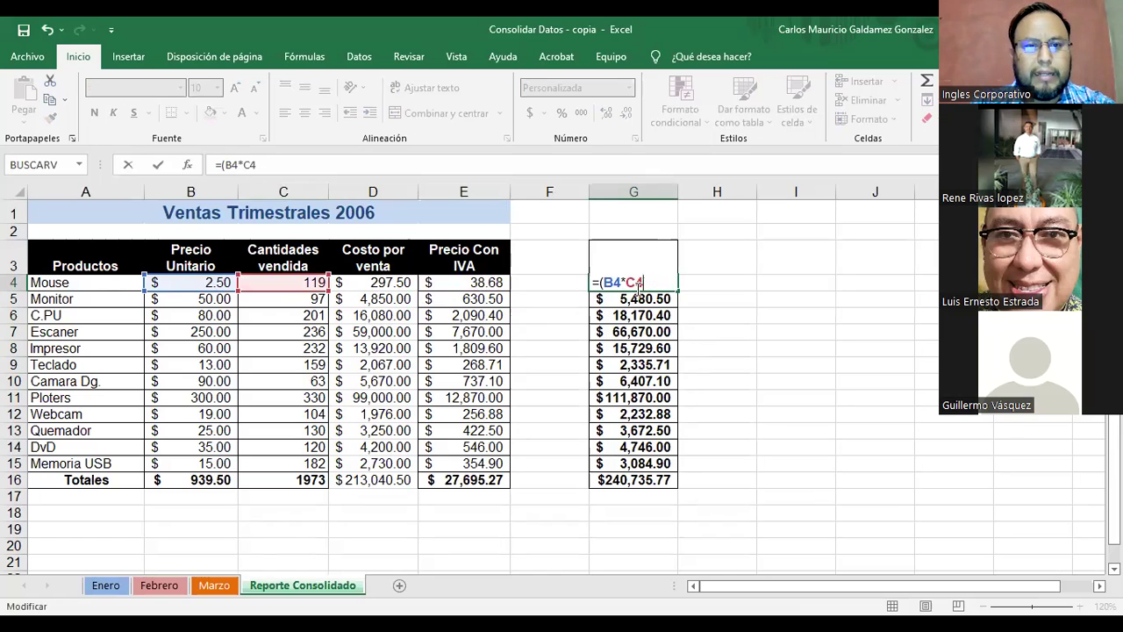
pyautogui.press('BackSpace')
pyautogui.press('BackSpace')
pyautogui.press('BackSpace')
pyautogui.press('BackSpace')
pyautogui.press('BackSpace')
pyautogui.press('BackSpace')
pyautogui.click(388, 281)
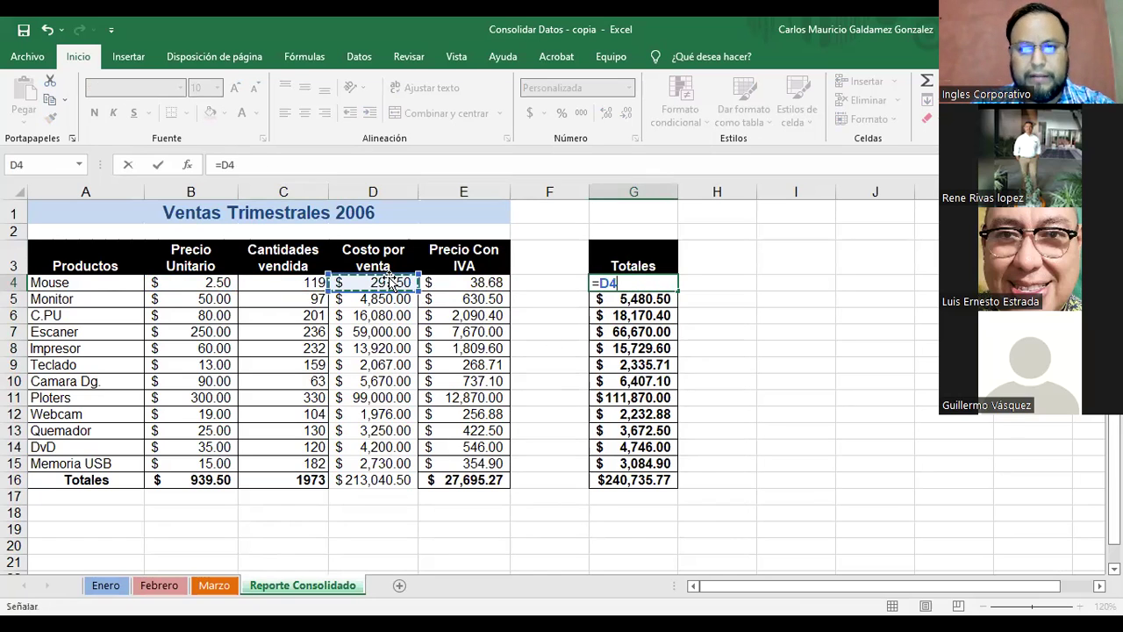
pyautogui.write('+')
pyautogui.click(459, 283)
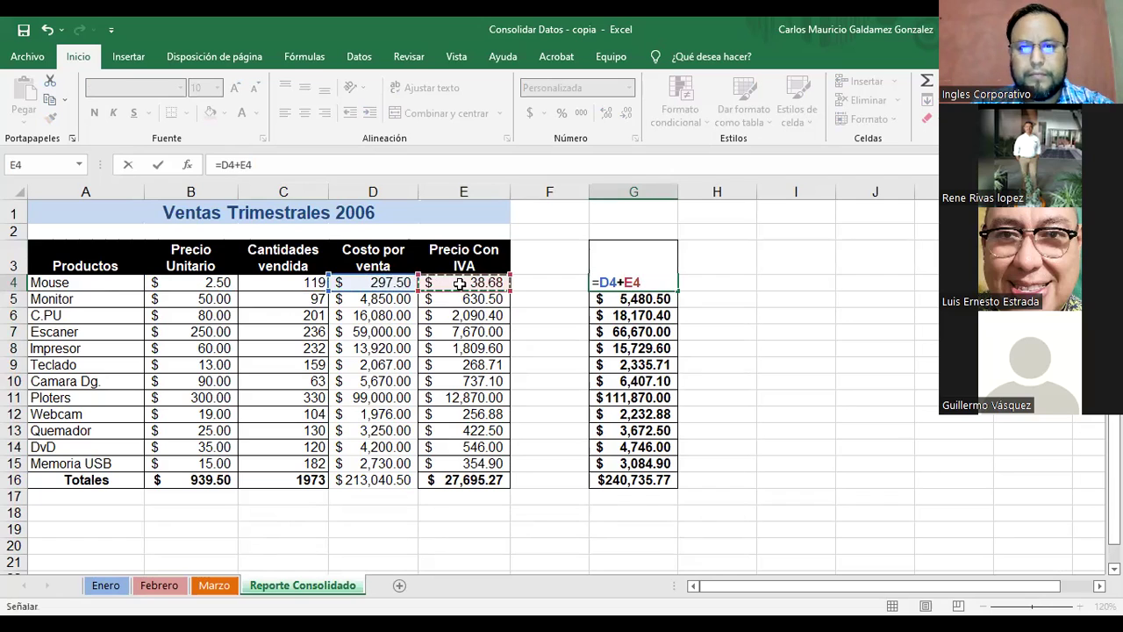
pyautogui.press('Return')
pyautogui.press('Up')
pyautogui.moveTo(679, 293); pyautogui.dragTo(675, 465)
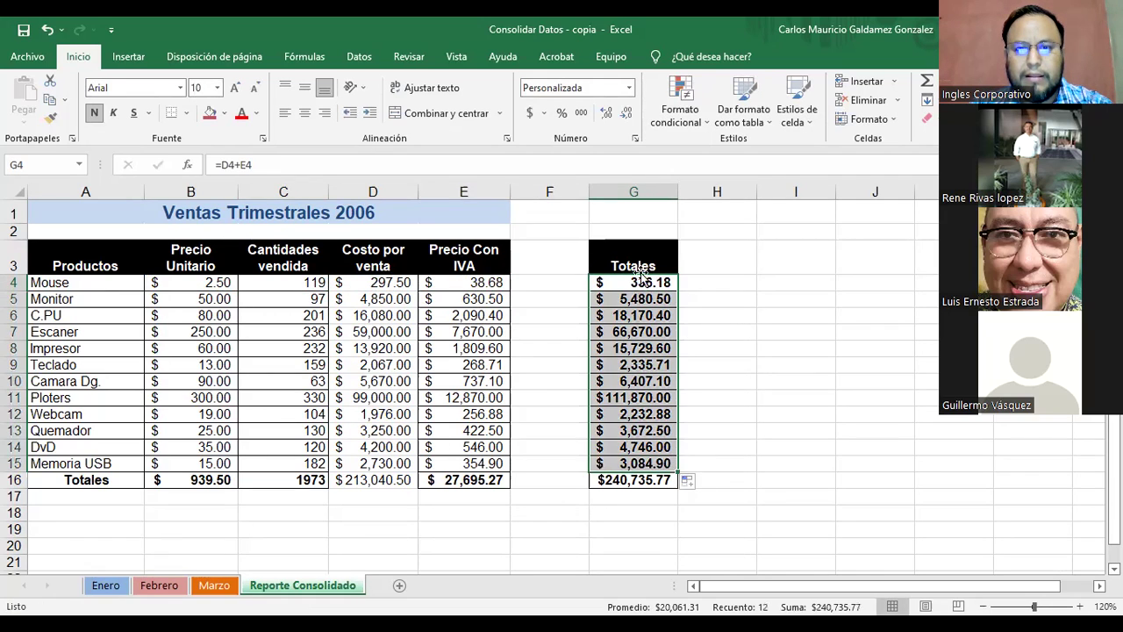
# Move the Totales column from G3:G16 to column F beside Precio Con IVA, and vertically centre the header row A3:F3.
pyautogui.moveTo(628, 245); pyautogui.dragTo(631, 479)
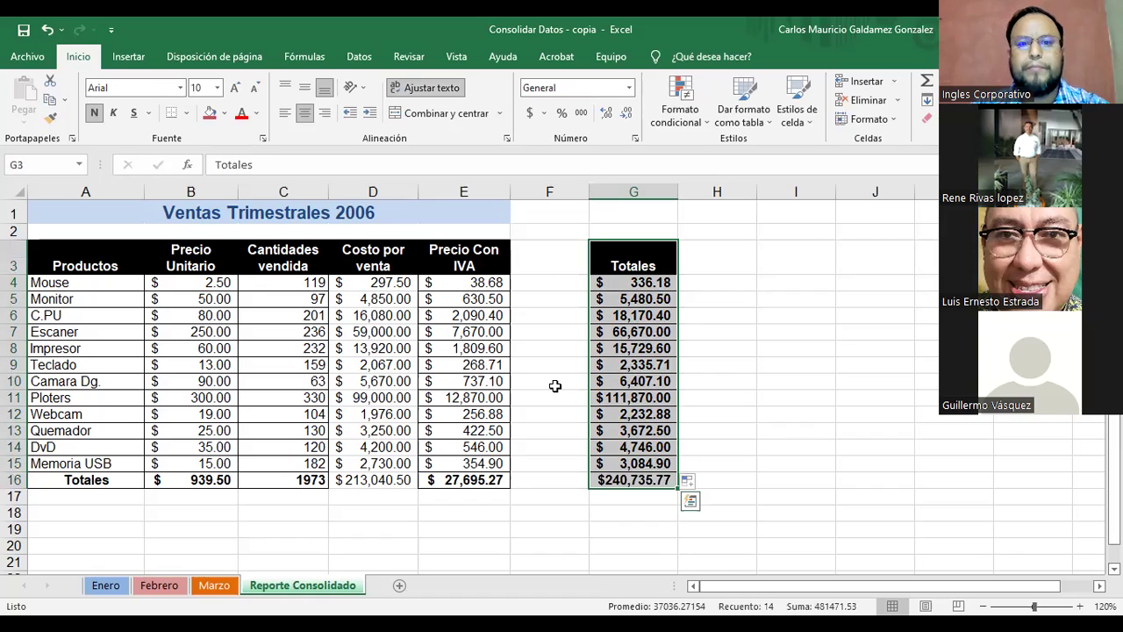
pyautogui.hotkey('ctrl', 'z')
pyautogui.moveTo(86, 256); pyautogui.dragTo(552, 257)
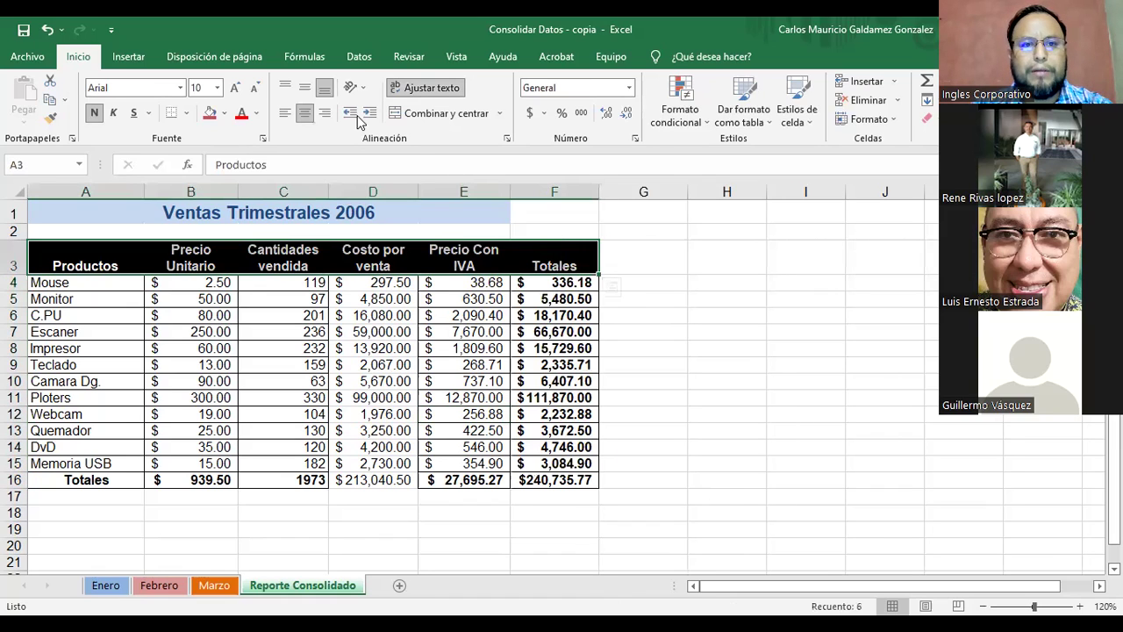
pyautogui.click(305, 87)
pyautogui.click(358, 424)
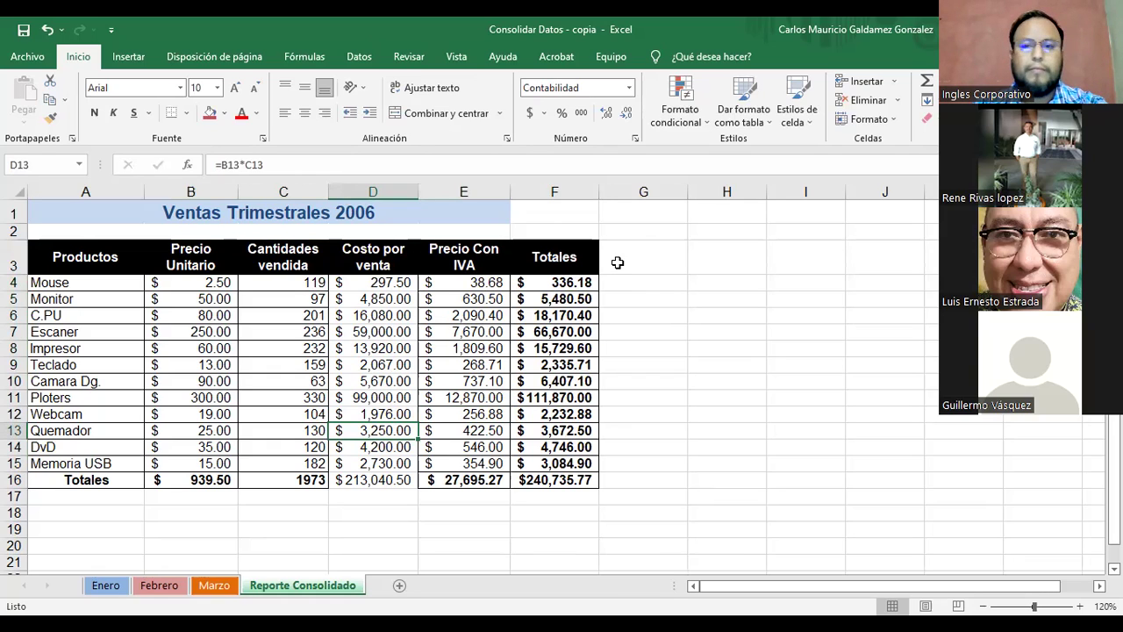
# Copy the formatting of C4:C16 onto the Costo por venta cells D4:D16 and apply the dollar number format to them.
pyautogui.click(365, 482)
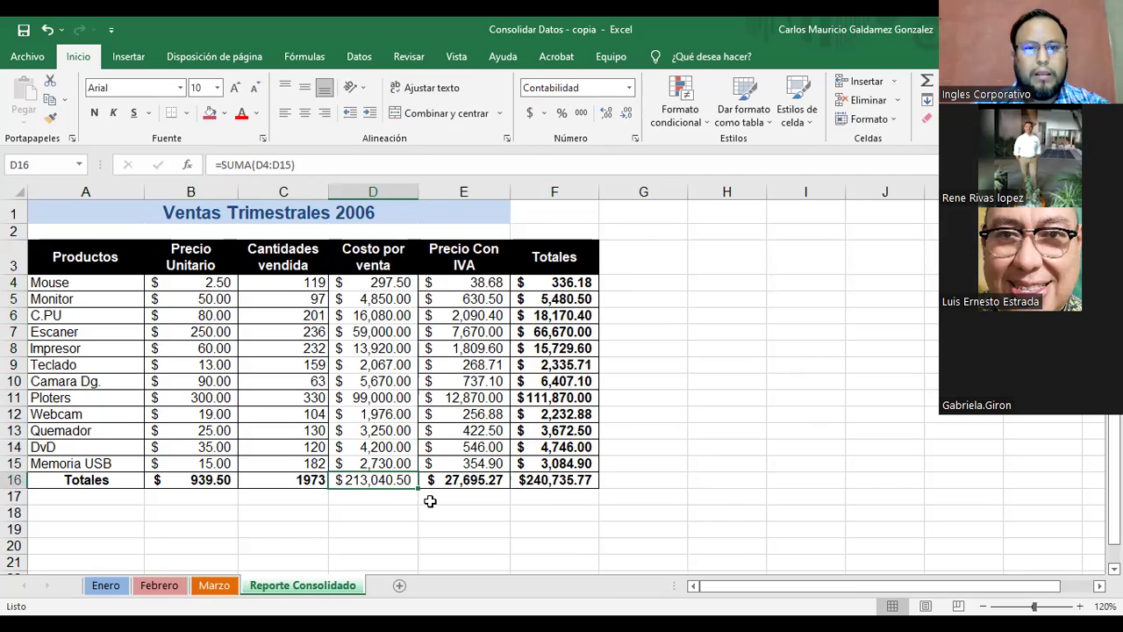
pyautogui.moveTo(268, 291); pyautogui.dragTo(269, 480)
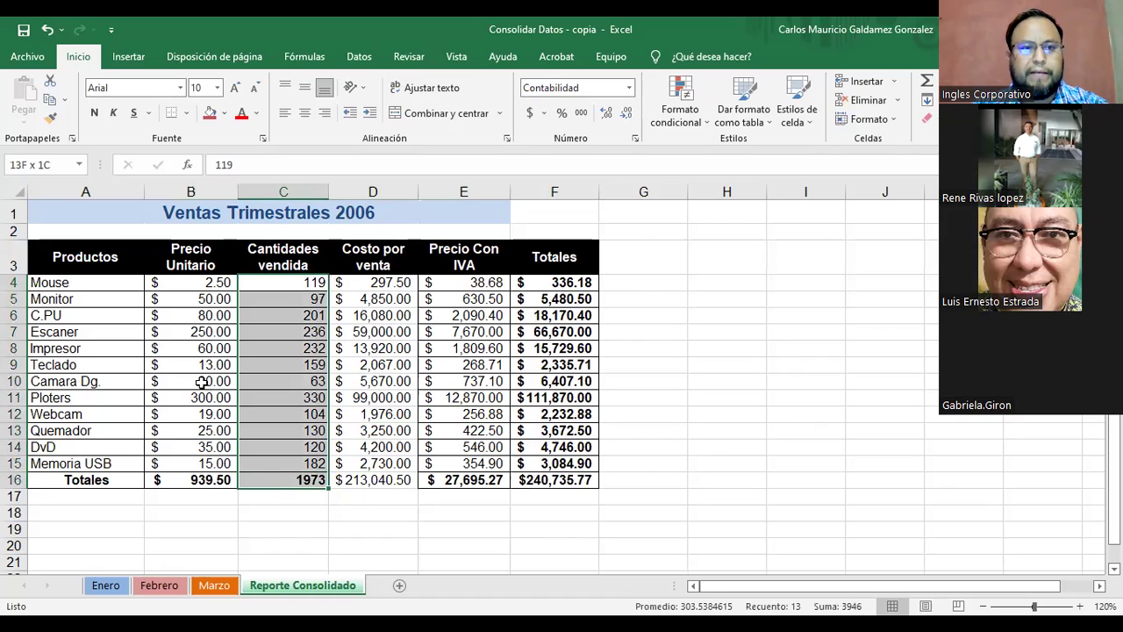
pyautogui.click(51, 118)
pyautogui.moveTo(383, 285); pyautogui.dragTo(391, 502)
pyautogui.moveTo(368, 286); pyautogui.dragTo(373, 480)
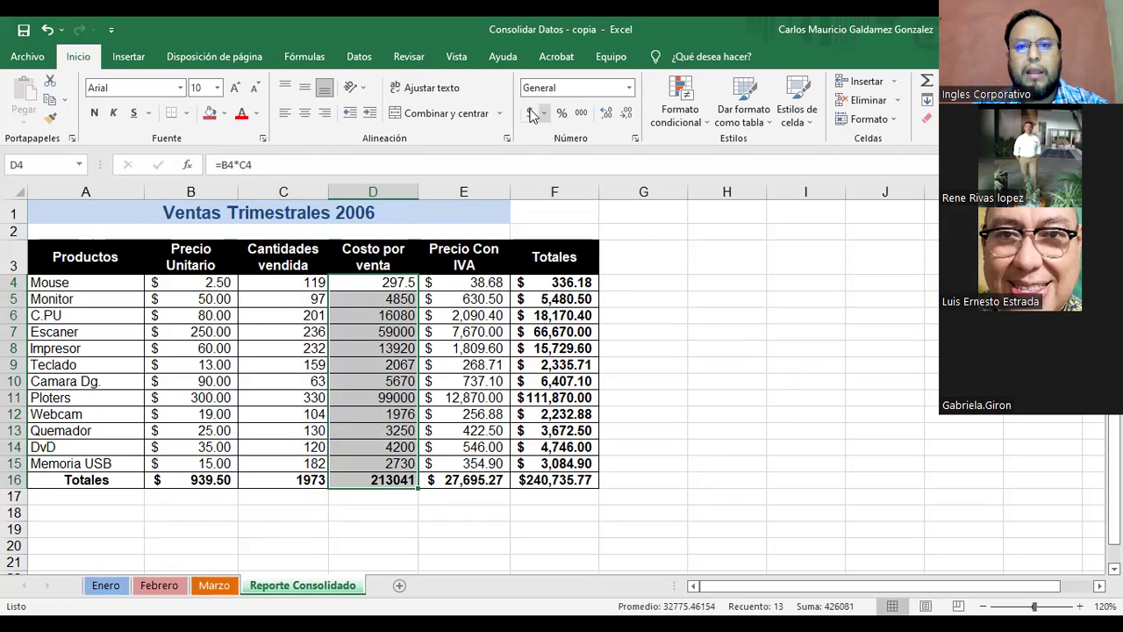
pyautogui.hotkey('ctrl', 'z')
pyautogui.click(374, 398)
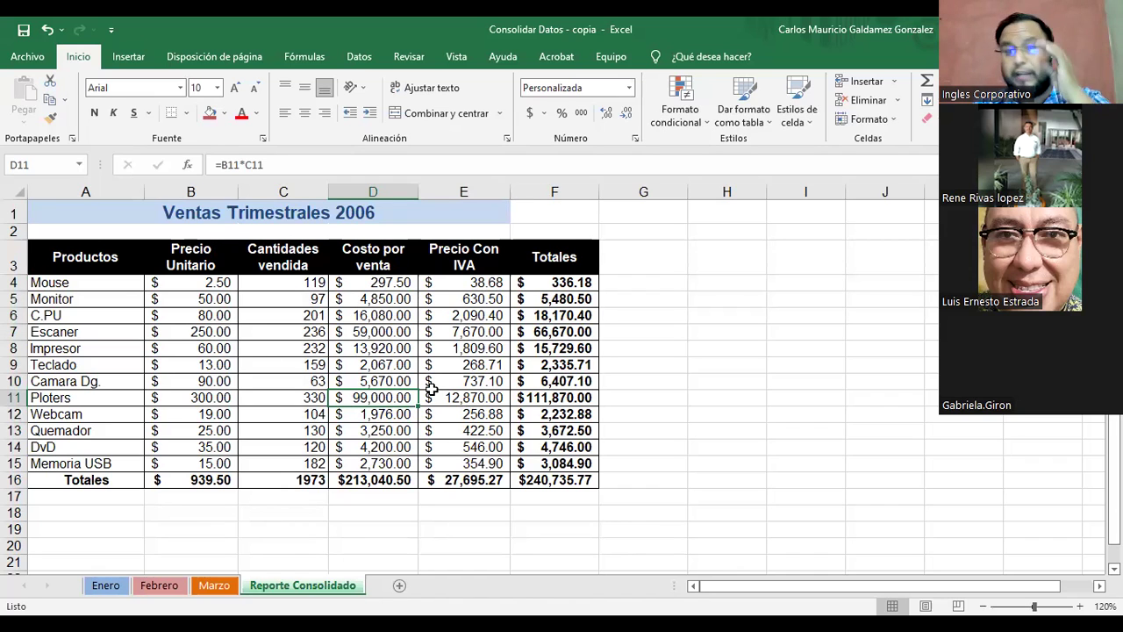
# Look through the Enero, Febrero and Marzo source sheets and return to Reporte Consolidado.
pyautogui.click(214, 585)
pyautogui.click(109, 593)
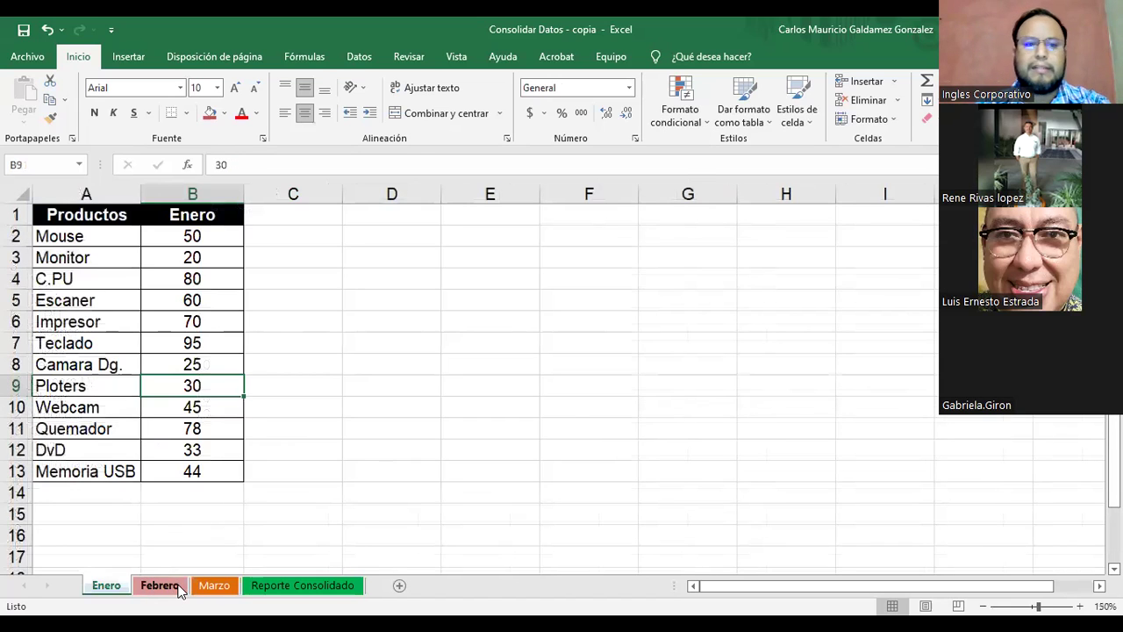
pyautogui.click(184, 590)
pyautogui.click(198, 591)
pyautogui.click(299, 592)
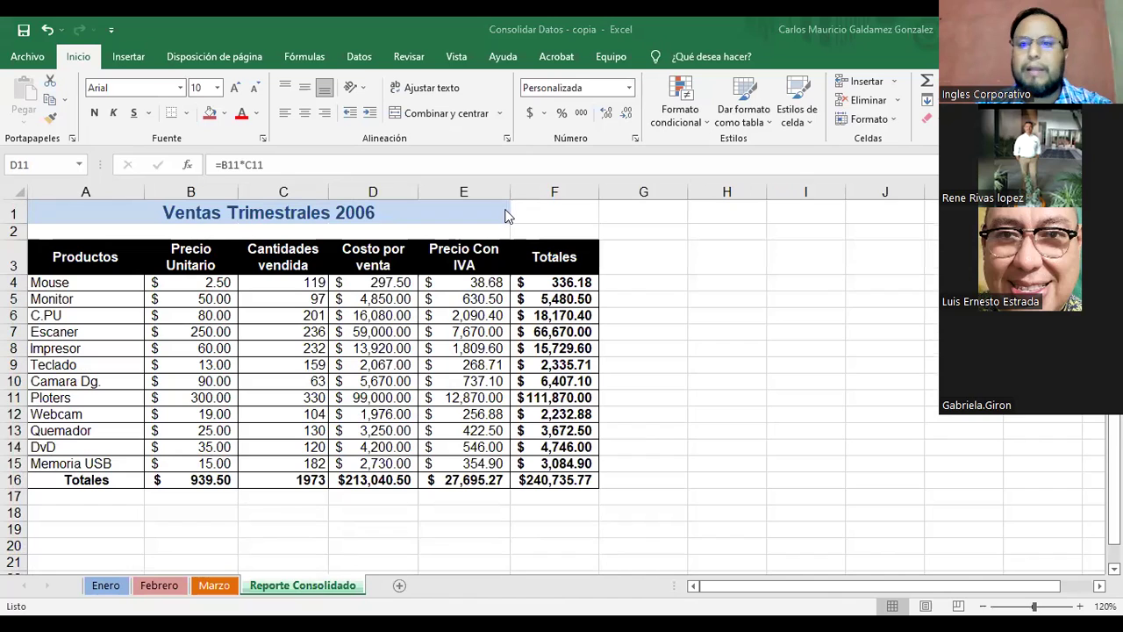
pyautogui.hotkey('alt', 'Tab')
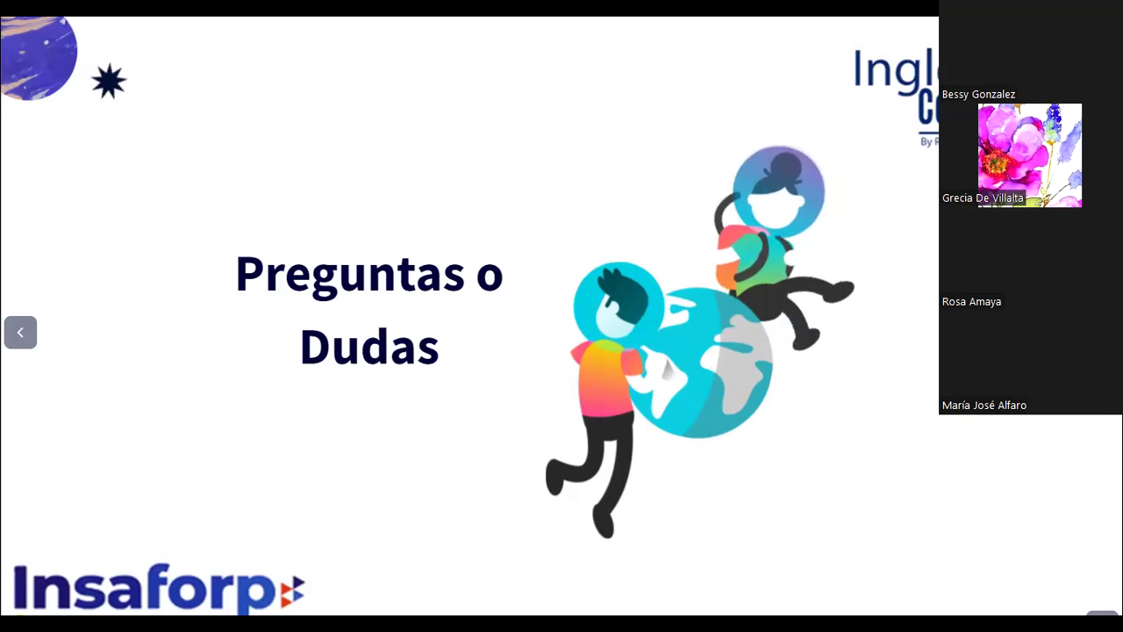
pyautogui.hotkey('alt', 'Tab')
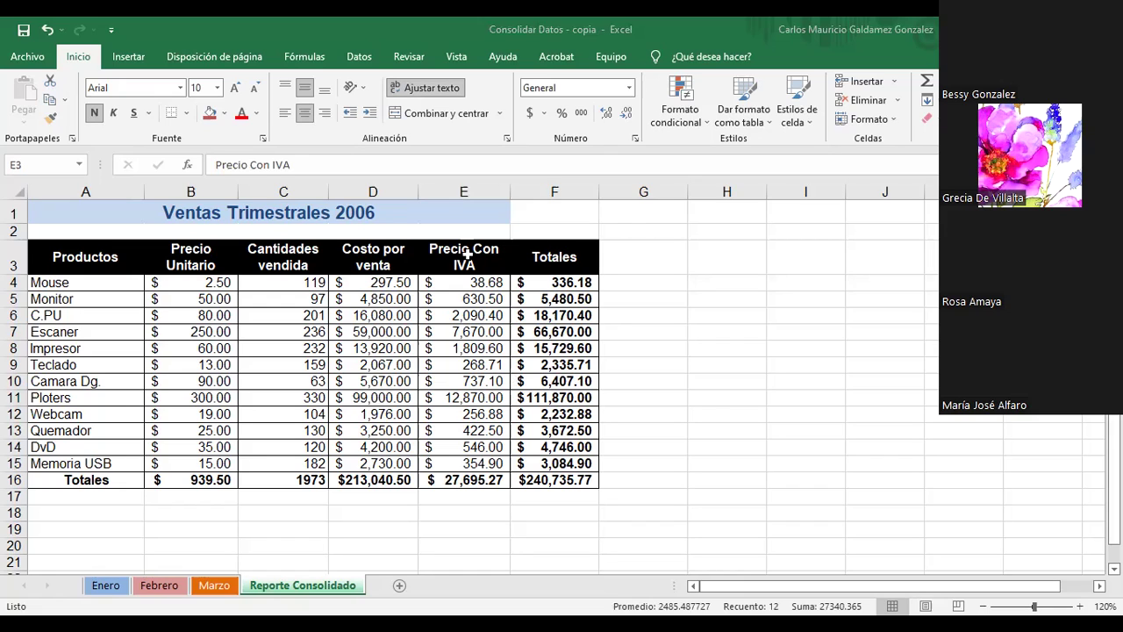
pyautogui.press('Left')
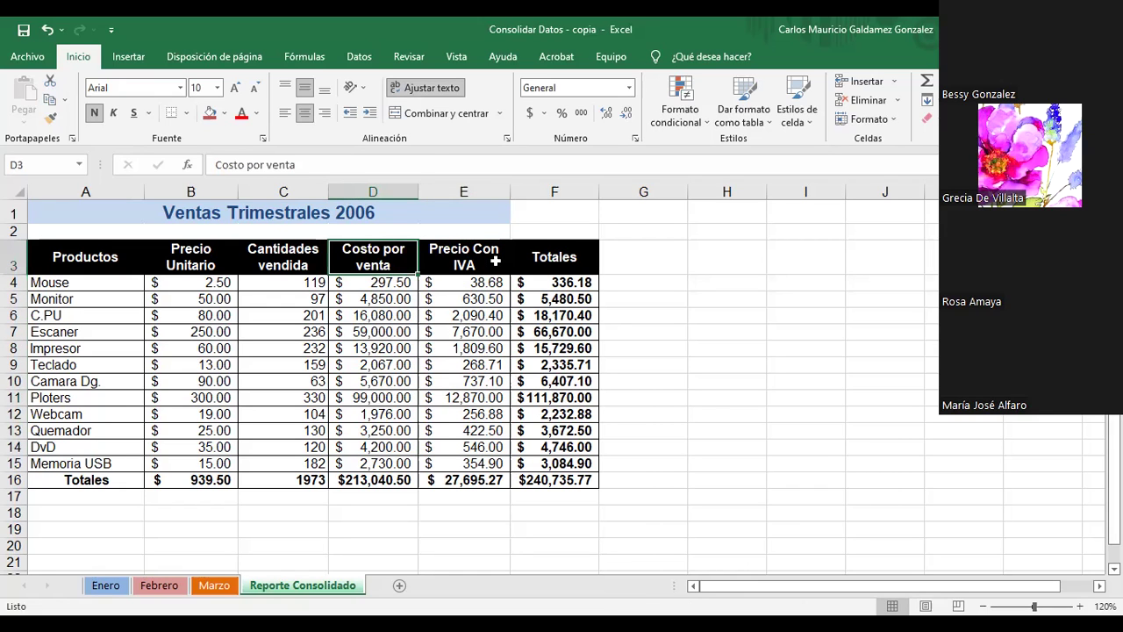
pyautogui.click(489, 250)
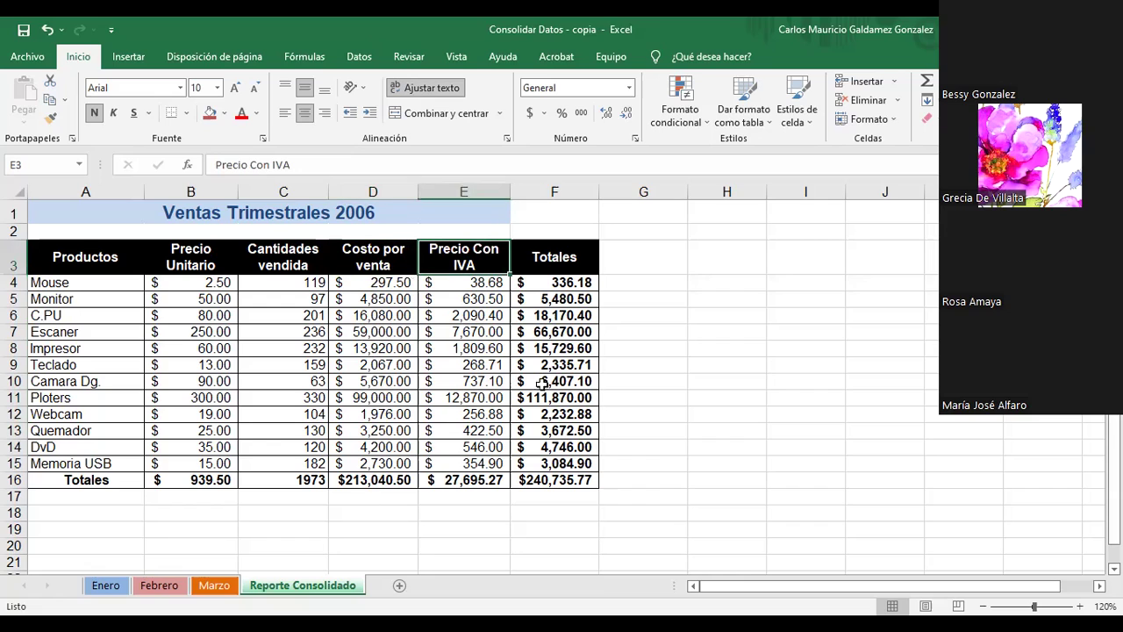
# Move the Precio Con IVA column from E3:E16 to H3:H16 and fit column H's width to its contents.
pyautogui.moveTo(460, 254); pyautogui.dragTo(481, 482)
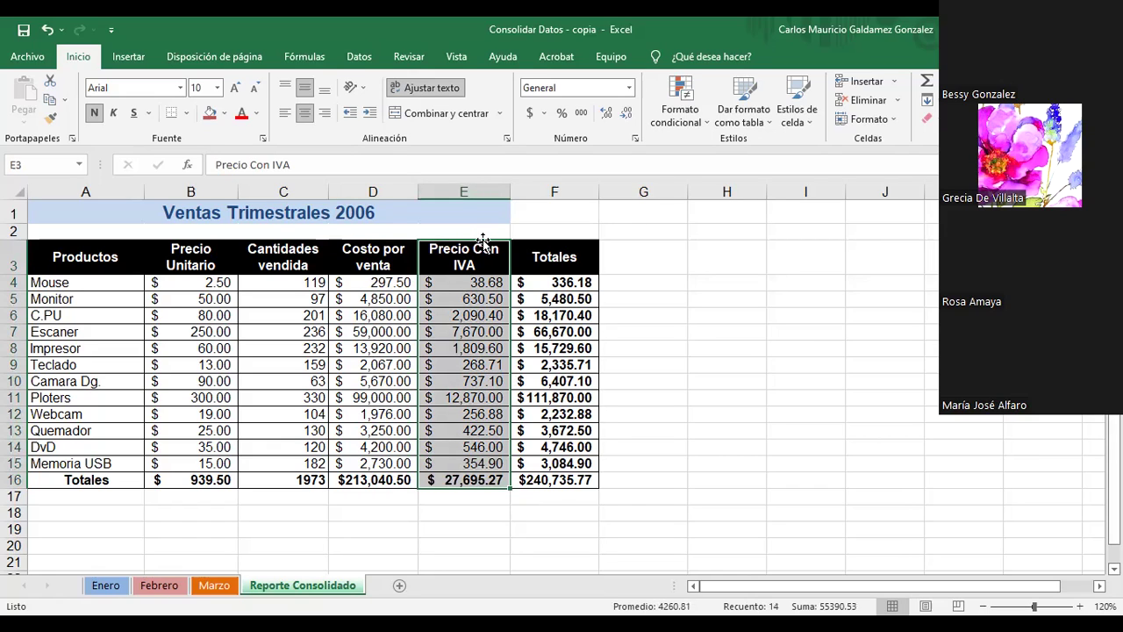
pyautogui.moveTo(483, 242); pyautogui.dragTo(506, 247)
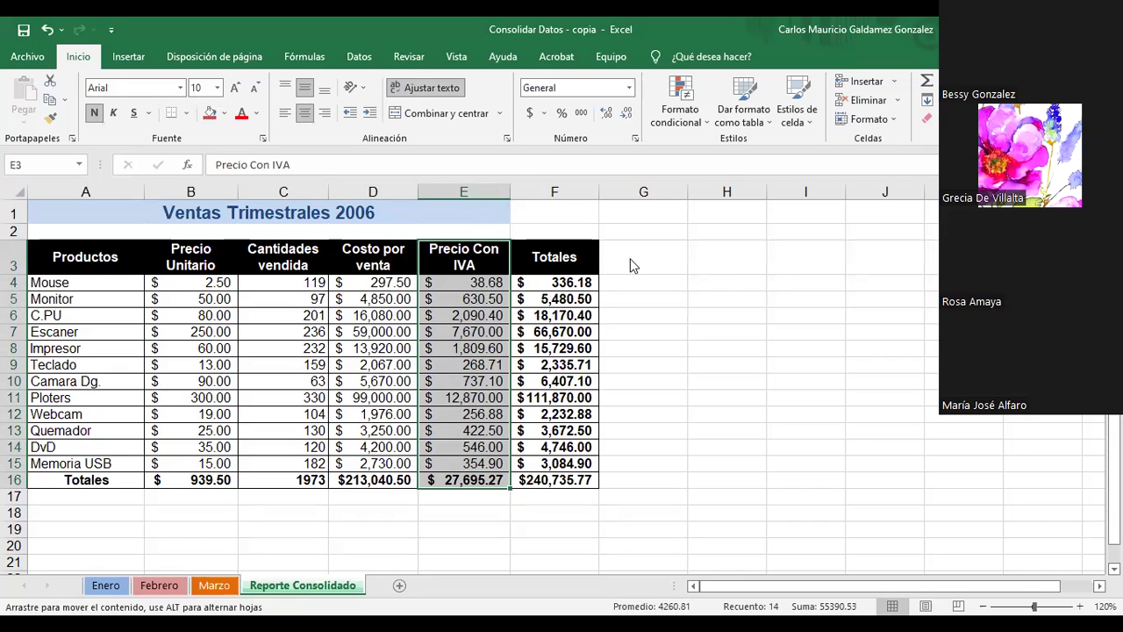
pyautogui.moveTo(715, 267); pyautogui.dragTo(715, 268)
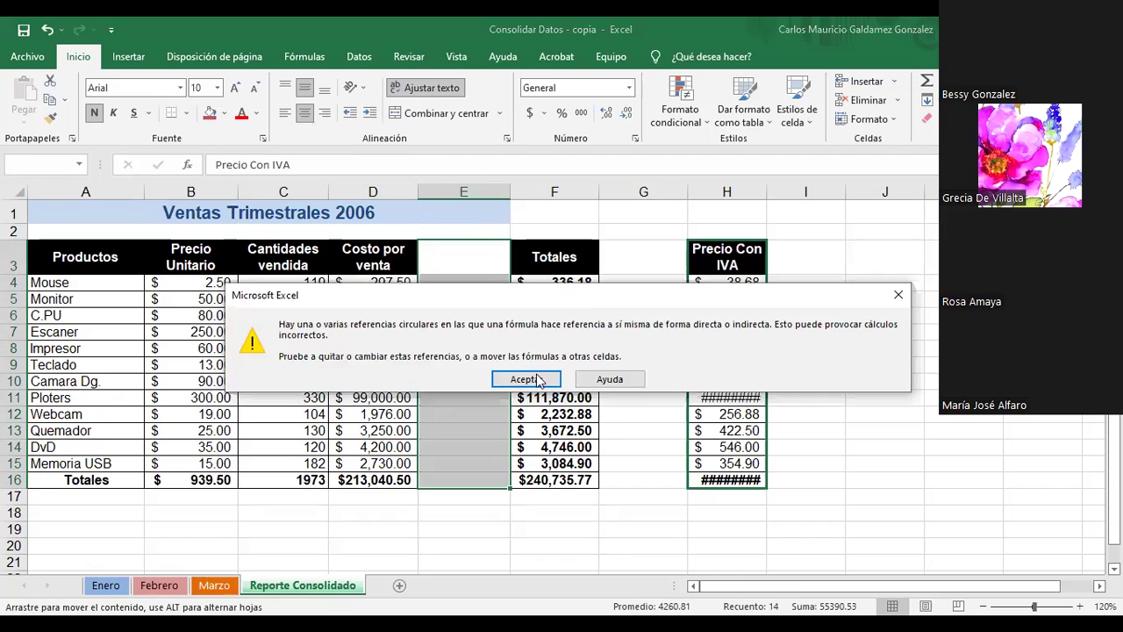
pyautogui.click(524, 377)
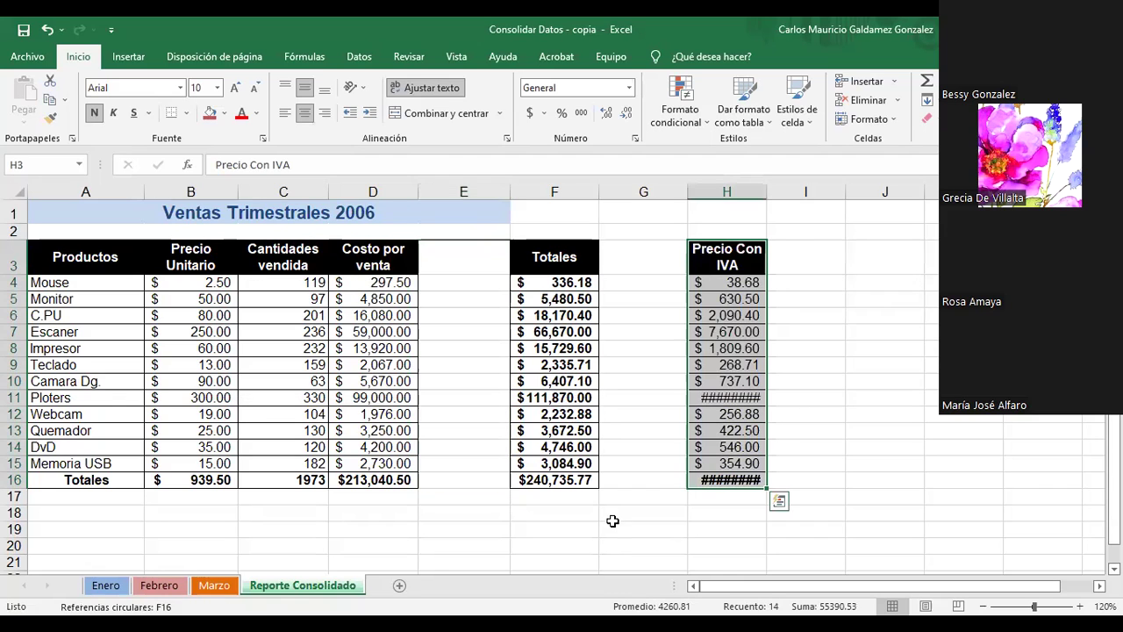
pyautogui.doubleClick(767, 192)
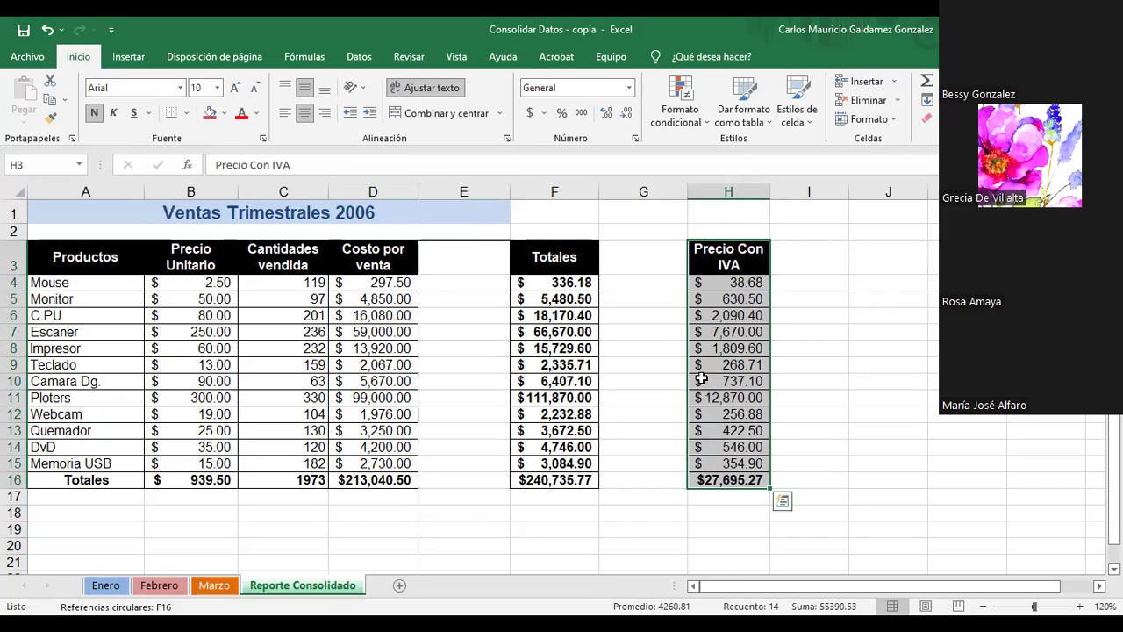
# Move the Precio Con IVA block from column H to column G and return it to E3:E16.
pyautogui.moveTo(748, 243); pyautogui.dragTo(646, 246)
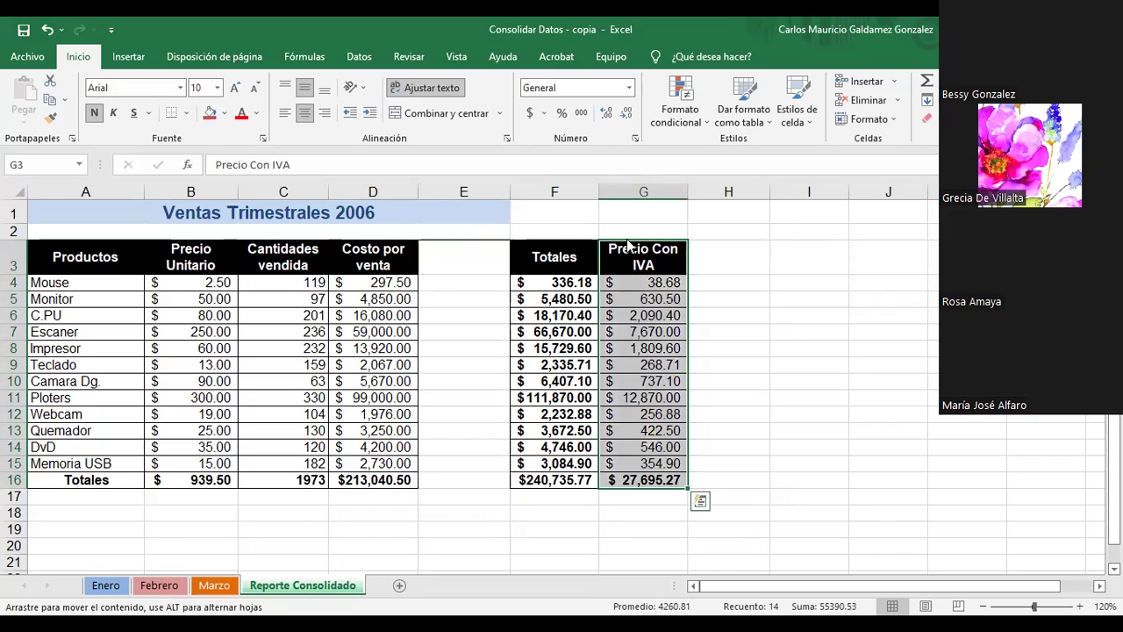
pyautogui.moveTo(476, 420); pyautogui.dragTo(477, 421)
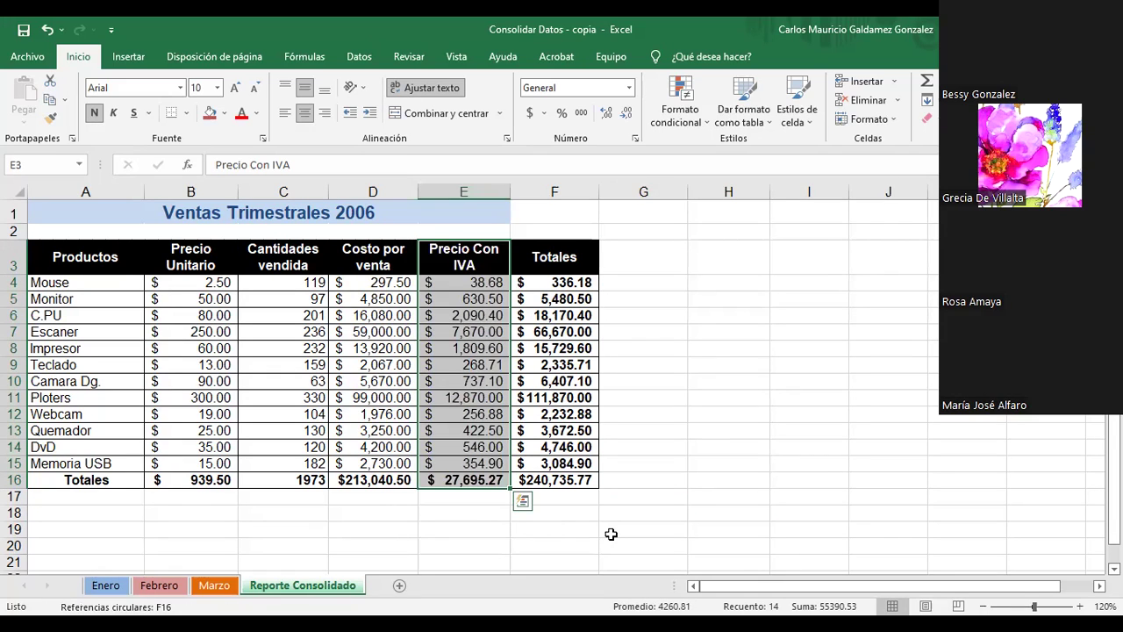
# Place the Precio Con IVA block at H3:H16 again and undo that move.
pyautogui.hotkey('ctrl', 'c')
pyautogui.click(726, 256)
pyautogui.press('Return')
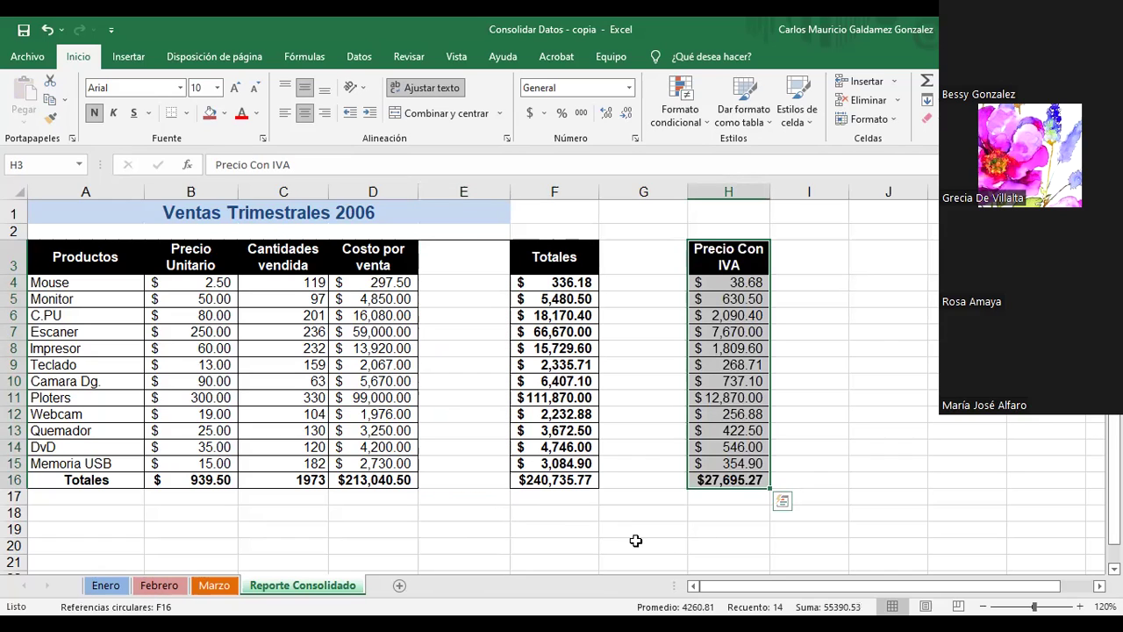
pyautogui.hotkey('ctrl', 'z')
pyautogui.click(570, 542)
pyautogui.click(459, 263)
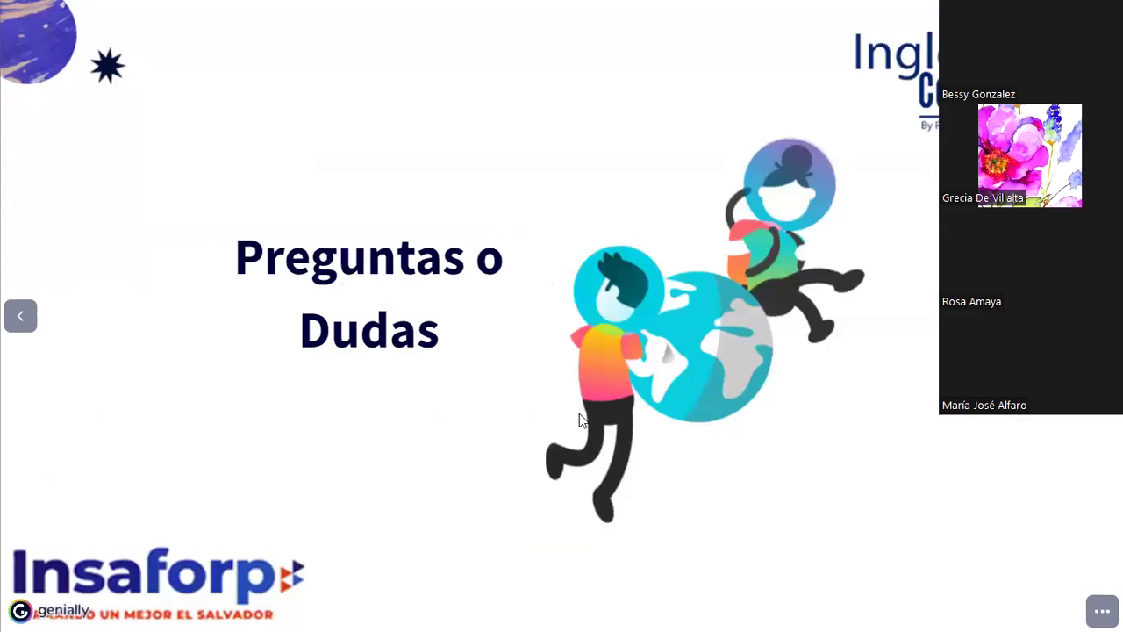
# Switch to the Genially presentation and advance from Preguntas o Dudas to the closing ¡Muchas gracias! slide.
pyautogui.press('Right')
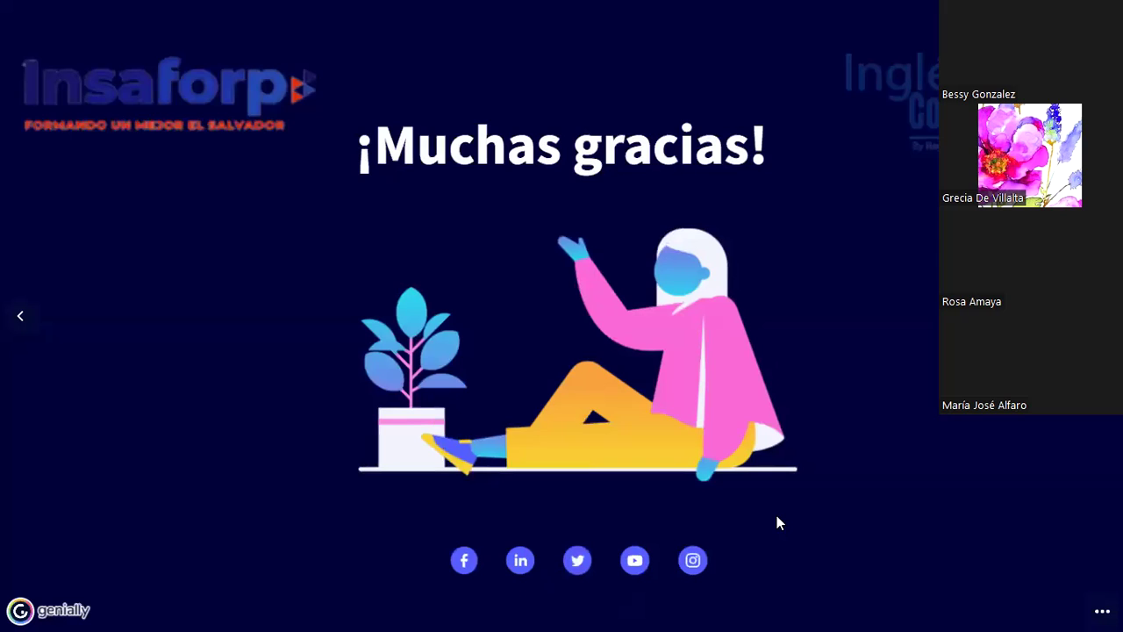